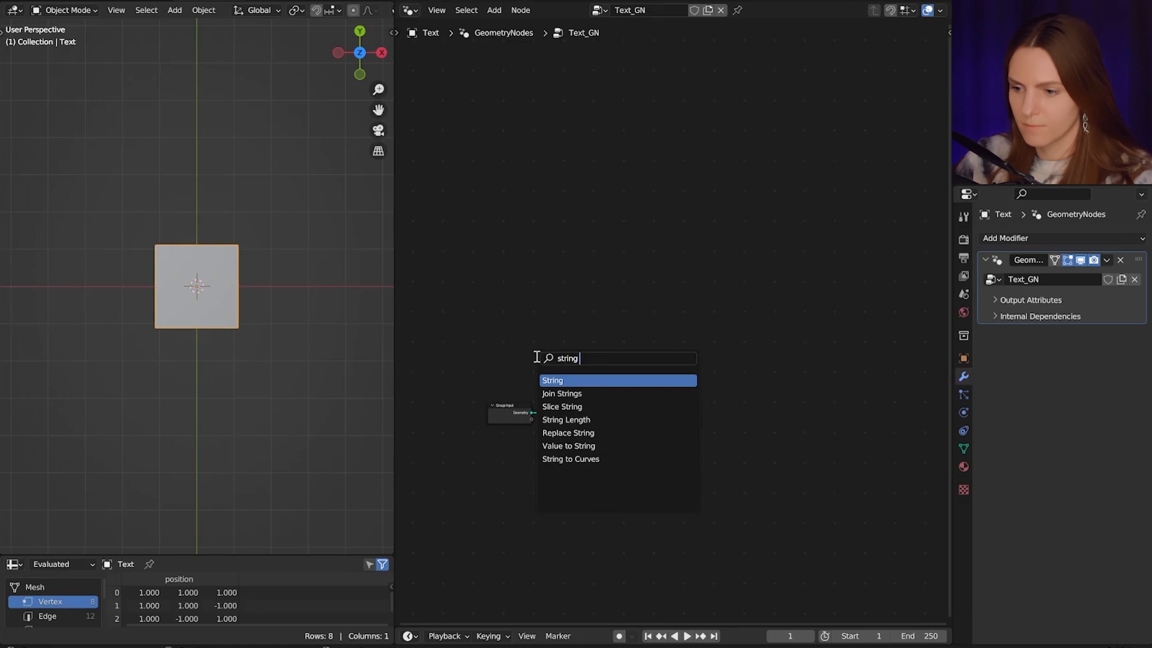
Add a String to Curves node on the link between Group Input and Group Output.
{"action": "key", "text": "Down"}
{"action": "key", "text": "Down"}
{"action": "key", "text": "Down"}
{"action": "key", "text": "Down"}
{"action": "key", "text": "Down"}
{"action": "key", "text": "Down"}
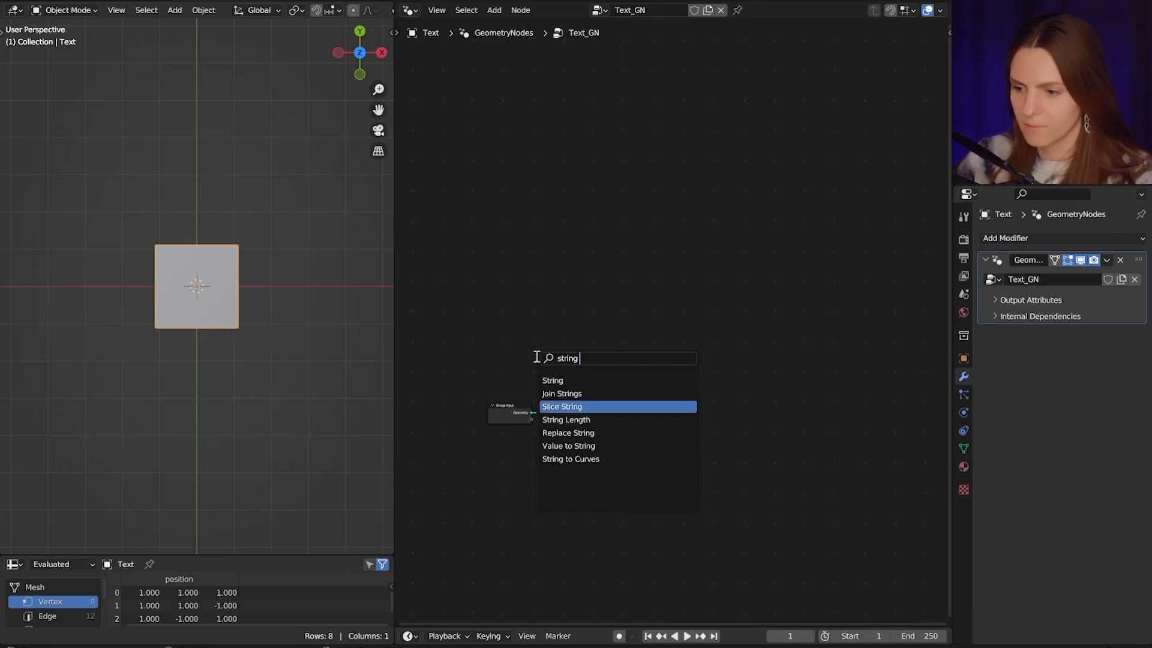
{"action": "key", "text": "Return"}
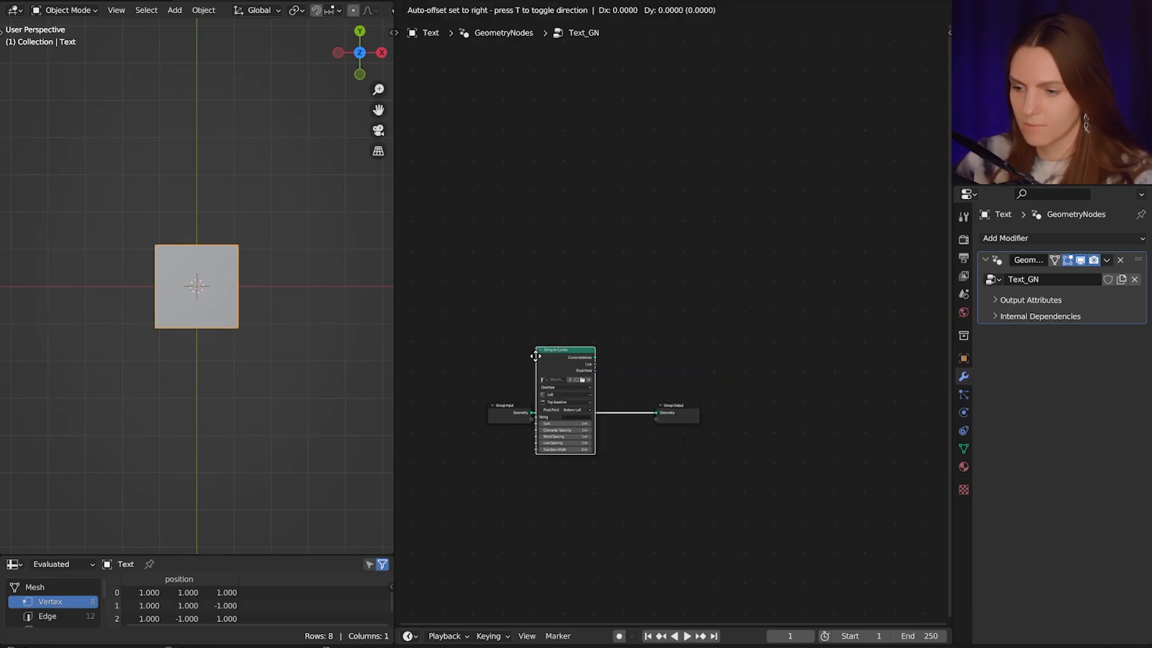
{"action": "left_click", "coordinate": [555, 394]}
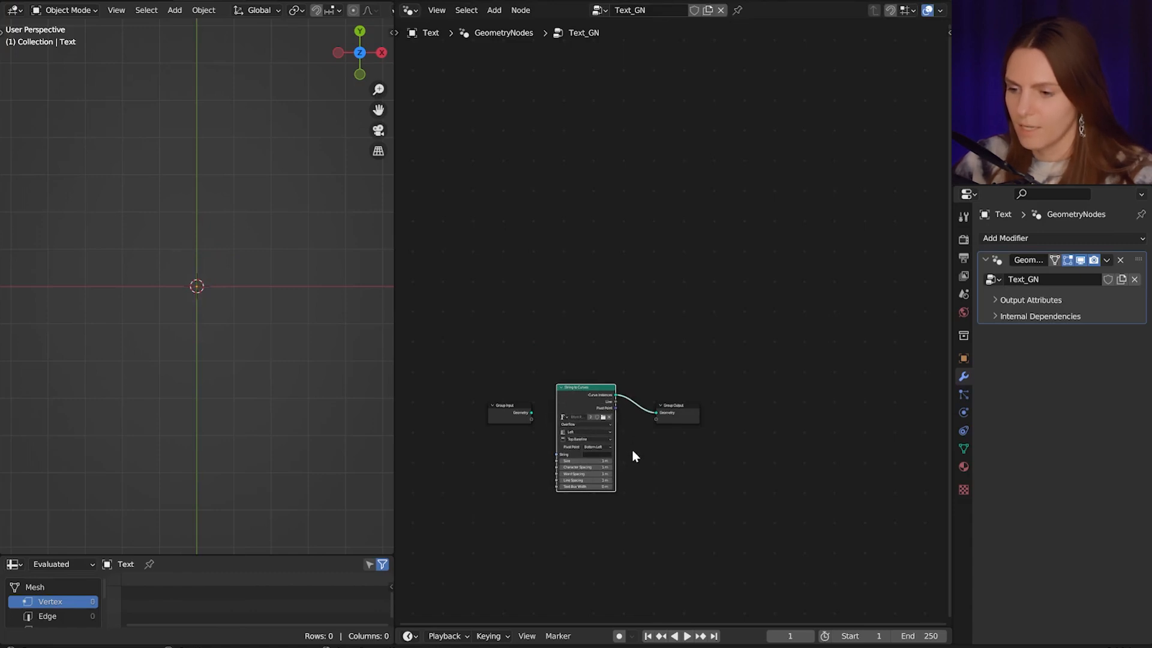
Expose the String, Size, Character Spacing and Word Spacing sockets of String to Curves as Group Input parameters.
{"action": "scroll", "coordinate": [555, 460], "scroll_direction": "up", "scroll_amount": 5}
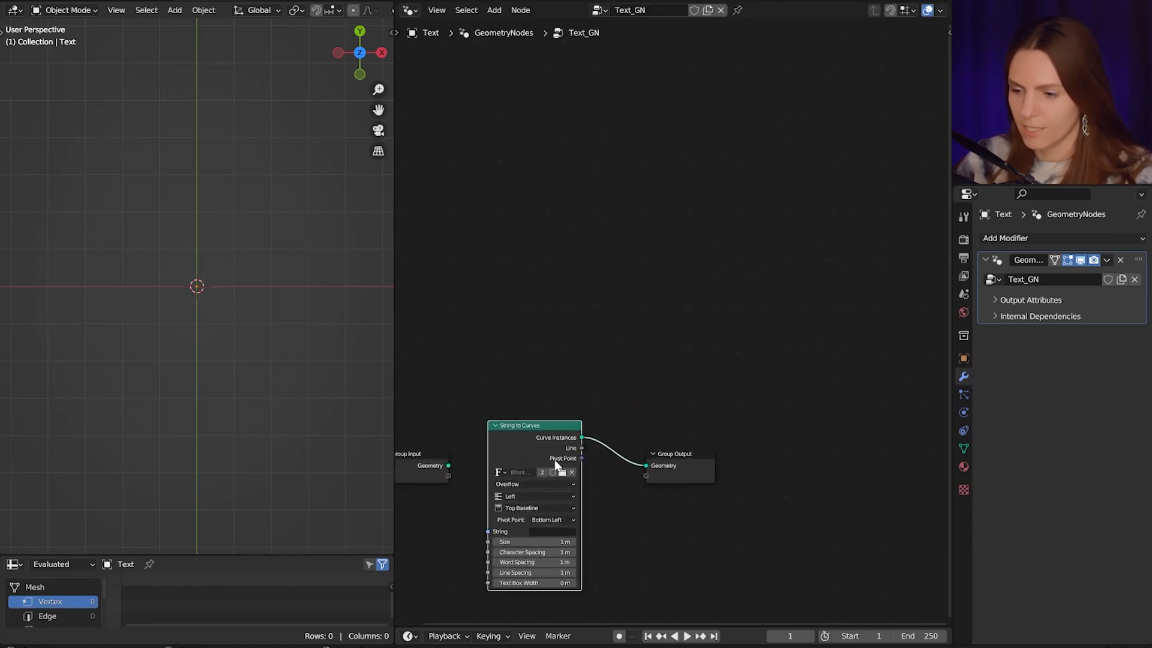
{"action": "scroll", "coordinate": [554, 460], "scroll_direction": "down", "scroll_amount": 4}
{"action": "scroll", "coordinate": [554, 459], "scroll_direction": "left", "scroll_amount": 2}
{"action": "scroll", "coordinate": [554, 459], "scroll_direction": "up", "scroll_amount": 4}
{"action": "scroll", "coordinate": [554, 460], "scroll_direction": "left", "scroll_amount": 2}
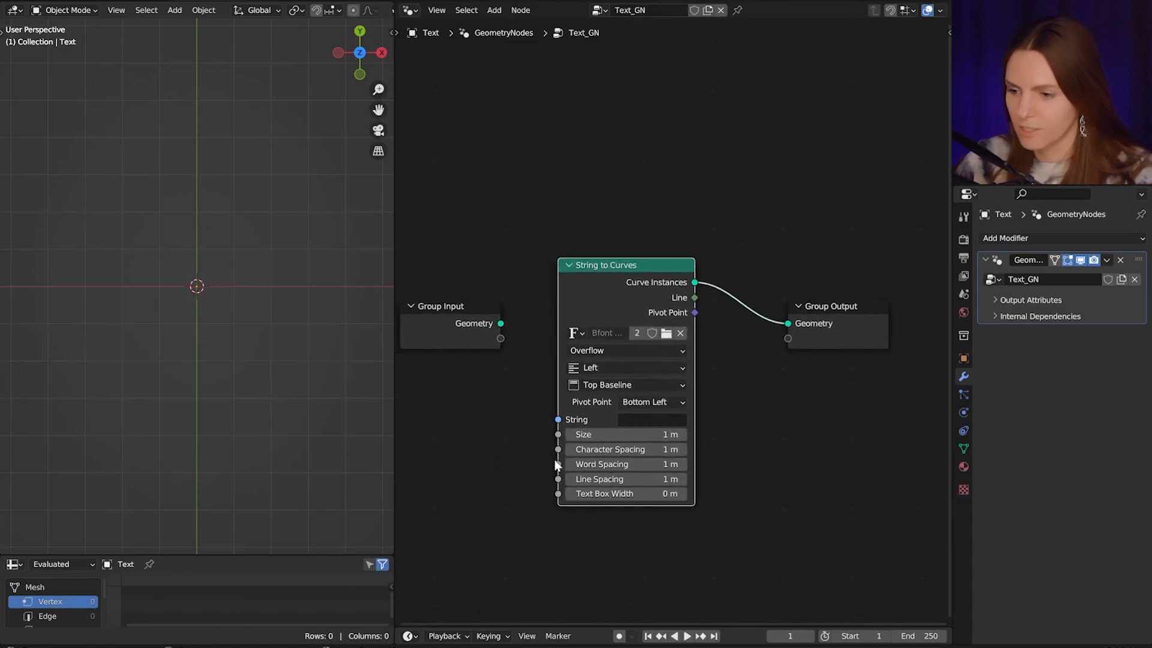
{"action": "left_click_drag", "start_coordinate": [560, 419], "coordinate": [501, 338]}
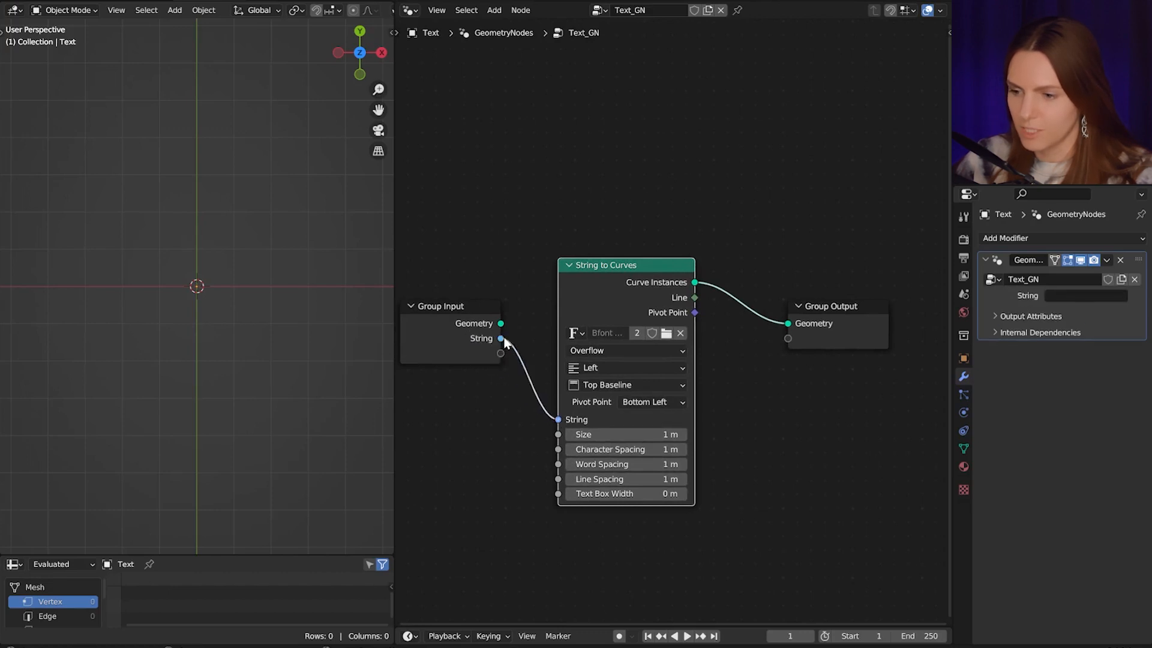
{"action": "left_click_drag", "start_coordinate": [559, 433], "coordinate": [493, 352]}
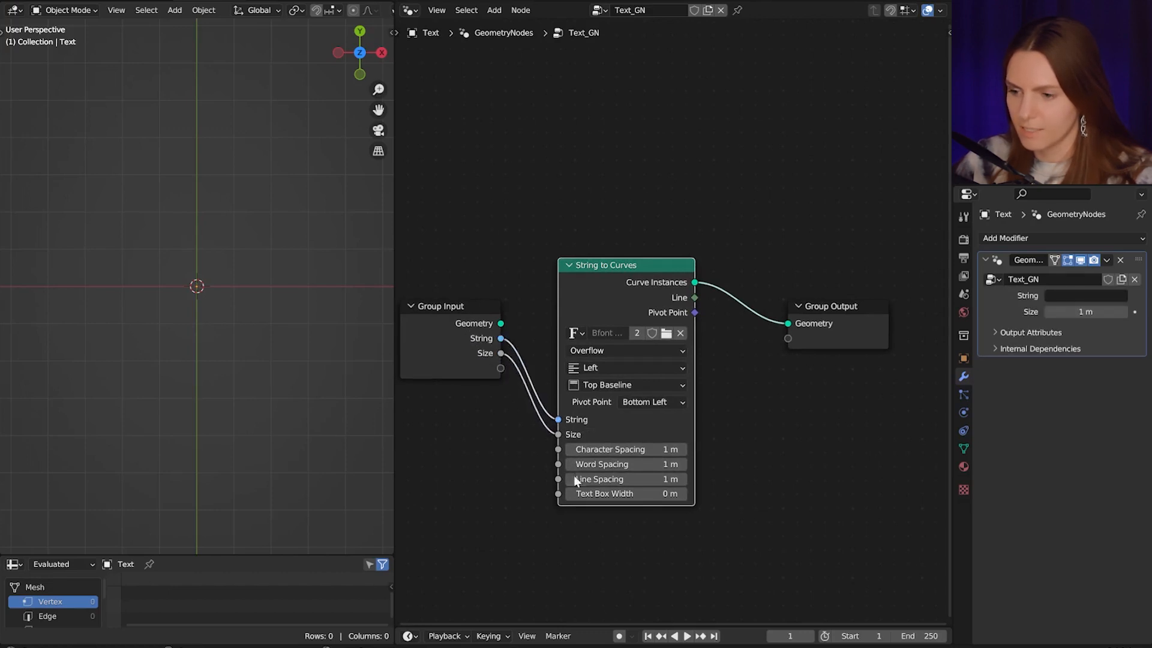
{"action": "left_click_drag", "start_coordinate": [557, 450], "coordinate": [500, 368]}
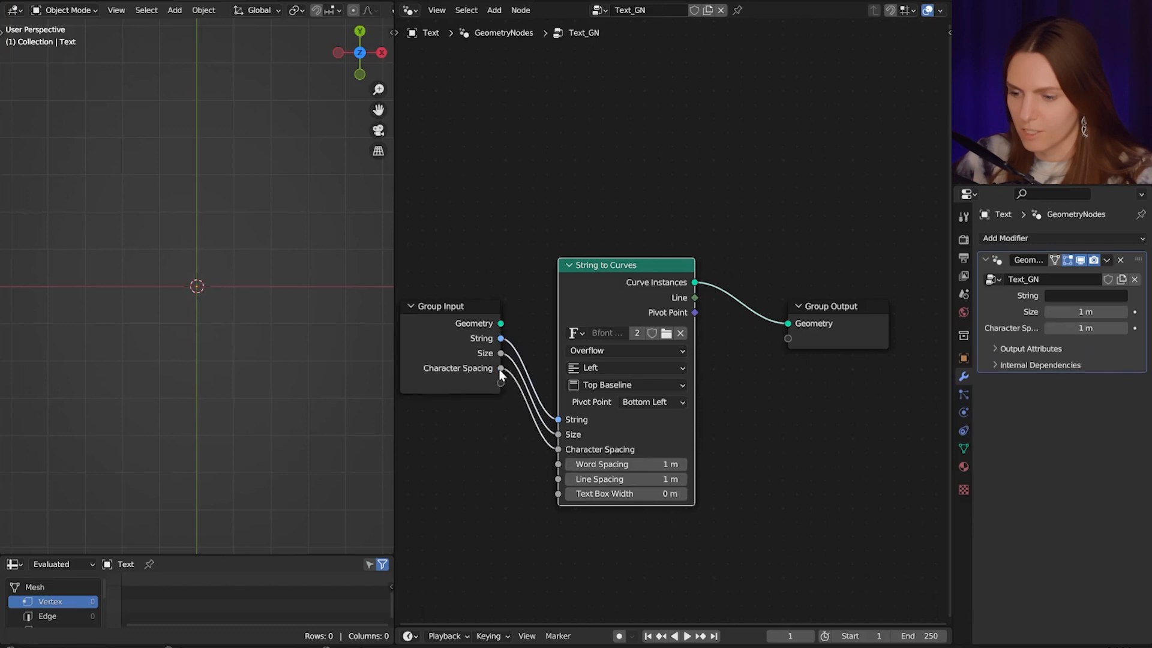
{"action": "left_click_drag", "start_coordinate": [558, 465], "coordinate": [496, 383]}
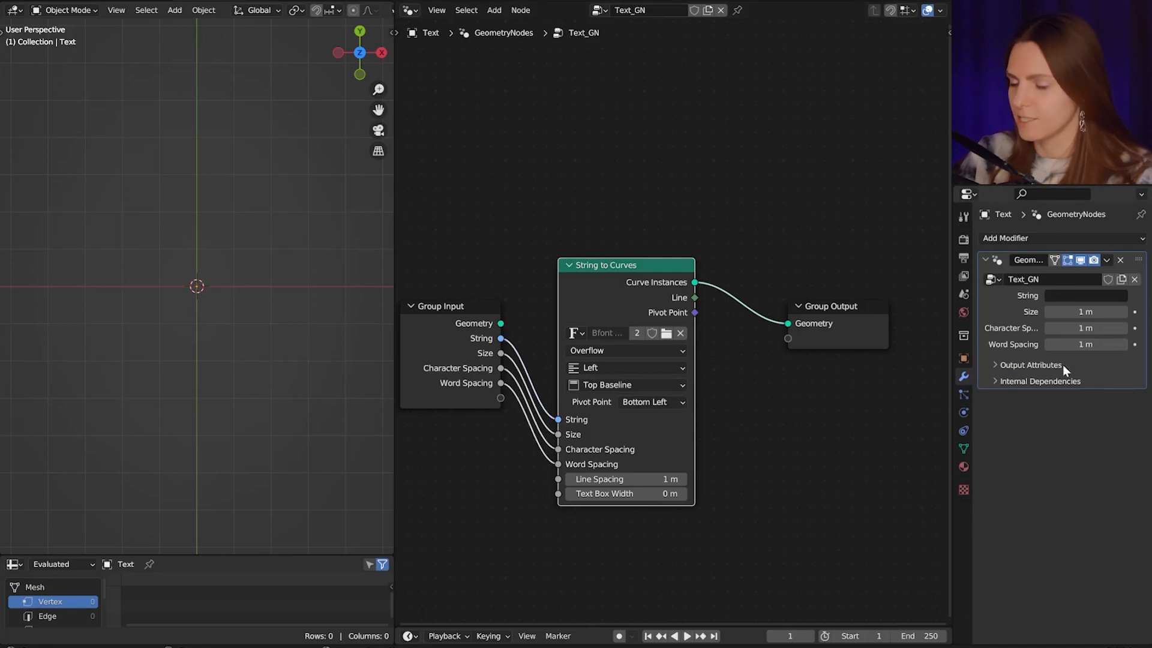
Set the String parameter of the Geometry Nodes modifier to "TEXT".
{"action": "left_click", "coordinate": [1093, 299]}
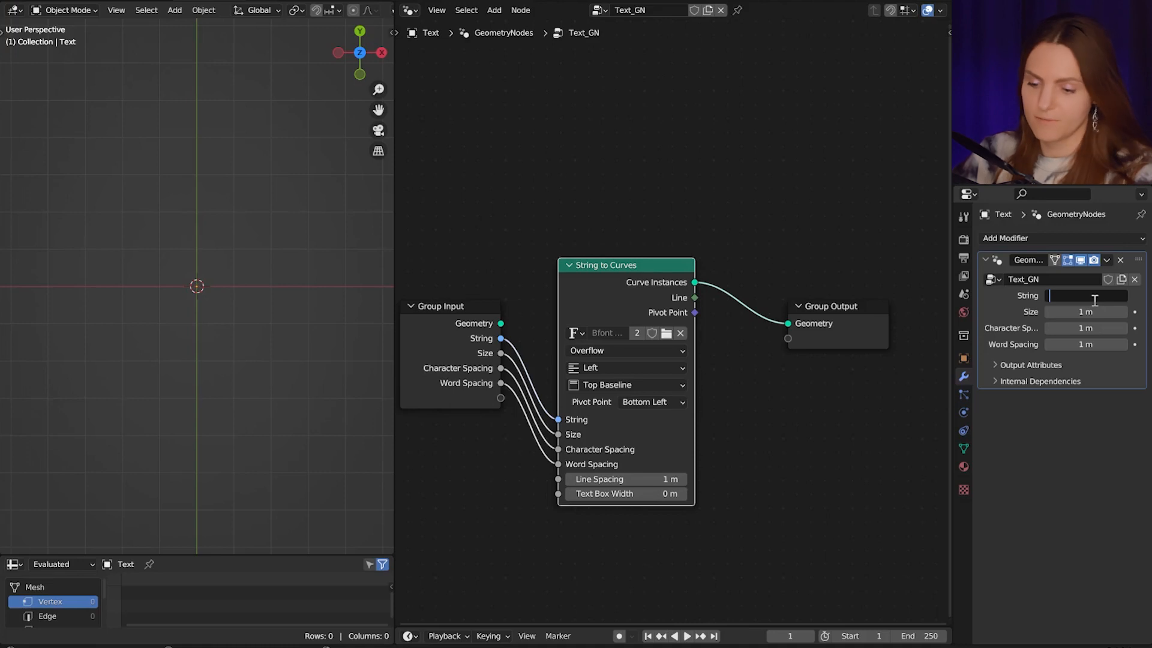
{"action": "type", "text": "TEXT"}
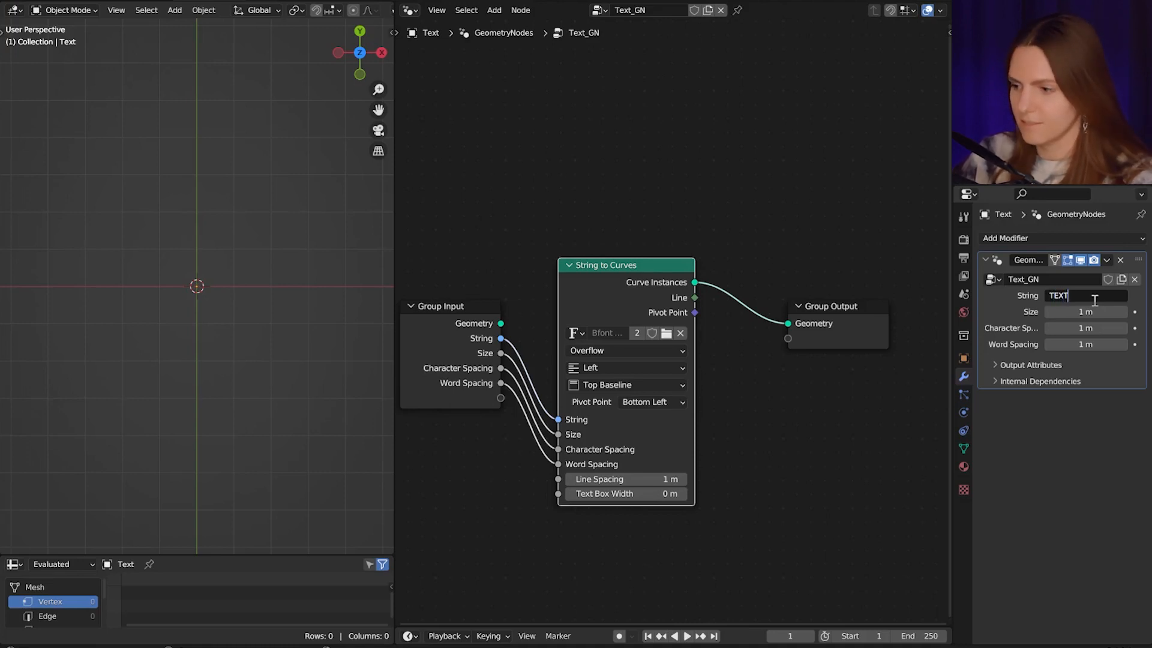
{"action": "key", "text": "Return"}
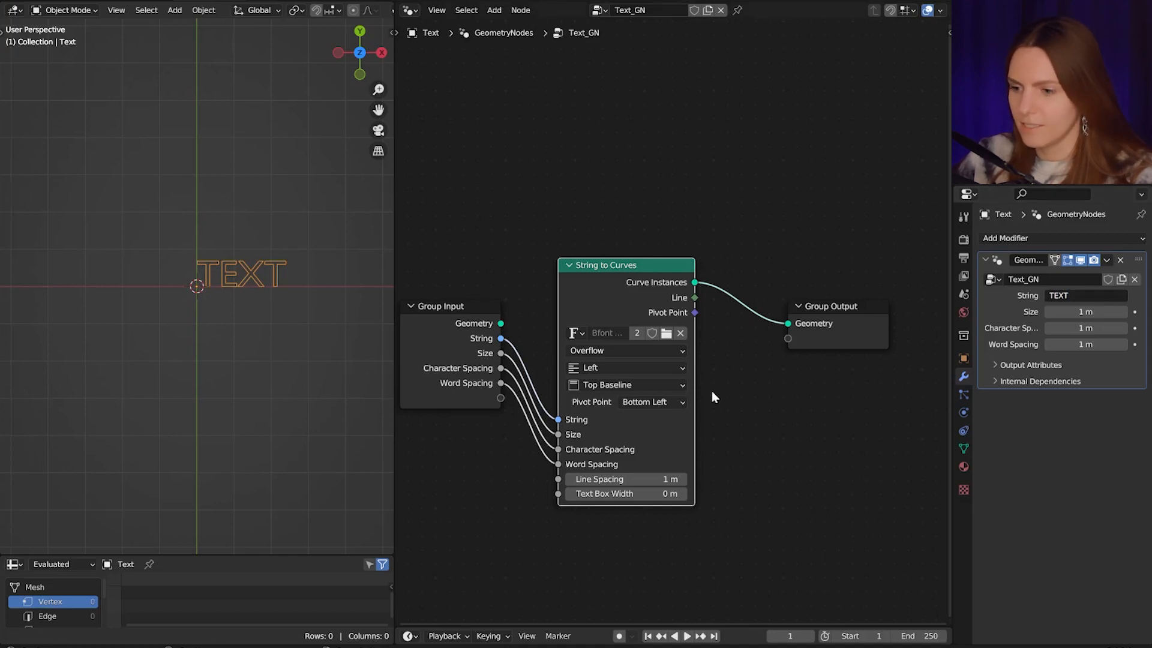
Set the String to Curves alignment to Center horizontally and Middle vertically.
{"action": "left_click", "coordinate": [677, 367]}
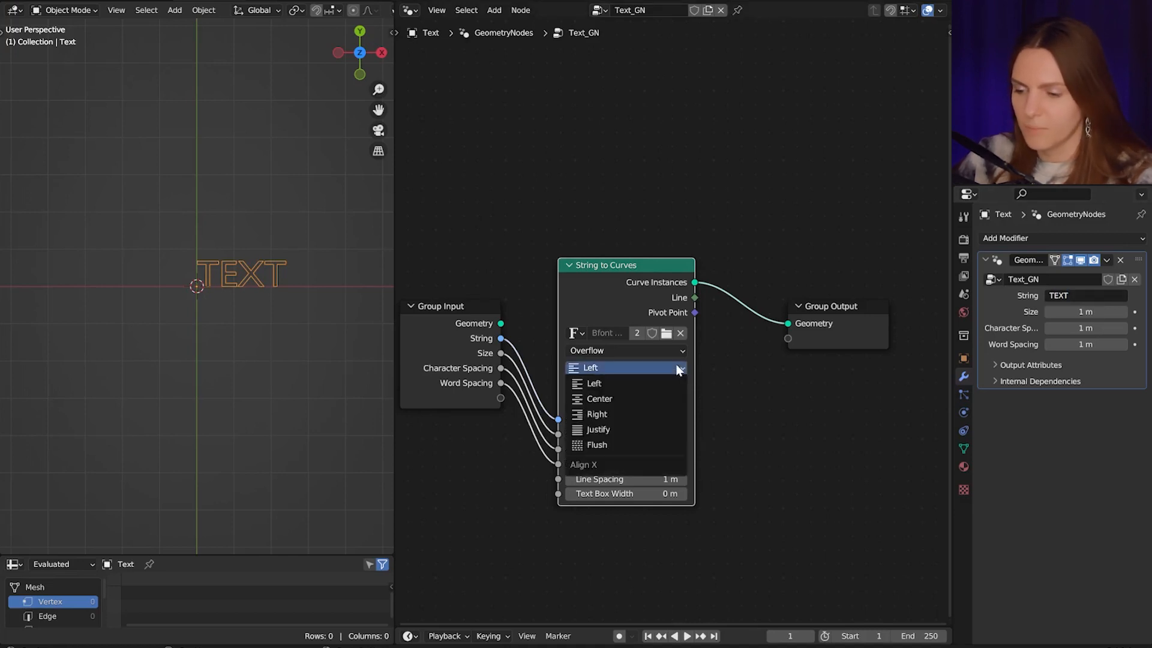
{"action": "left_click", "coordinate": [664, 398]}
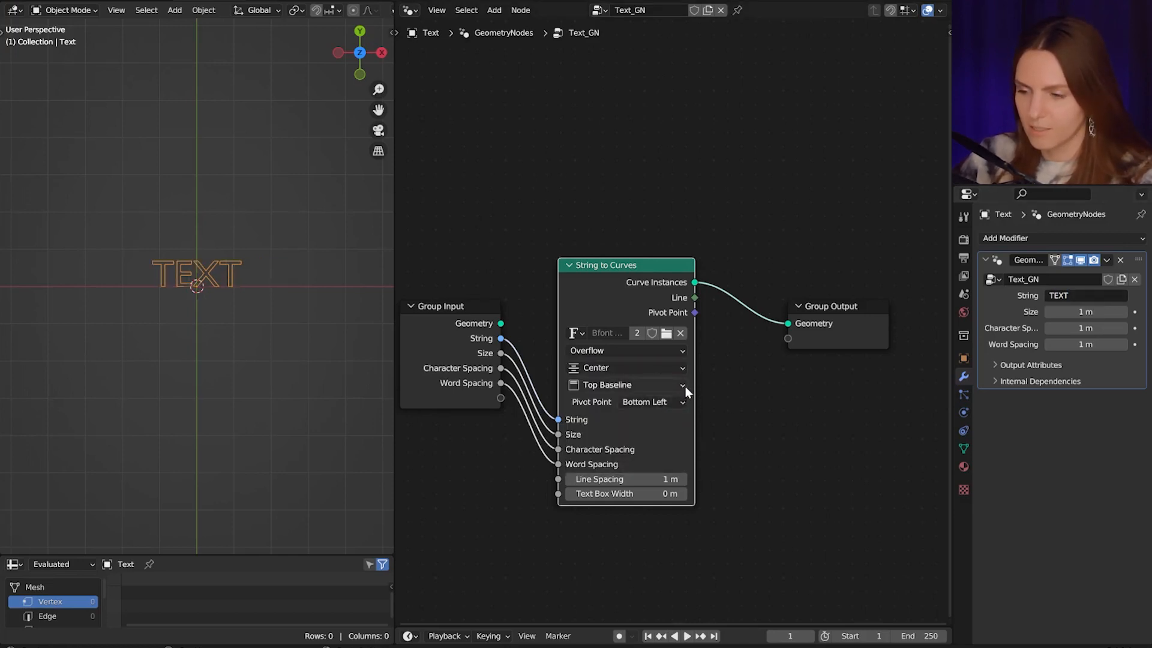
{"action": "left_click", "coordinate": [685, 387]}
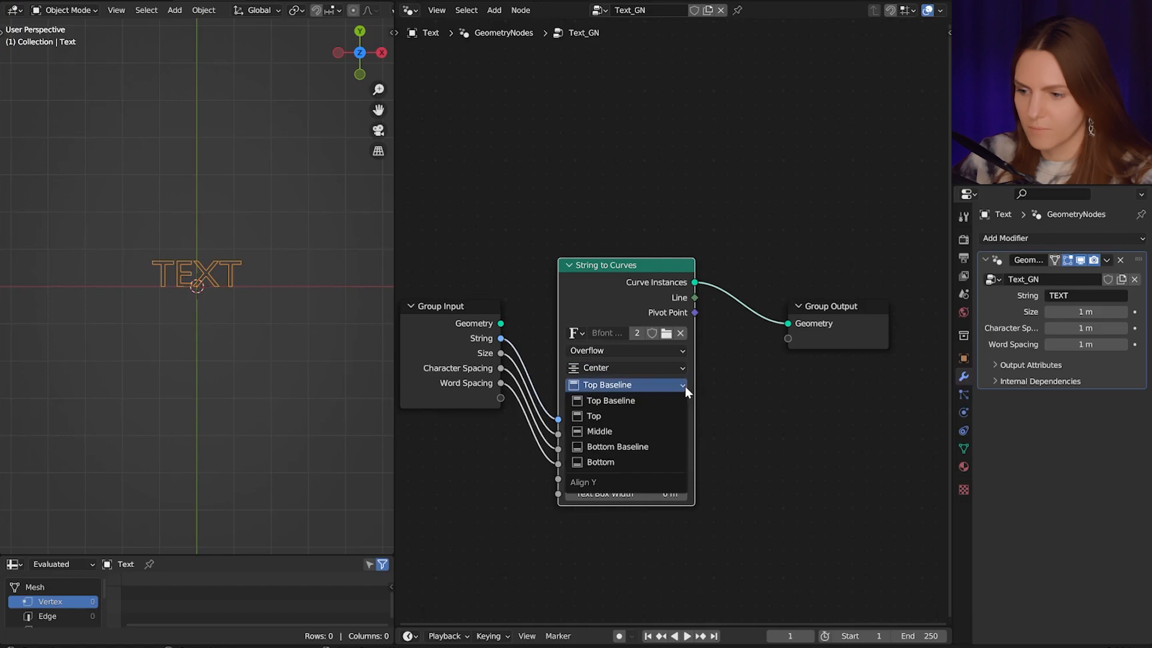
{"action": "left_click", "coordinate": [671, 431]}
Insert a Fill Curve node between String to Curves and Group Output.
{"action": "key", "text": "shift+a"}
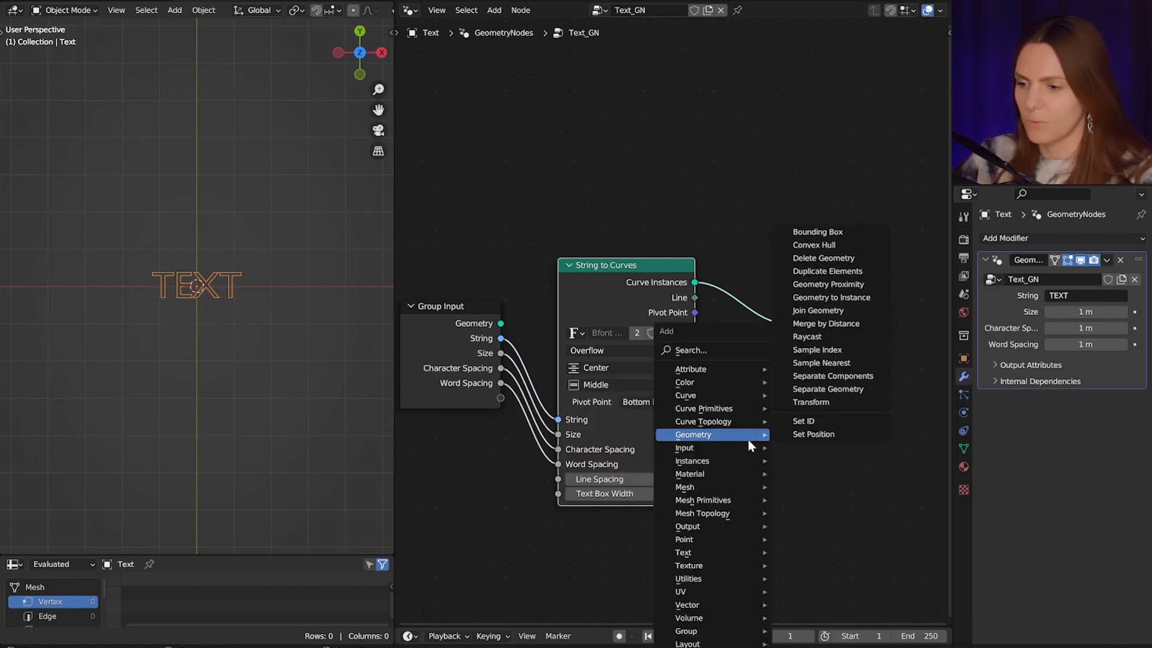
{"action": "left_click", "coordinate": [736, 351]}
{"action": "type", "text": "fill"}
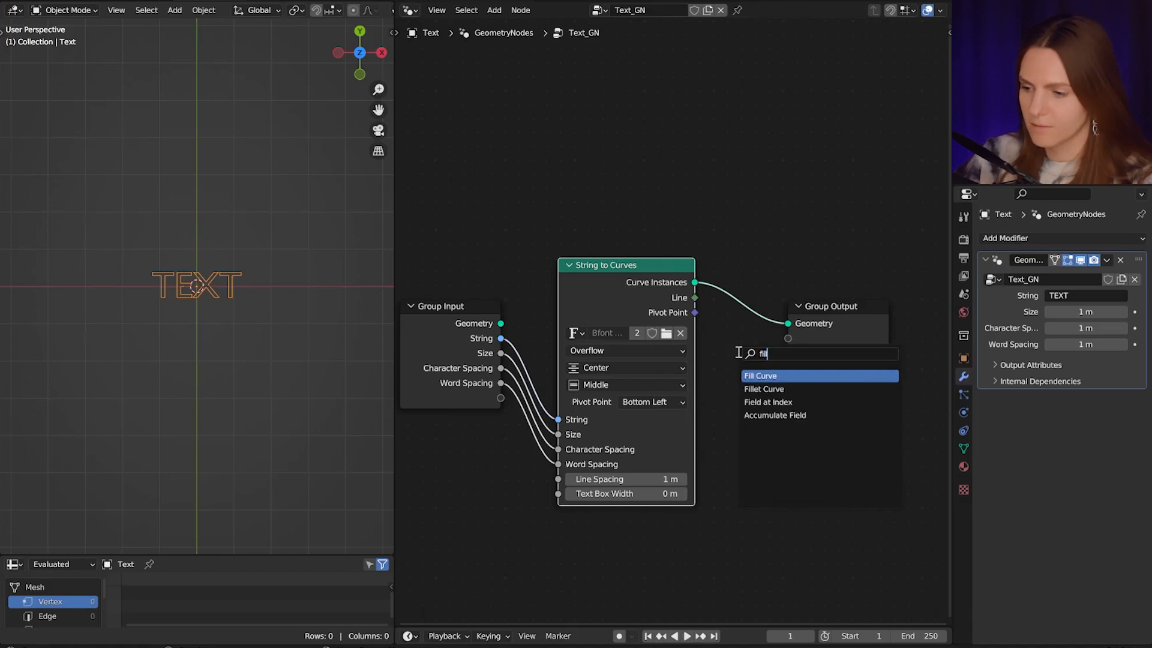
{"action": "key", "text": "Return"}
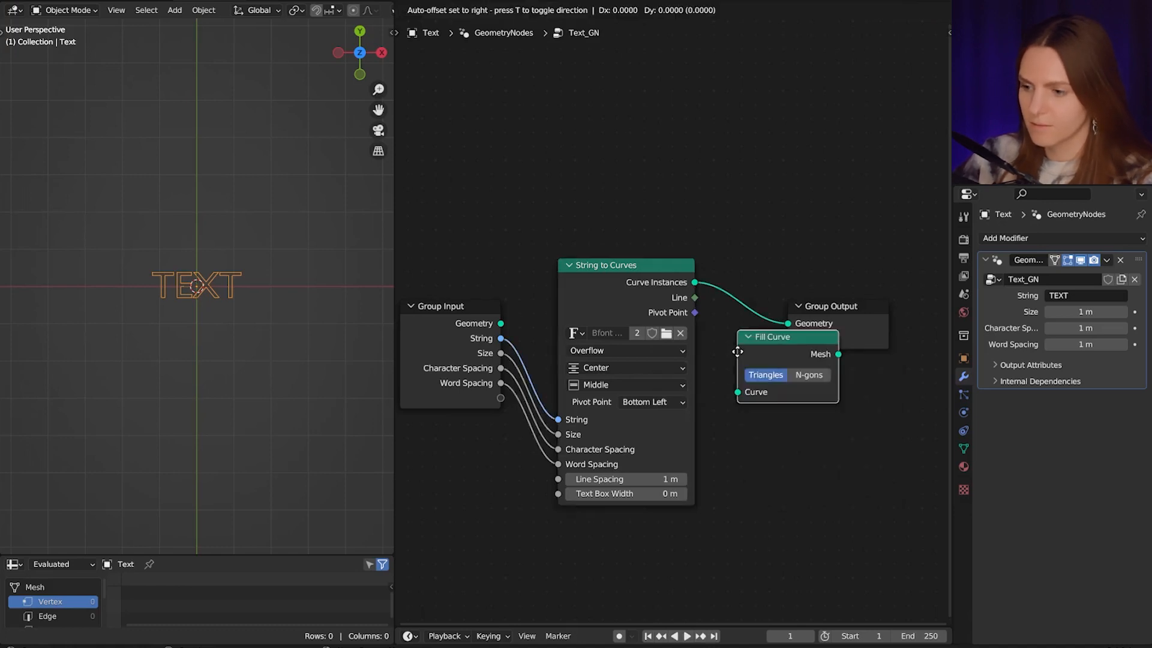
{"action": "left_click", "coordinate": [759, 317]}
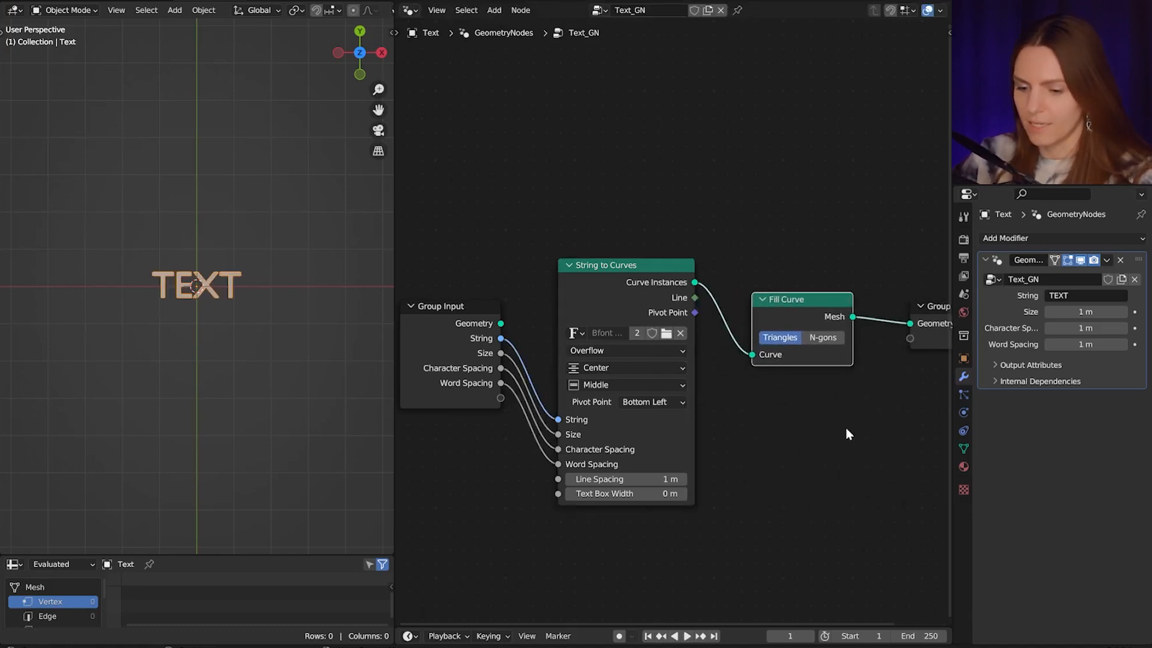
Insert an Extrude Mesh node after Fill Curve and disable its Individual option.
{"action": "key", "text": "shift+a"}
{"action": "left_click", "coordinate": [840, 347]}
{"action": "type", "text": "ext"}
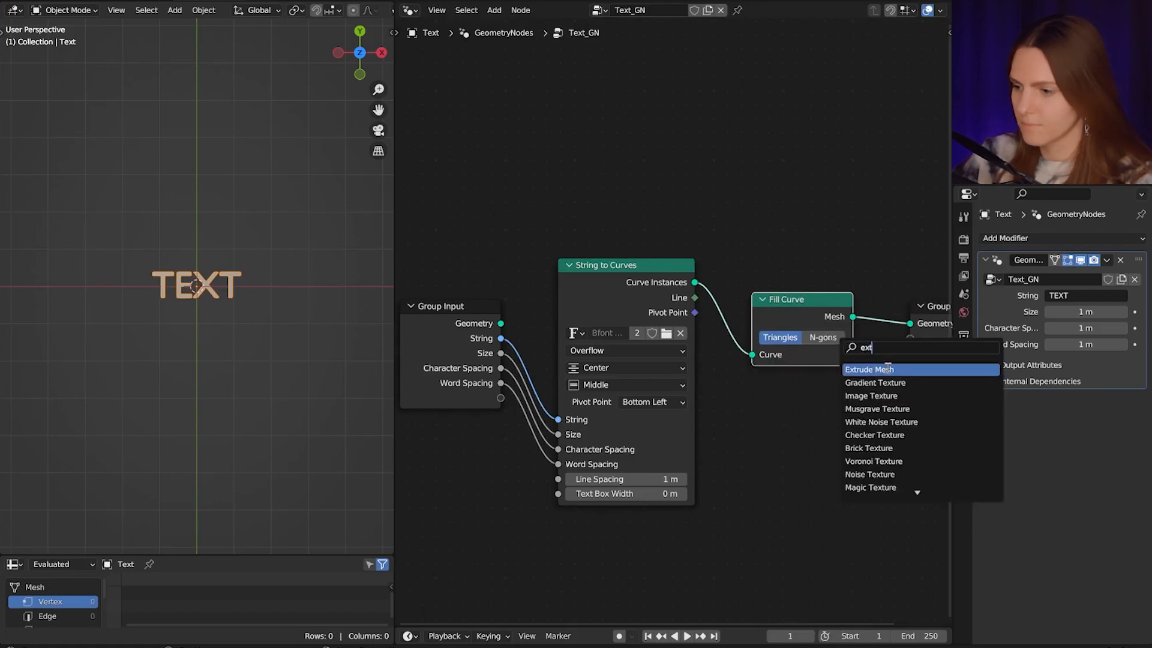
{"action": "key", "text": "Return"}
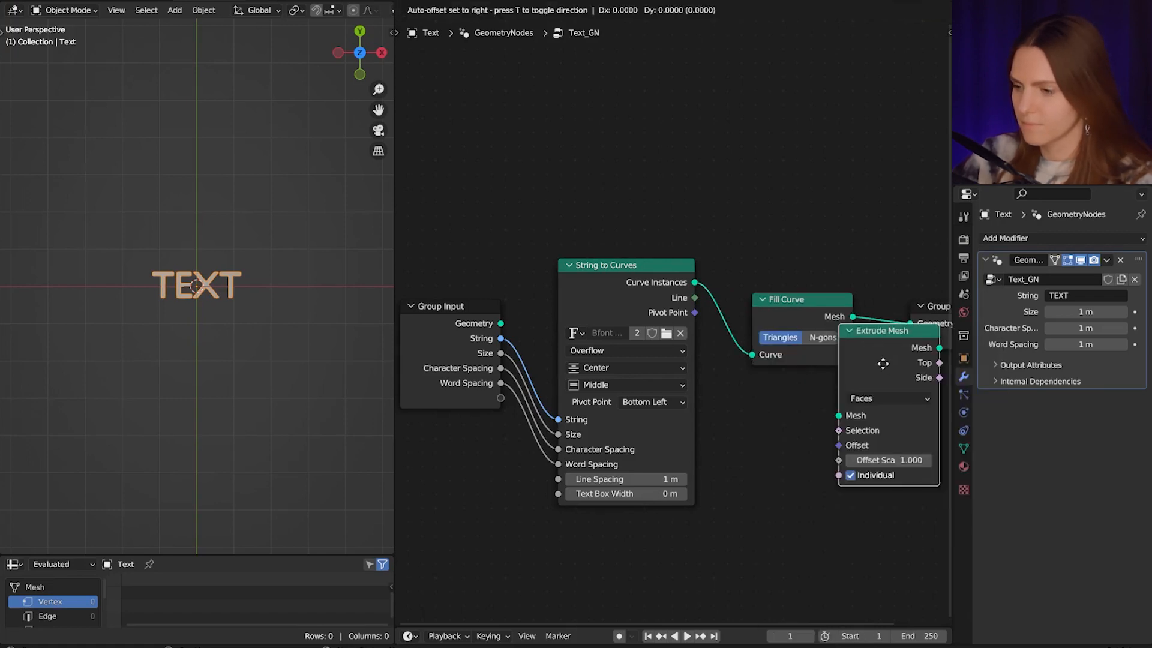
{"action": "left_click", "coordinate": [872, 341]}
{"action": "scroll", "coordinate": [838, 458], "scroll_direction": "right", "scroll_amount": 5}
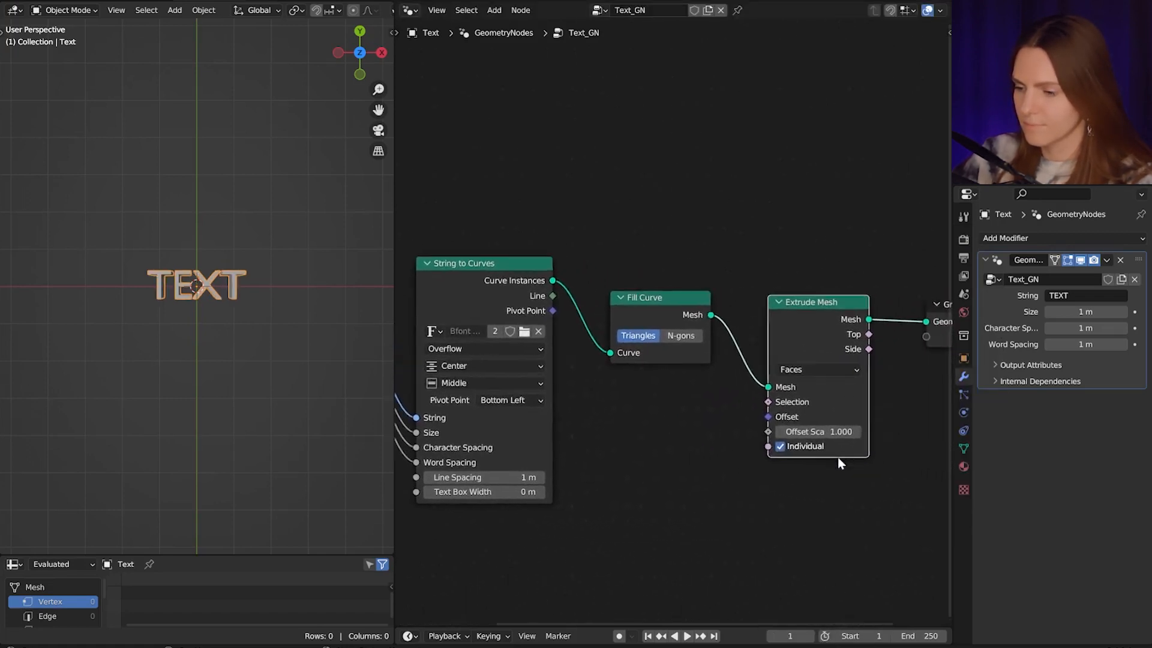
{"action": "left_click", "coordinate": [775, 445]}
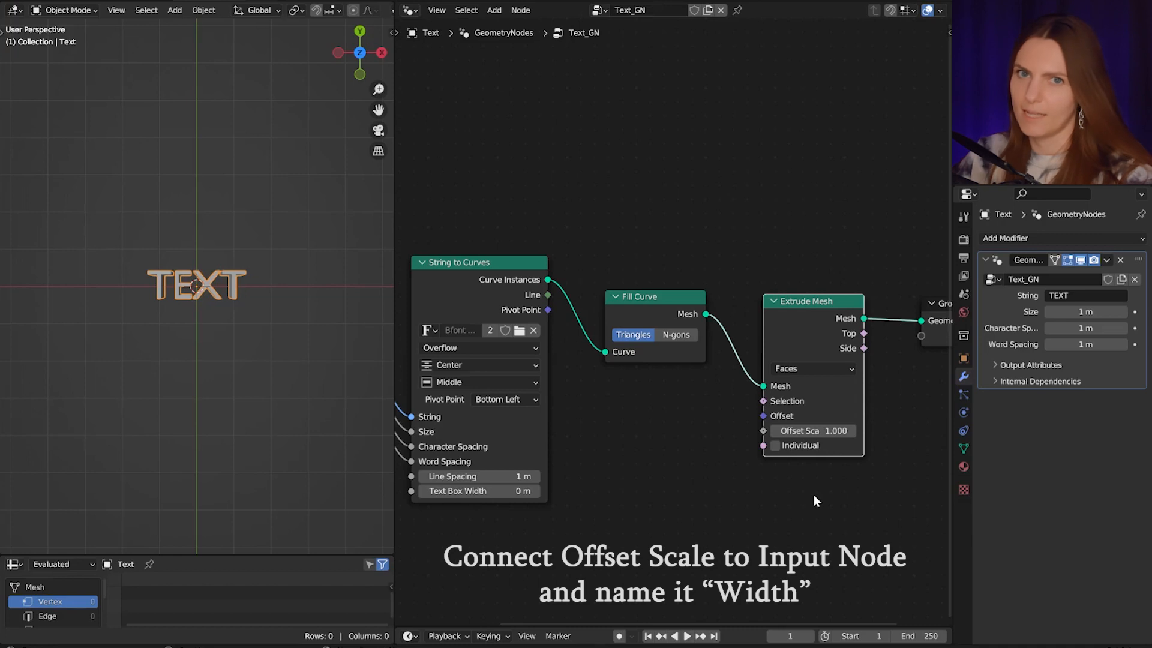
Insert a Join Geometry node after Extrude Mesh and also feed it the Fill Curve mesh.
{"action": "middle_click_drag", "start_coordinate": [905, 527], "coordinate": [801, 505]}
{"action": "key", "text": "shift+a"}
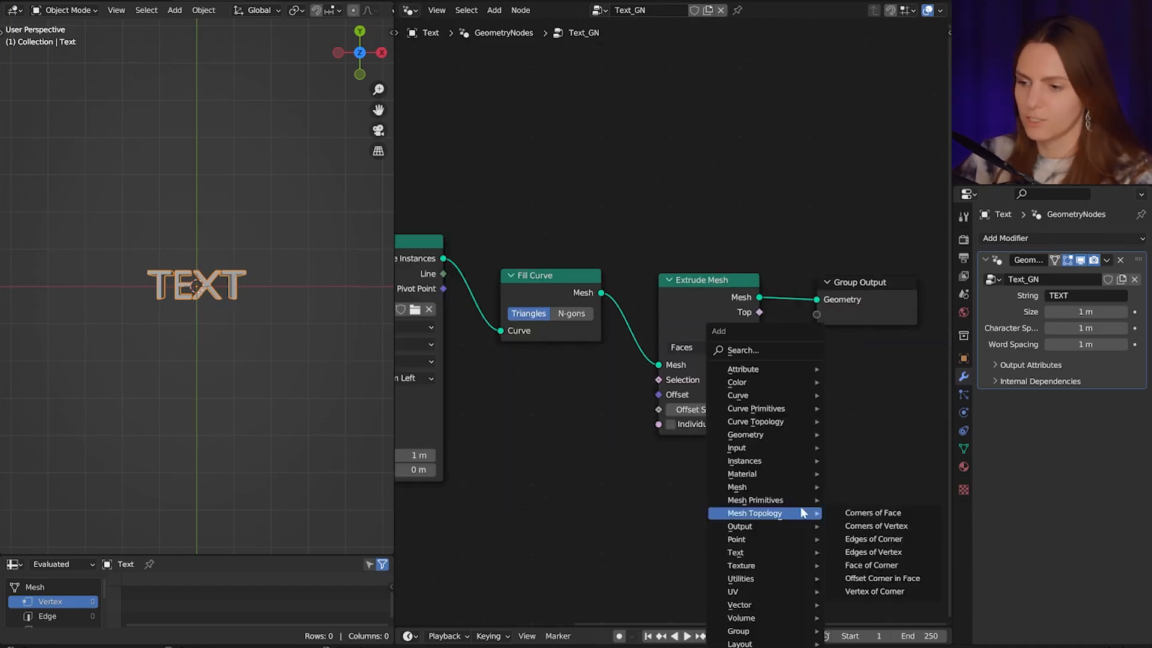
{"action": "left_click", "coordinate": [784, 348]}
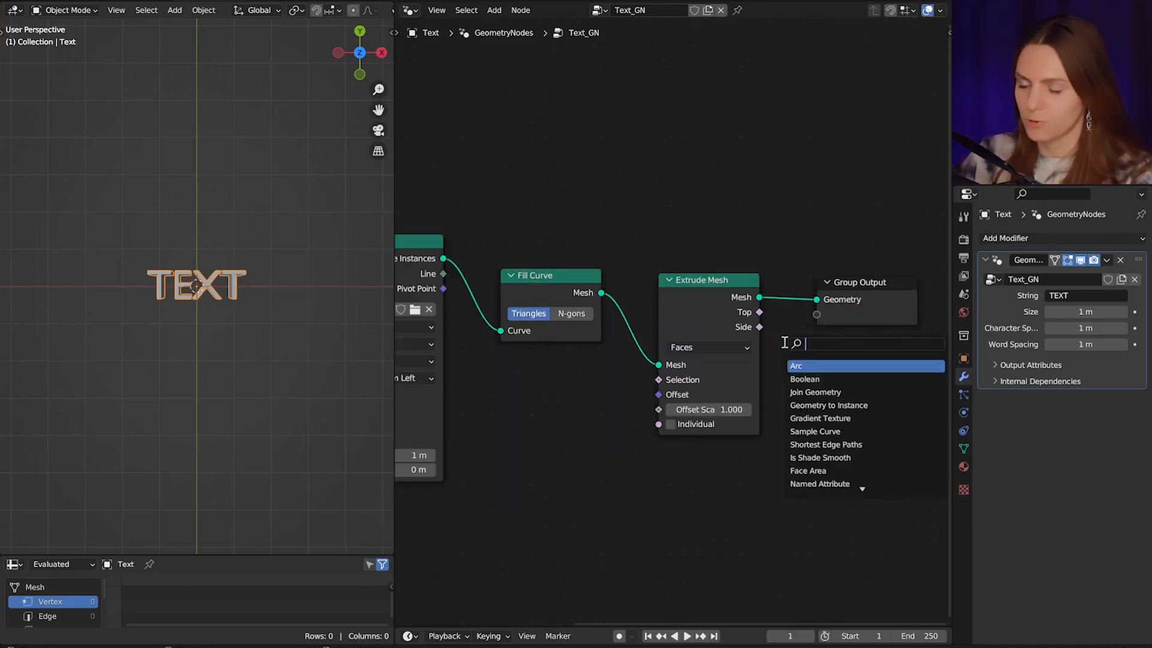
{"action": "type", "text": "joi"}
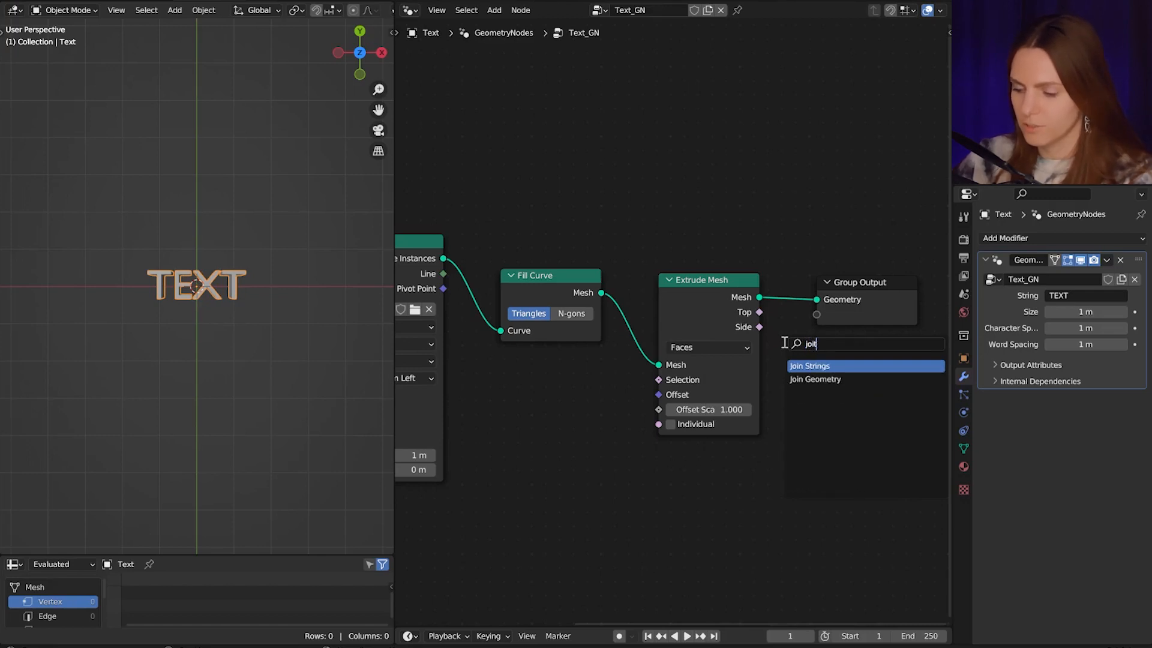
{"action": "key", "text": "Down"}
{"action": "key", "text": "Return"}
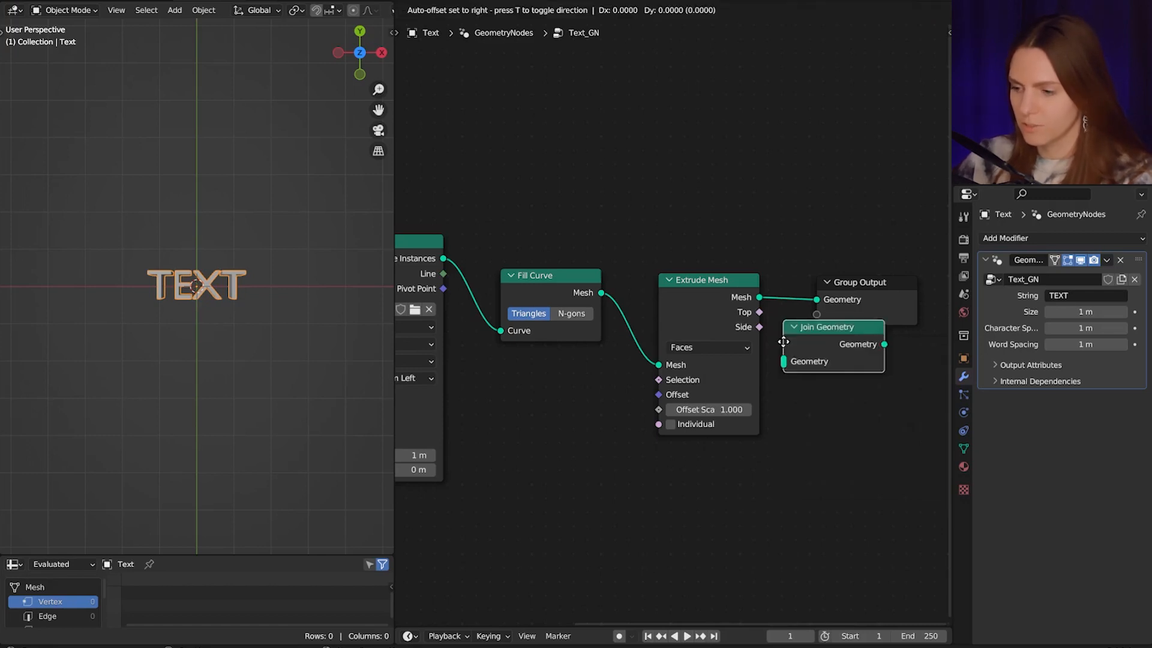
{"action": "left_click", "coordinate": [762, 292]}
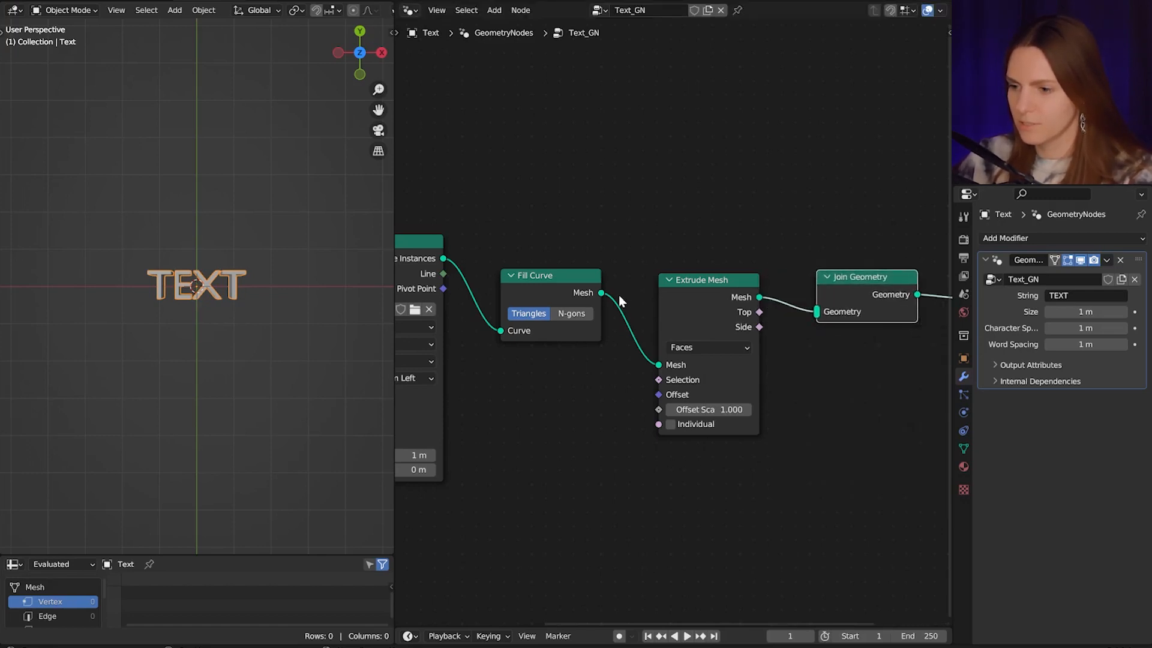
{"action": "left_click_drag", "start_coordinate": [600, 292], "coordinate": [822, 317]}
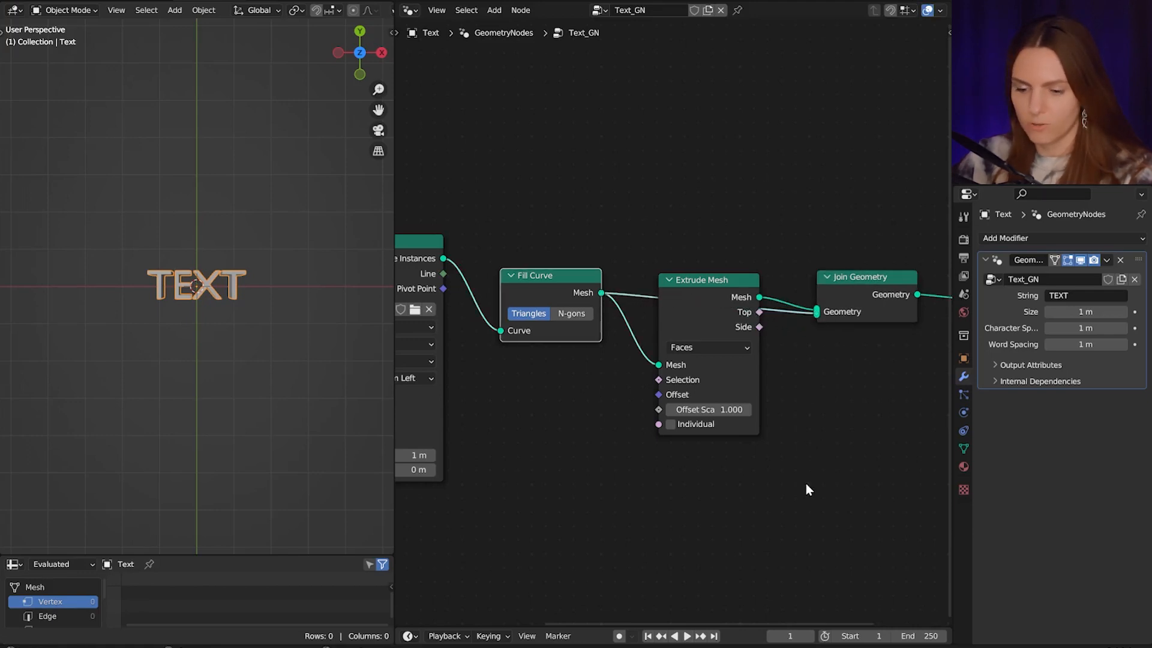
Insert a Flip Faces node on the link from Fill Curve to Join Geometry and place it above Extrude Mesh.
{"action": "key", "text": "shift+a"}
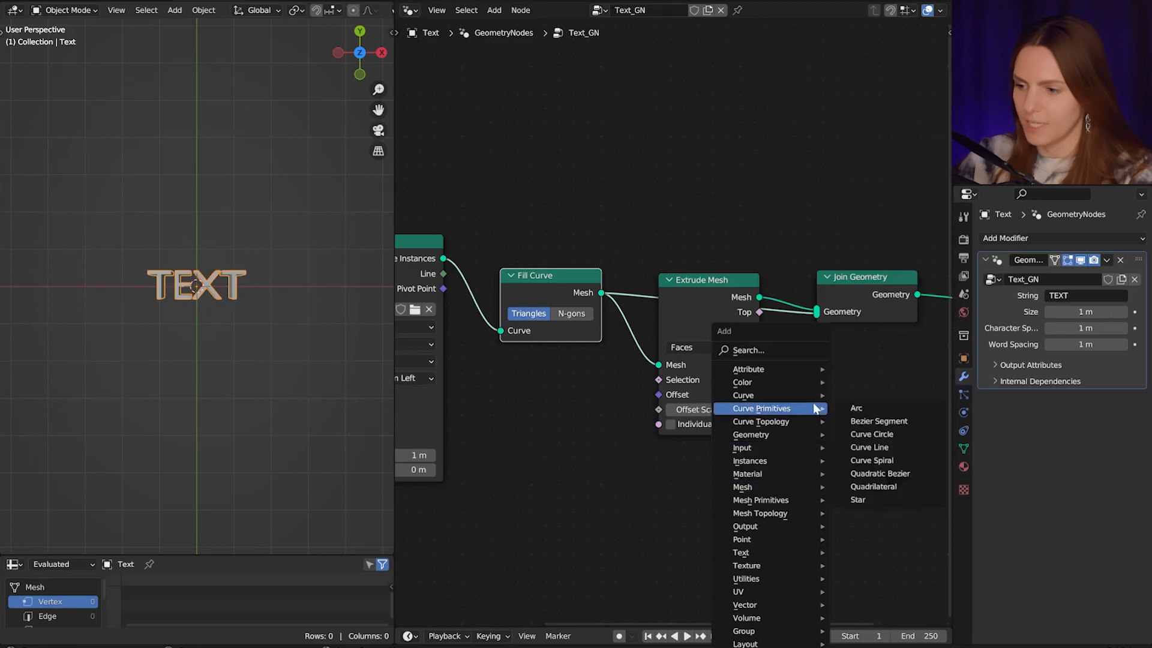
{"action": "left_click", "coordinate": [786, 354]}
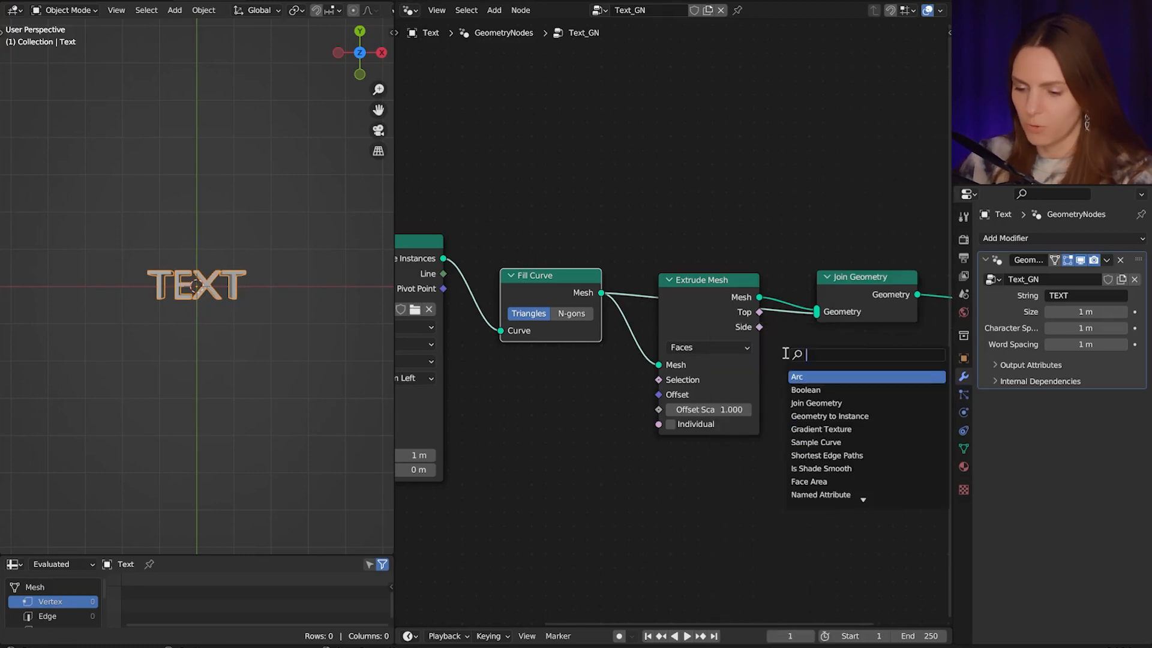
{"action": "type", "text": "flip"}
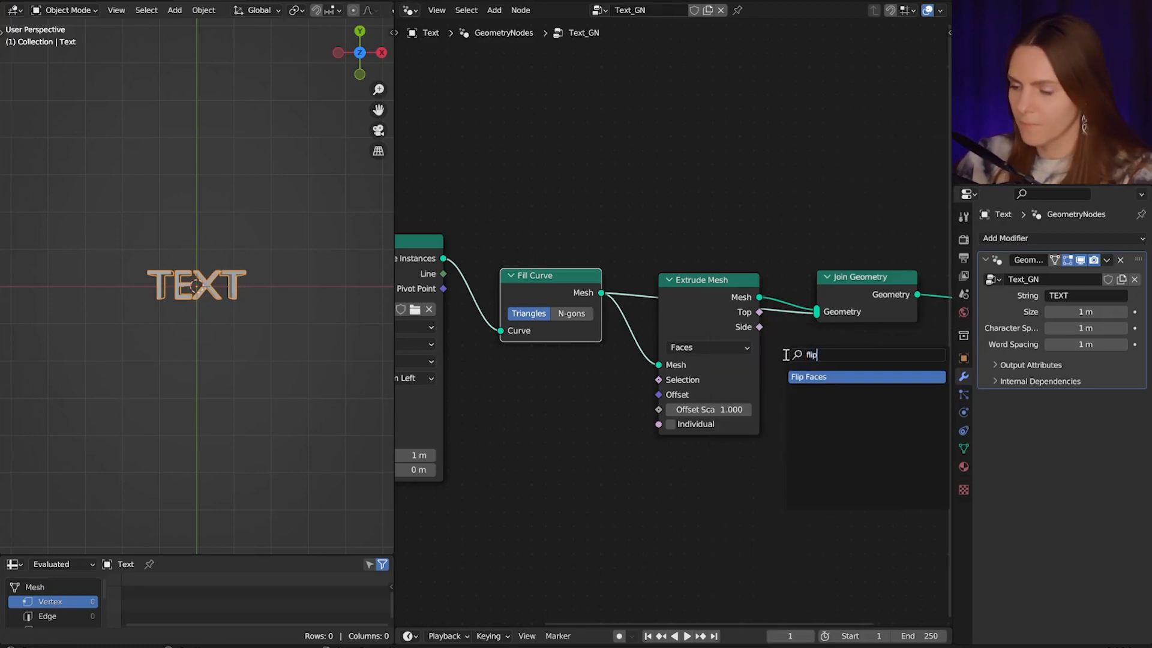
{"action": "left_click", "coordinate": [832, 379]}
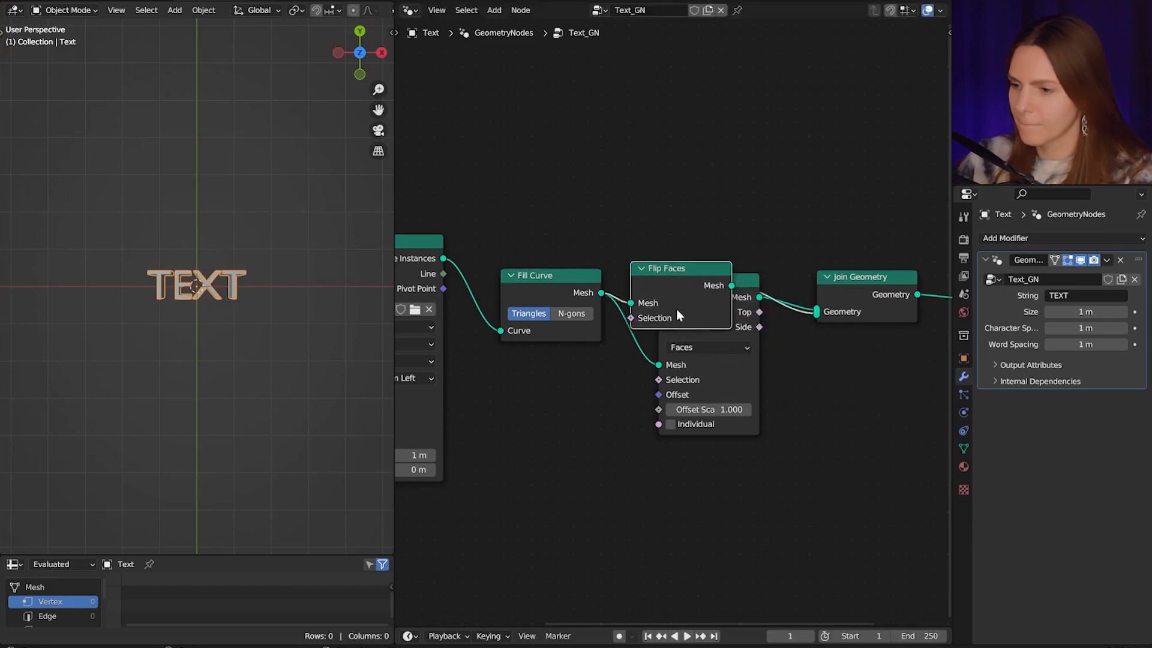
{"action": "left_click", "coordinate": [710, 272]}
{"action": "left_click_drag", "start_coordinate": [714, 262], "coordinate": [714, 187]}
{"action": "scroll", "coordinate": [842, 465], "scroll_direction": "down", "scroll_amount": 5, "text": "ctrl"}
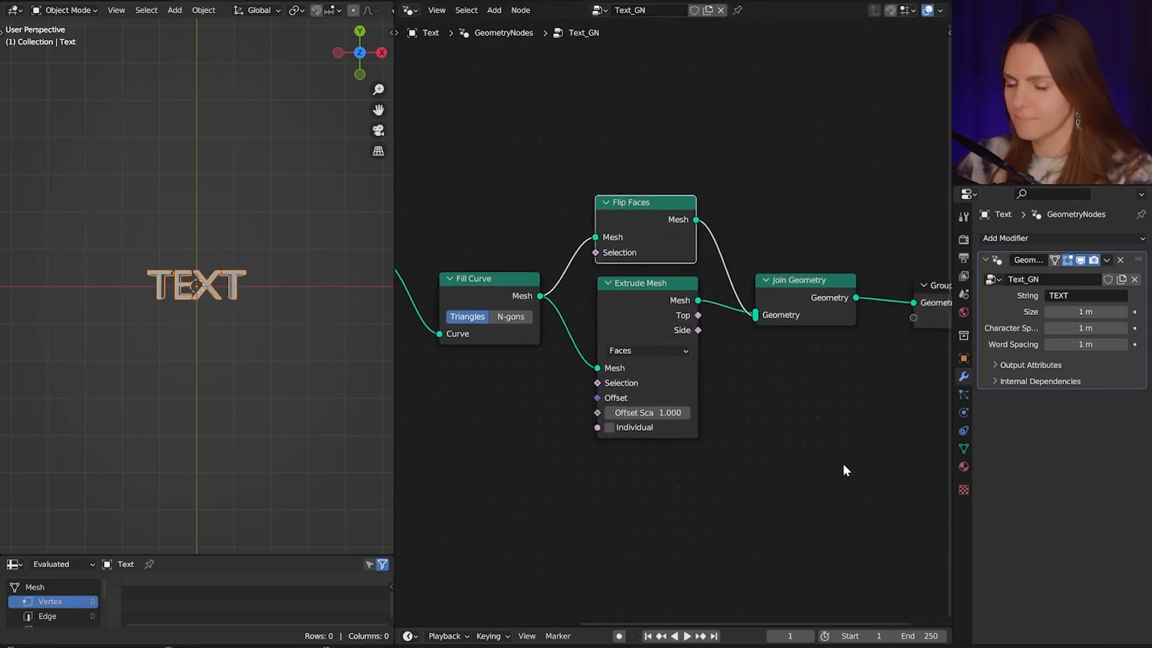
{"action": "scroll", "coordinate": [843, 470], "scroll_direction": "down", "scroll_amount": 4, "text": "ctrl"}
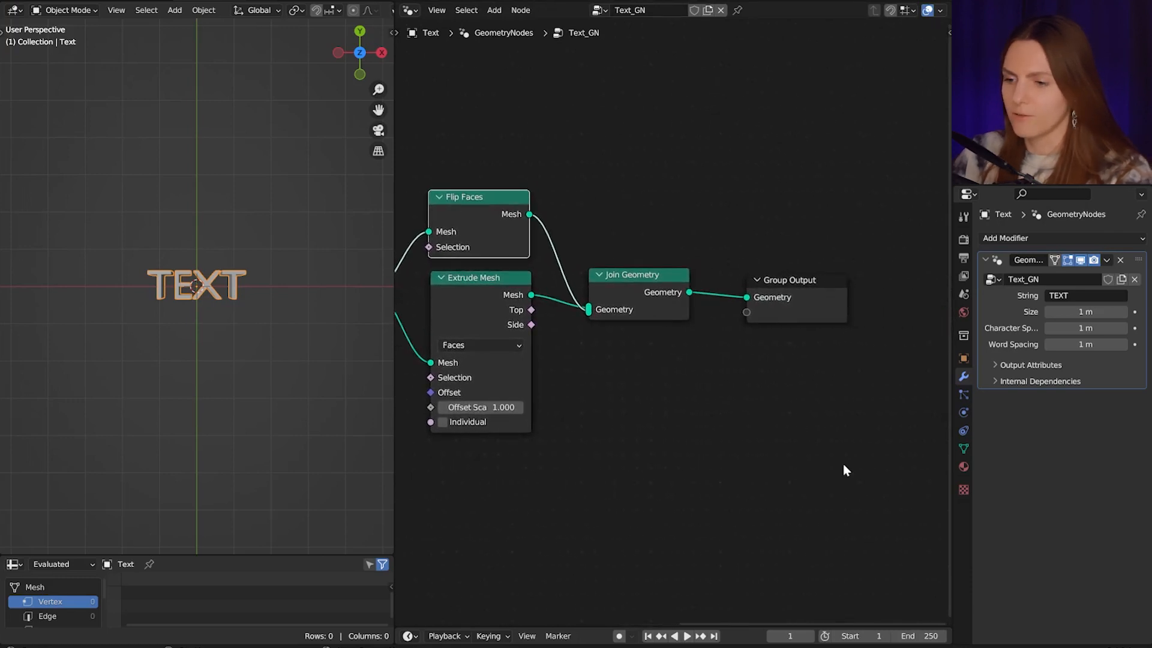
Insert a Realize Instances node between Join Geometry and Group Output.
{"action": "key", "text": "shift+a"}
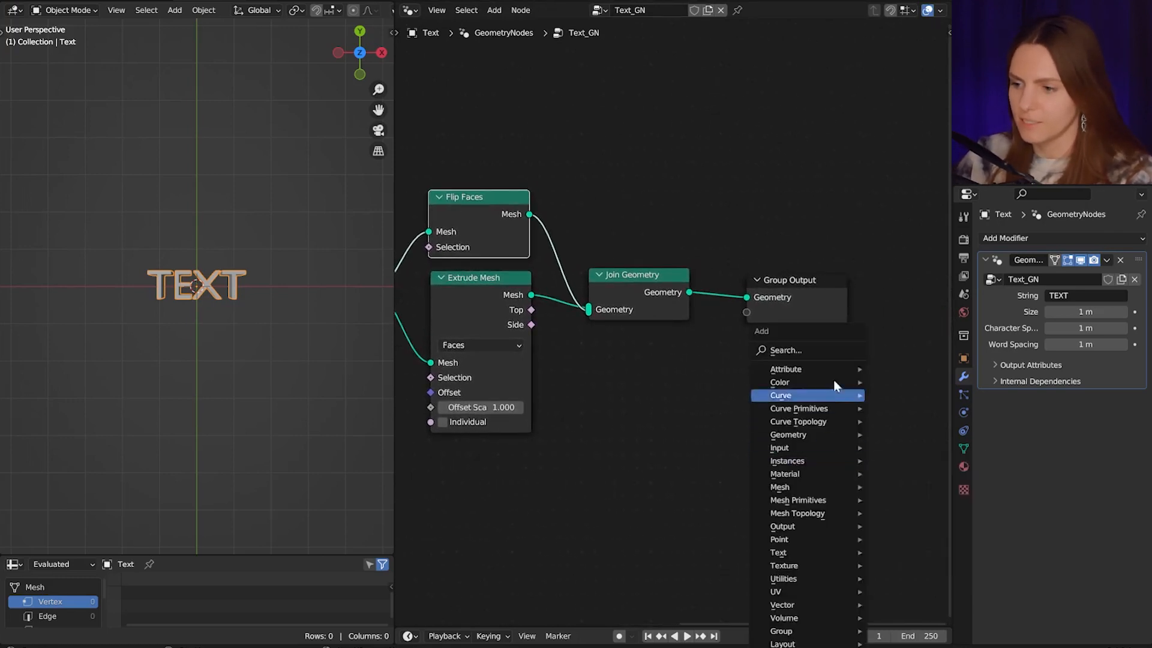
{"action": "key", "text": "Escape"}
{"action": "key", "text": "shift+a"}
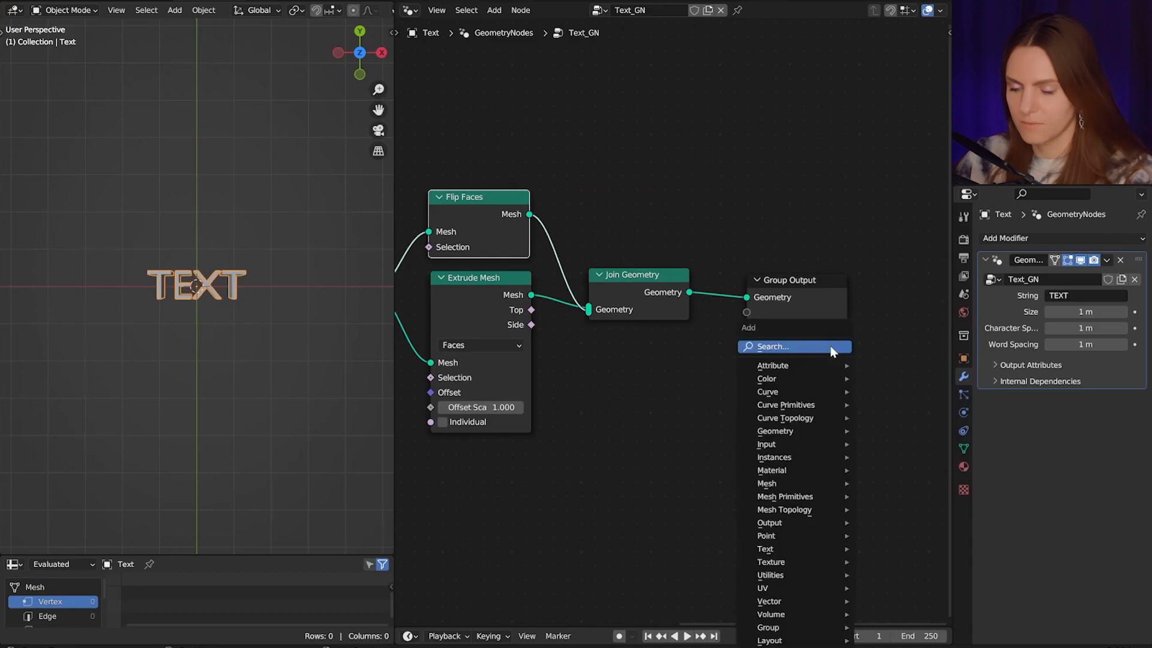
{"action": "left_click", "coordinate": [831, 347]}
{"action": "type", "text": "real"}
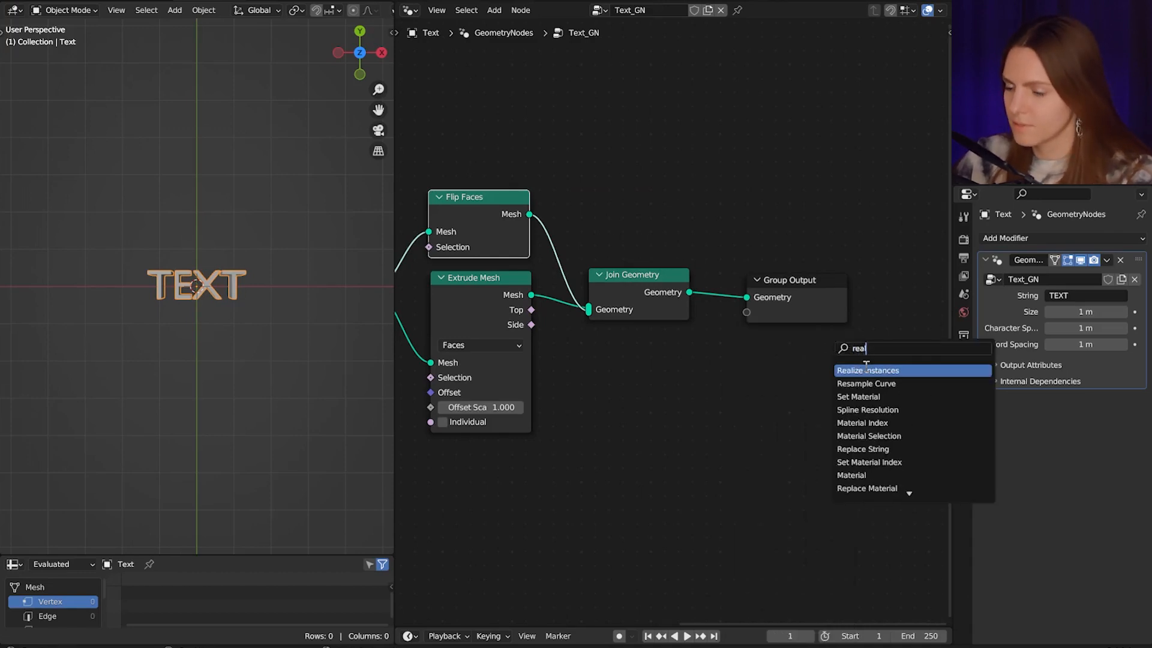
{"action": "key", "text": "Return"}
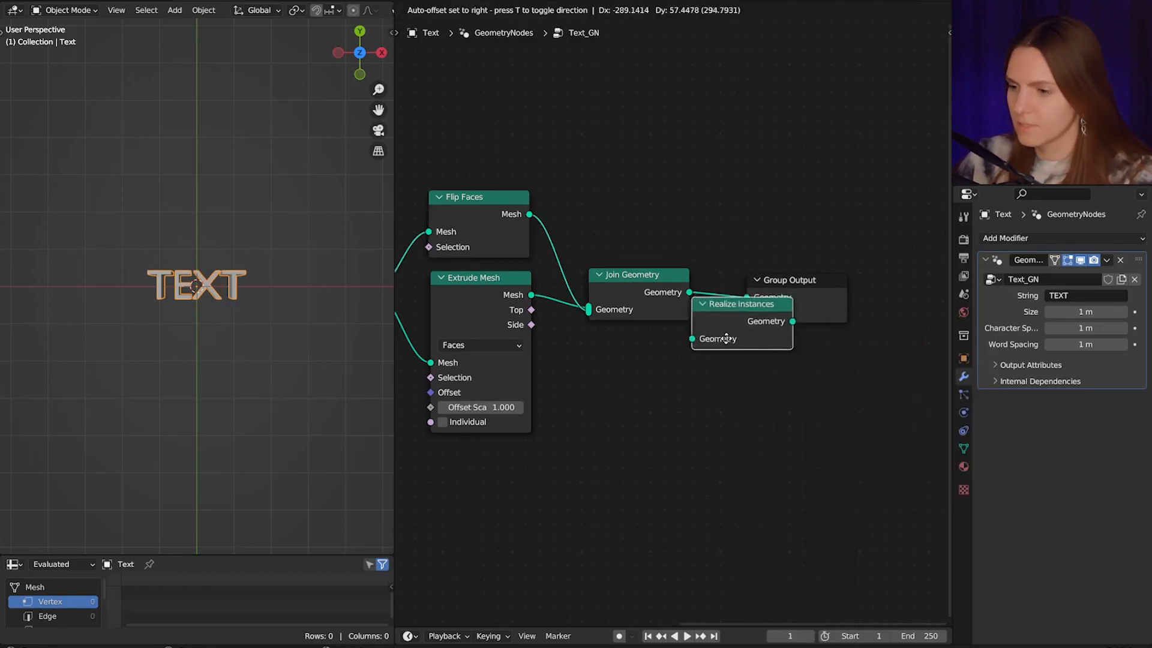
{"action": "left_click", "coordinate": [780, 317]}
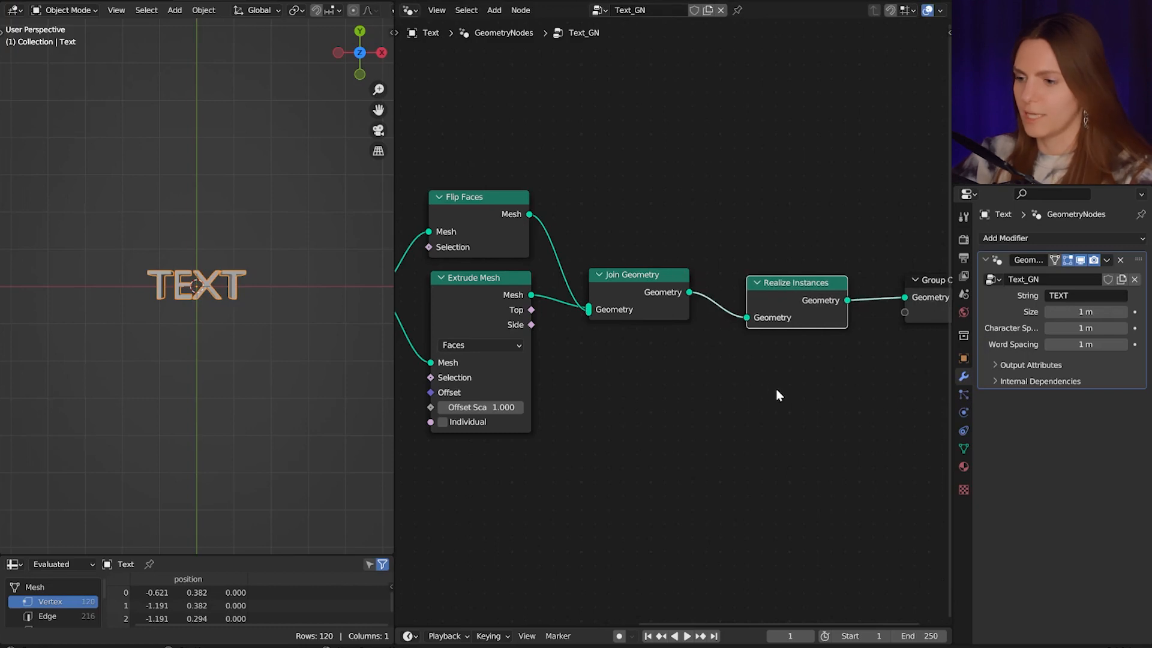
Insert a Merge by Distance node between Realize Instances and Group Output.
{"action": "middle_click_drag", "start_coordinate": [823, 396], "coordinate": [720, 393]}
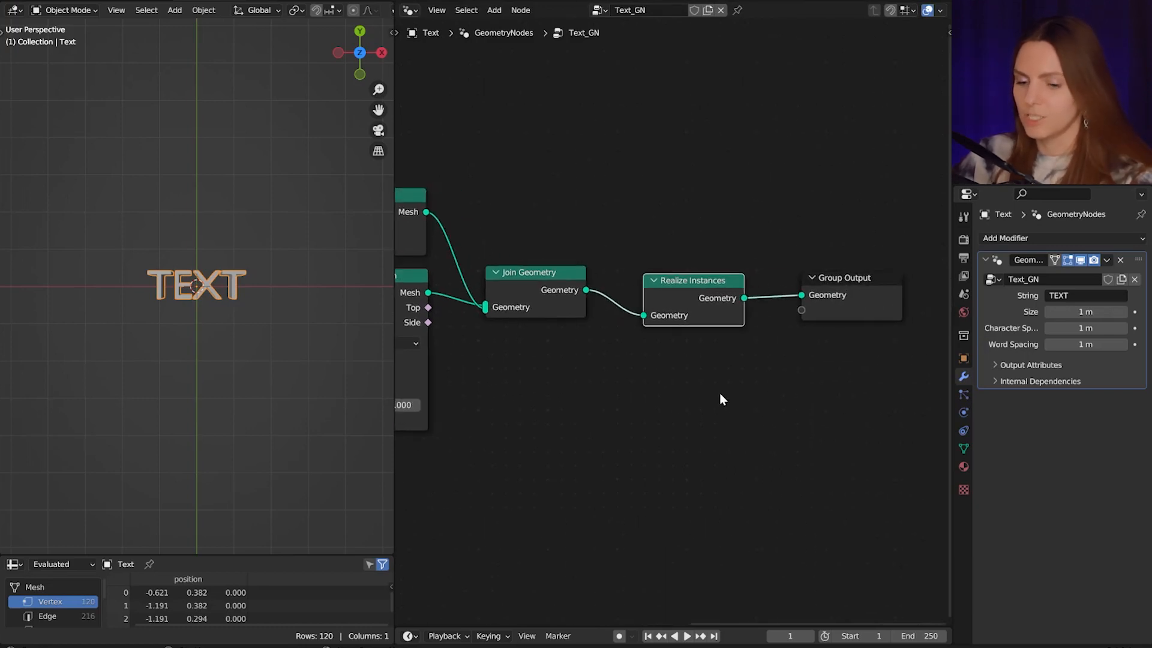
{"action": "key", "text": "shift+a"}
{"action": "left_click", "coordinate": [712, 343]}
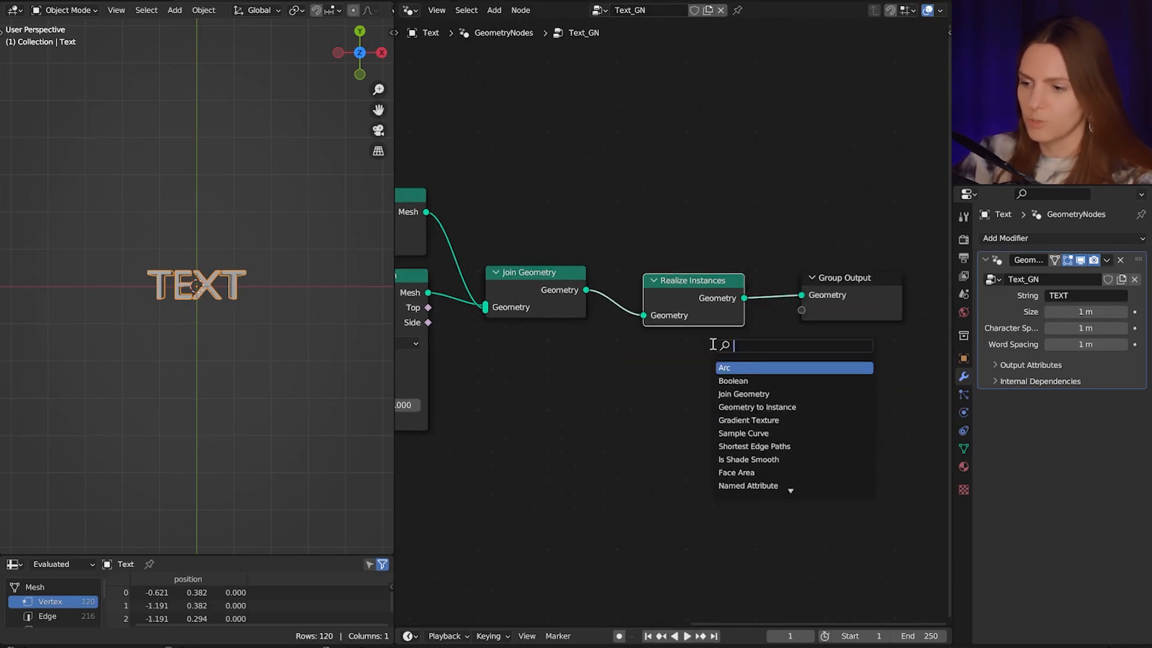
{"action": "type", "text": "merg"}
{"action": "key", "text": "Return"}
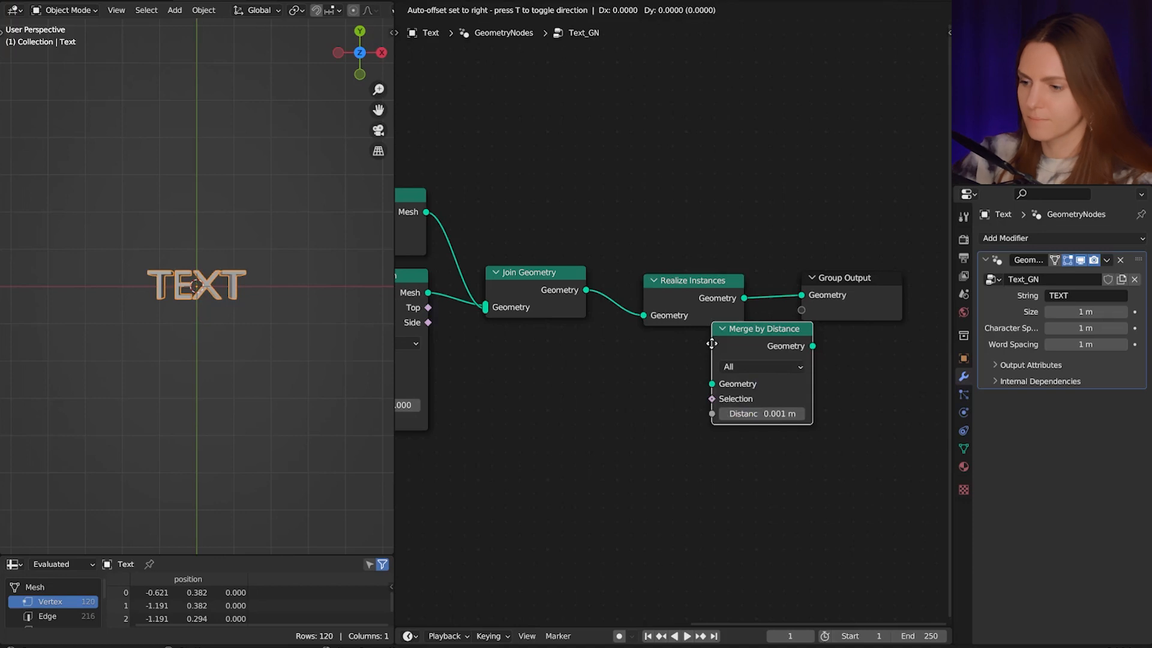
{"action": "left_click", "coordinate": [718, 306]}
Insert a Set Material node after Merge by Distance and expose its Material socket through the Group Input.
{"action": "scroll", "coordinate": [777, 461], "scroll_direction": "right", "scroll_amount": 4}
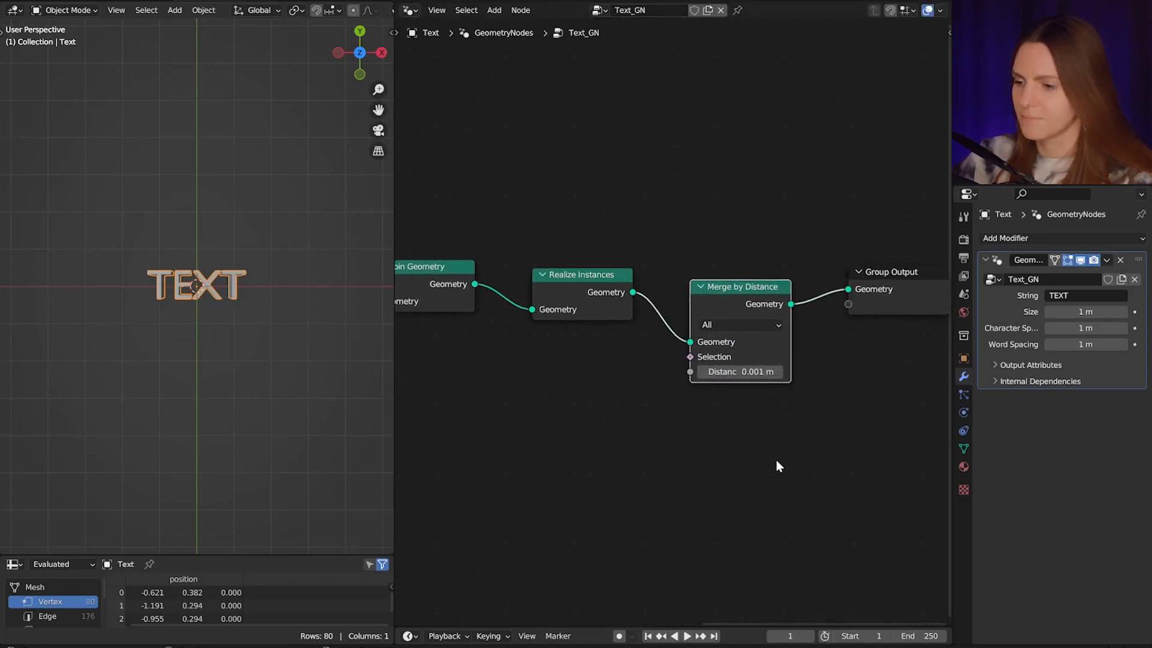
{"action": "key", "text": "shift+a"}
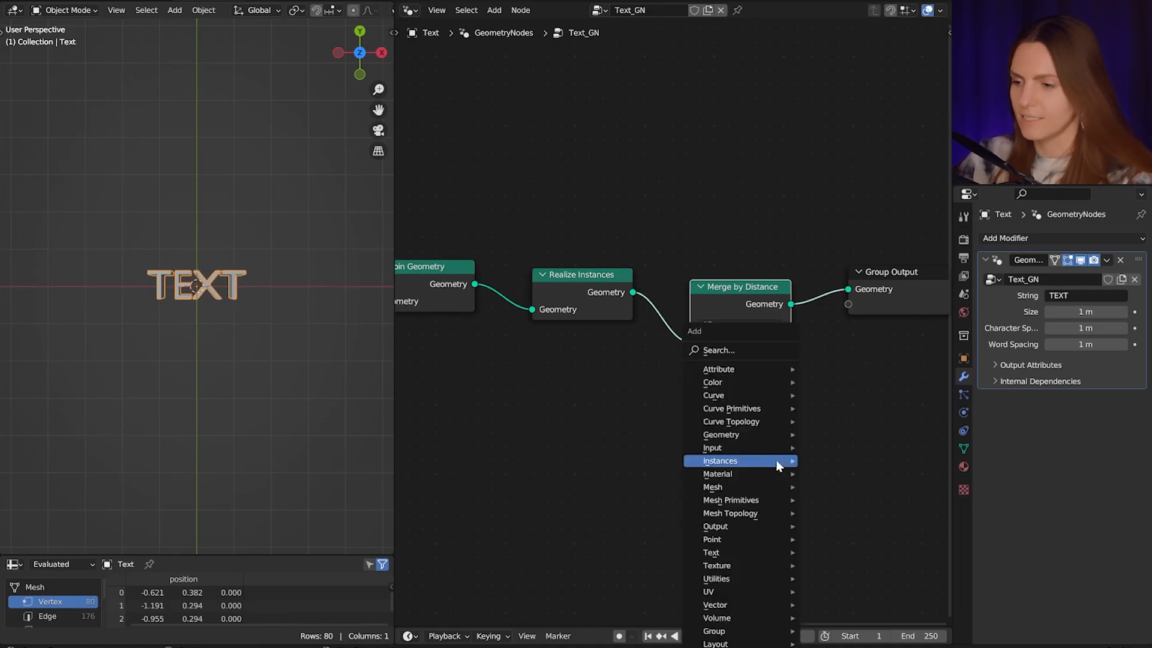
{"action": "left_click", "coordinate": [782, 350]}
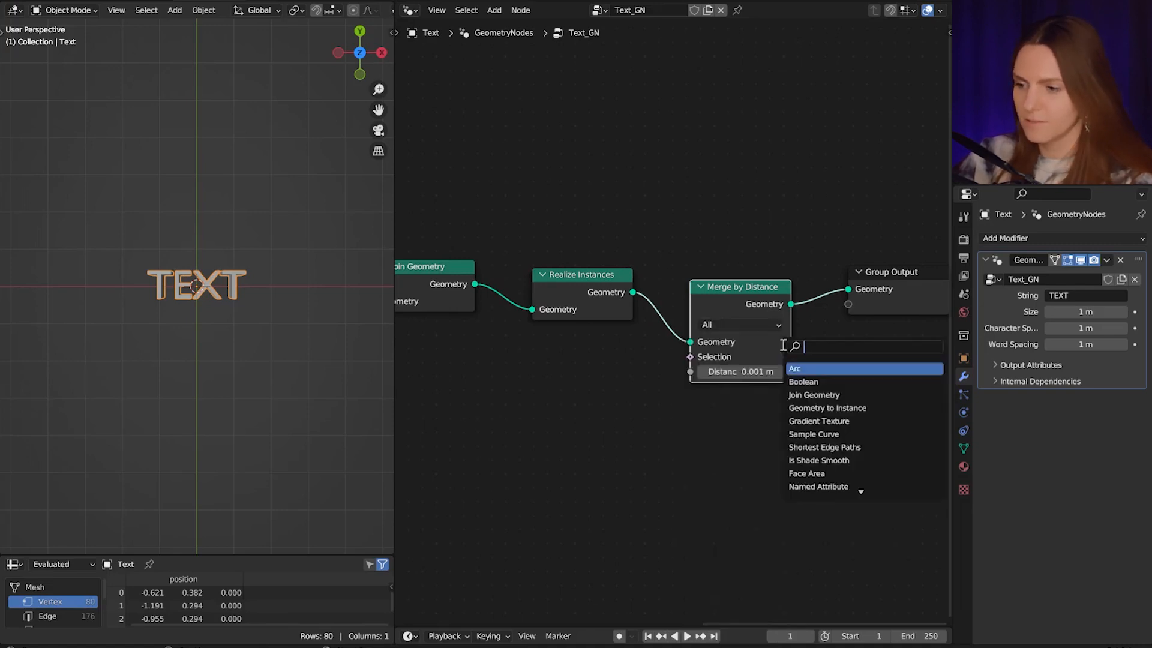
{"action": "type", "text": "set"}
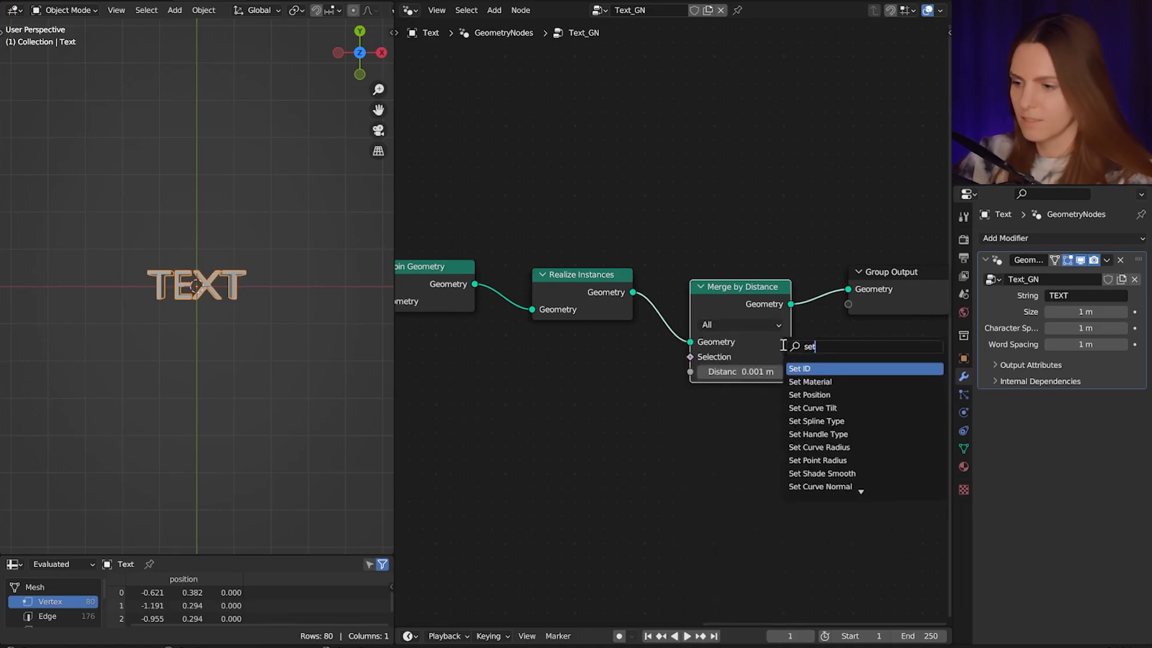
{"action": "left_click", "coordinate": [809, 382]}
{"action": "left_click", "coordinate": [807, 324]}
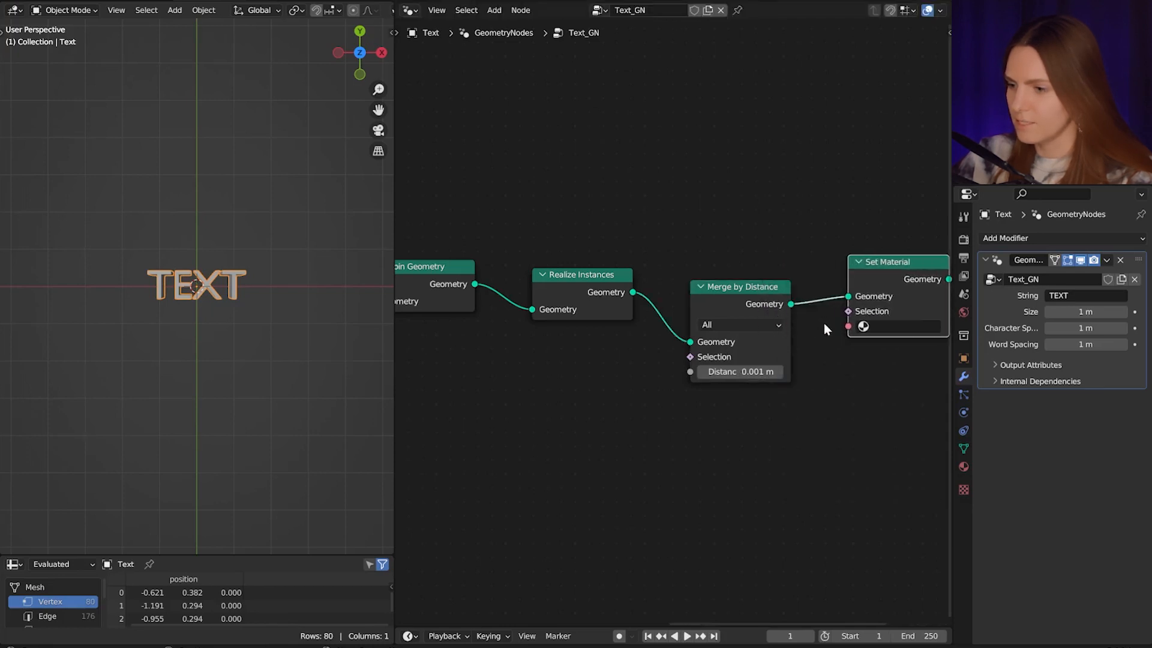
{"action": "left_click_drag", "start_coordinate": [849, 326], "coordinate": [516, 367]}
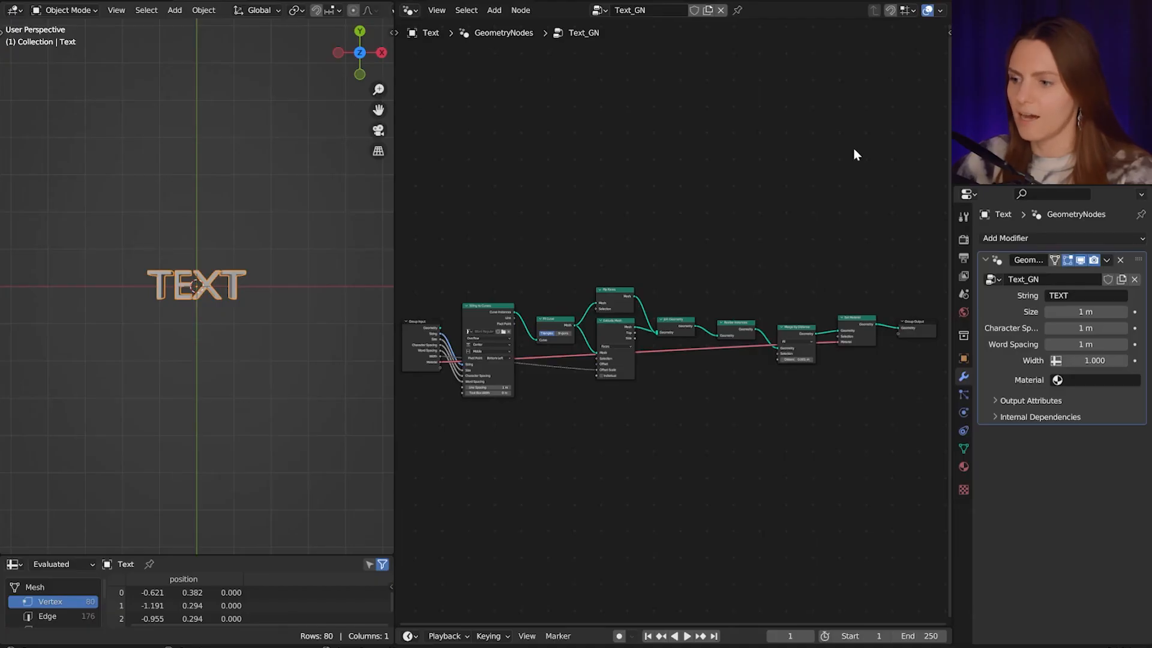
Insert a Transform node between Set Material and Group Output and set its X rotation to 90°.
{"action": "key", "text": "shift+a"}
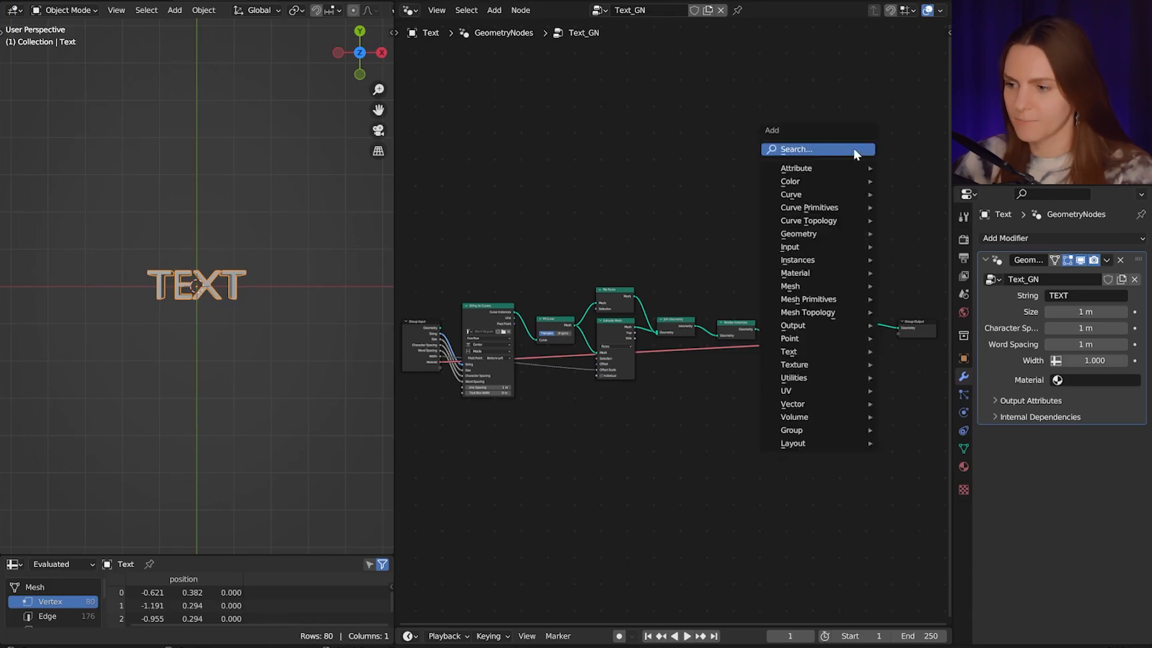
{"action": "left_click", "coordinate": [854, 150]}
{"action": "type", "text": "tra"}
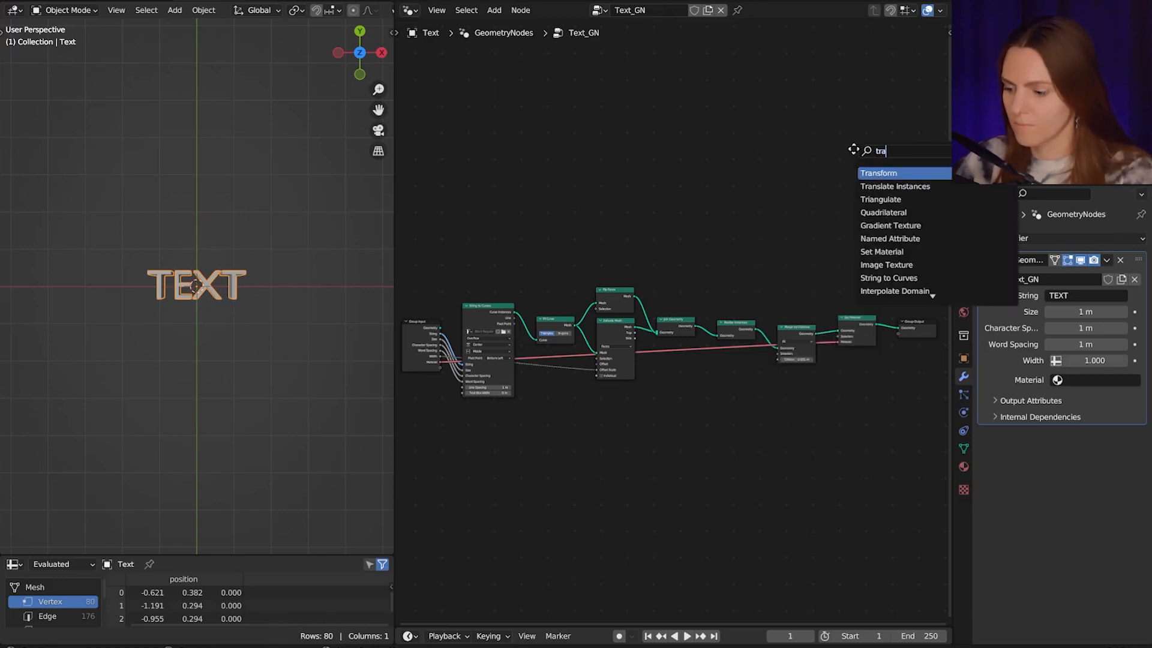
{"action": "key", "text": "Return"}
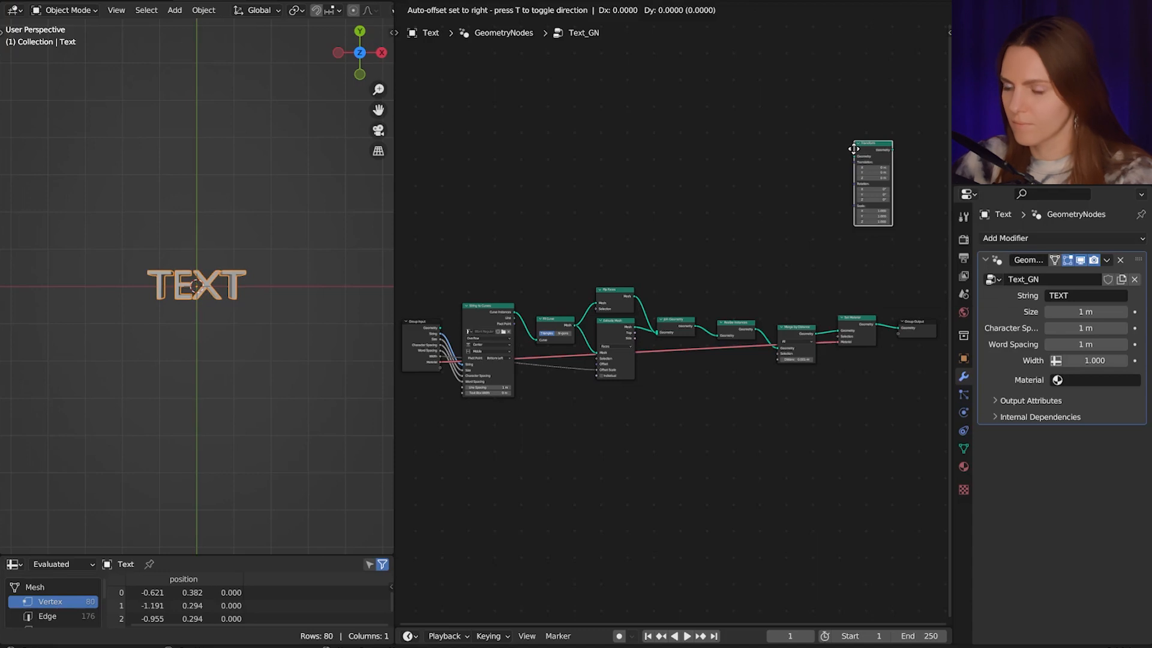
{"action": "left_click", "coordinate": [898, 296]}
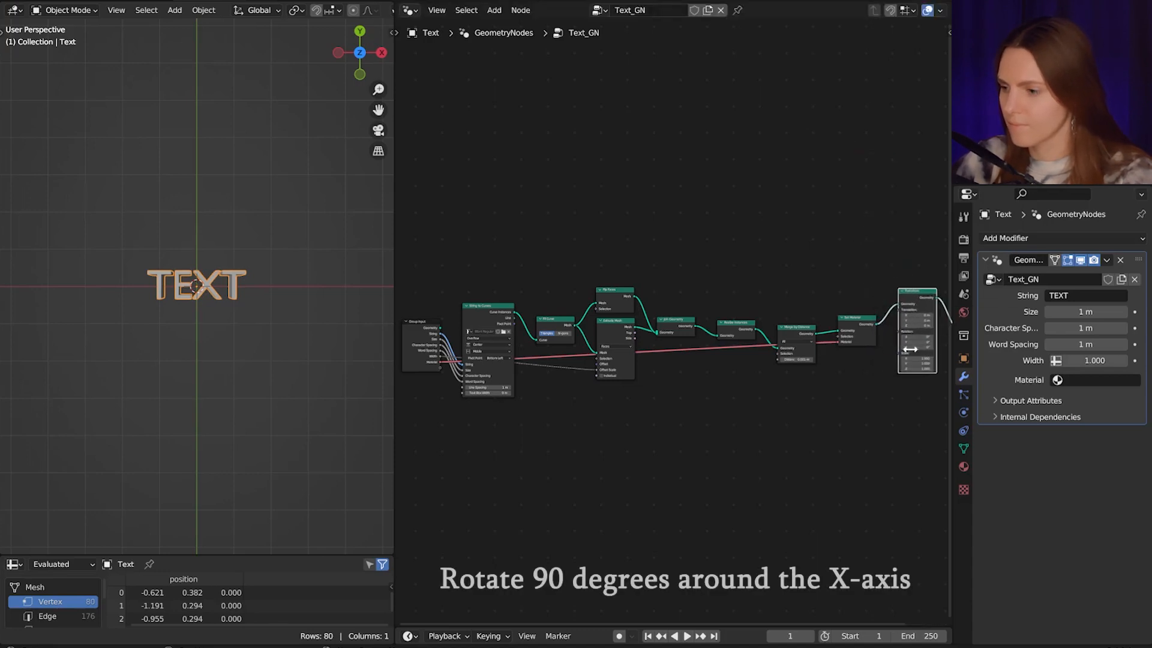
{"action": "left_click", "coordinate": [927, 337]}
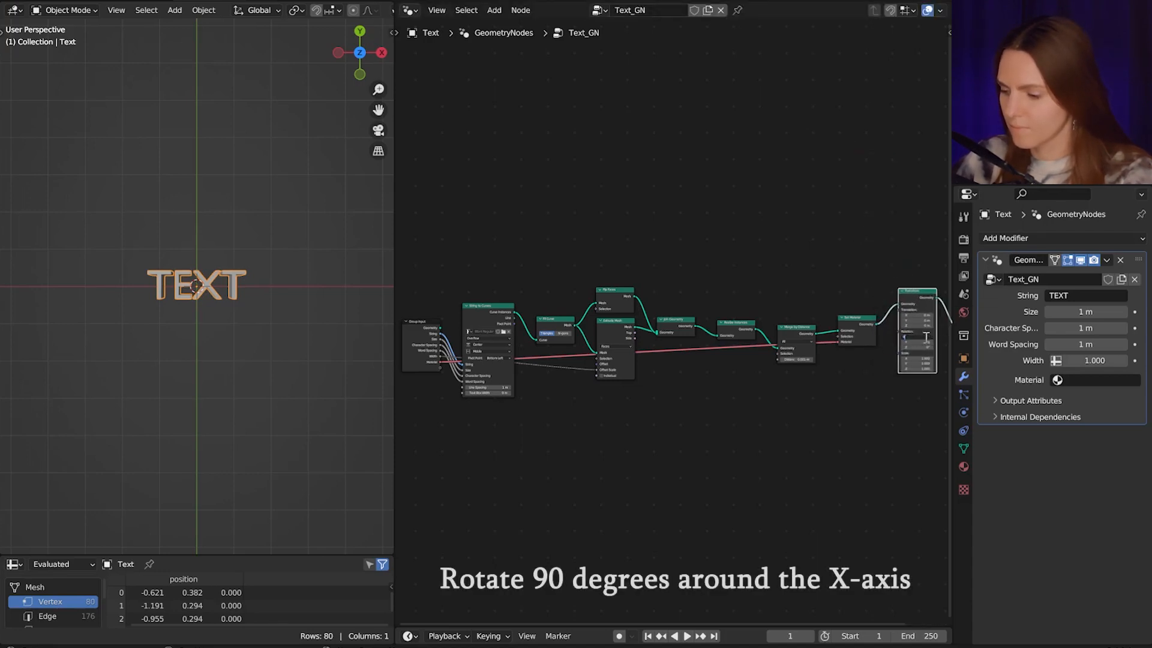
{"action": "type", "text": "90"}
{"action": "key", "text": "Return"}
Insert a Set Position node between Transform and Group Output.
{"action": "key", "text": "KP_1"}
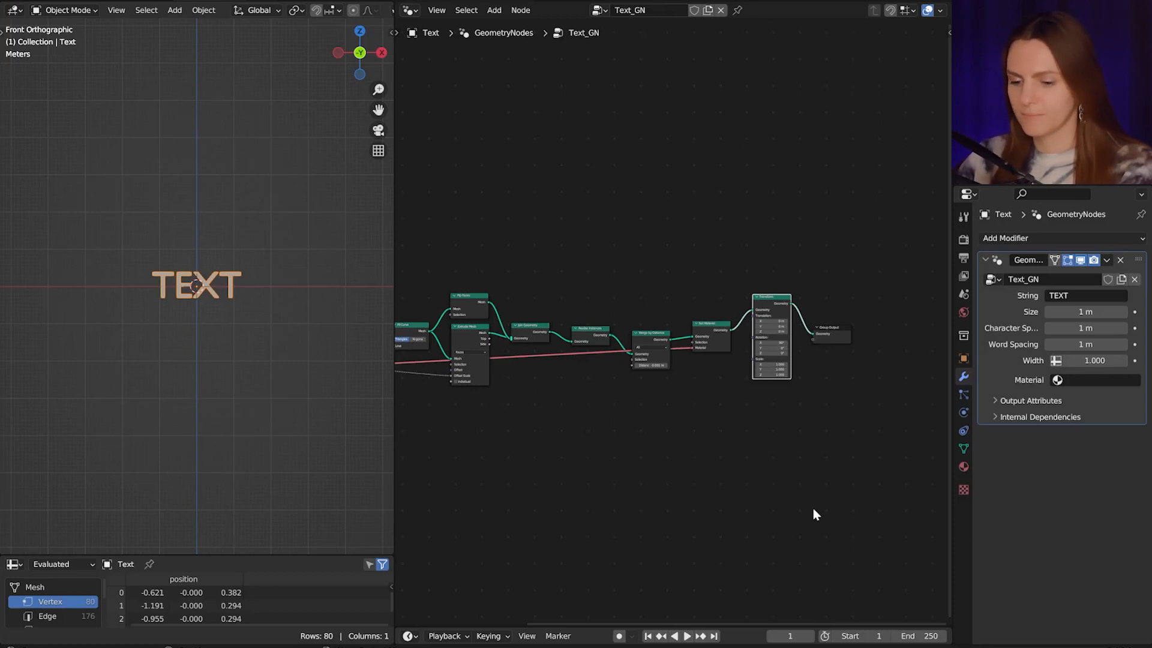
{"action": "key", "text": "shift+a"}
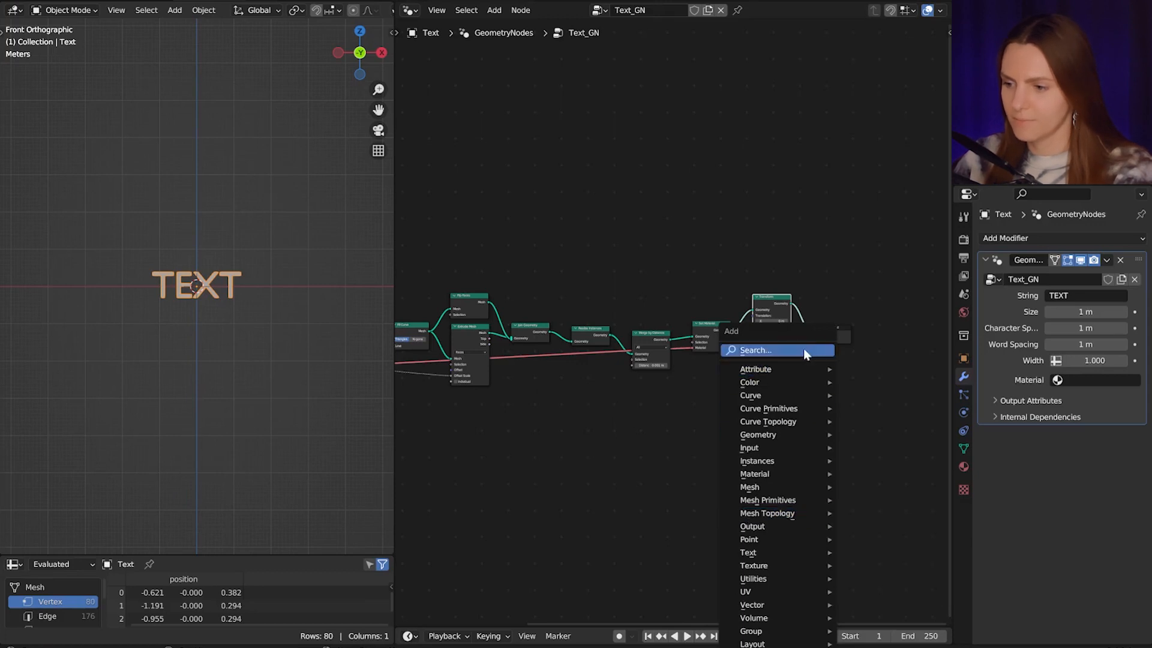
{"action": "left_click", "coordinate": [804, 351]}
{"action": "type", "text": "set"}
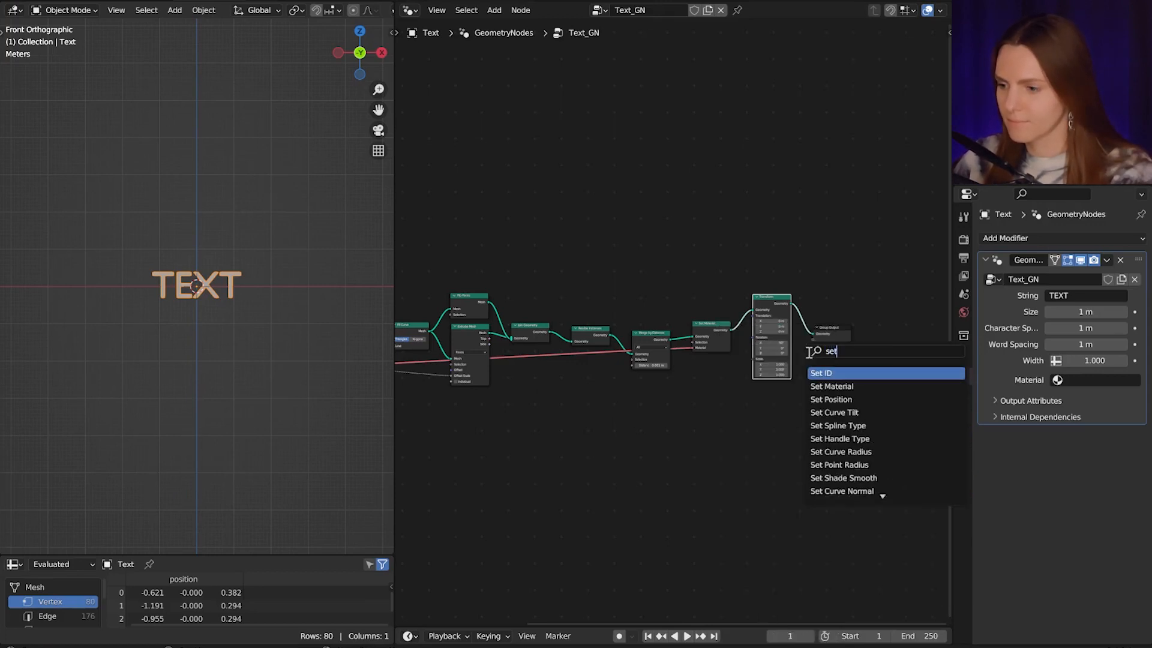
{"action": "left_click", "coordinate": [849, 400]}
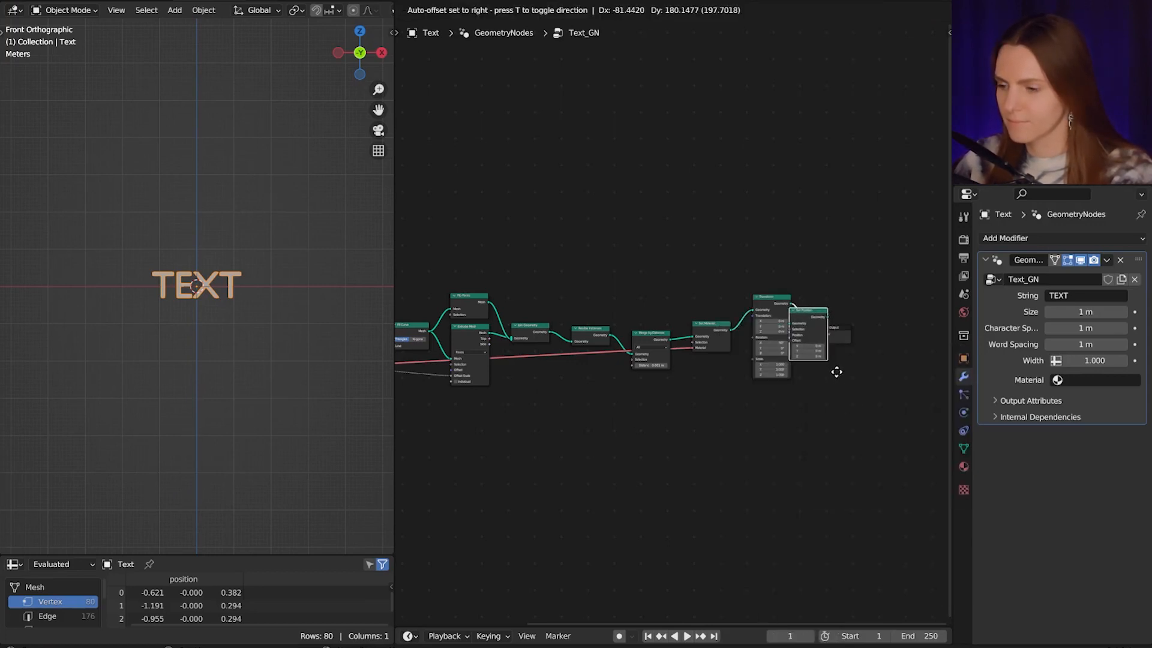
{"action": "left_click", "coordinate": [836, 373]}
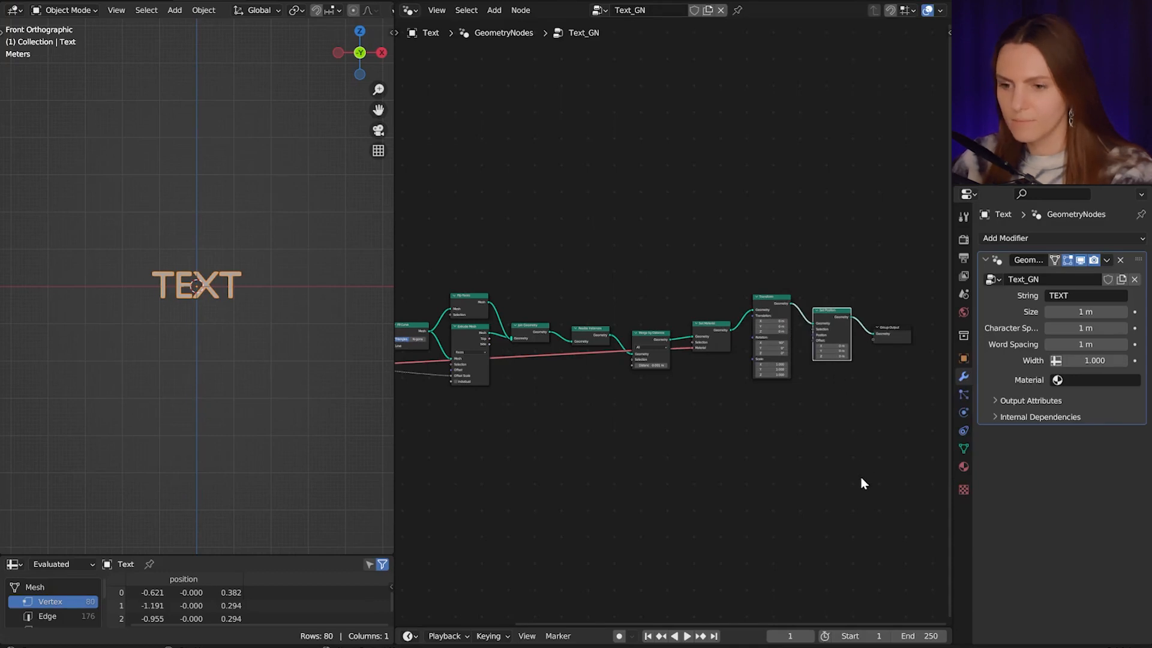
Add a Wave Texture node and place it below the Transform node.
{"action": "key", "text": "shift+a"}
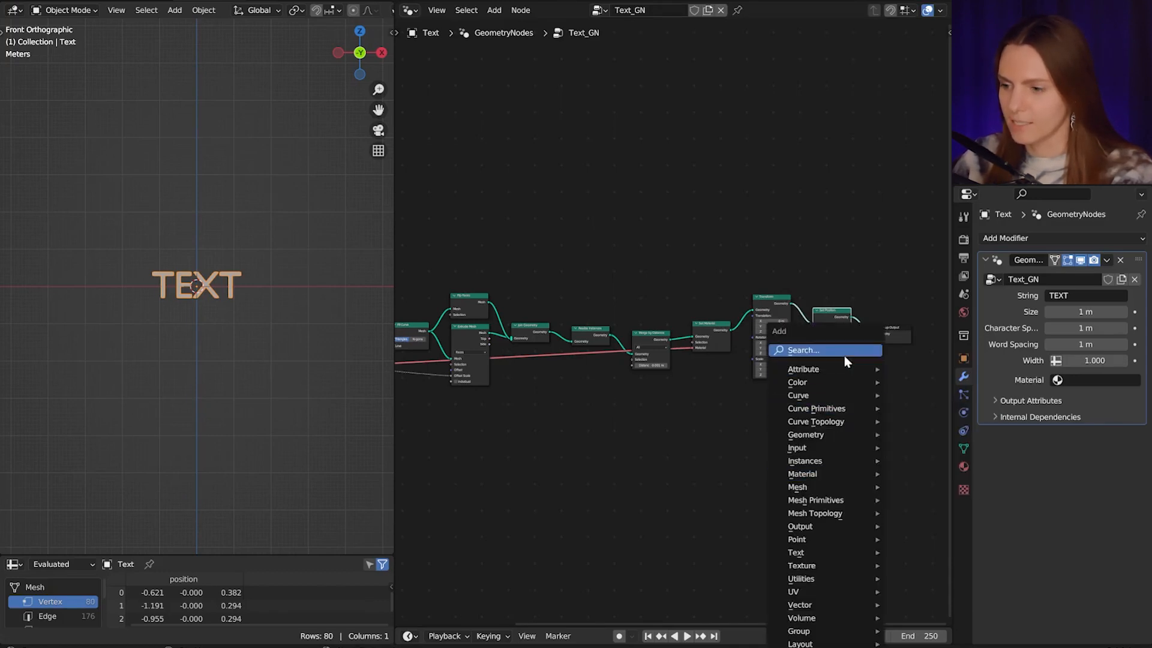
{"action": "left_click", "coordinate": [847, 351]}
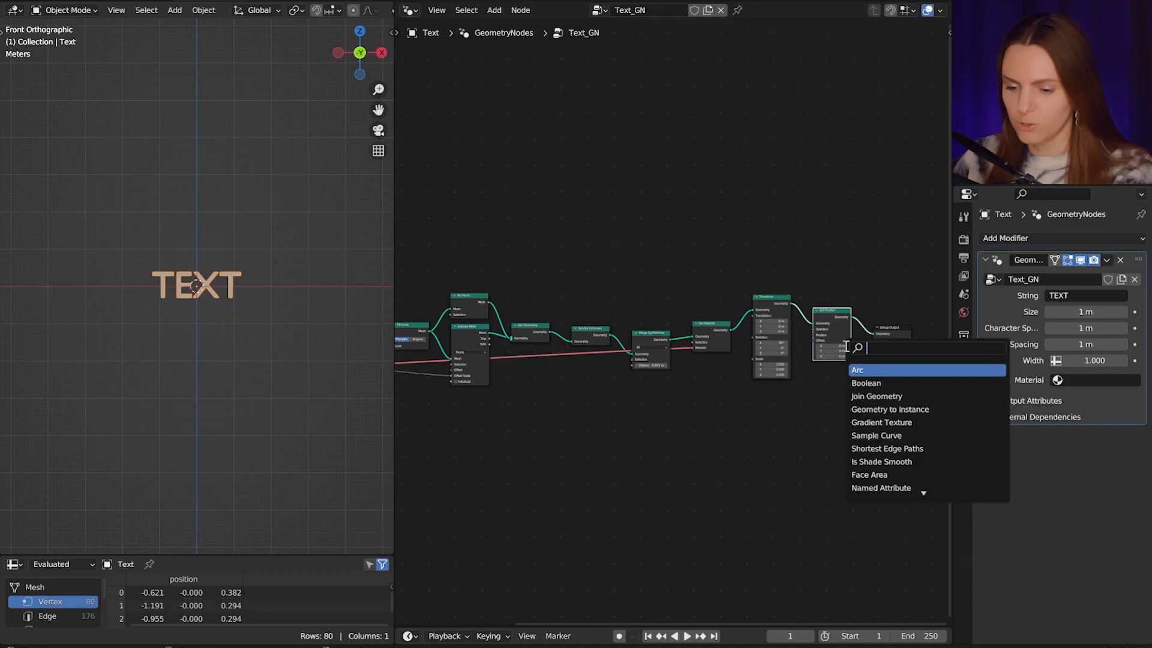
{"action": "type", "text": "wa"}
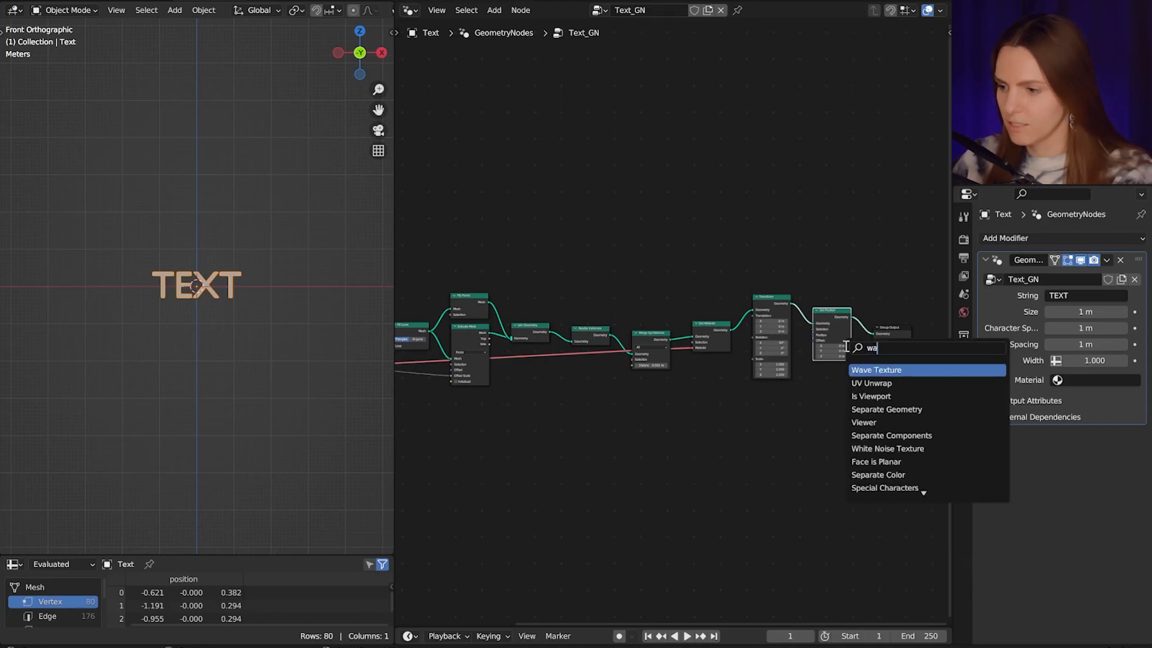
{"action": "key", "text": "Return"}
{"action": "left_click", "coordinate": [791, 400]}
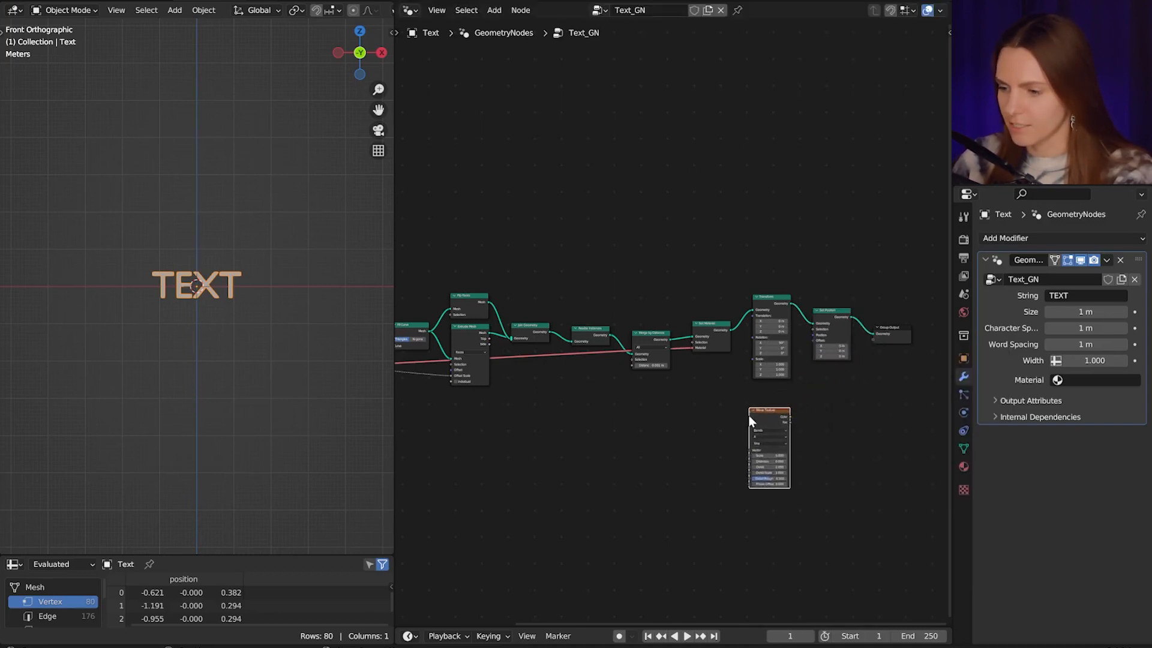
Connect the Wave Texture's Fac output to Set Position's Offset and set the texture's Scale to 0.15.
{"action": "scroll", "coordinate": [792, 400], "scroll_direction": "up", "scroll_amount": 5}
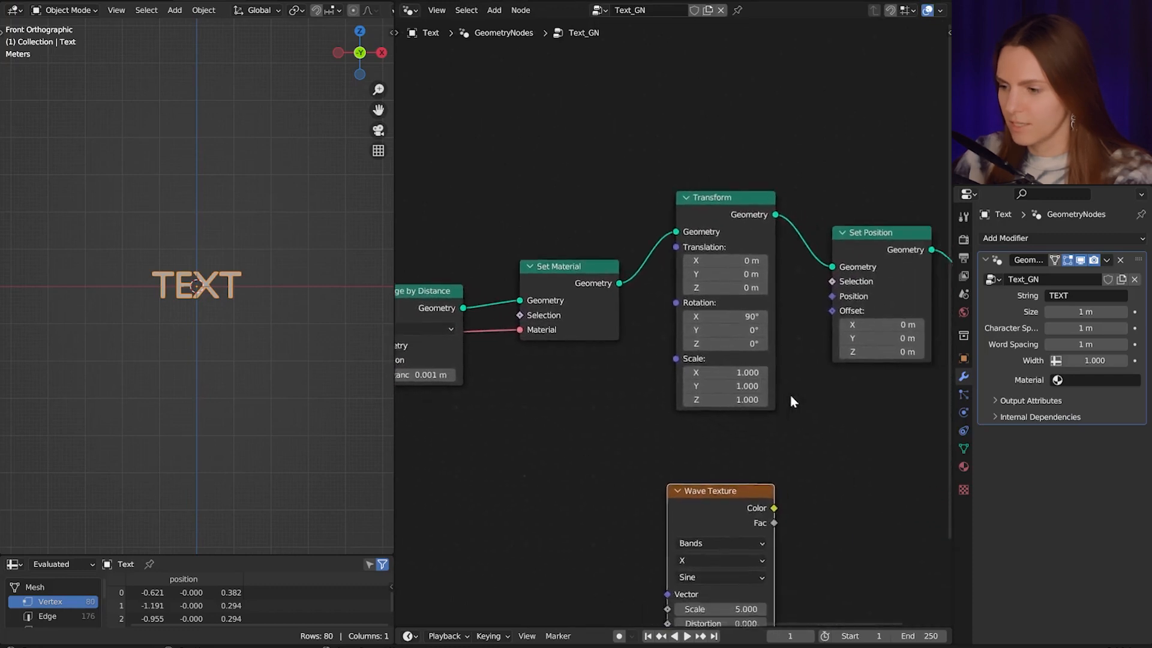
{"action": "scroll", "coordinate": [791, 400], "scroll_direction": "down", "scroll_amount": 3}
{"action": "left_click", "coordinate": [708, 428]}
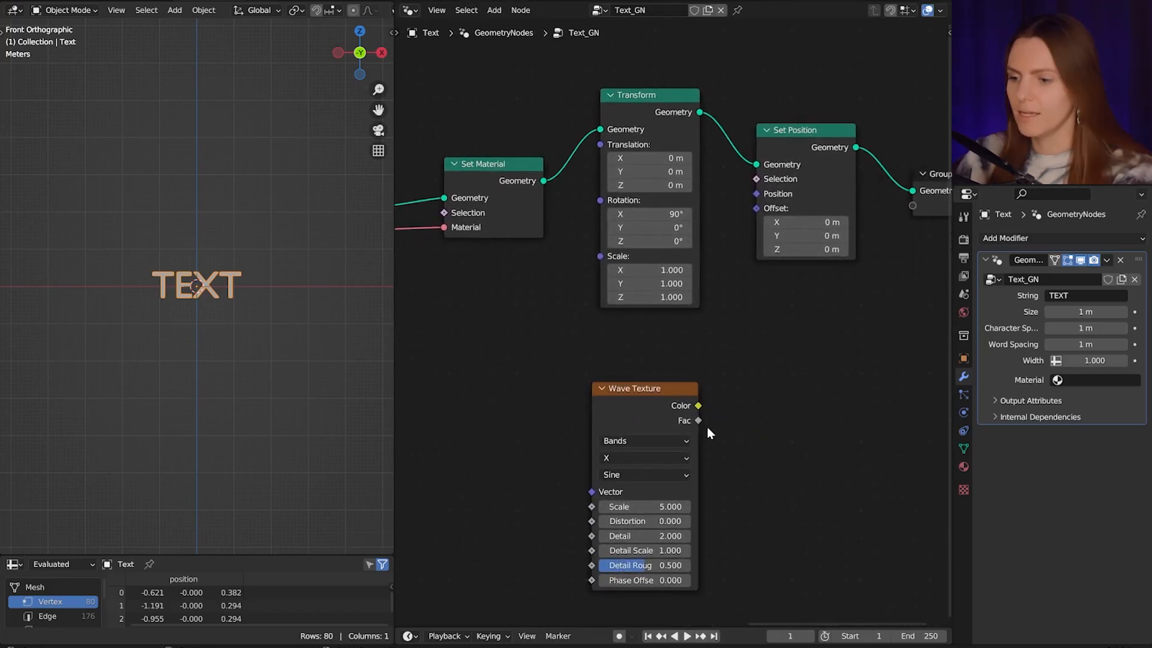
{"action": "left_click_drag", "start_coordinate": [697, 421], "coordinate": [755, 208]}
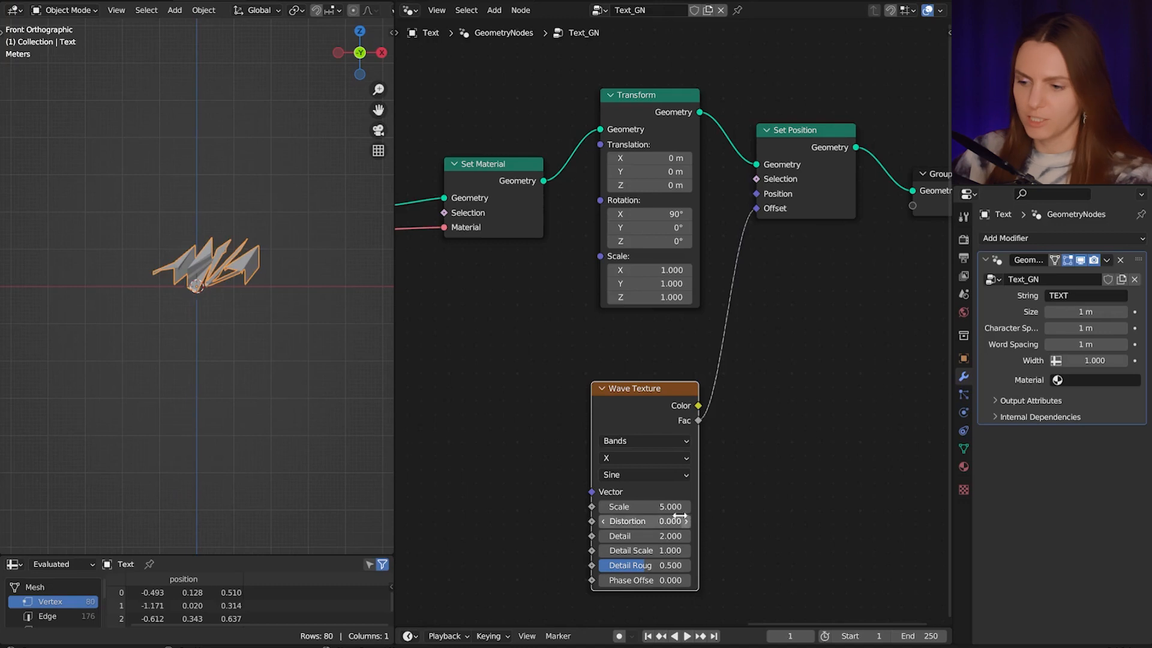
{"action": "left_click", "coordinate": [658, 507]}
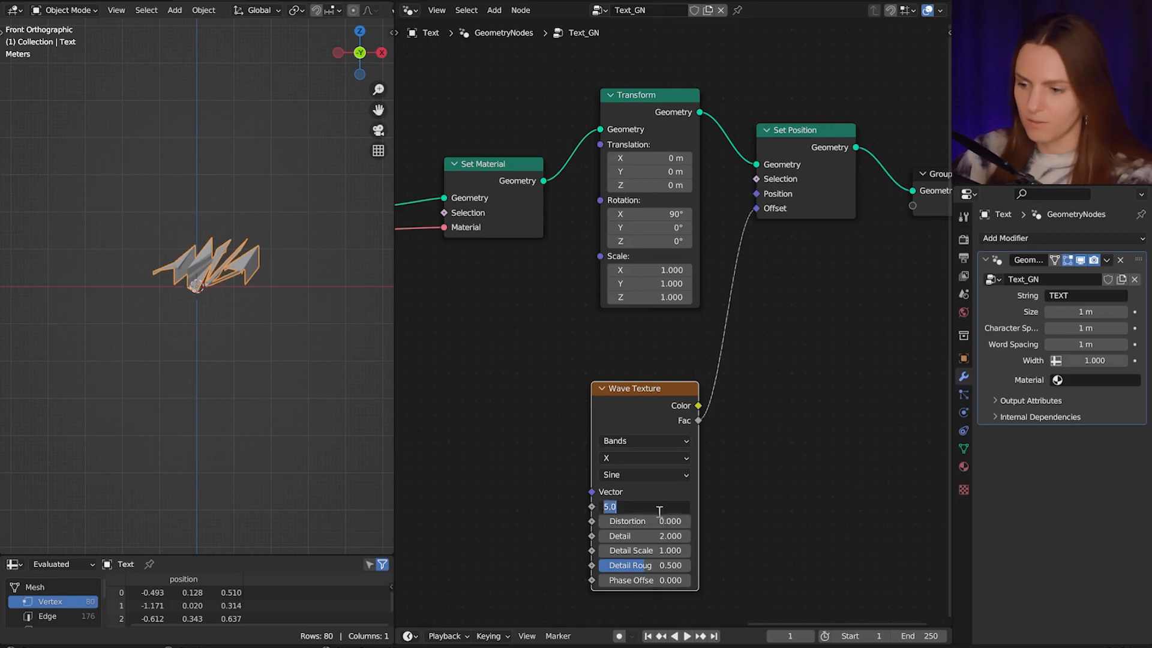
{"action": "type", "text": ".15"}
{"action": "key", "text": "Return"}
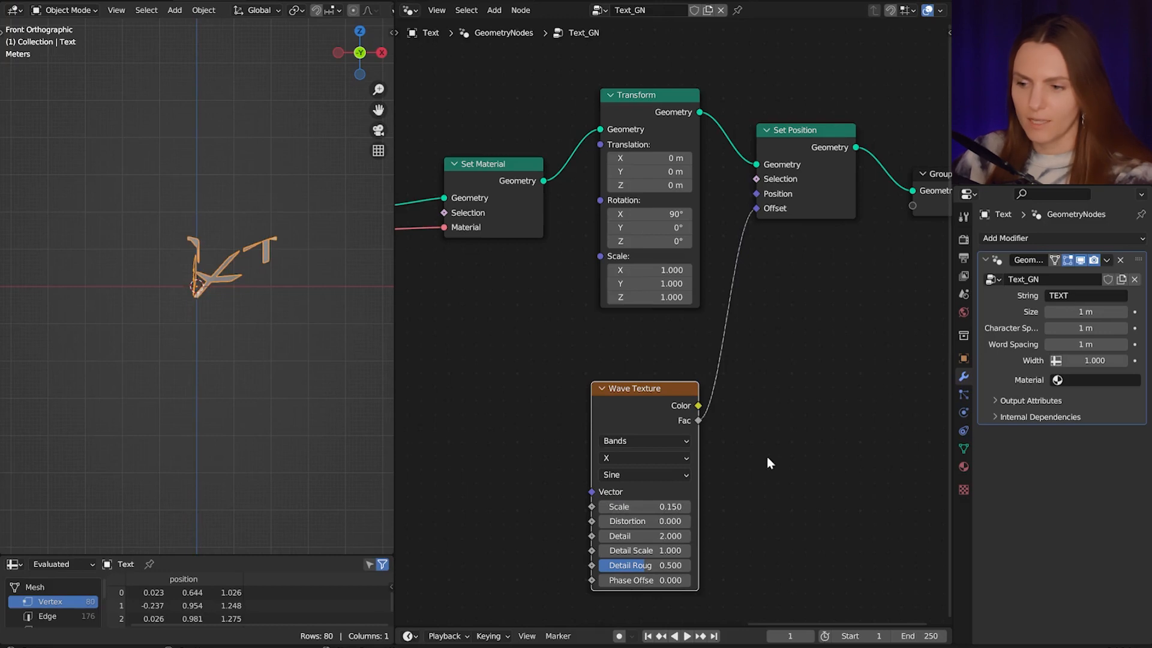
Insert a Math node on the link between the Wave Texture's Fac output and Set Position's Offset.
{"action": "key", "text": "shift+a"}
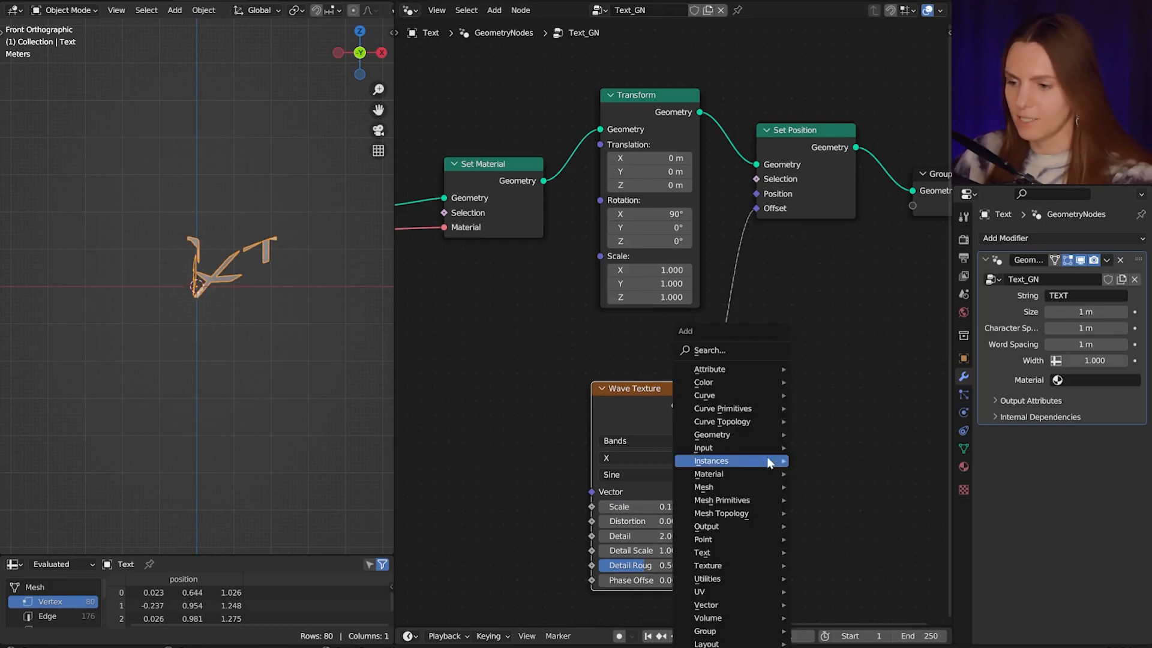
{"action": "left_click", "coordinate": [766, 348]}
{"action": "type", "text": "mat"}
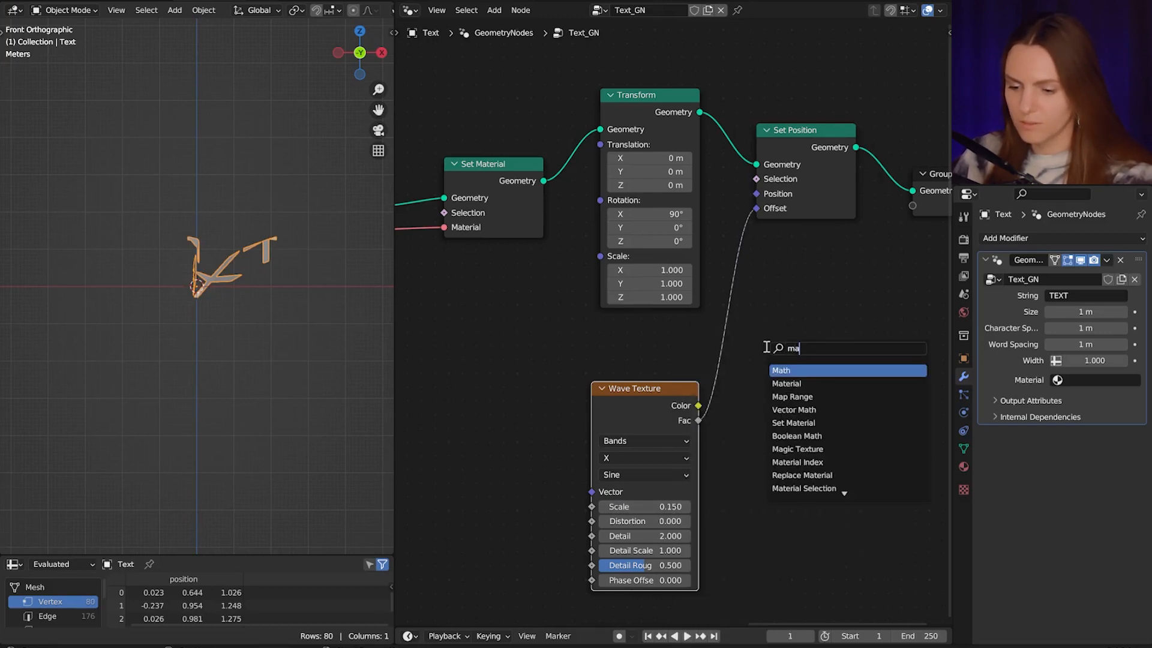
{"action": "left_click", "coordinate": [811, 370]}
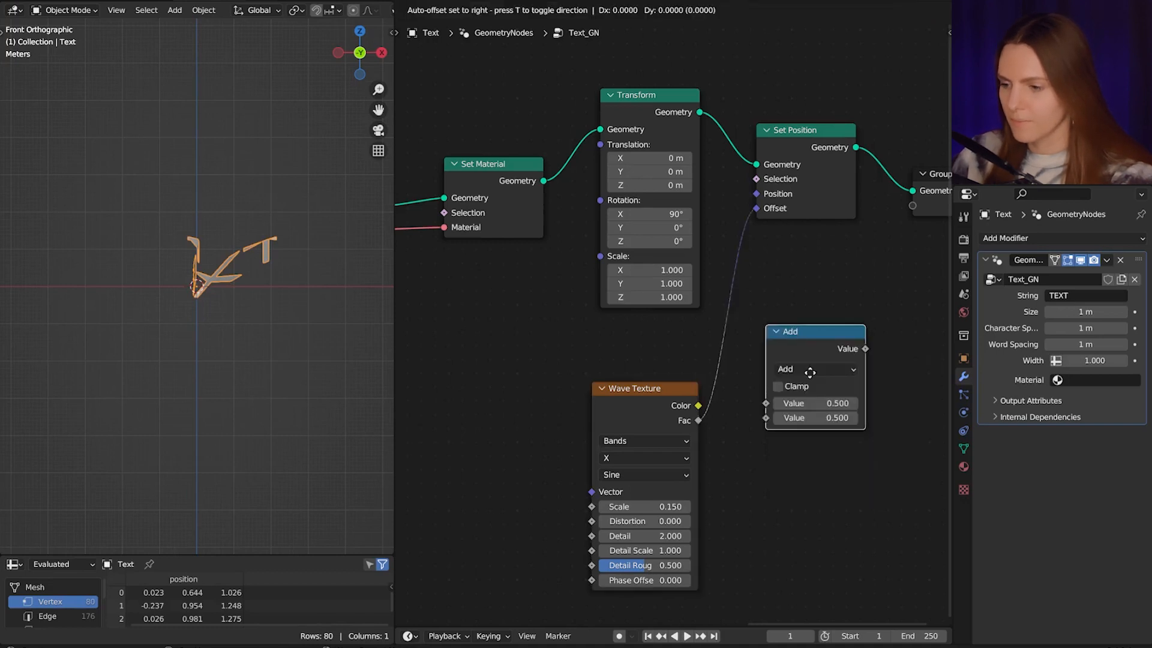
{"action": "left_click", "coordinate": [792, 346]}
Change the Math node's operation to Multiply and set its second value to 0.2.
{"action": "left_click", "coordinate": [793, 335]}
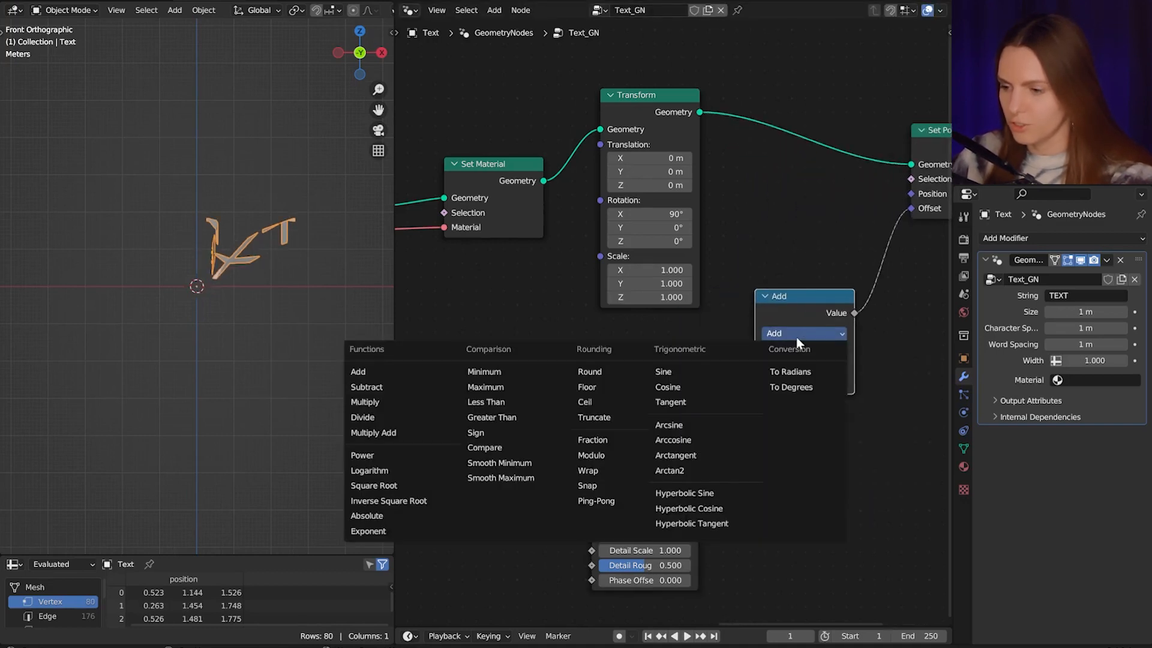
{"action": "left_click", "coordinate": [413, 408]}
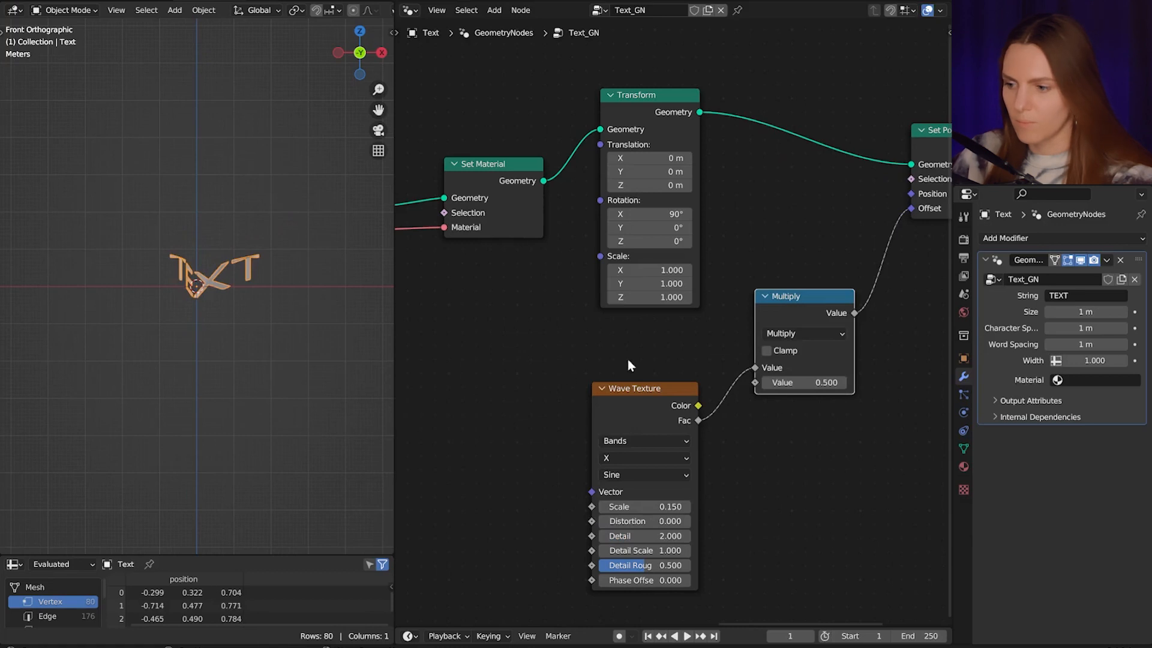
{"action": "left_click", "coordinate": [819, 383]}
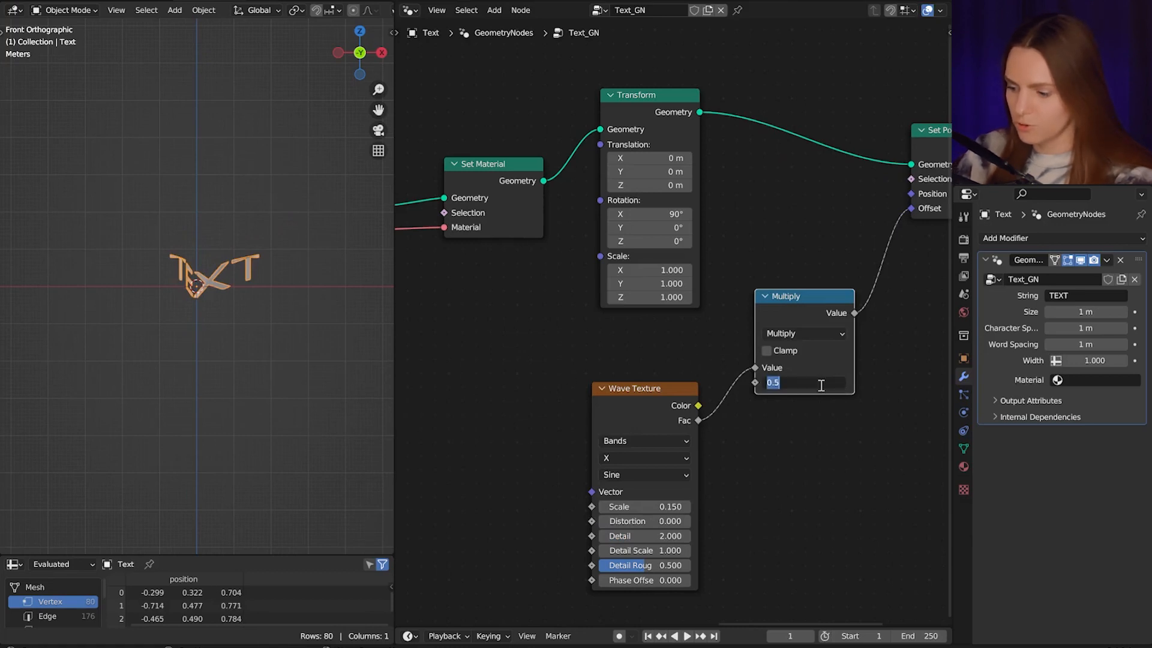
{"action": "key", "text": "Return"}
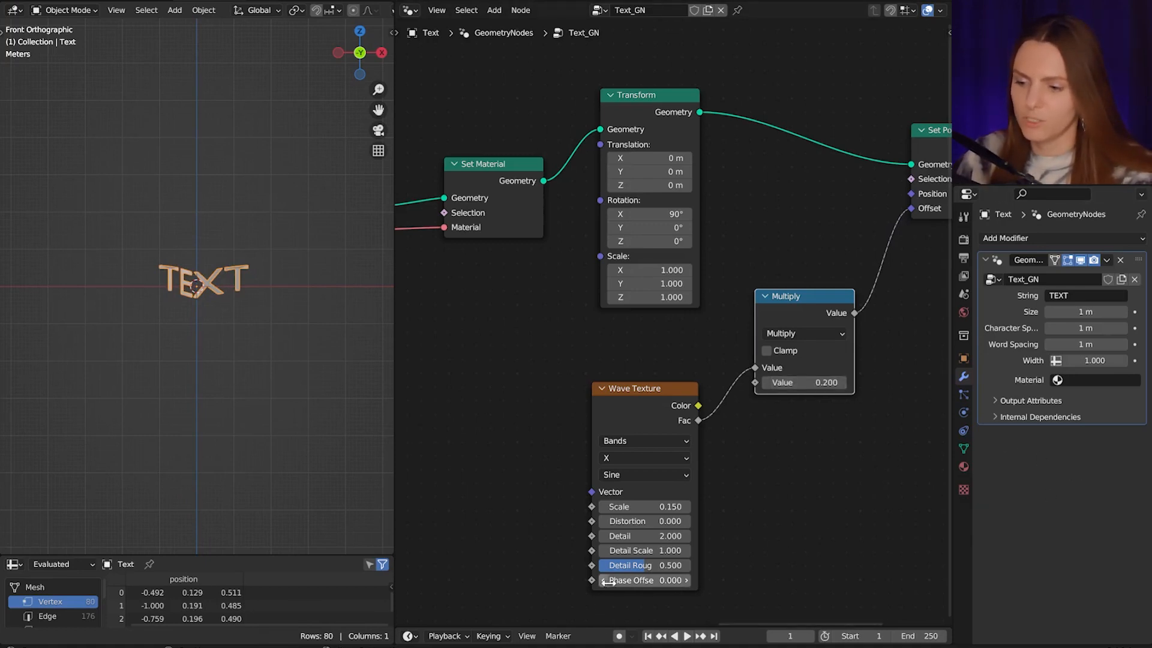
Try raising the Wave Texture's Phase Offset to 13 and then 17.3 to preview the wave motion on the text.
{"action": "left_click_drag", "start_coordinate": [631, 578], "coordinate": [678, 579]}
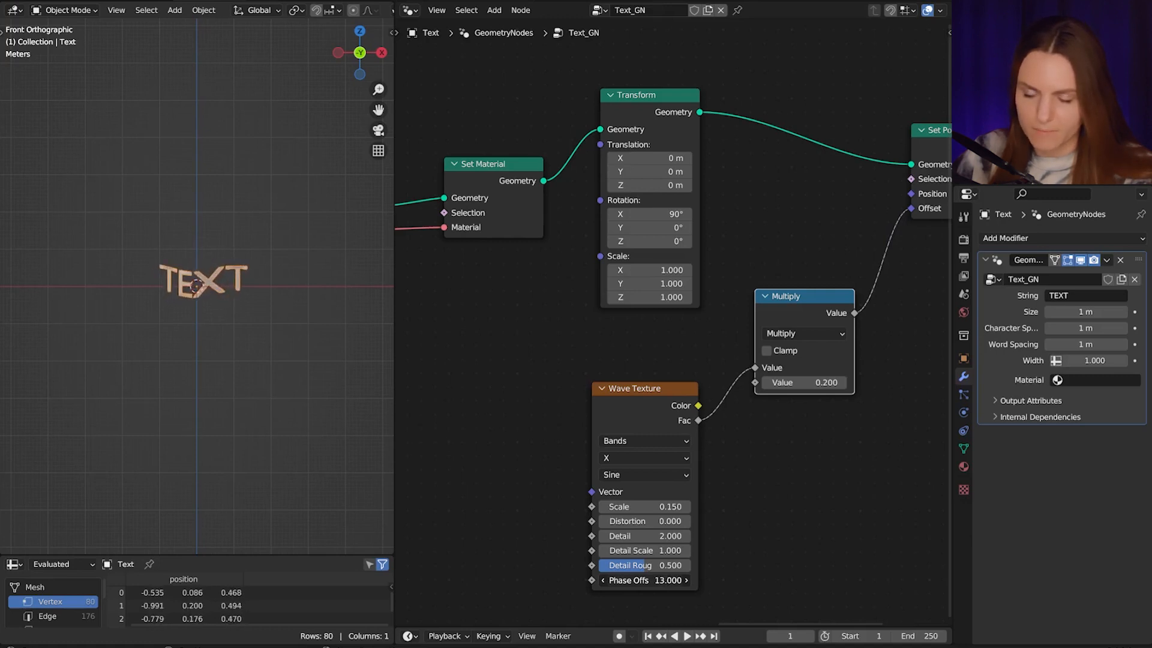
{"action": "middle_click_drag", "start_coordinate": [377, 460], "coordinate": [259, 376]}
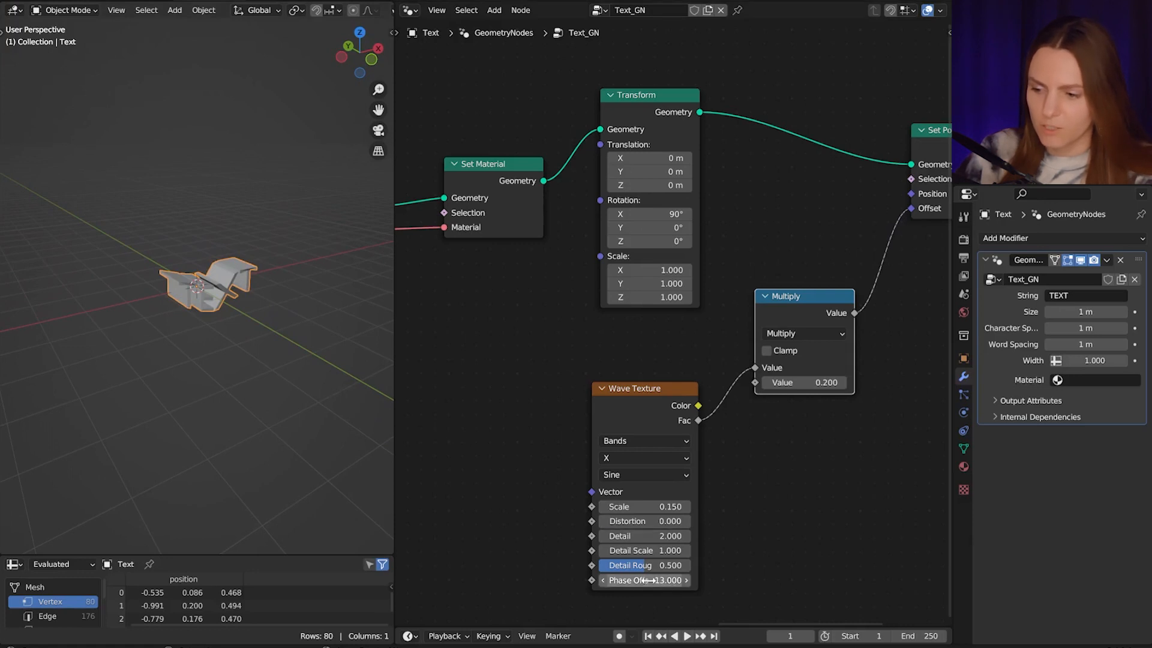
{"action": "left_click_drag", "start_coordinate": [640, 581], "coordinate": [684, 581]}
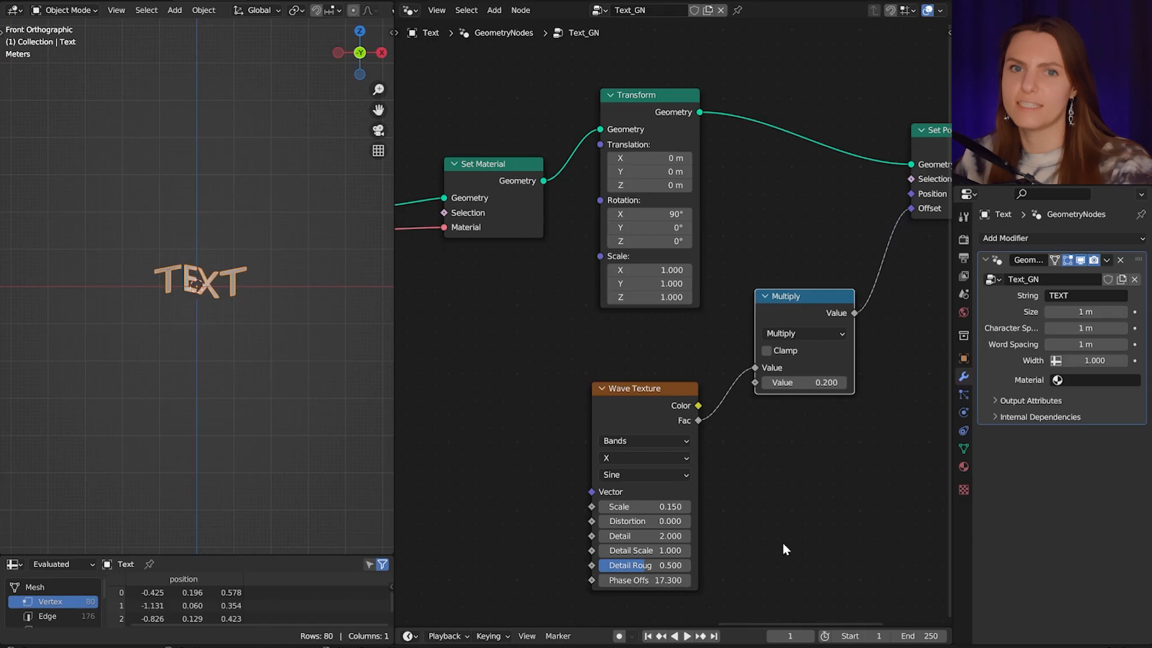
Add a Scene Time node and place it beside the Wave Texture, below the Set Material node.
{"action": "key", "text": "shift+a"}
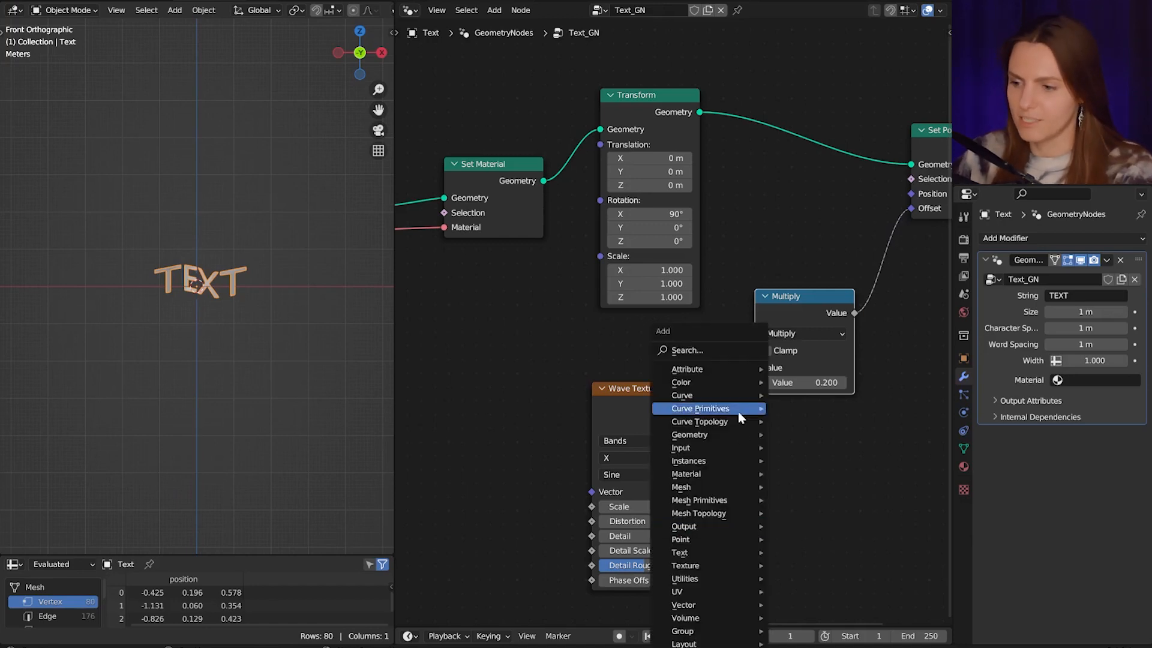
{"action": "left_click", "coordinate": [723, 349]}
{"action": "type", "text": "sc"}
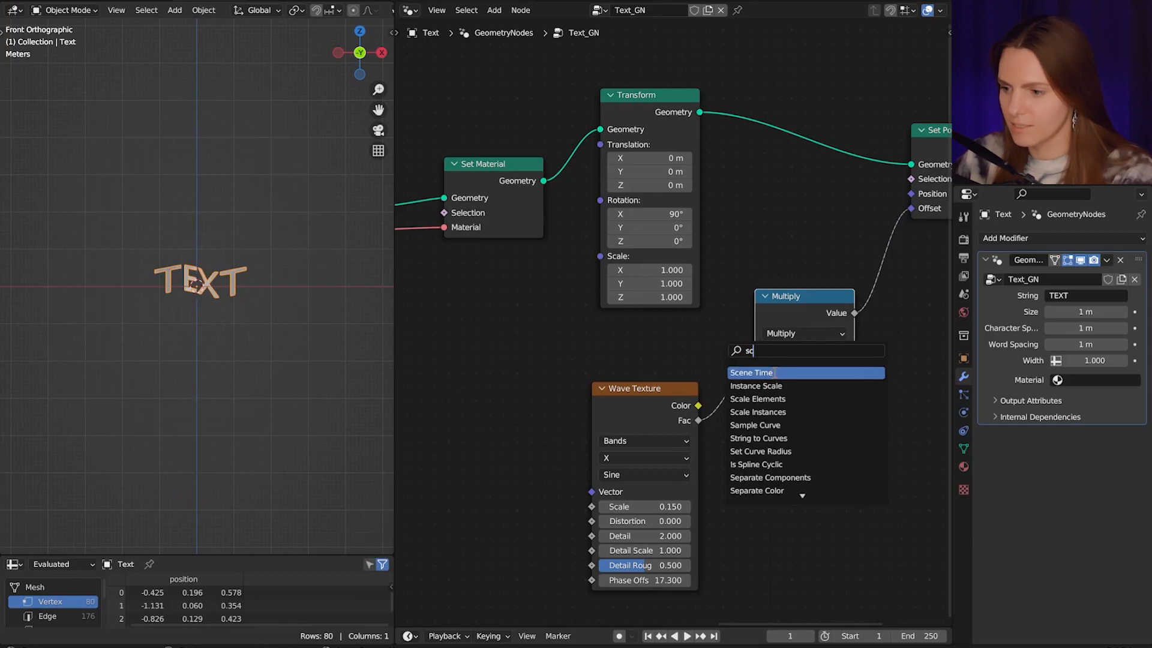
{"action": "key", "text": "Return"}
{"action": "left_click", "coordinate": [478, 437]}
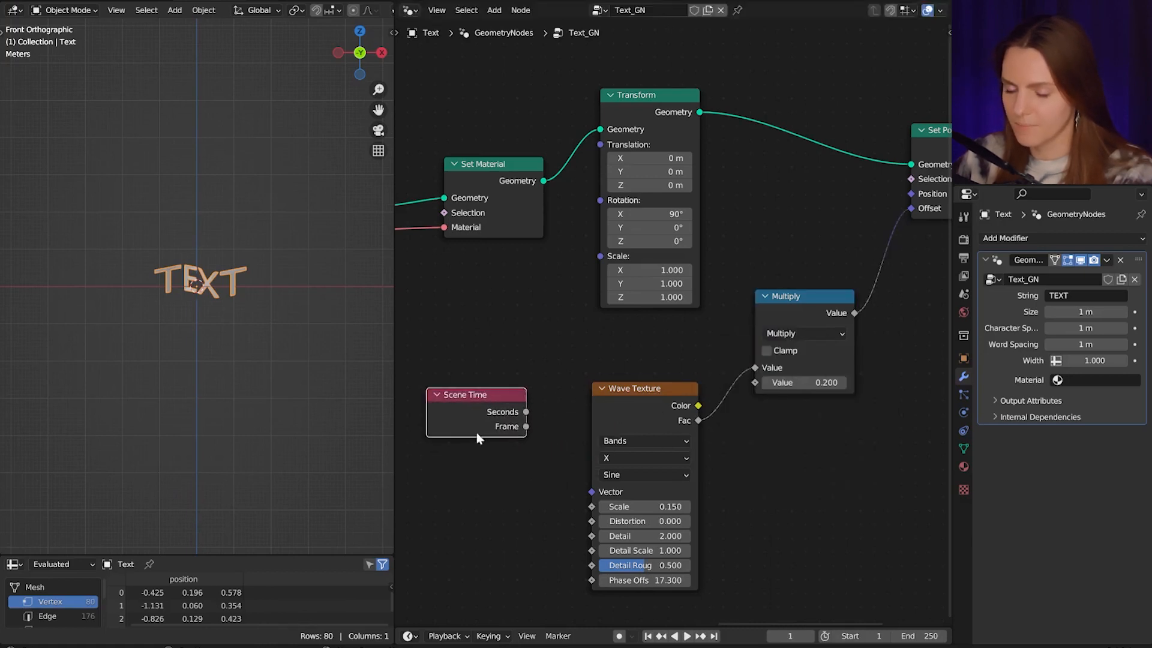
Reset the Wave Texture's Phase Offset to 0 and connect Scene Time's Frame output to it.
{"action": "double_click", "coordinate": [637, 582]}
{"action": "type", "text": "0"}
{"action": "key", "text": "Return"}
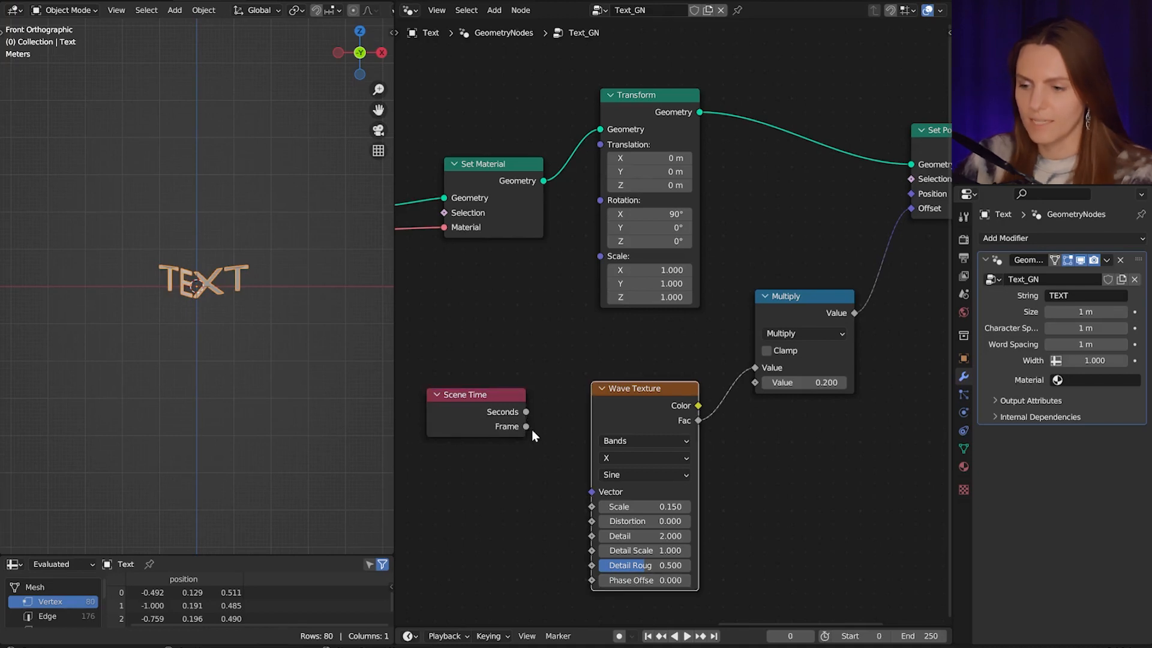
{"action": "left_click_drag", "start_coordinate": [525, 427], "coordinate": [591, 580]}
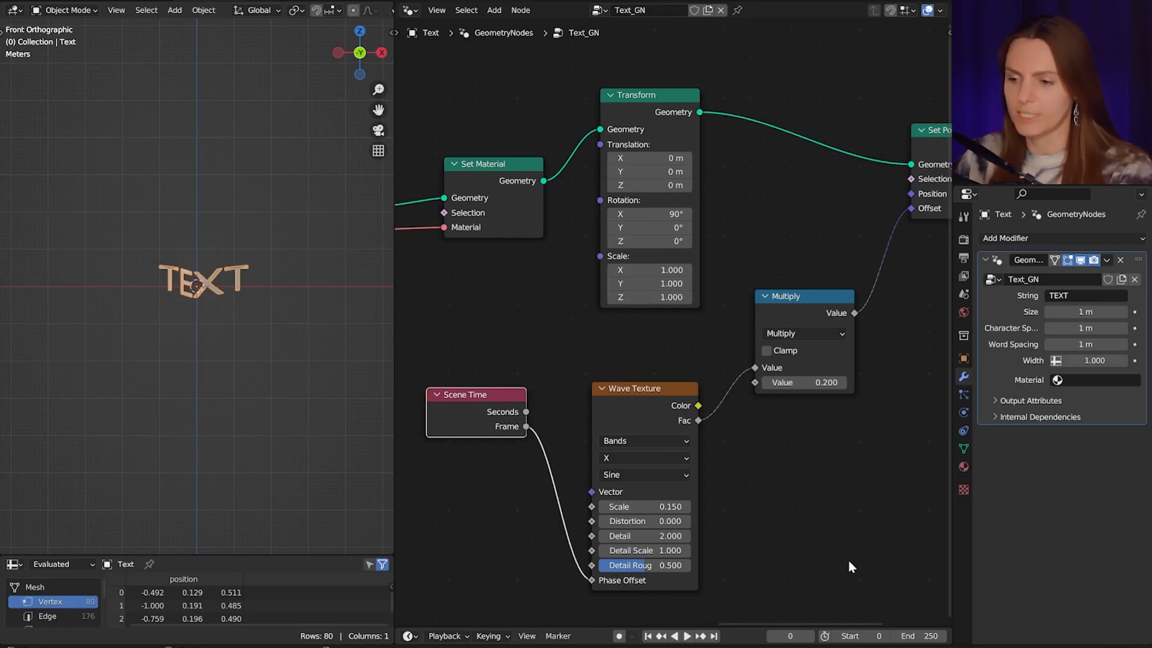
Play the animation and inspect the waving text from a perspective angle.
{"action": "key", "text": "space"}
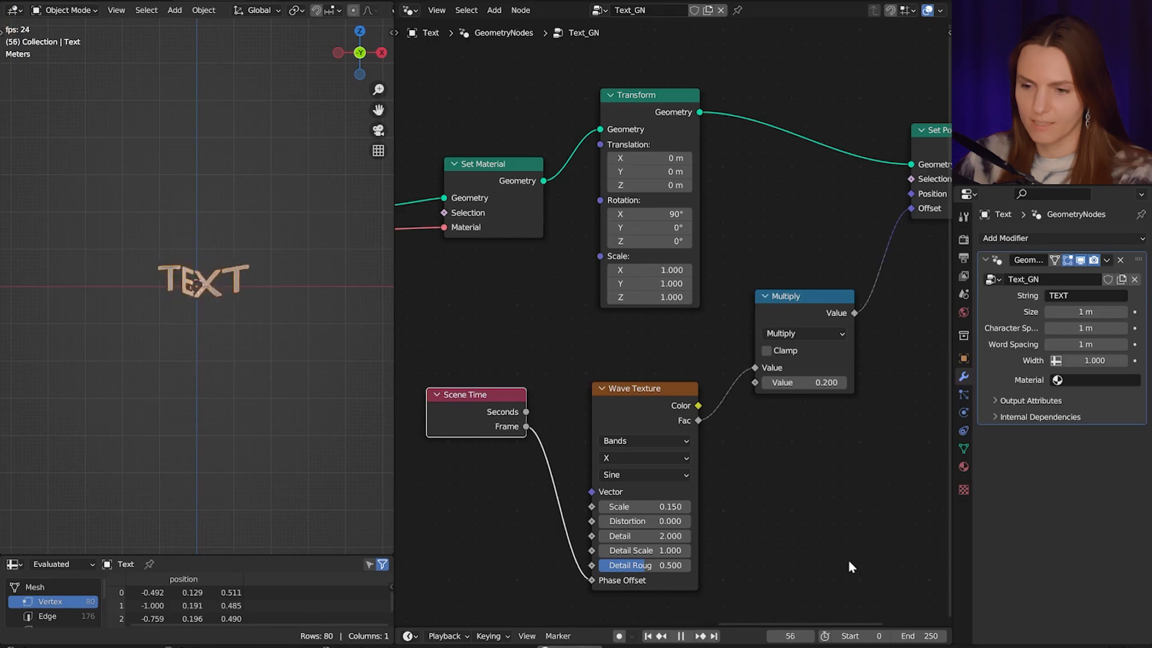
{"action": "middle_click_drag", "start_coordinate": [211, 406], "coordinate": [215, 410]}
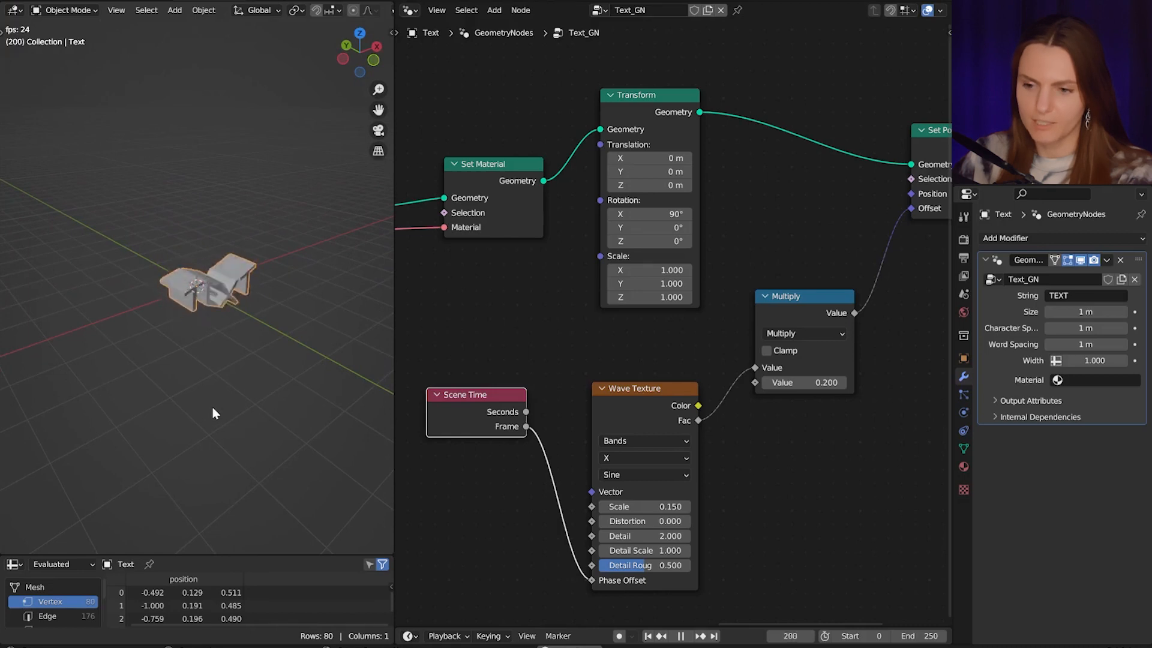
{"action": "middle_click_drag", "start_coordinate": [212, 405], "coordinate": [211, 406]}
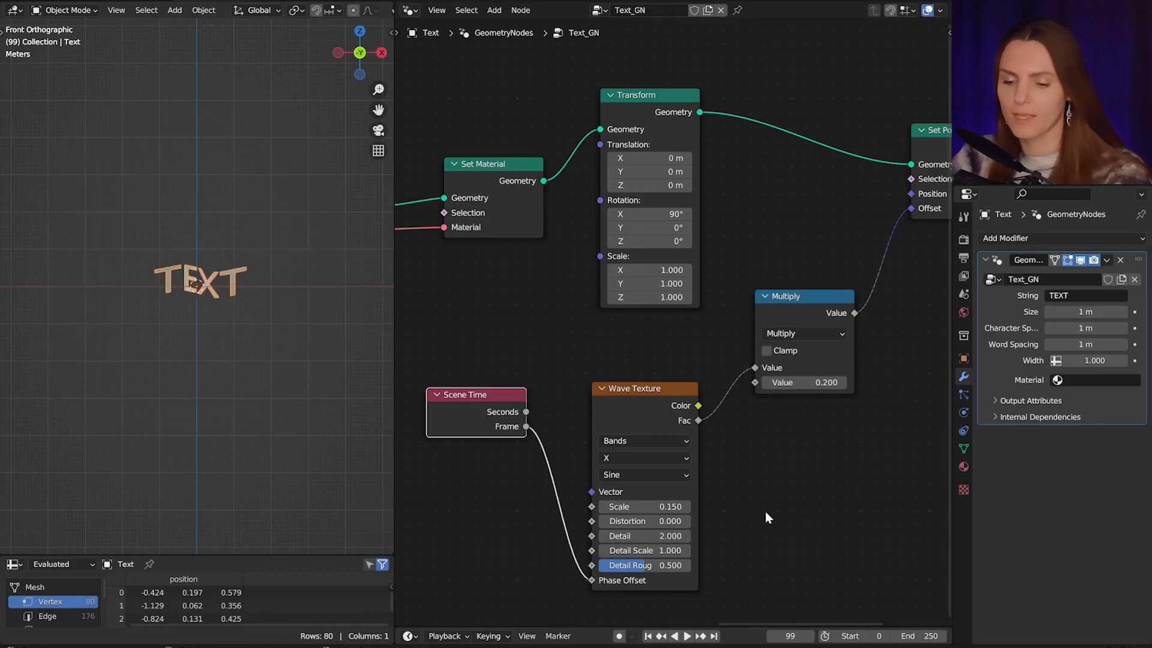
Insert a Map Range node between Scene Time's Frame output and the Wave Texture's Phase Offset.
{"action": "key", "text": "shift+a"}
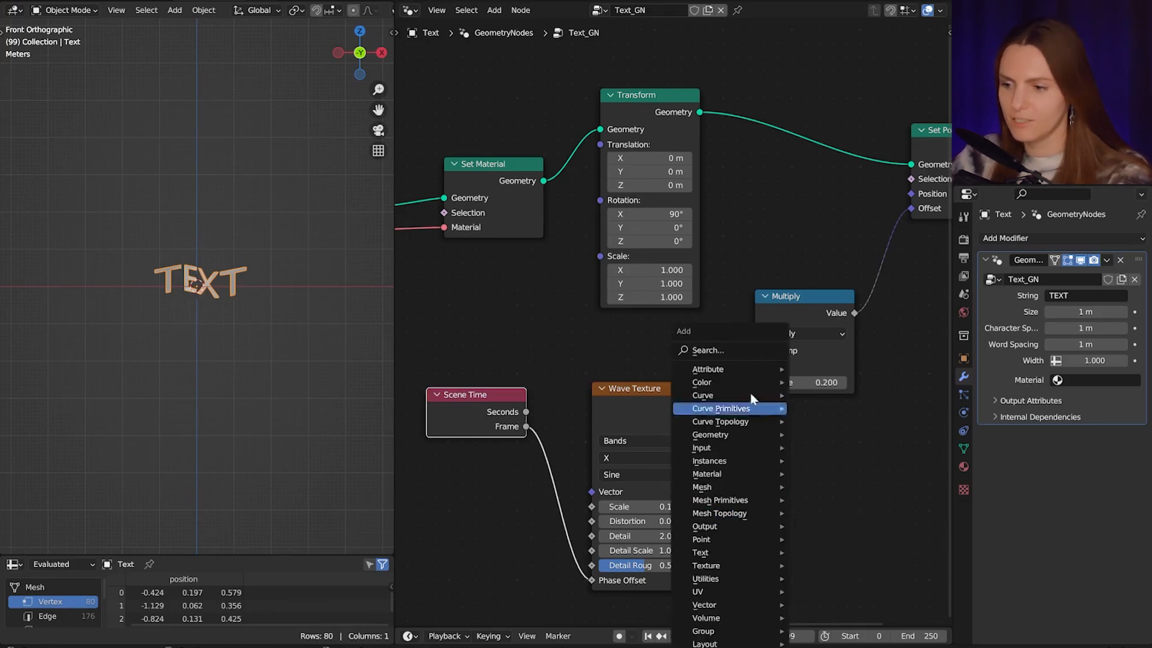
{"action": "left_click", "coordinate": [749, 350]}
{"action": "type", "text": "map"}
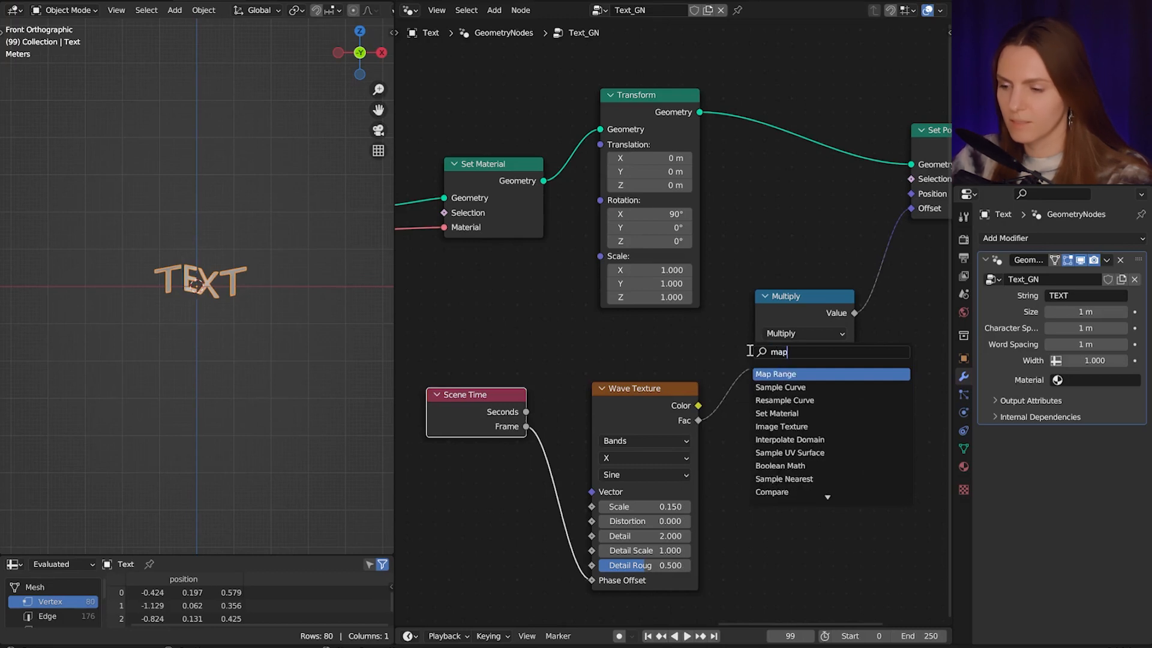
{"action": "left_click", "coordinate": [789, 372]}
{"action": "left_click", "coordinate": [627, 459]}
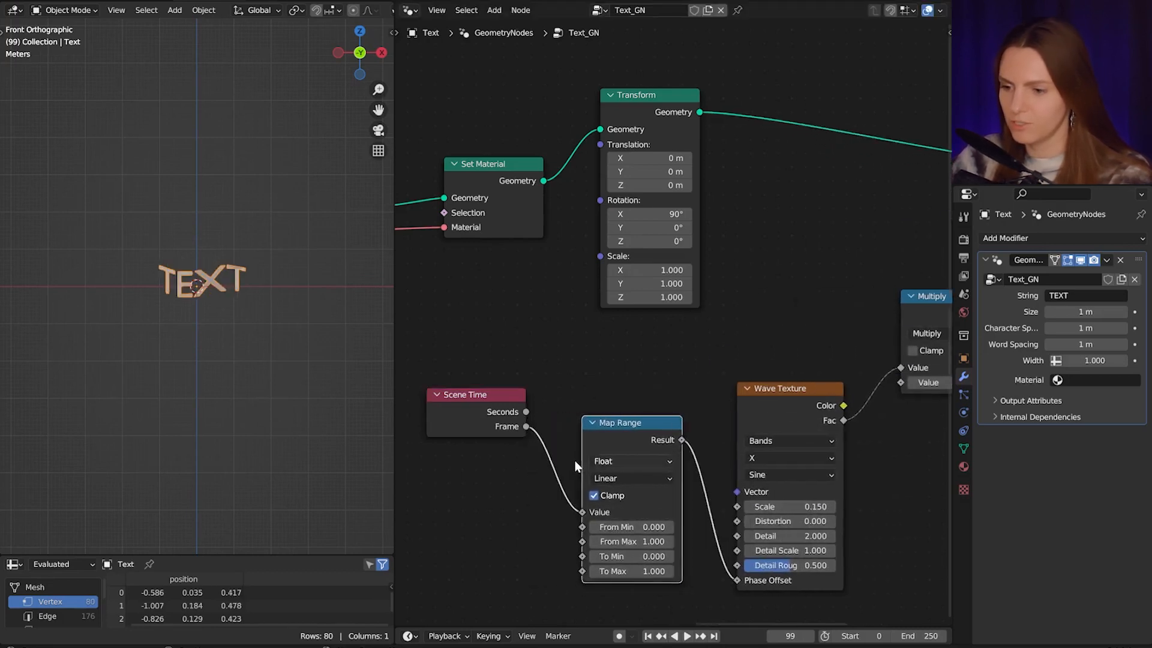
Set both the Map Range node's From Max and the timeline's end frame to 125.
{"action": "left_click", "coordinate": [648, 542]}
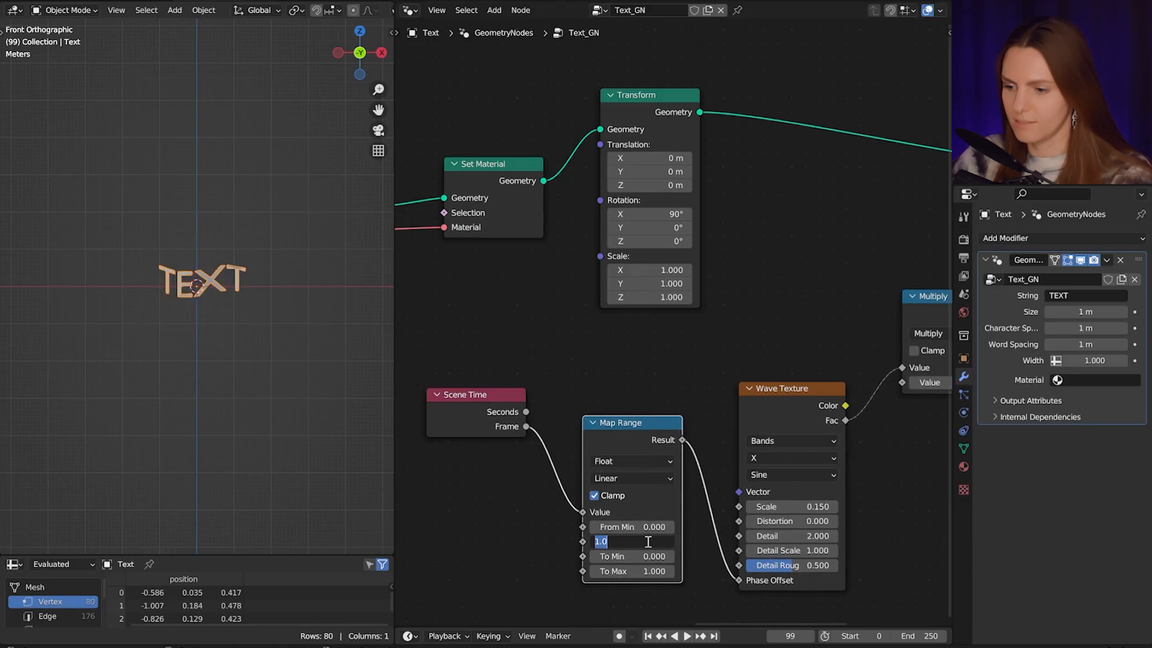
{"action": "key", "text": "Return"}
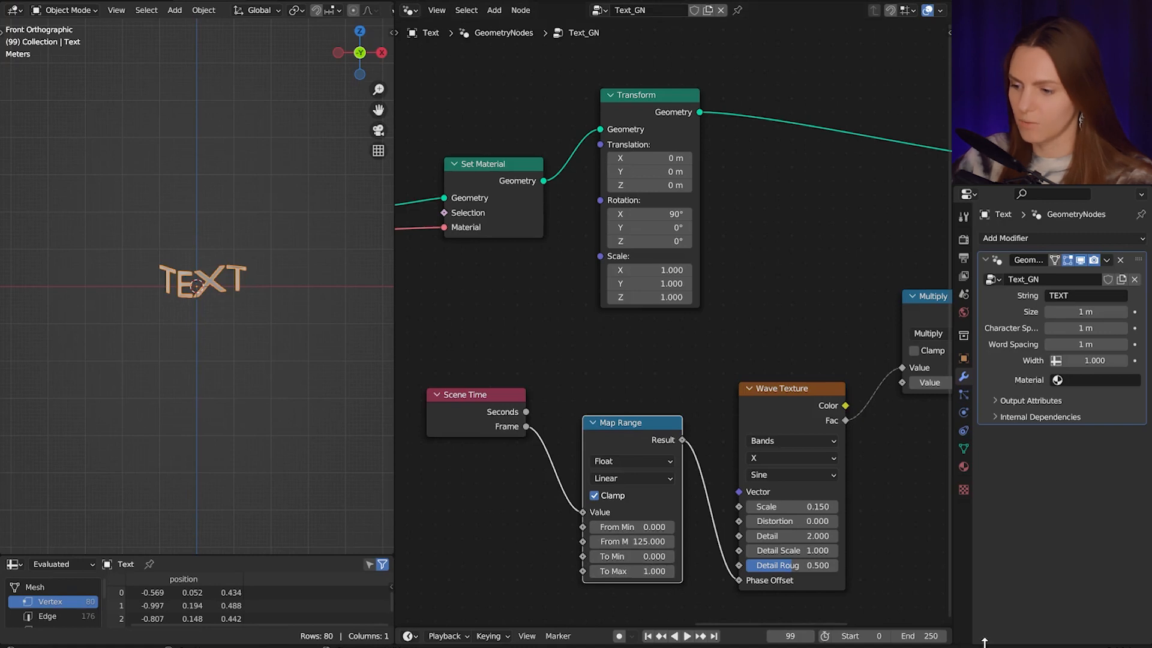
{"action": "left_click", "coordinate": [917, 636]}
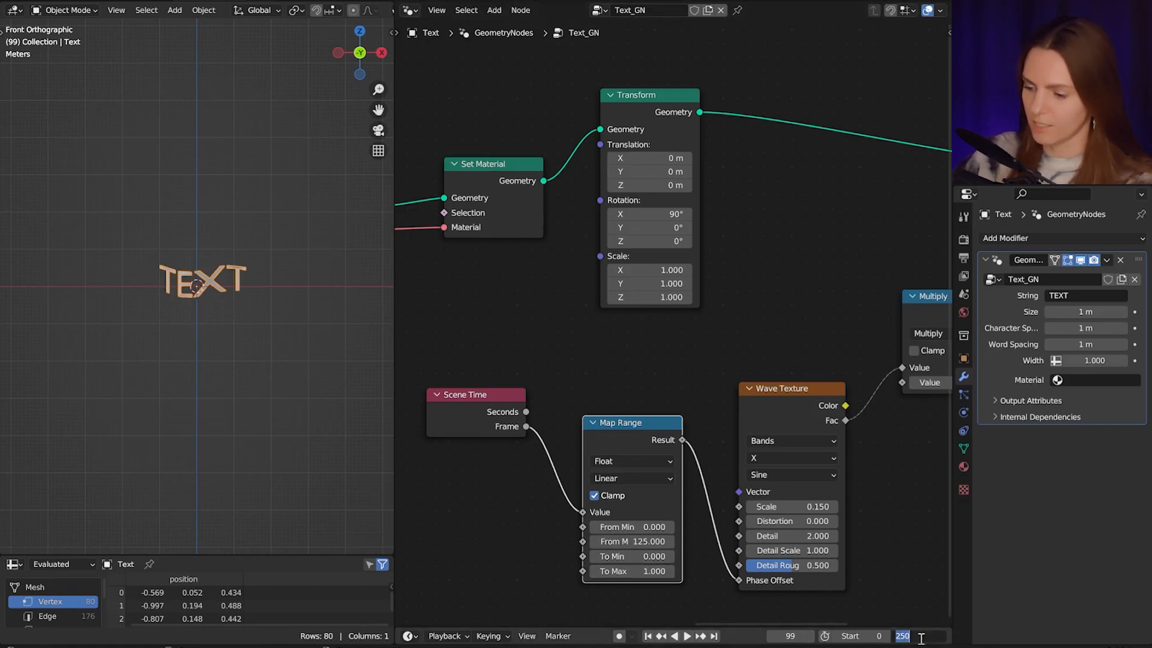
{"action": "type", "text": "125"}
{"action": "key", "text": "Return"}
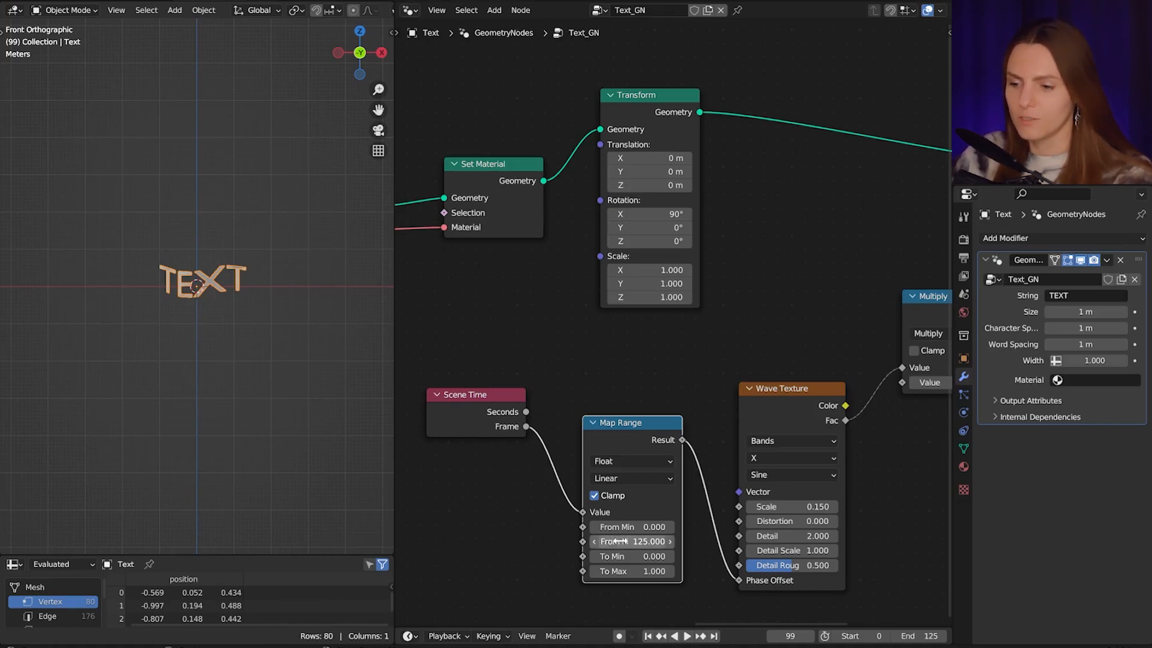
Set the Map Range node's To Max to tau and play the animation to check the loop.
{"action": "left_click", "coordinate": [635, 573]}
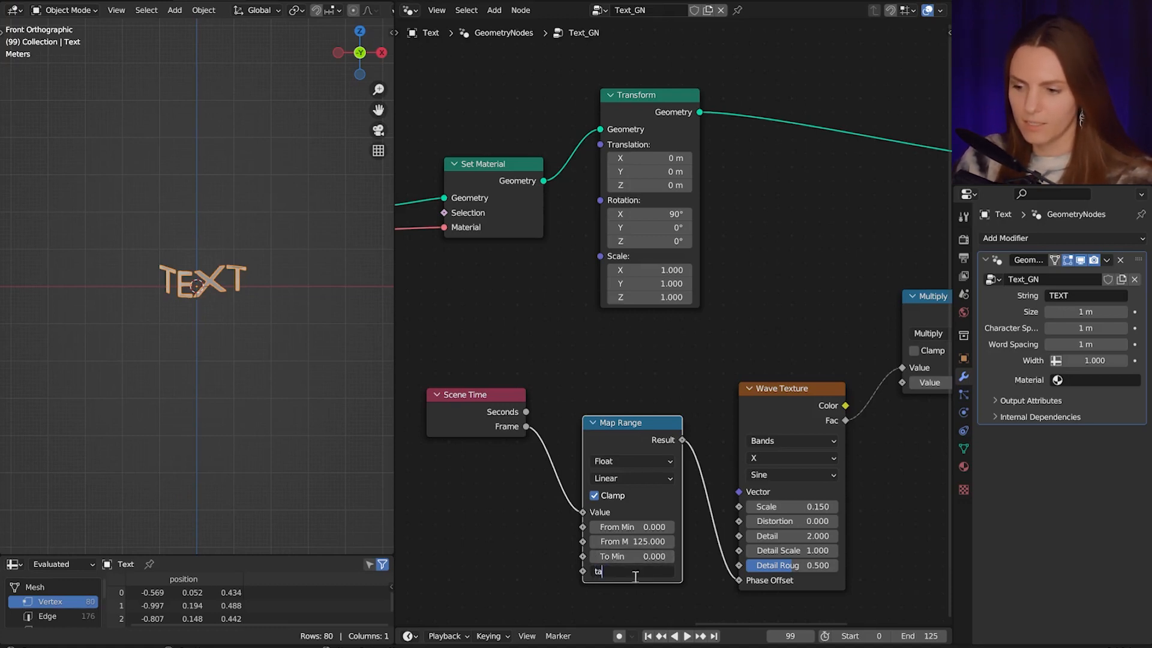
{"action": "type", "text": "tau"}
{"action": "key", "text": "Return"}
{"action": "key", "text": "space"}
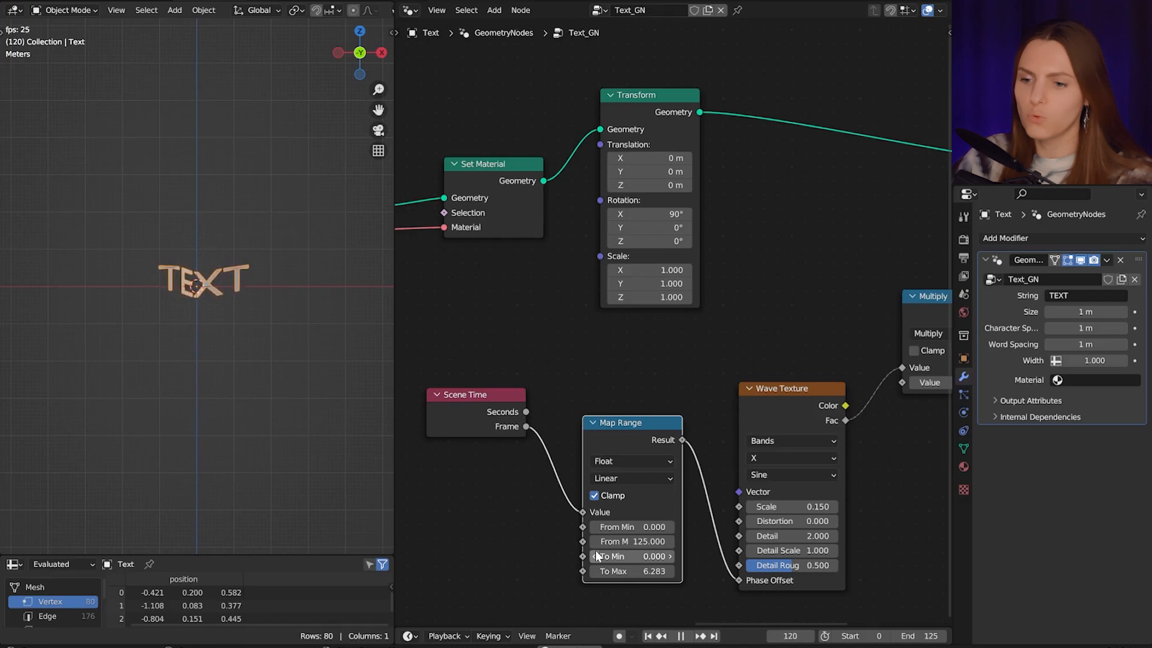
{"action": "key", "text": "space"}
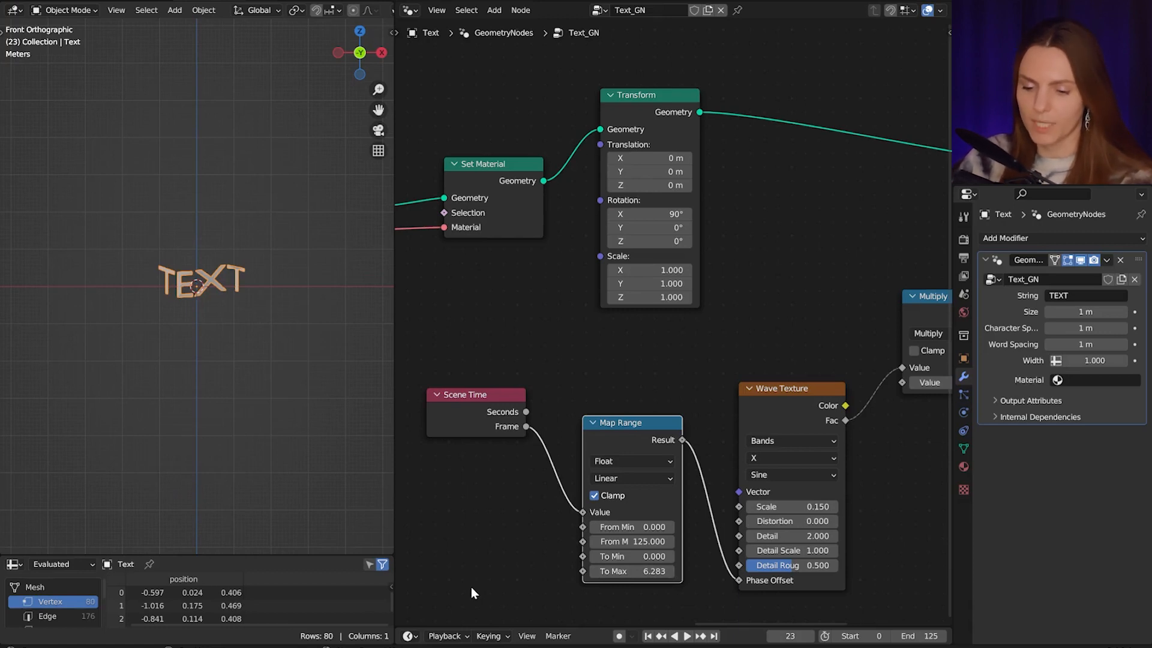
Add a Math node below Scene Time and set its operation to Multiply.
{"action": "key", "text": "shift+a"}
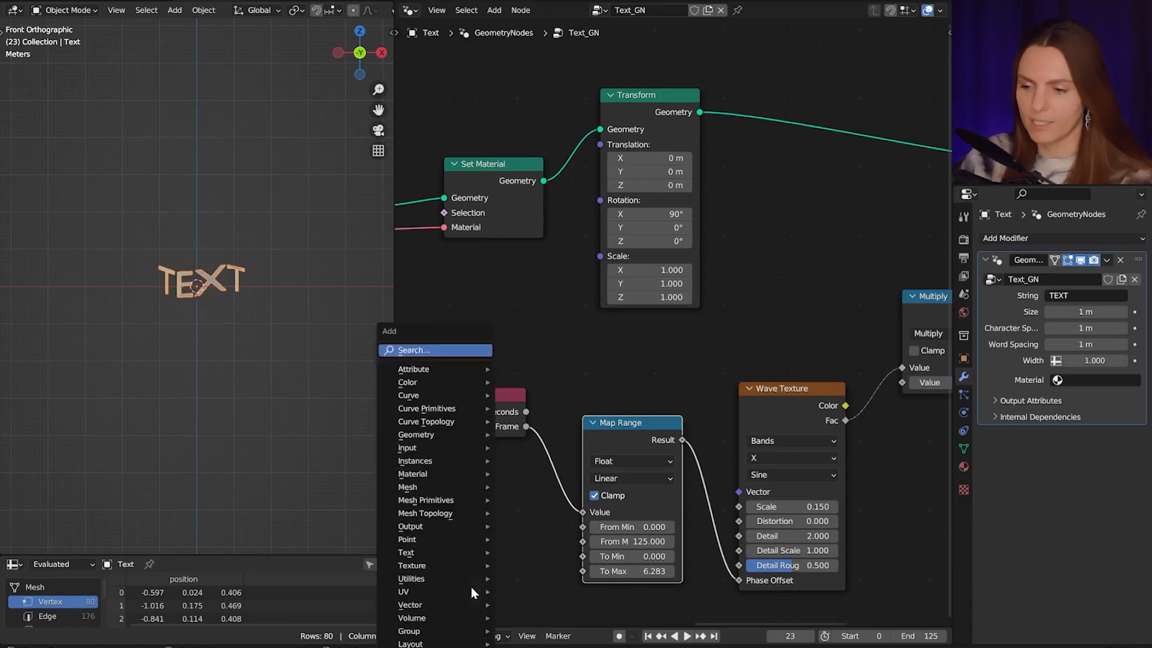
{"action": "left_click", "coordinate": [450, 351]}
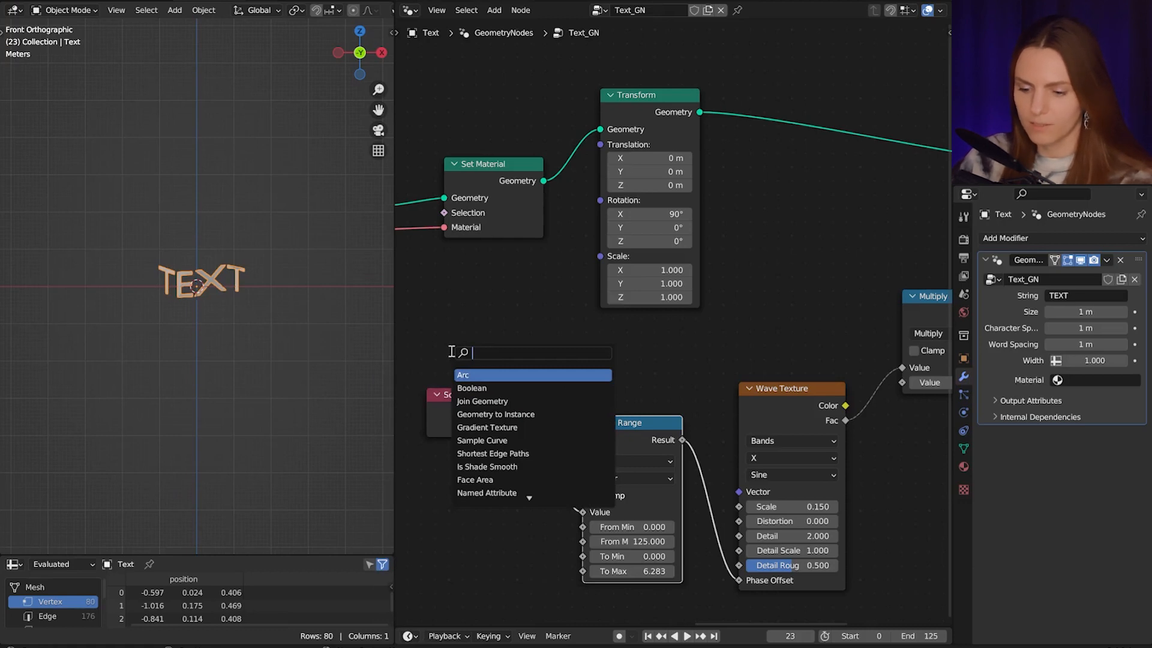
{"action": "type", "text": "math"}
{"action": "key", "text": "Return"}
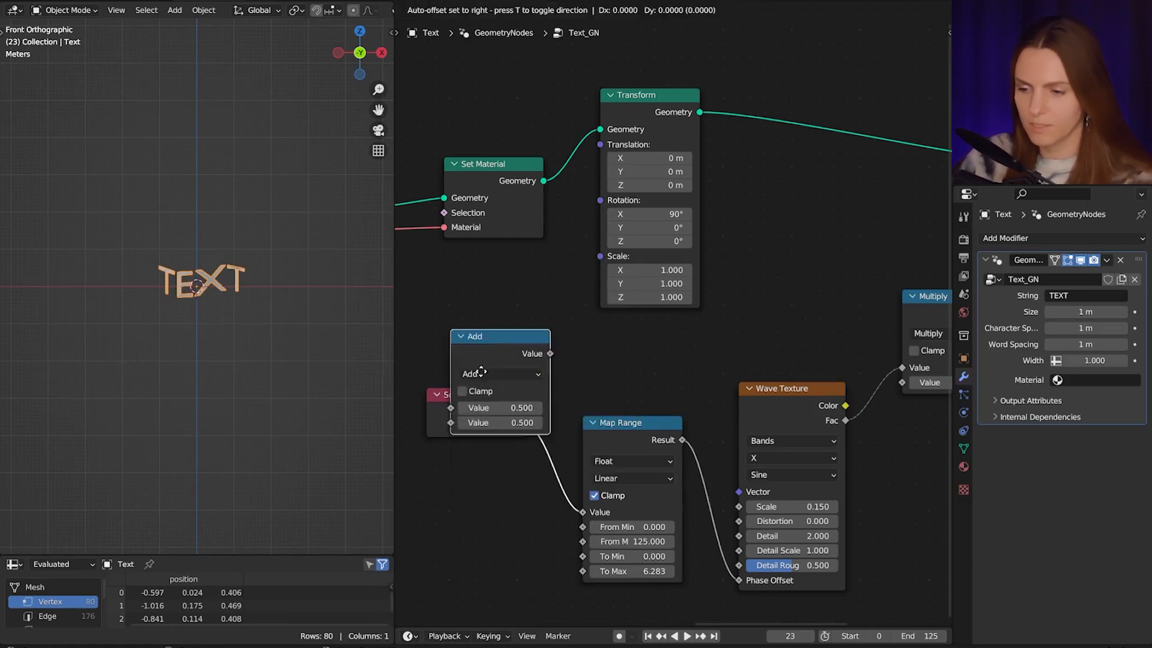
{"action": "left_click", "coordinate": [468, 523]}
{"action": "left_click", "coordinate": [483, 523]}
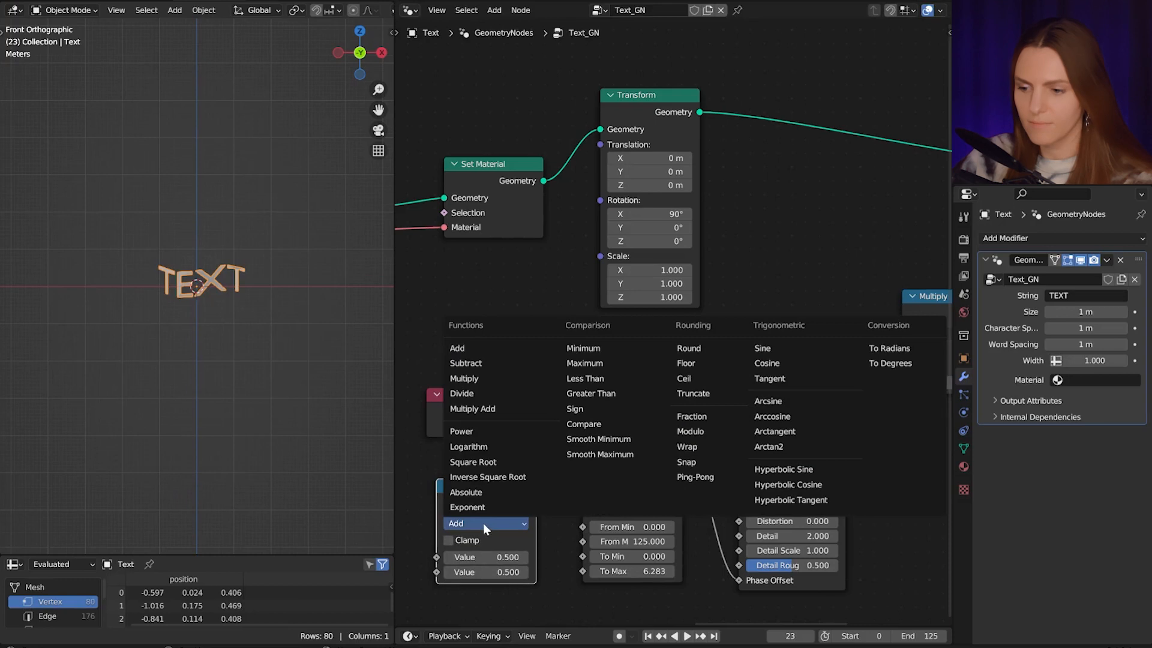
{"action": "left_click", "coordinate": [481, 378]}
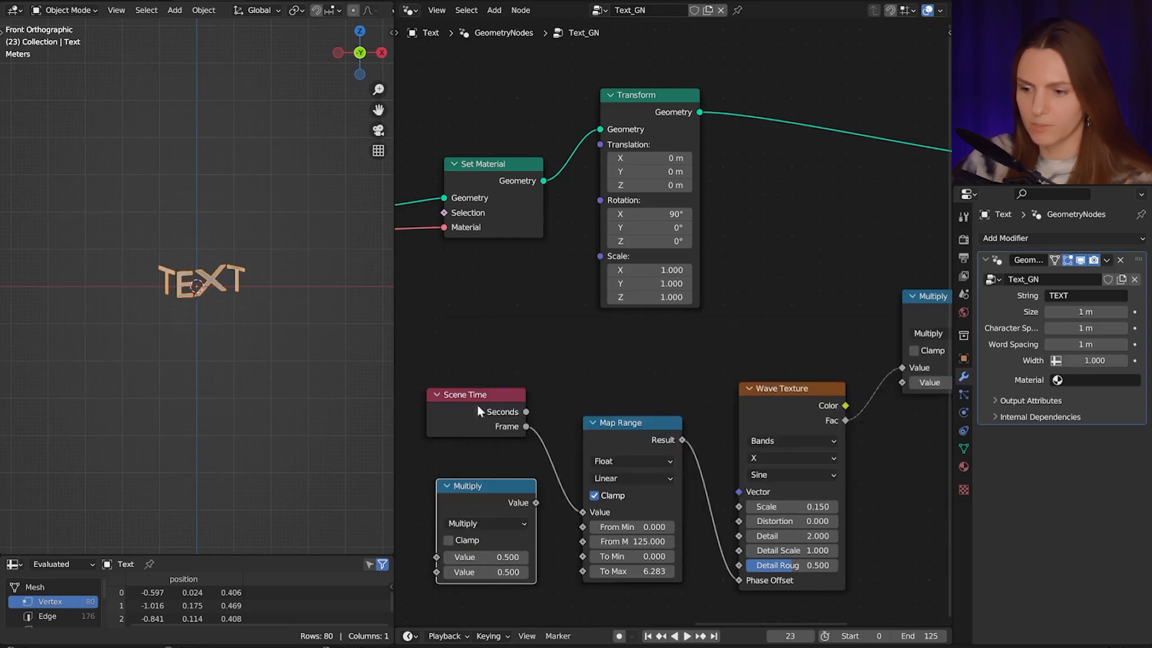
Set the first value of the Multiply node below Scene Time to tau.
{"action": "left_click", "coordinate": [479, 559]}
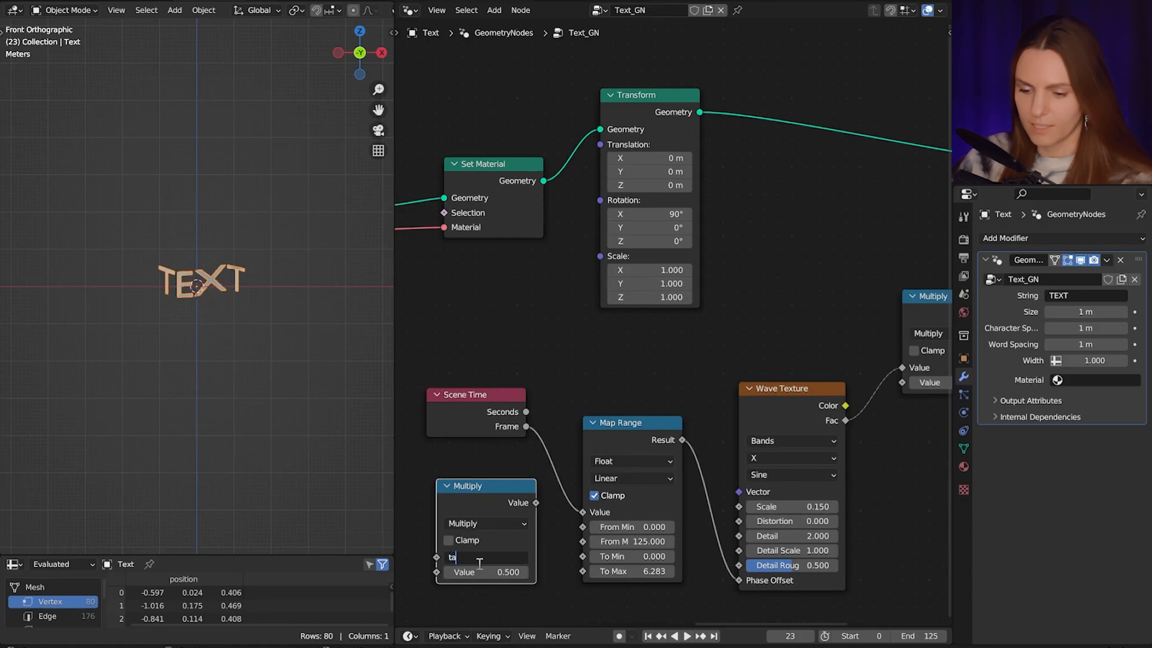
{"action": "type", "text": "tau"}
{"action": "key", "text": "Return"}
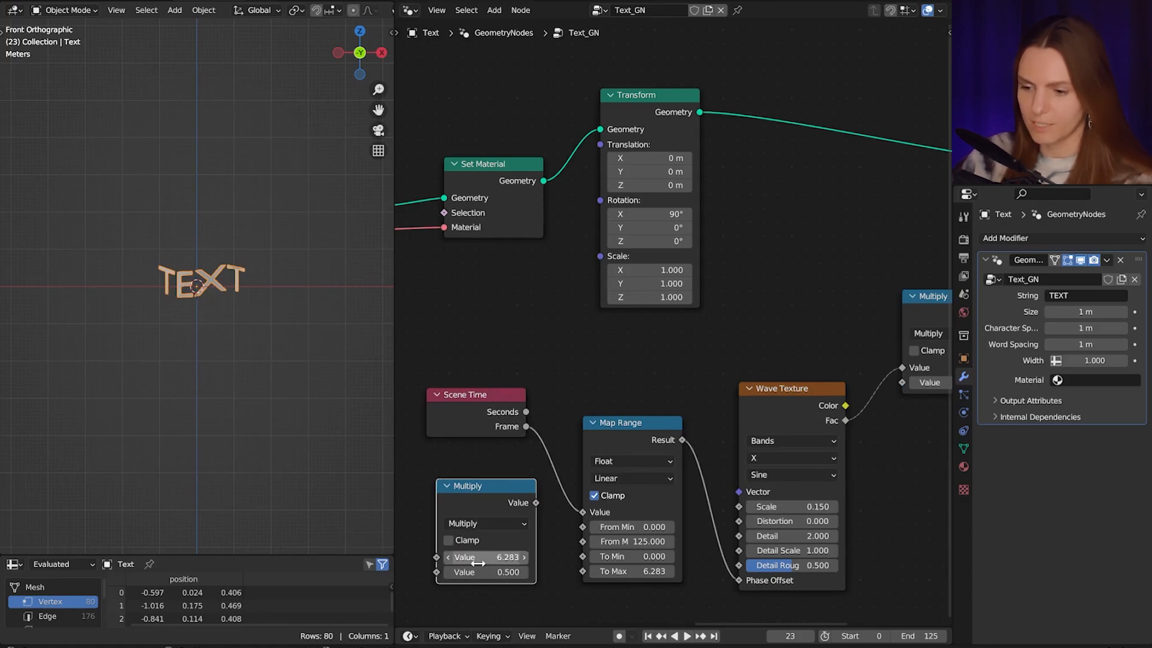
Add an Integer node below the Multiply node and connect it to Multiply's second value.
{"action": "scroll", "coordinate": [553, 564], "scroll_direction": "down", "scroll_amount": 1}
{"action": "scroll", "coordinate": [553, 564], "scroll_direction": "left", "scroll_amount": 1}
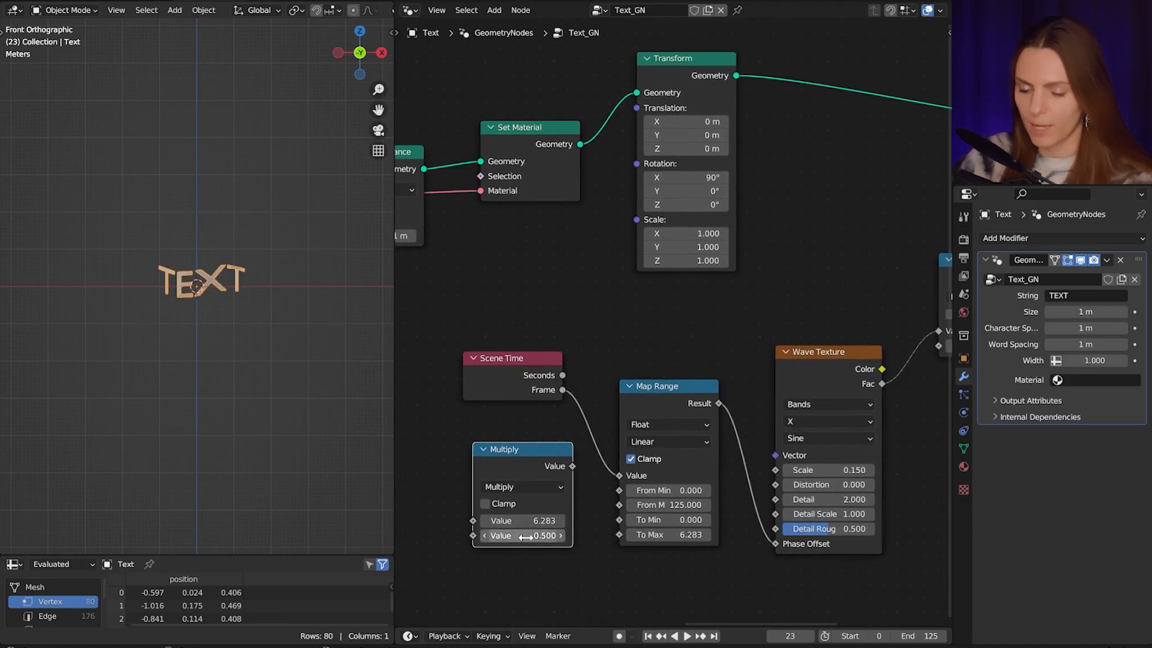
{"action": "key", "text": "shift+a"}
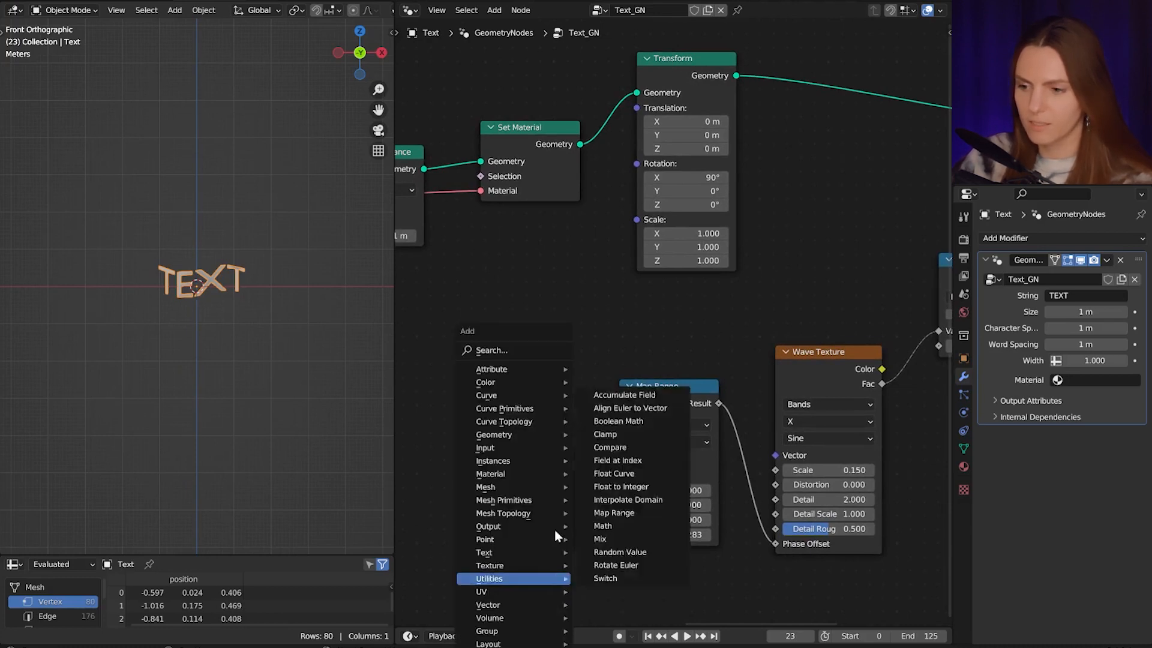
{"action": "left_click", "coordinate": [524, 350]}
{"action": "type", "text": "in"}
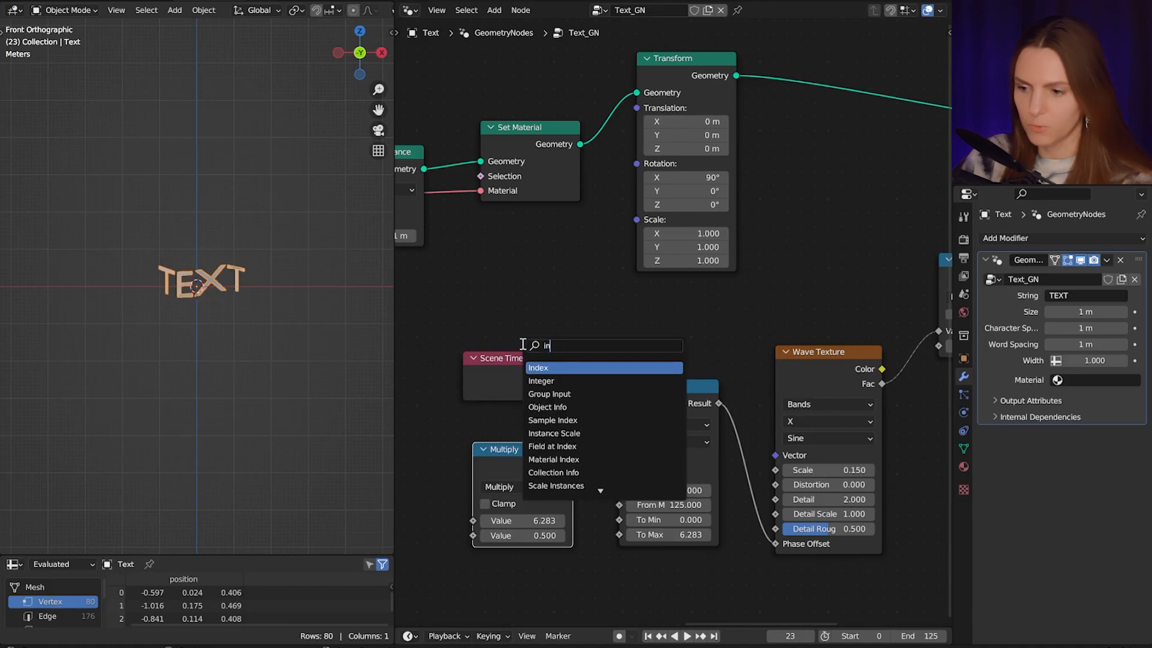
{"action": "left_click", "coordinate": [555, 380]}
{"action": "left_click", "coordinate": [443, 610]}
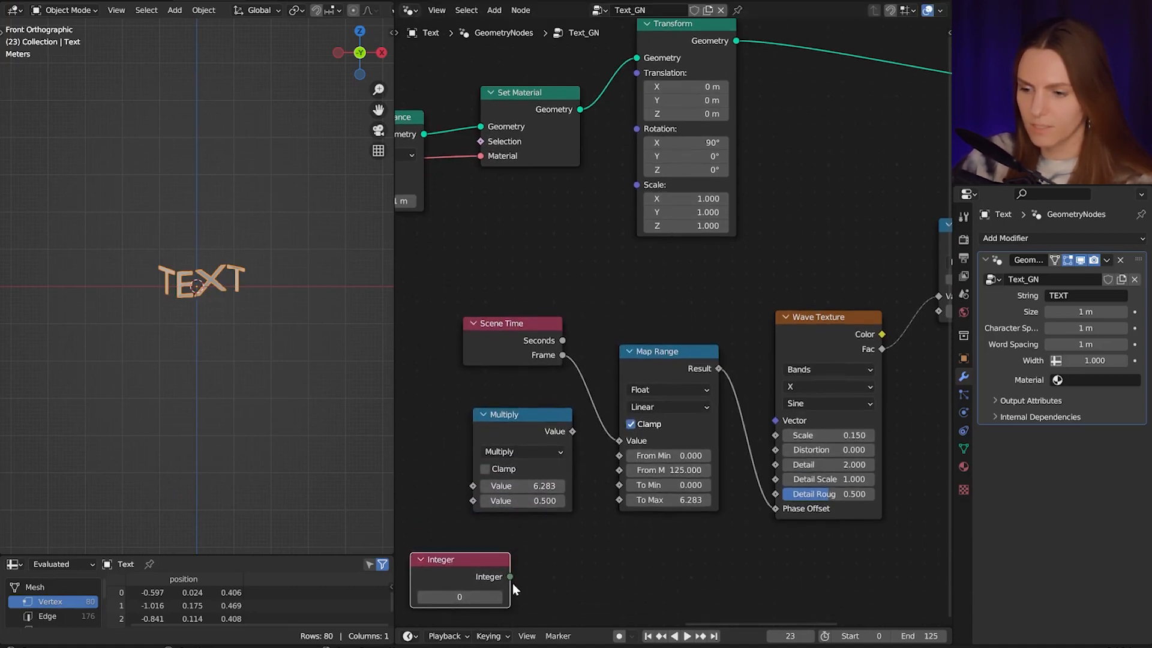
{"action": "left_click_drag", "start_coordinate": [510, 577], "coordinate": [473, 502]}
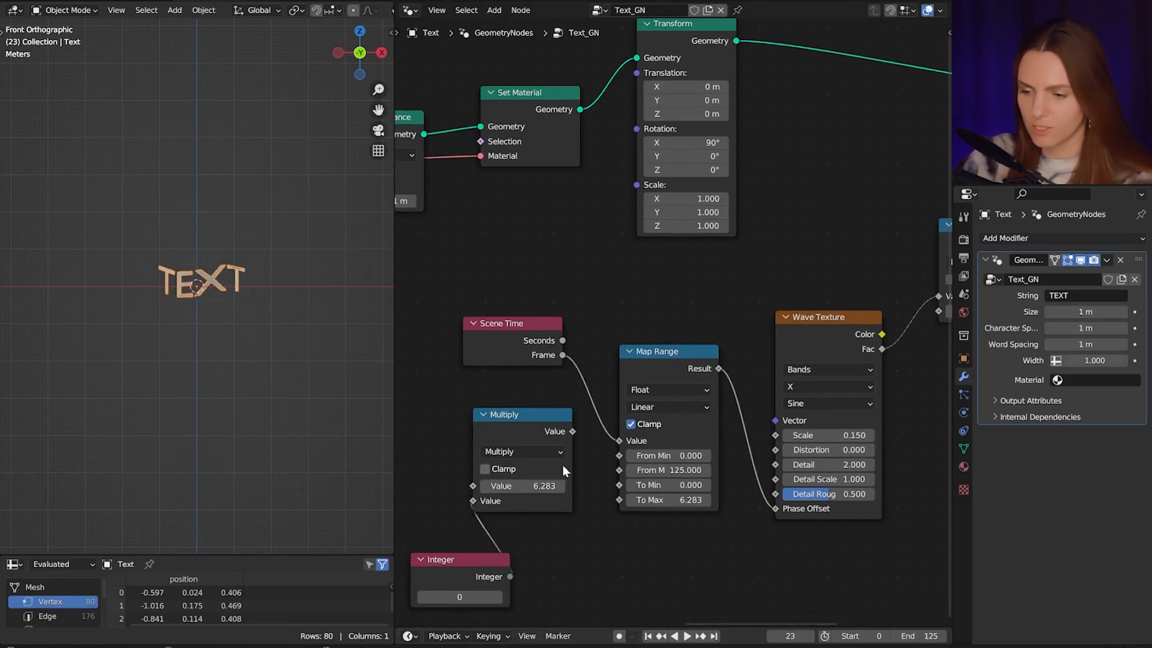
Set the Integer node to 1, connect Multiply's output to Map Range's To Max, and play the animation.
{"action": "left_click", "coordinate": [498, 599]}
{"action": "left_click_drag", "start_coordinate": [573, 432], "coordinate": [624, 503]}
{"action": "key", "text": "space"}
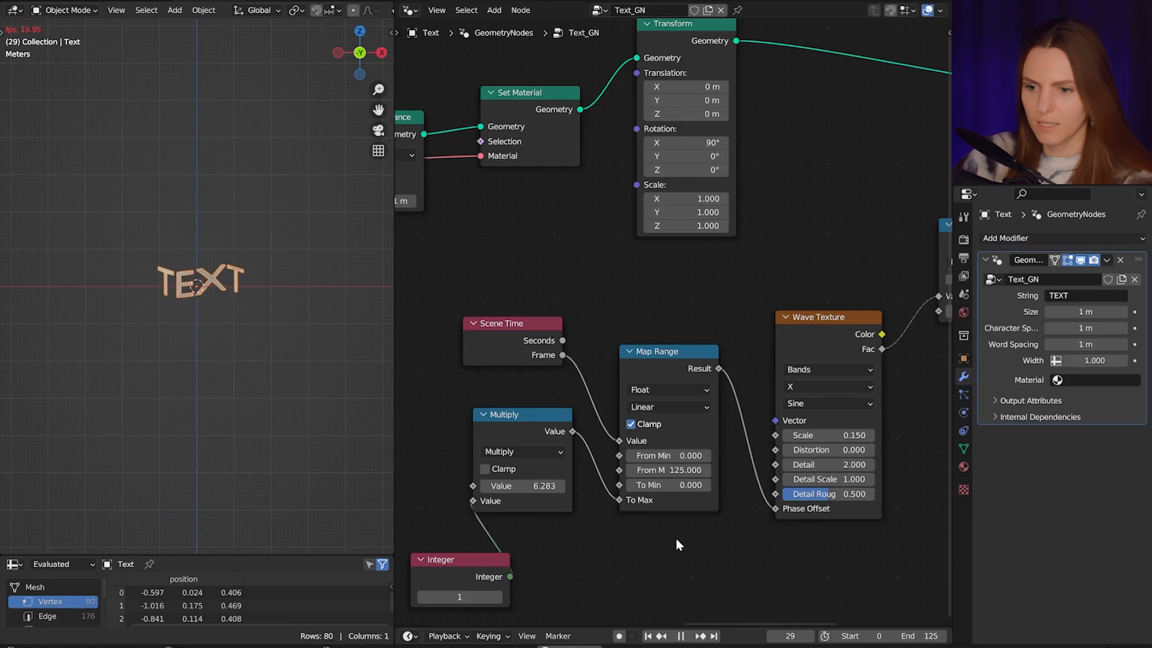
Raise the Integer node's value to 5 while the animation plays.
{"action": "left_click", "coordinate": [496, 597]}
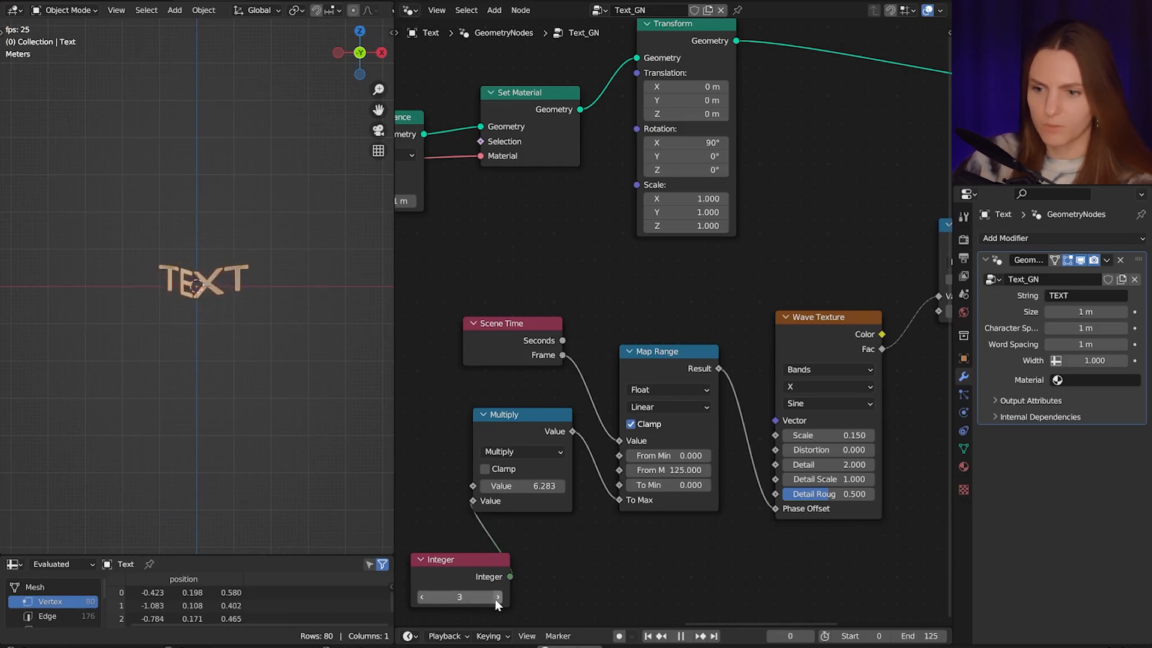
{"action": "left_click", "coordinate": [496, 598]}
{"action": "left_click", "coordinate": [496, 597]}
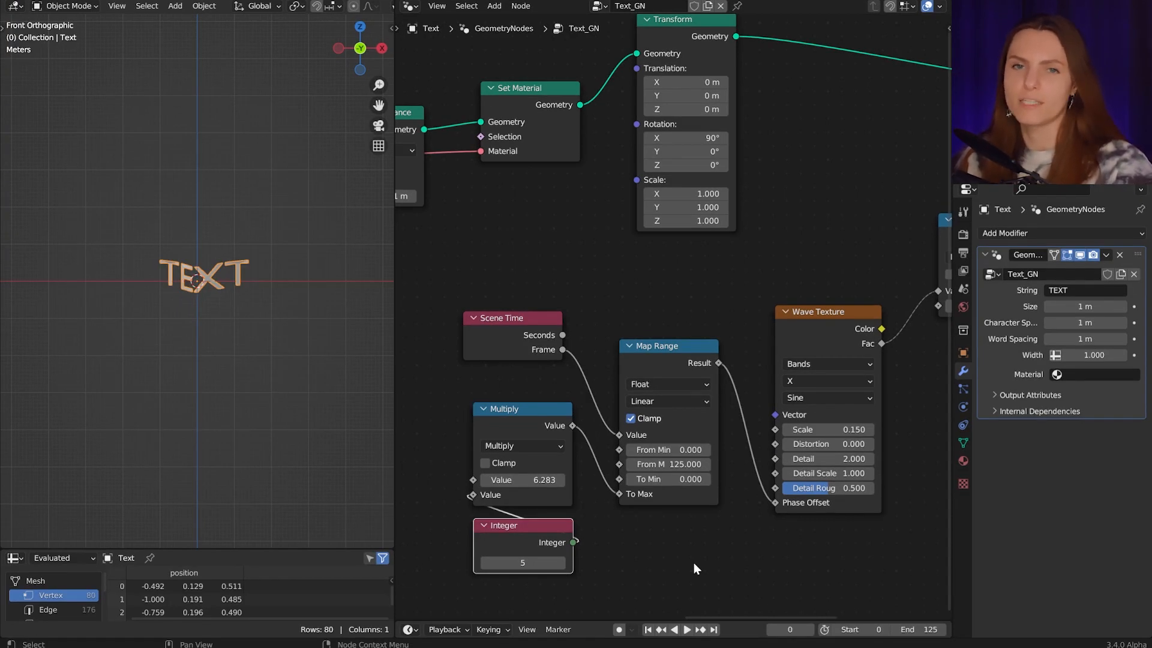
Add a second Geometry Nodes modifier to the text object and create a new node tree for it.
{"action": "left_click", "coordinate": [1034, 233]}
{"action": "left_click", "coordinate": [906, 356]}
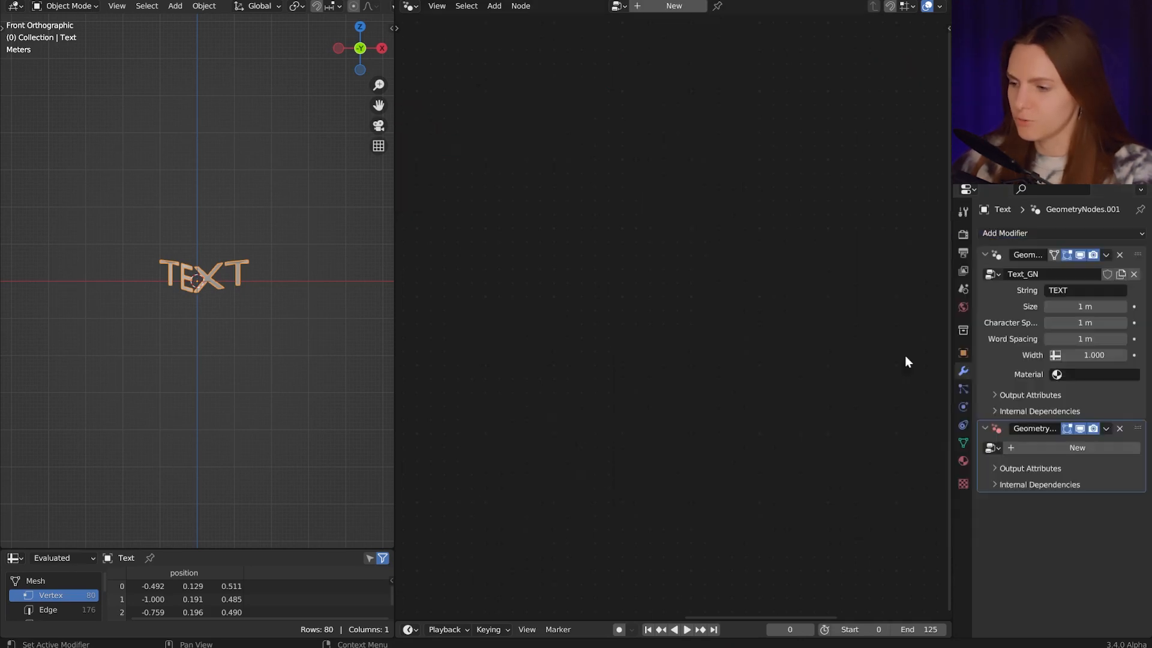
{"action": "left_click", "coordinate": [1042, 447]}
Rename the second modifier's node tree as Text_Array_GN.
{"action": "left_click", "coordinate": [1014, 451]}
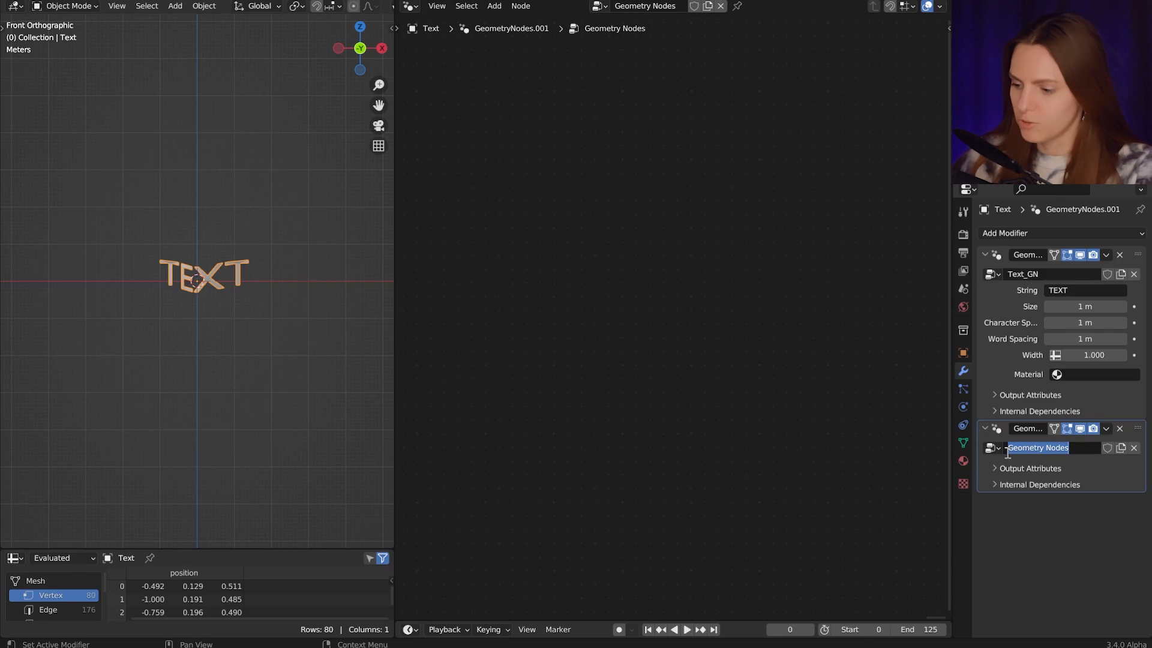
{"action": "key", "text": "BackSpace"}
{"action": "type", "text": "Text_Ar"}
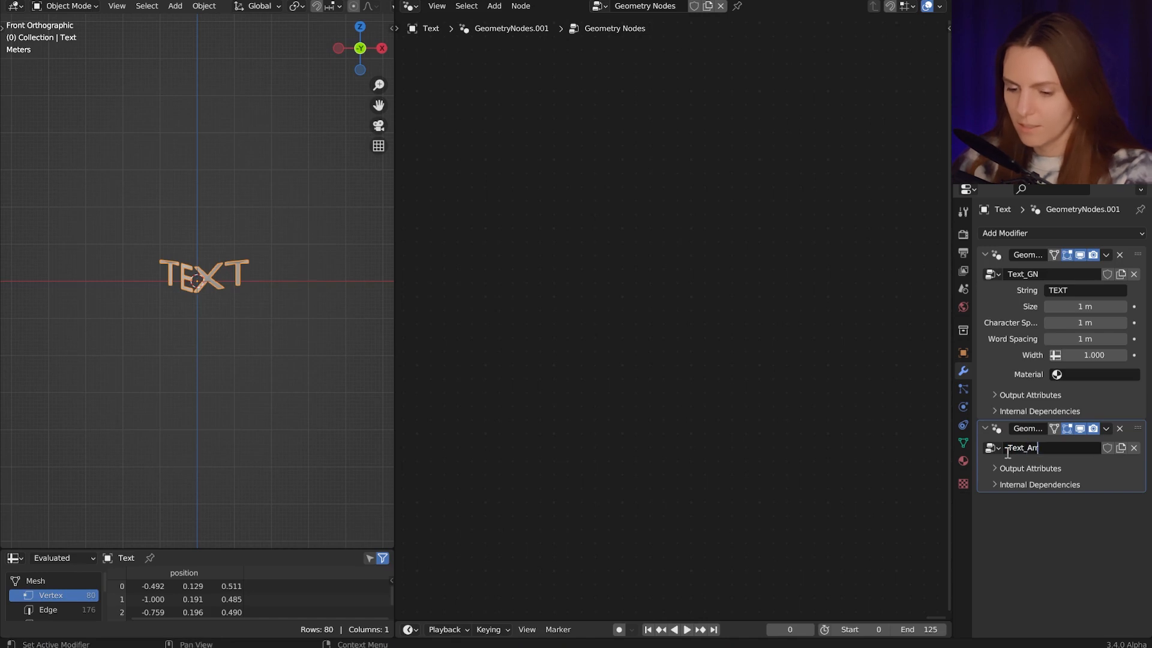
{"action": "type", "text": "ray"}
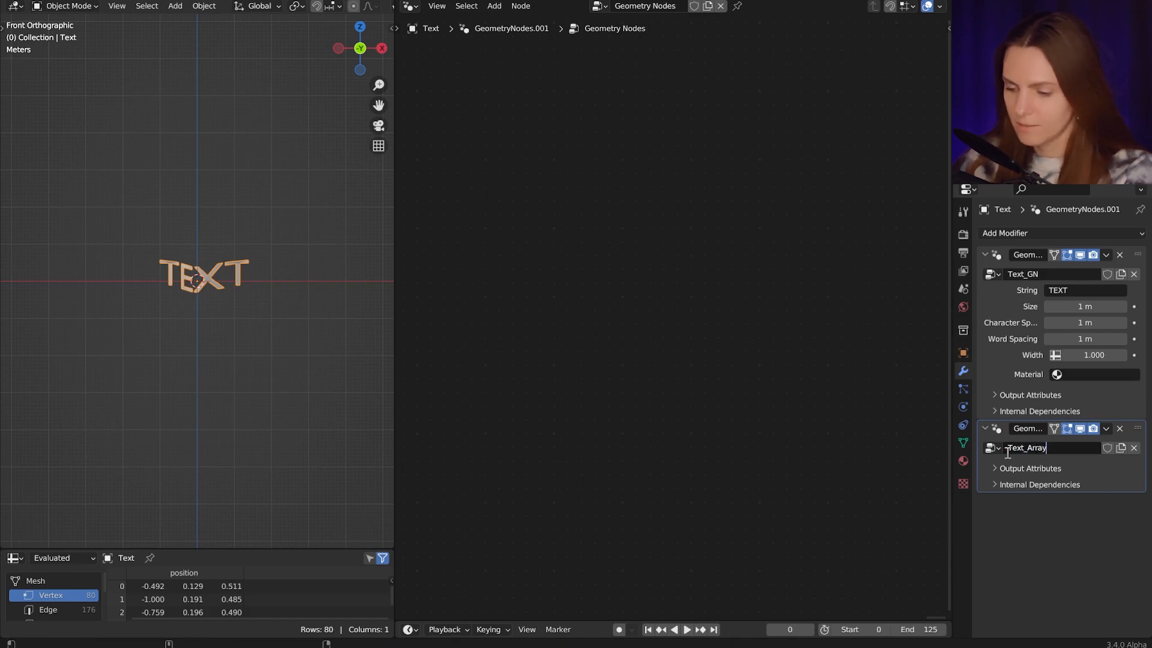
{"action": "type", "text": "_"}
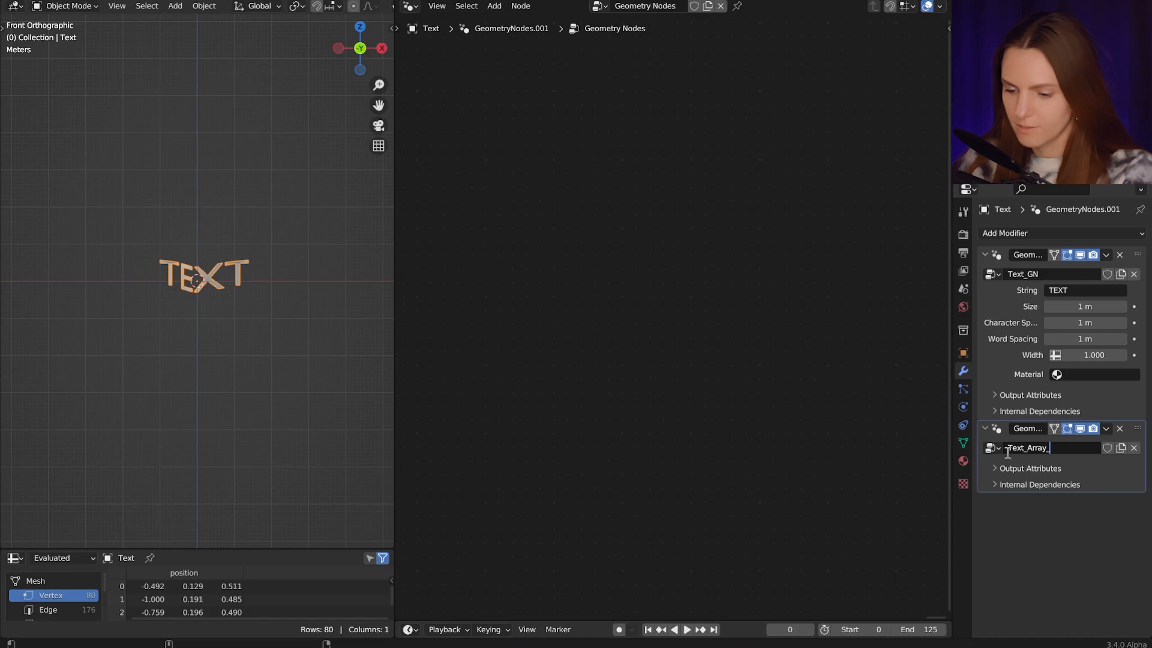
{"action": "type", "text": "N"}
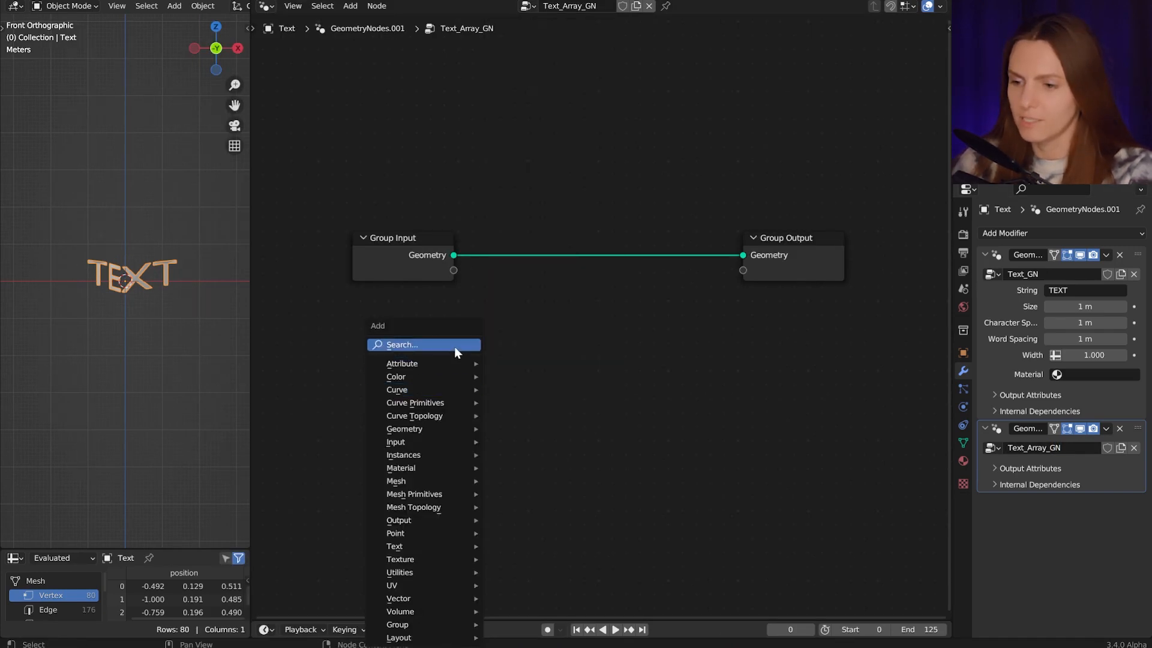
Add an Instance on Points node and connect its Instances output to the Group Output's Geometry.
{"action": "left_click", "coordinate": [454, 346]}
{"action": "type", "text": "instan"}
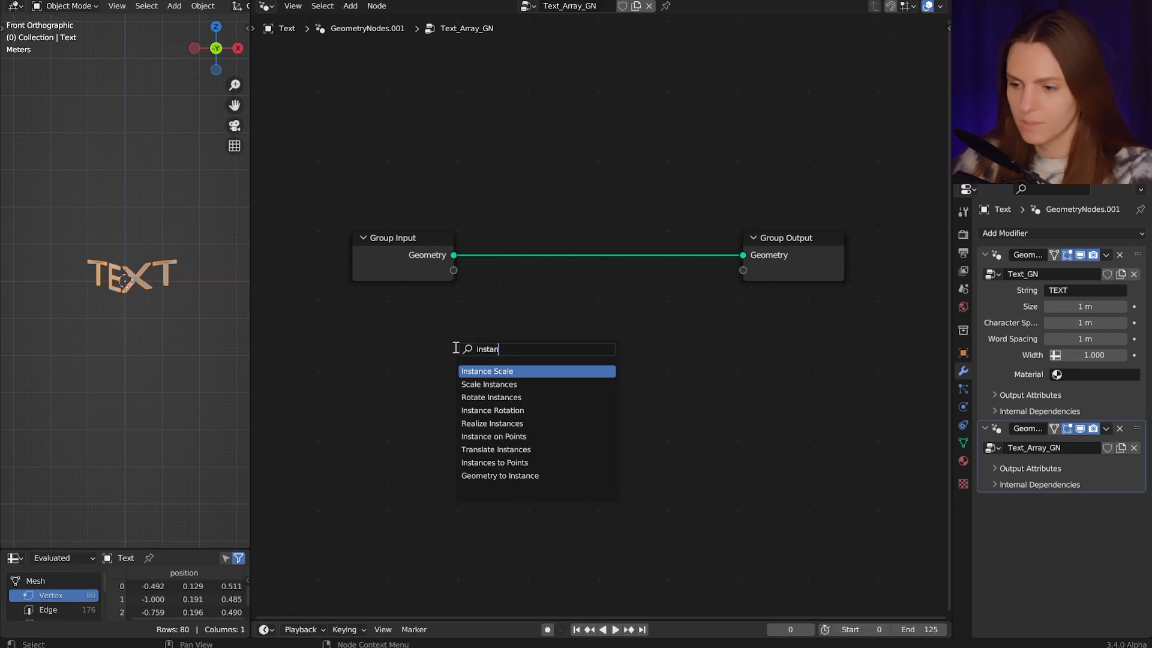
{"action": "left_click", "coordinate": [524, 436]}
{"action": "left_click", "coordinate": [652, 399]}
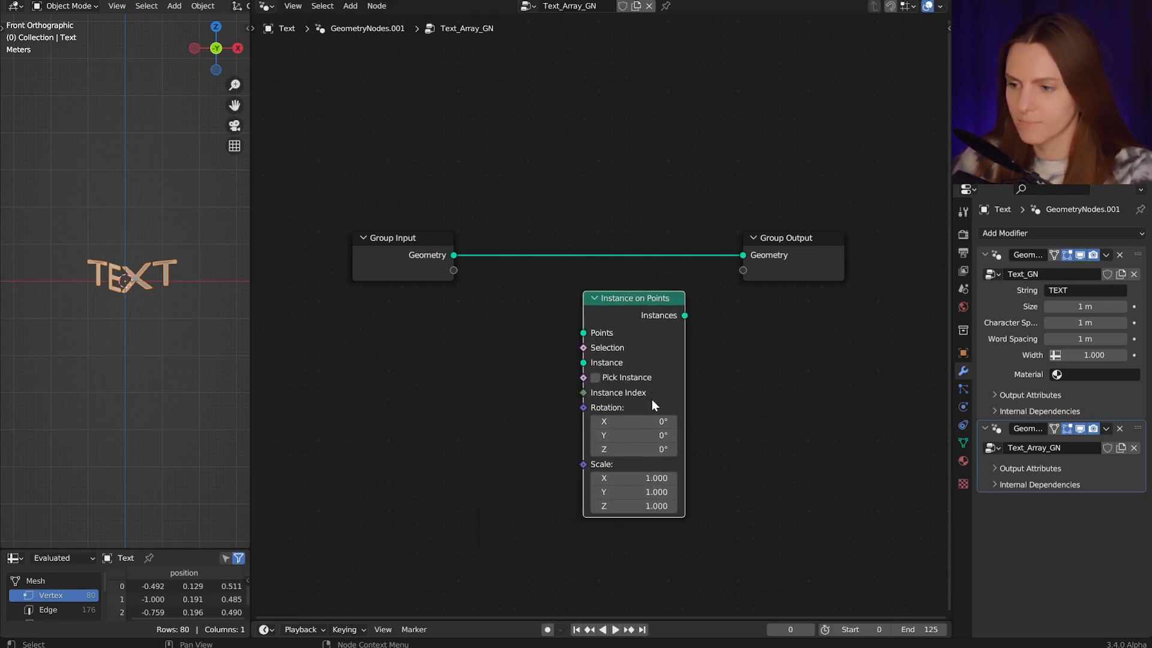
{"action": "left_click_drag", "start_coordinate": [685, 315], "coordinate": [742, 255]}
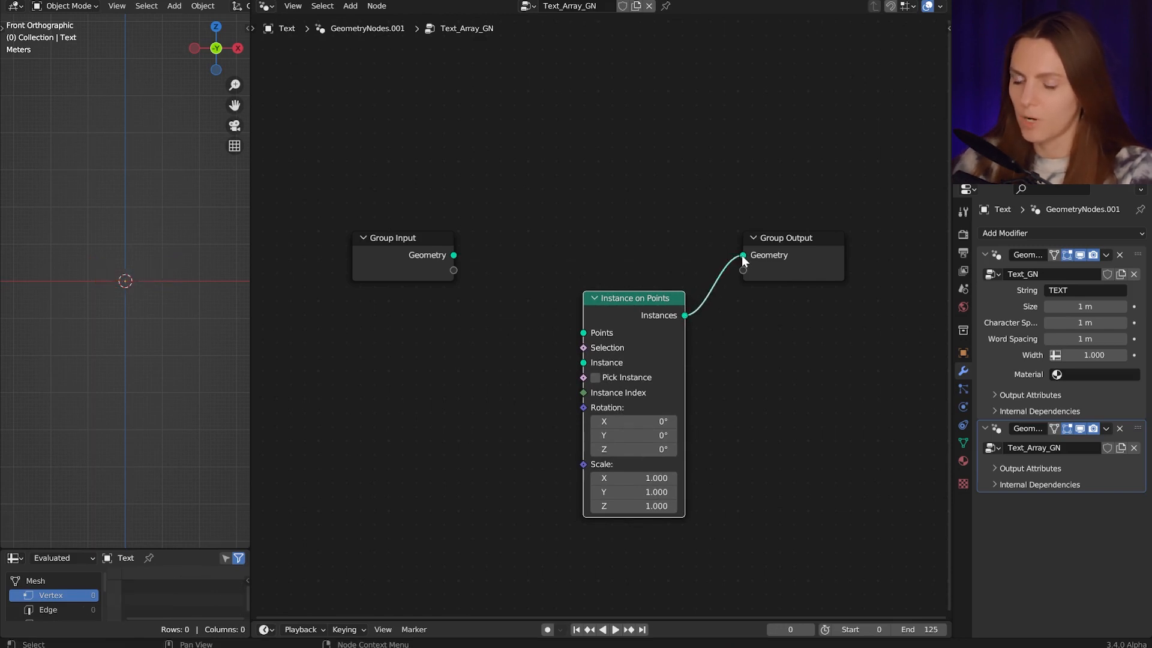
Add a Mesh Line node below Group Input and connect its Mesh output to Instance on Points' Points input.
{"action": "key", "text": "shift+a"}
{"action": "mouse_move", "coordinate": [457, 432]}
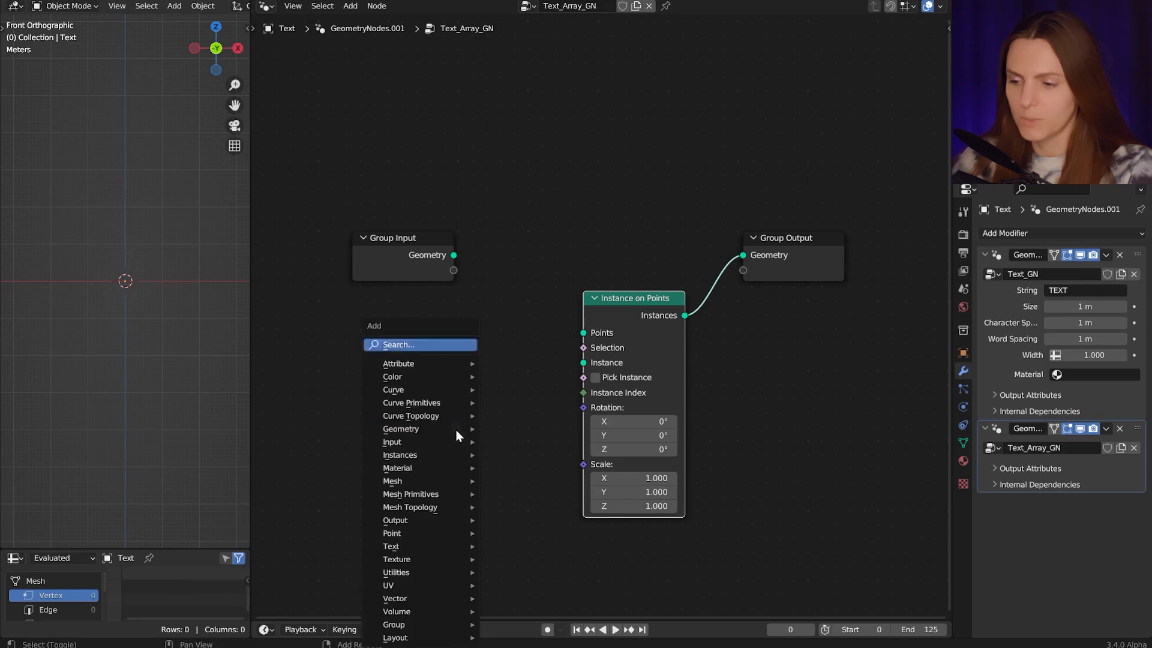
{"action": "left_click", "coordinate": [450, 341]}
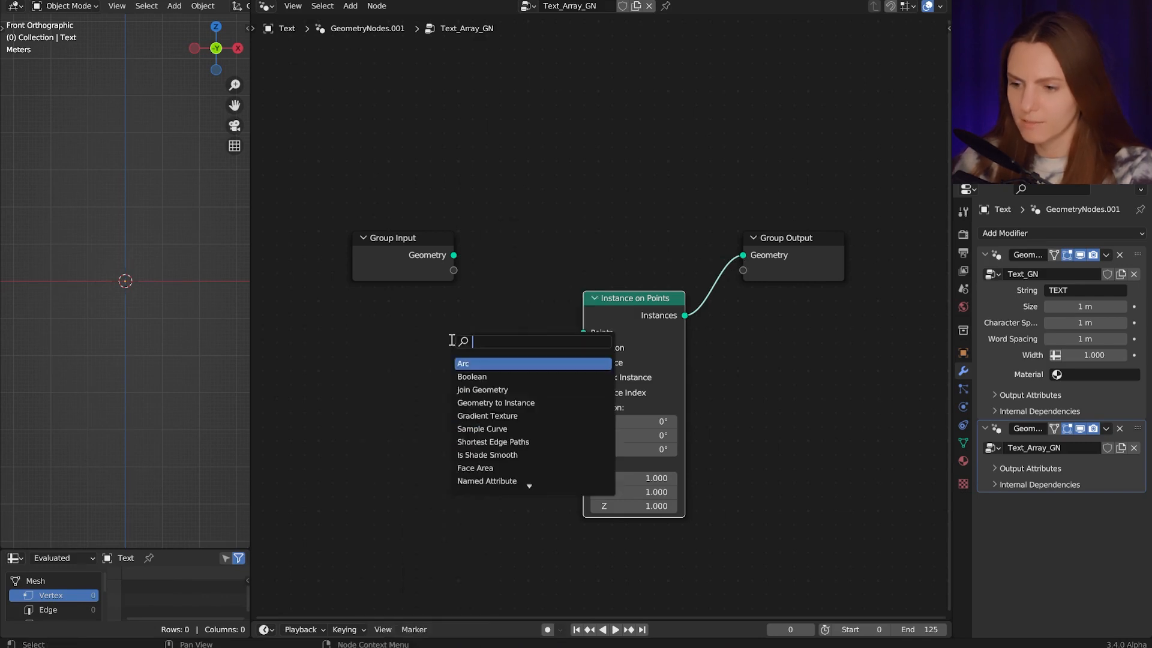
{"action": "type", "text": "mesh"}
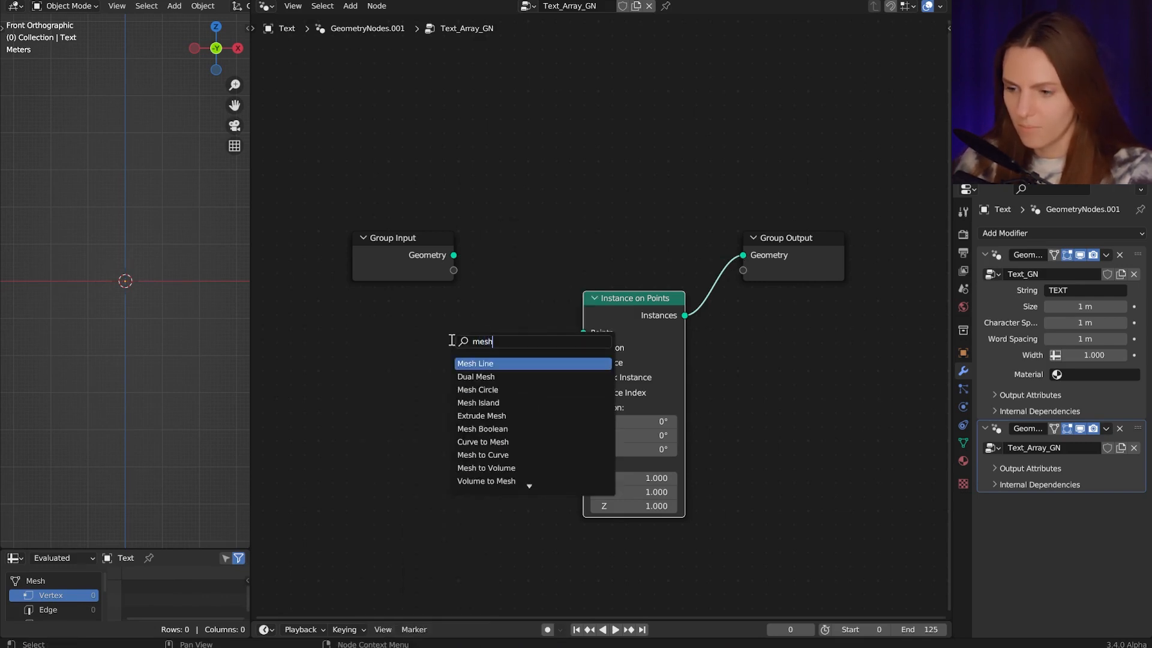
{"action": "left_click", "coordinate": [480, 362]}
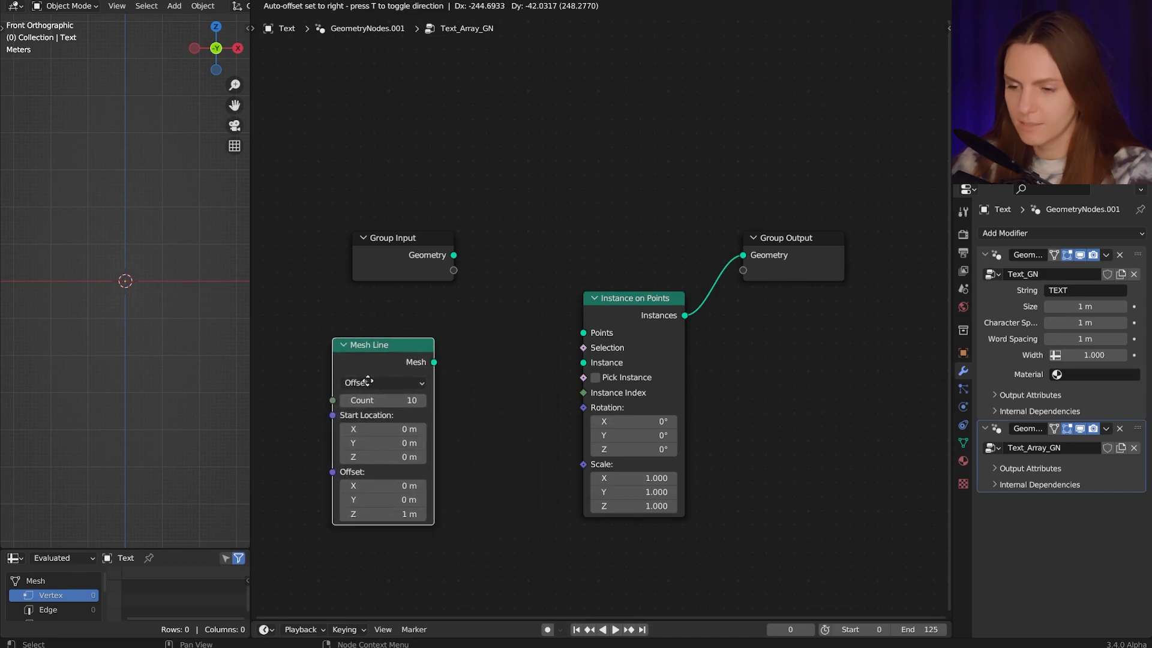
{"action": "left_click", "coordinate": [368, 381]}
{"action": "left_click_drag", "start_coordinate": [435, 362], "coordinate": [582, 332]}
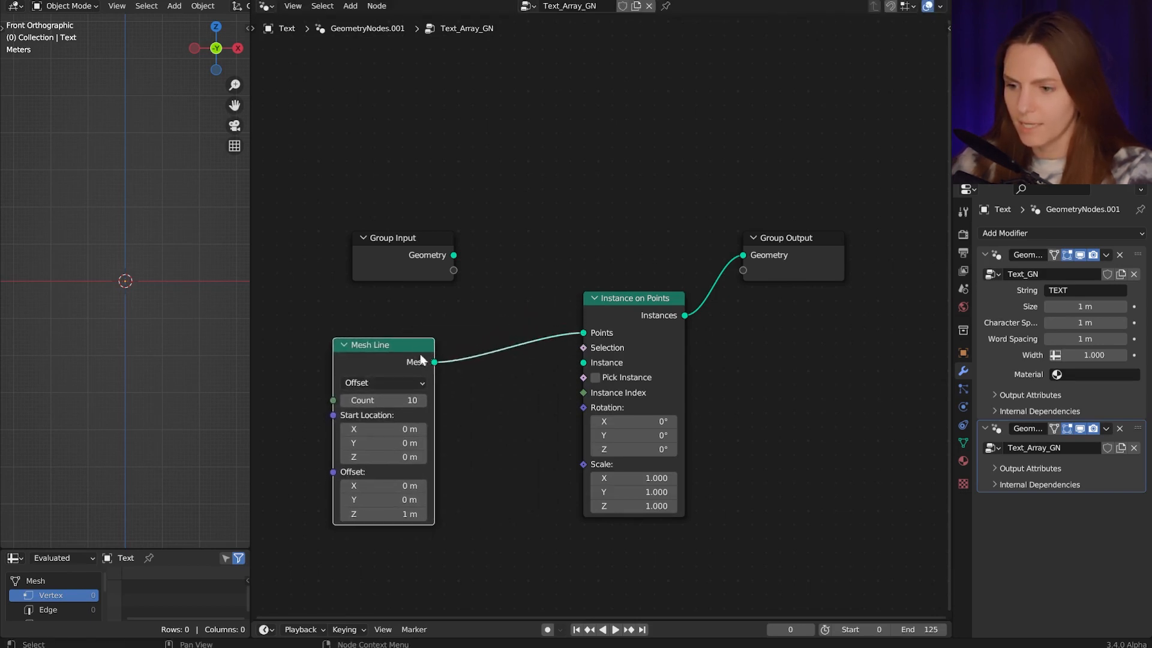
Rearrange the Group Input and Mesh Line nodes and connect Group Input's Geometry to the Instance input of Instance on Points.
{"action": "left_click_drag", "start_coordinate": [408, 243], "coordinate": [556, 168]}
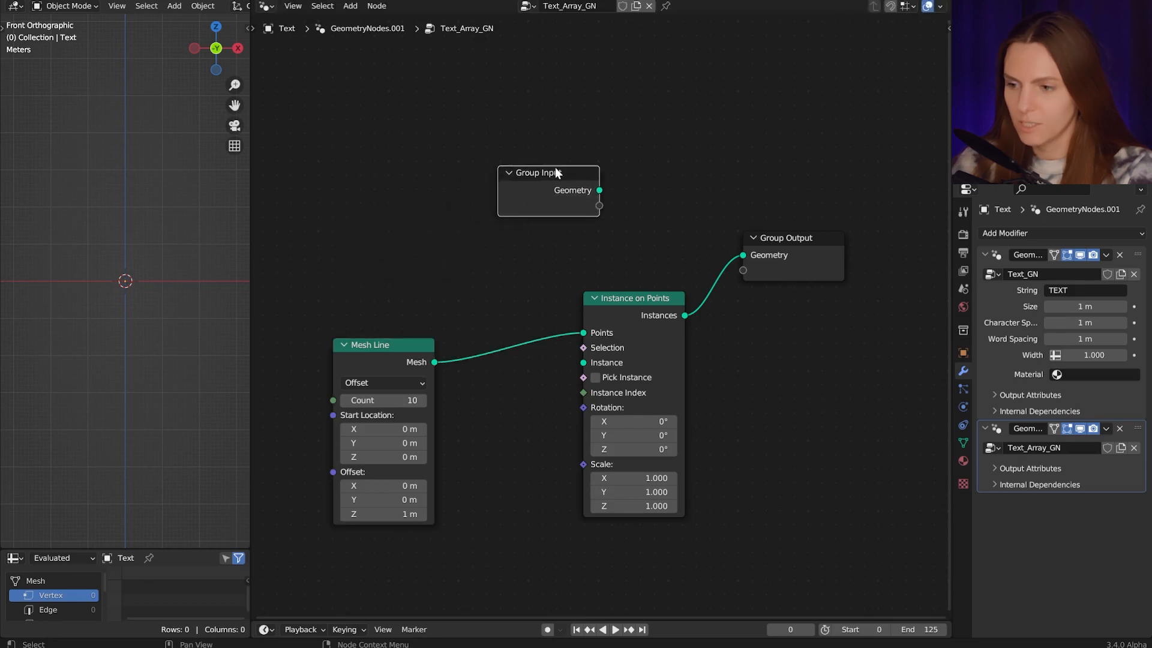
{"action": "left_click_drag", "start_coordinate": [386, 347], "coordinate": [377, 288]}
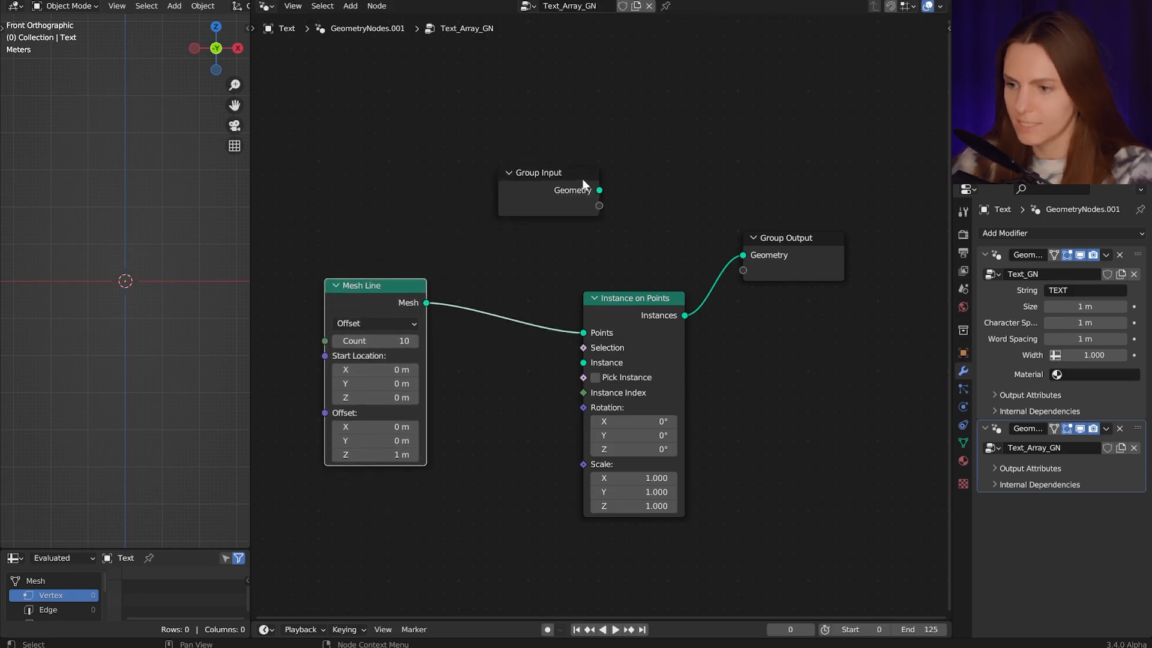
{"action": "left_click_drag", "start_coordinate": [599, 189], "coordinate": [579, 364]}
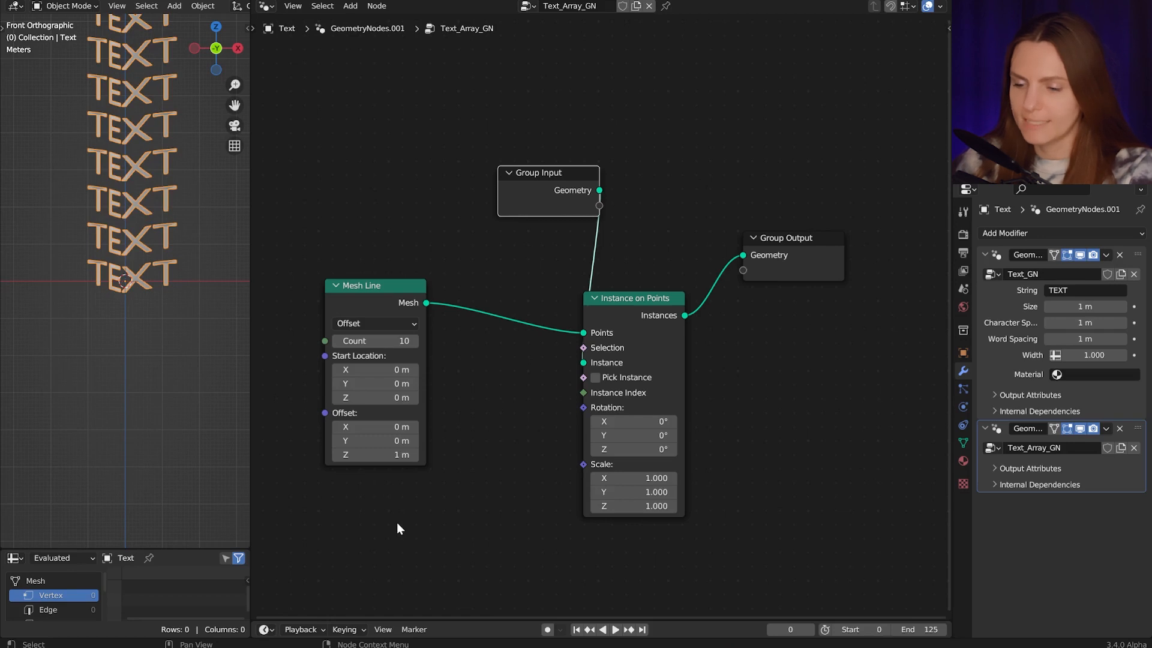
Set the Mesh Line's Z offset to 0 m and expose its Offset as a Group Input parameter.
{"action": "left_click", "coordinate": [378, 455]}
{"action": "type", "text": "0"}
{"action": "key", "text": "Return"}
{"action": "middle_click_drag", "start_coordinate": [482, 408], "coordinate": [517, 407]}
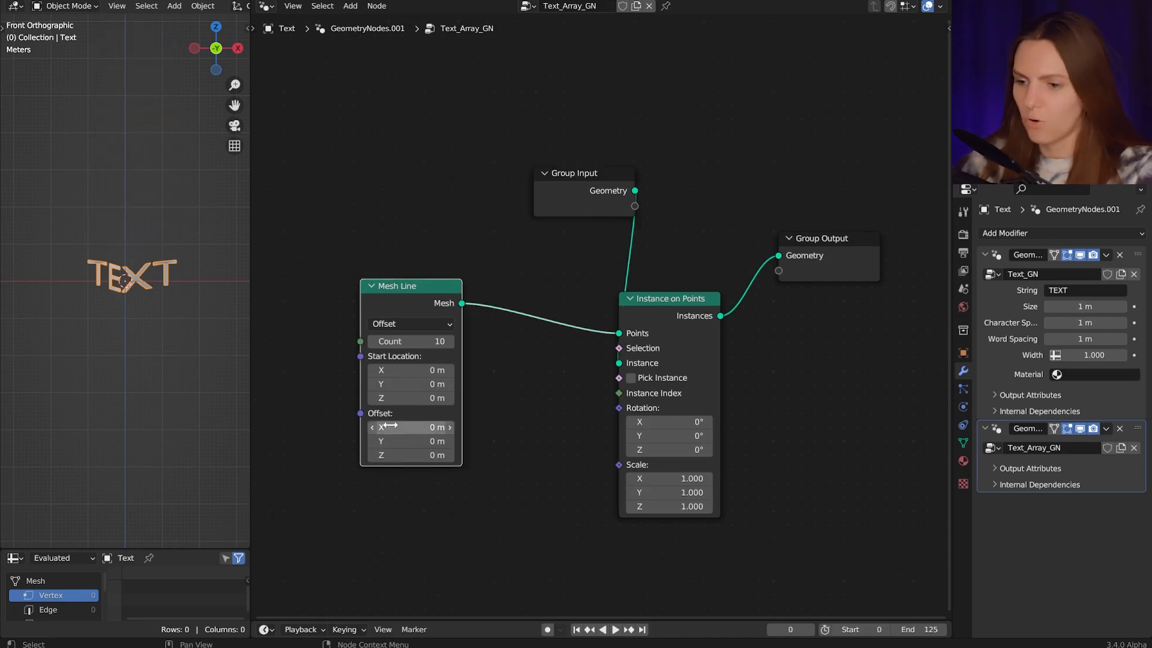
{"action": "left_click_drag", "start_coordinate": [360, 413], "coordinate": [620, 207]}
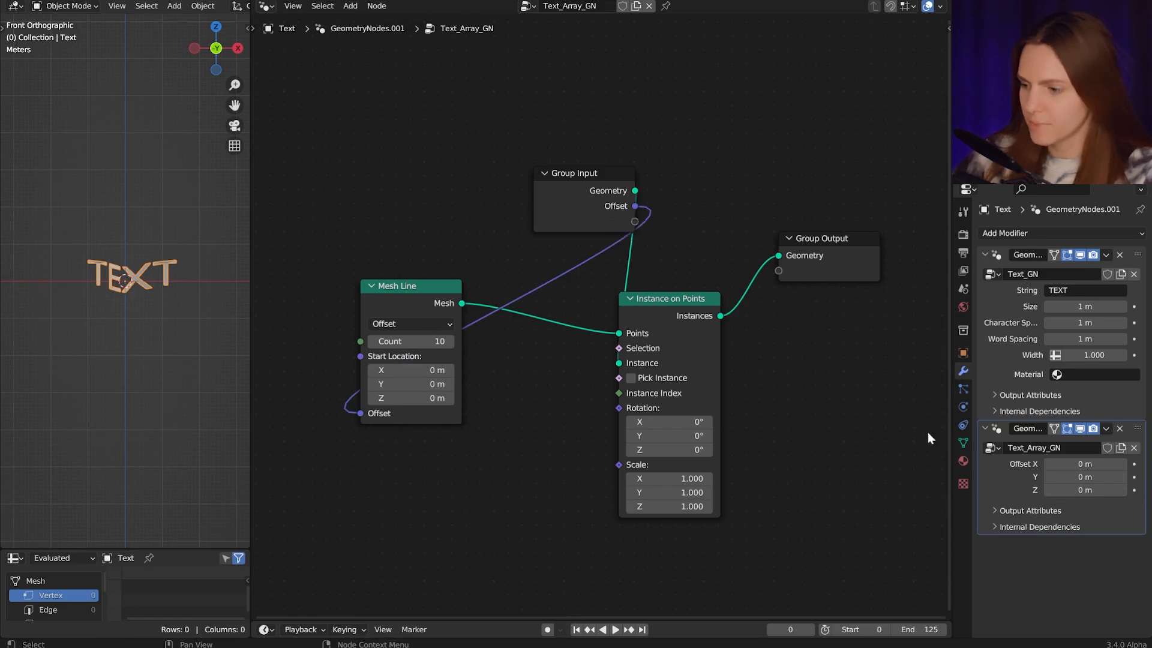
Set the Text_Array_GN modifier's Offset Y to 0.2 m.
{"action": "left_click", "coordinate": [1122, 478]}
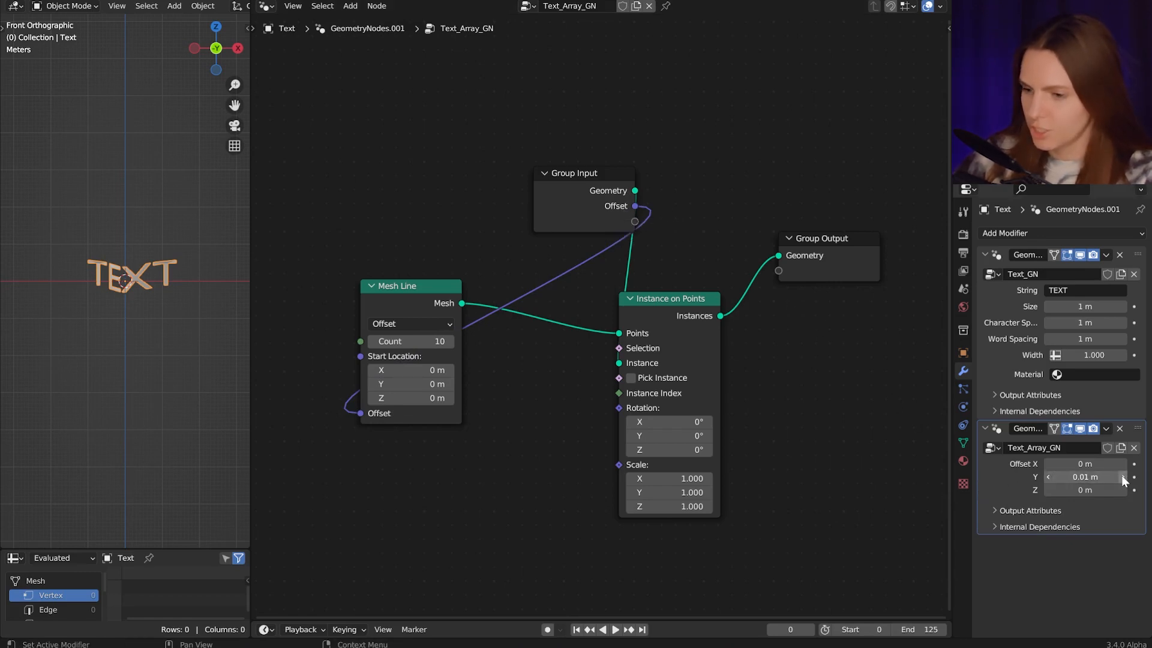
{"action": "left_click", "coordinate": [1122, 477]}
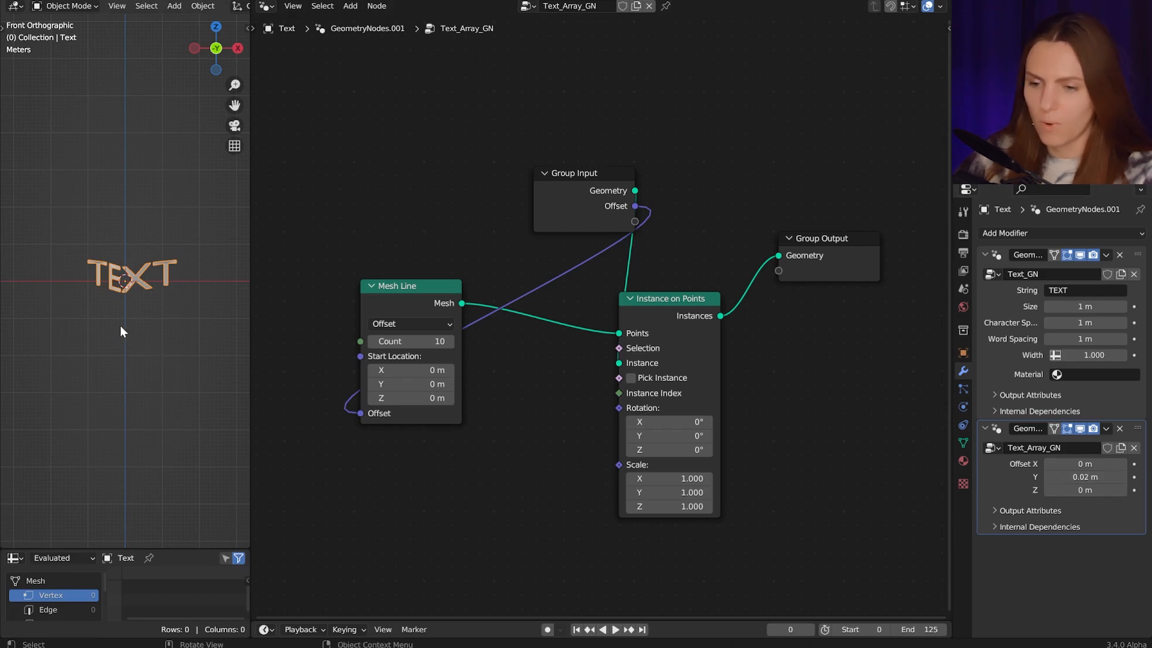
{"action": "middle_click_drag", "start_coordinate": [88, 310], "coordinate": [88, 310]}
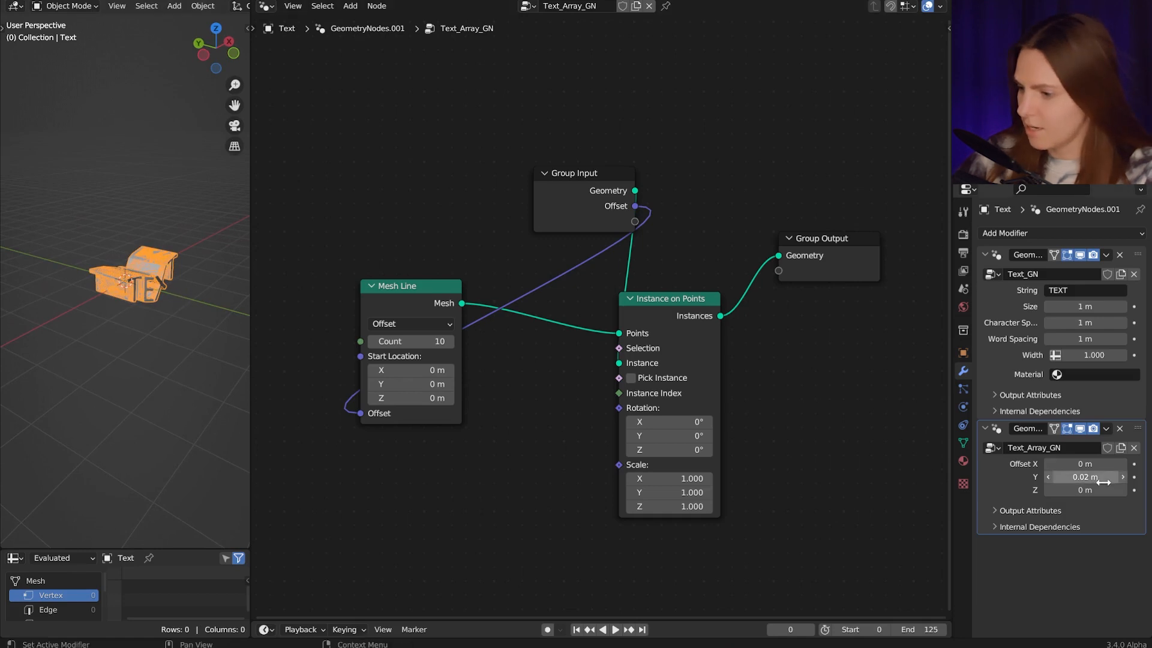
{"action": "left_click", "coordinate": [1087, 477]}
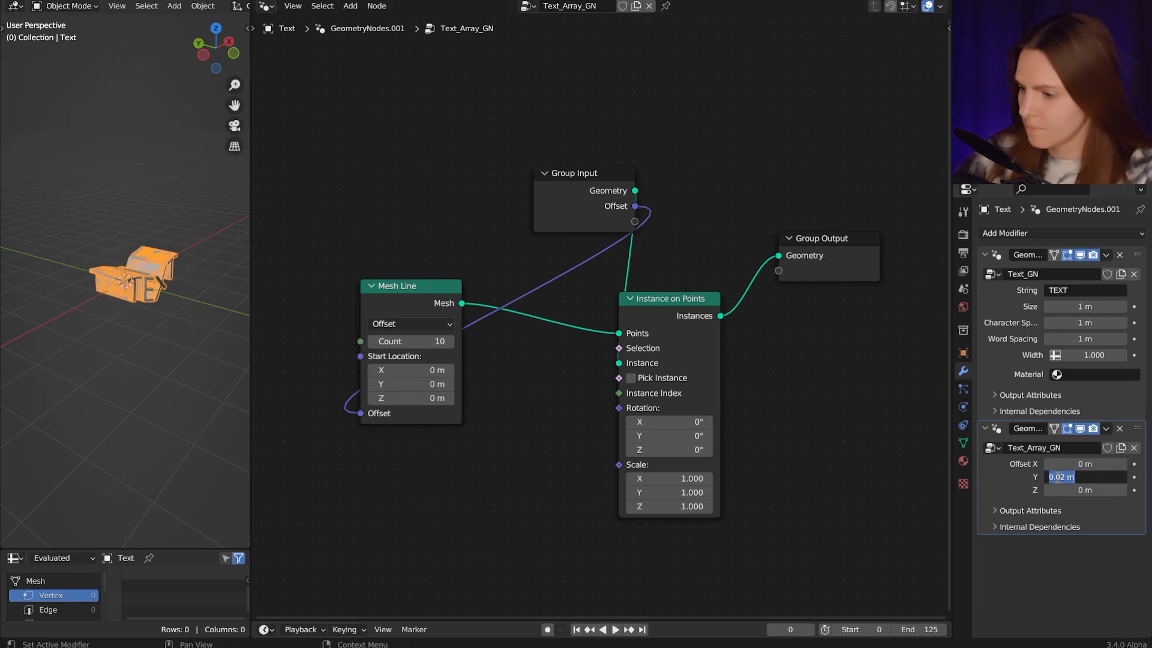
{"action": "left_click", "coordinate": [1063, 476]}
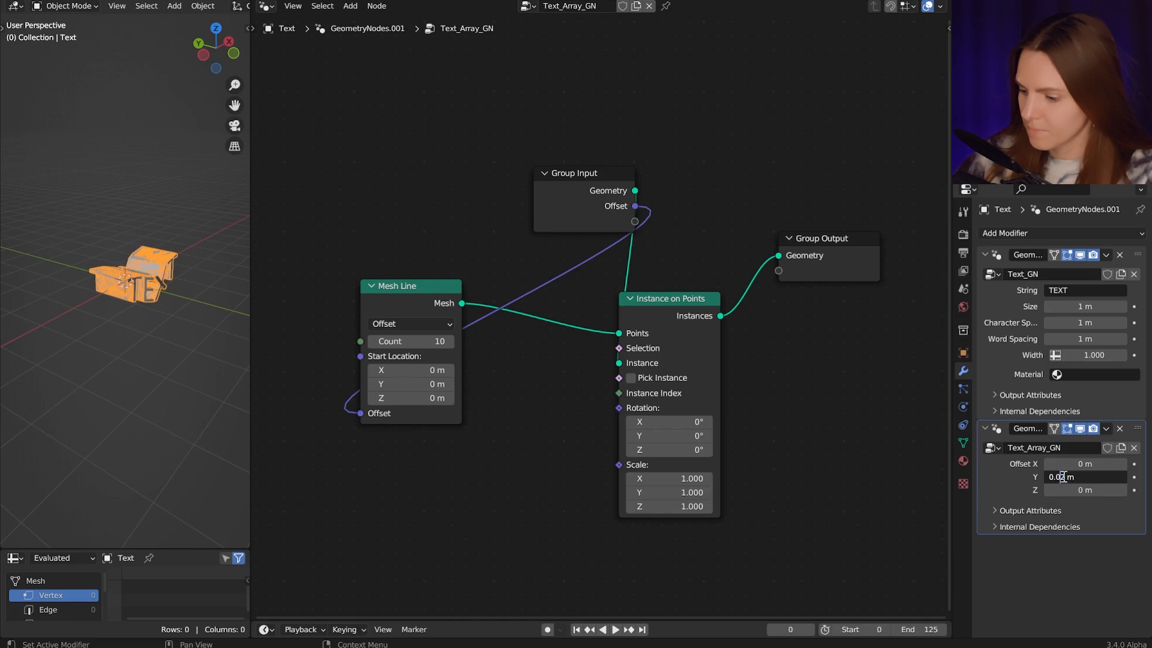
{"action": "key", "text": "Return"}
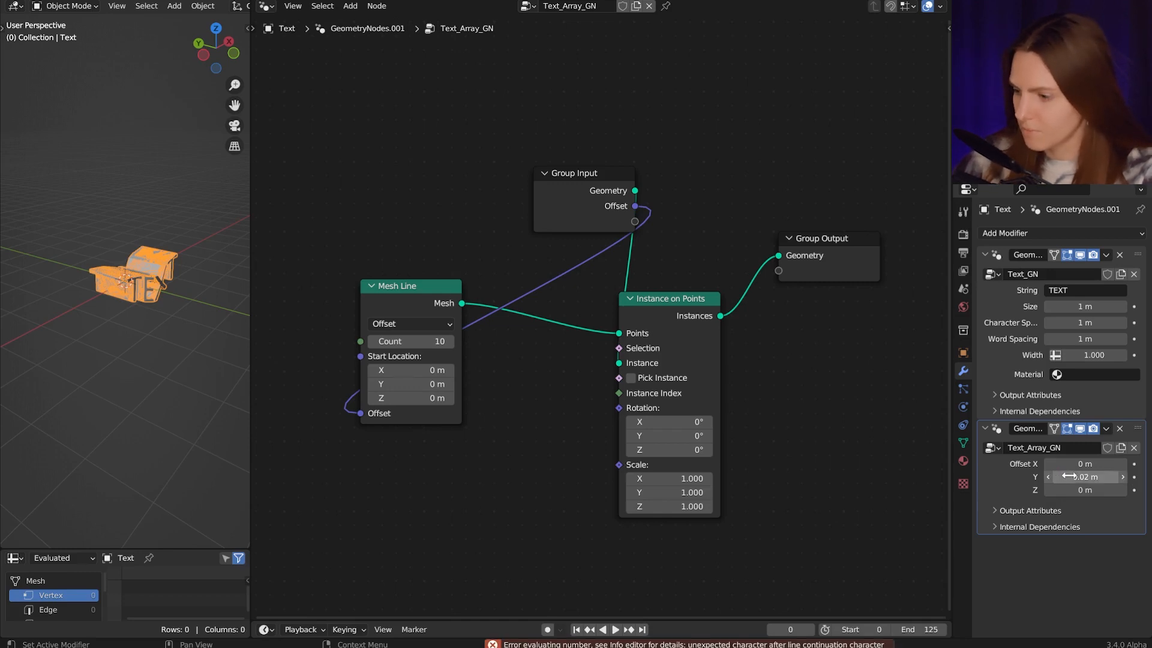
{"action": "double_click", "coordinate": [1069, 477]}
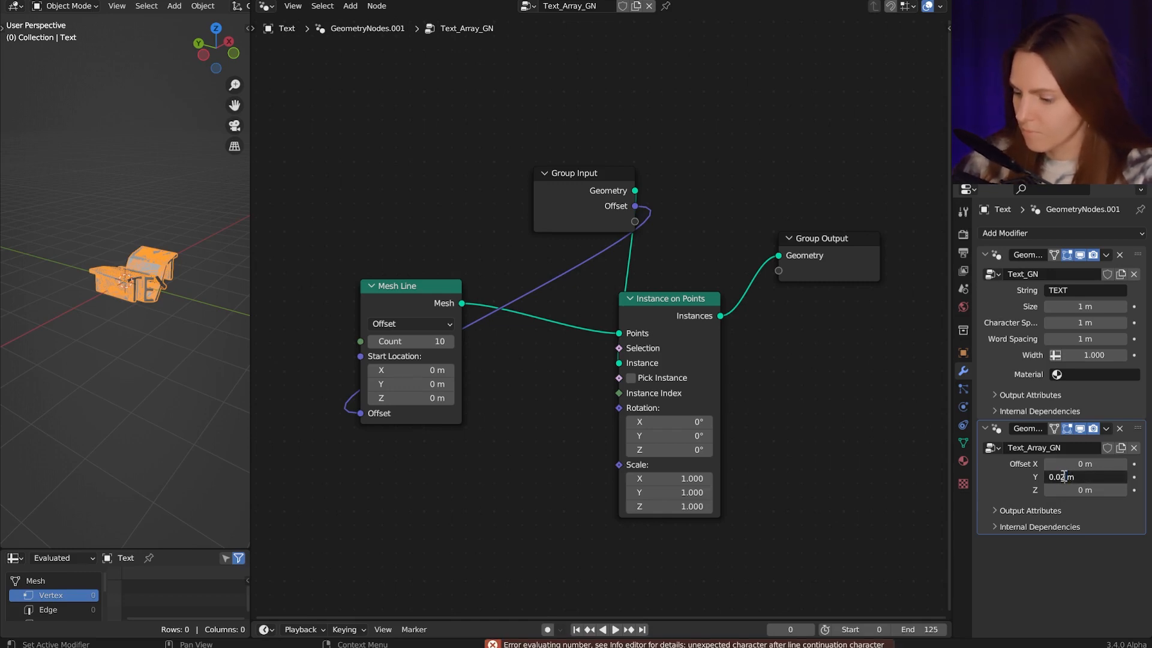
{"action": "key", "text": "BackSpace"}
{"action": "key", "text": "Return"}
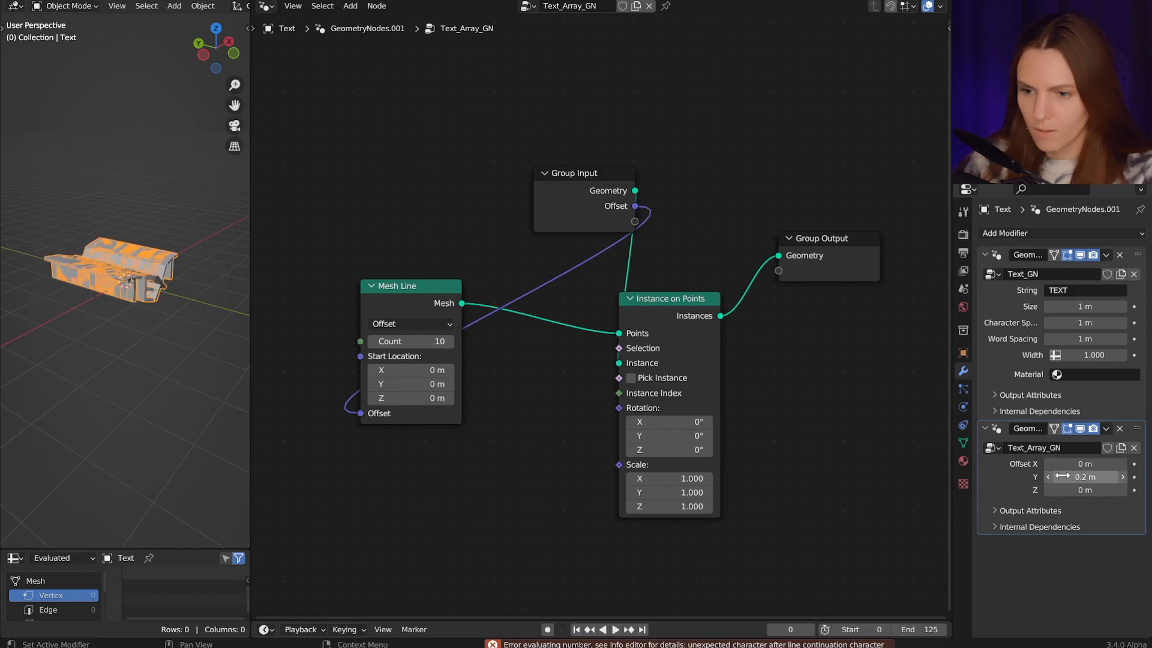
Set the Text_GN modifier's Width to 0.2.
{"action": "middle_click_drag", "start_coordinate": [101, 408], "coordinate": [101, 414]}
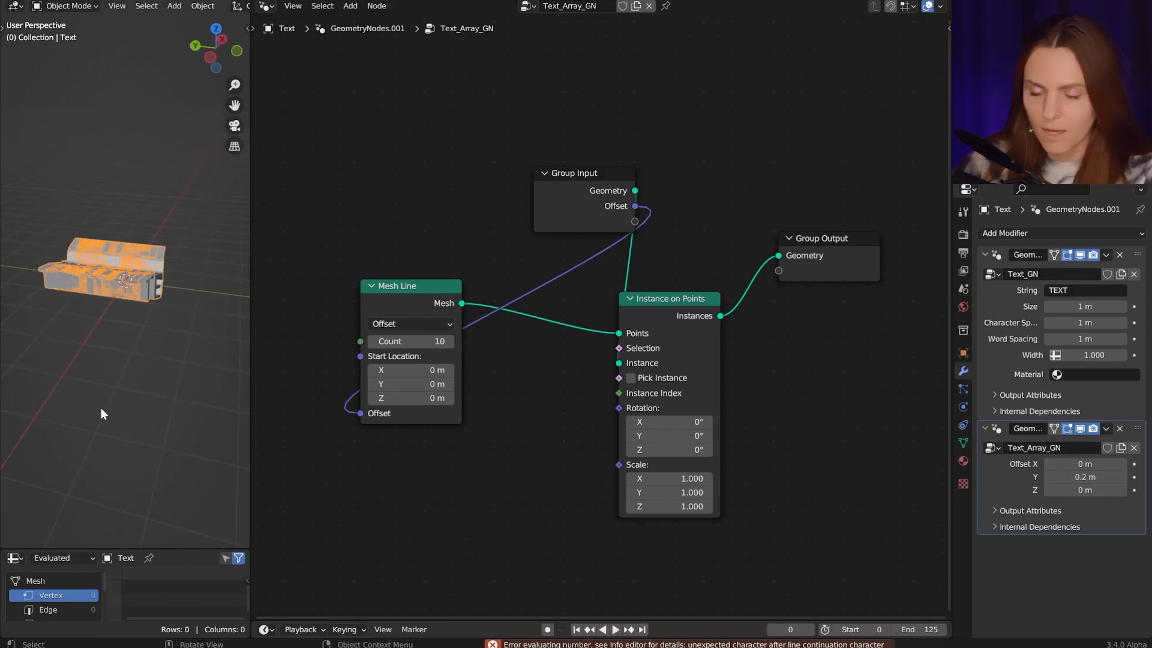
{"action": "left_click", "coordinate": [1100, 354]}
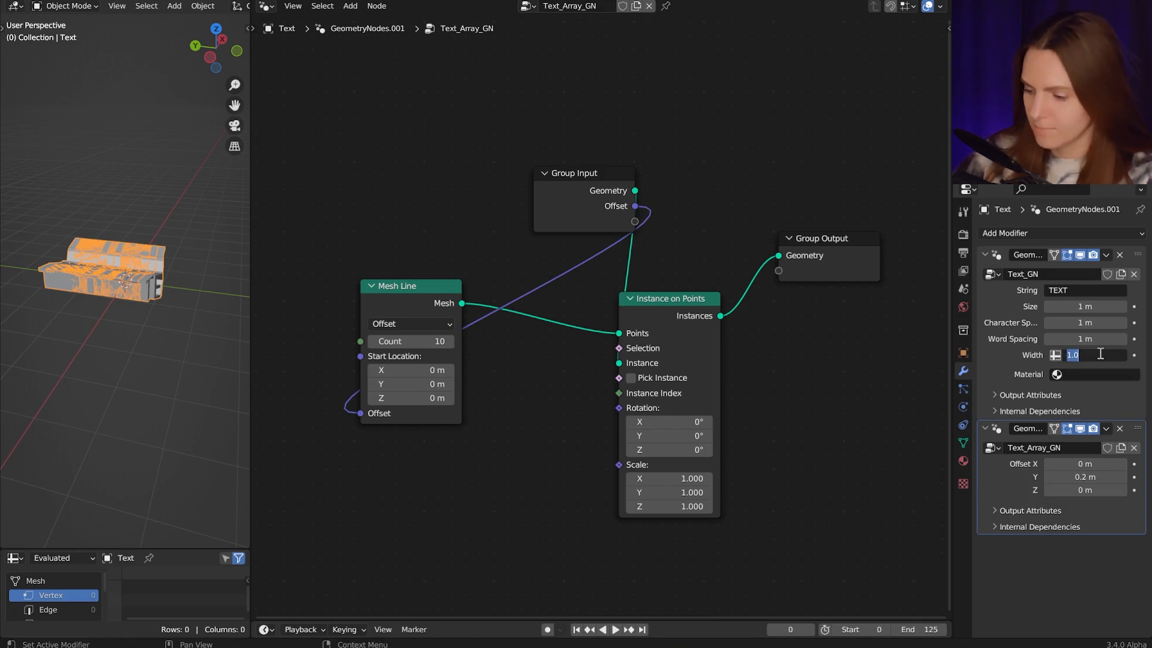
{"action": "type", "text": ".2"}
{"action": "key", "text": "Return"}
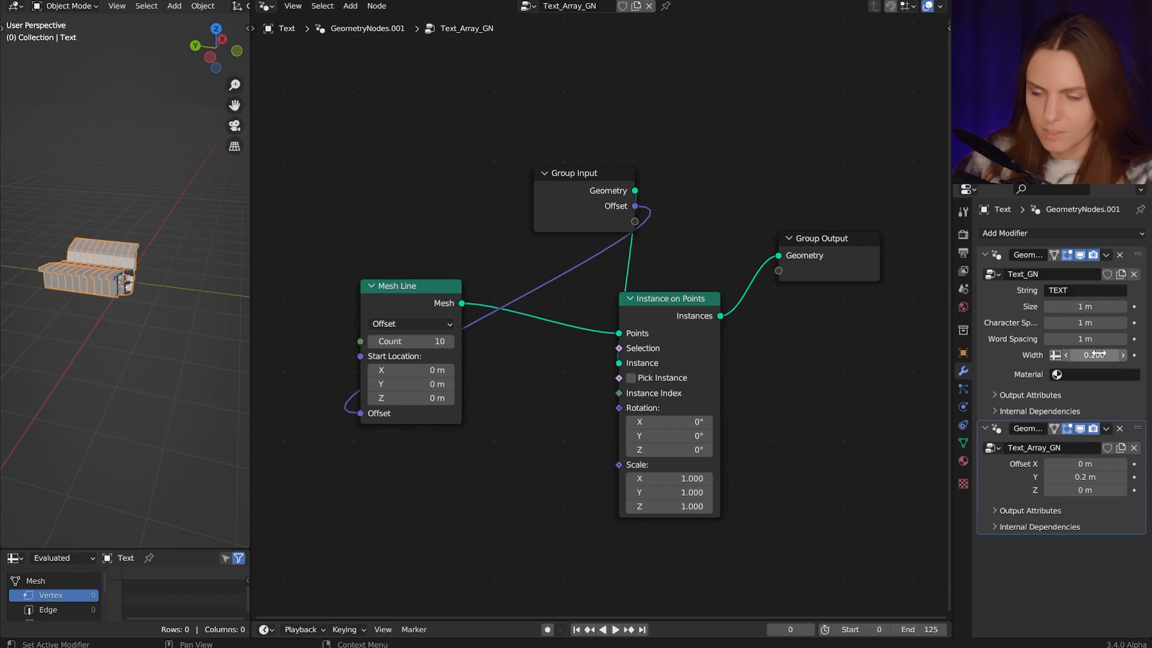
Set the Text_Array_GN modifier's Offset Y to 0.5 m.
{"action": "left_click", "coordinate": [1088, 477]}
{"action": "key", "text": "BackSpace"}
{"action": "type", "text": ".5"}
{"action": "key", "text": "Return"}
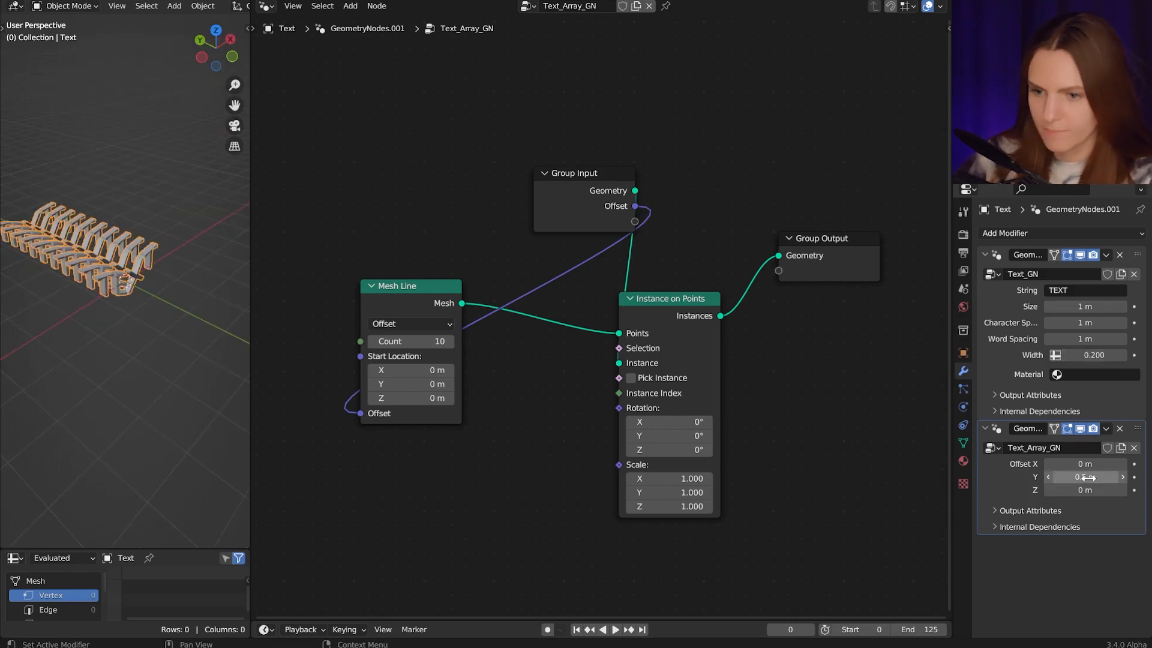
Expose the Mesh Line's Count as a Group Input parameter and set it to 9 in the Text_Array_GN modifier.
{"action": "middle_click_drag", "start_coordinate": [106, 333], "coordinate": [105, 333]}
{"action": "left_click_drag", "start_coordinate": [360, 342], "coordinate": [635, 222]}
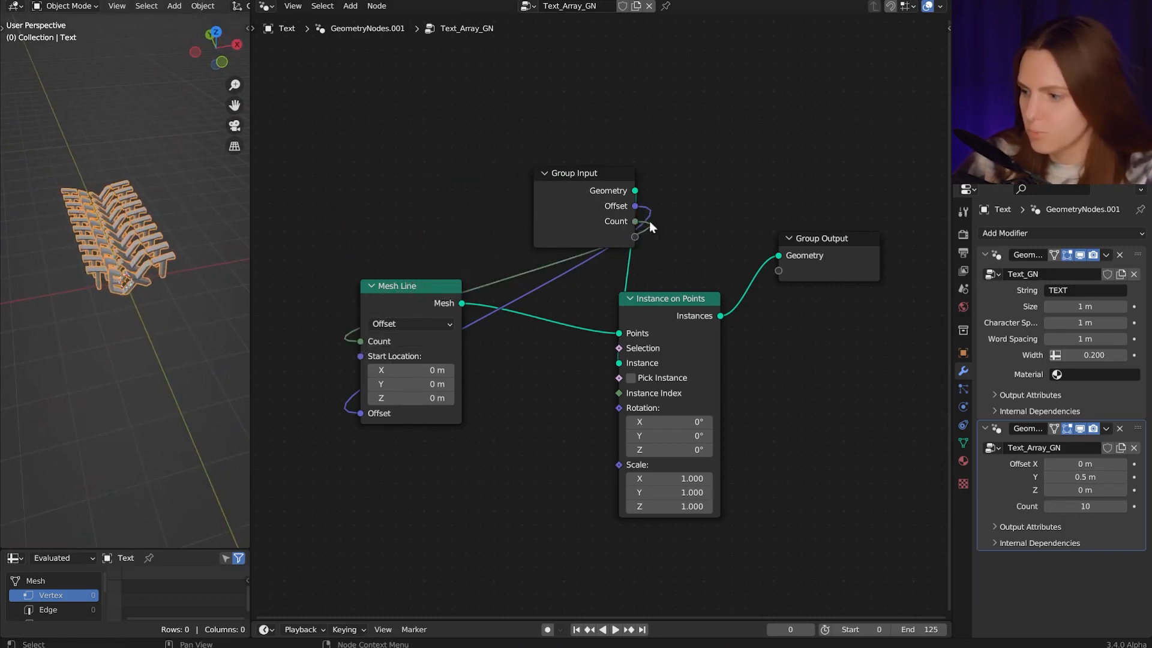
{"action": "mouse_move", "coordinate": [1080, 506]}
{"action": "left_mouse_down"}
{"action": "mouse_move", "coordinate": [1119, 506]}
{"action": "mouse_move", "coordinate": [1088, 505]}
{"action": "mouse_move", "coordinate": [1099, 506]}
{"action": "left_mouse_up"}
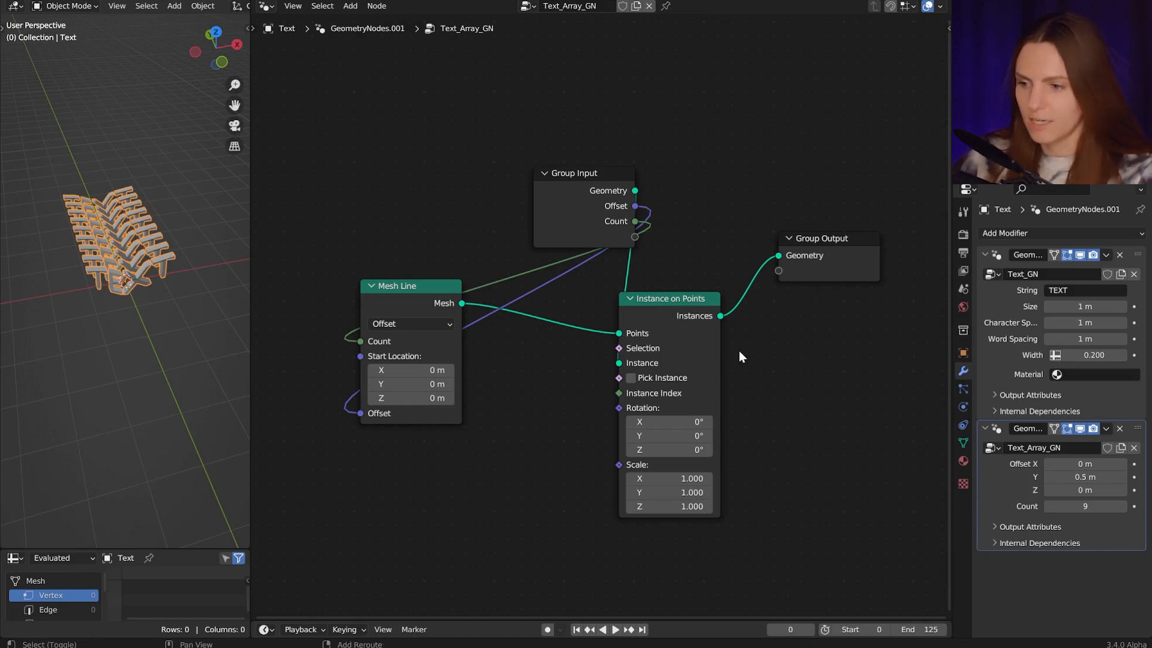
Duplicate Instance on Points, insert the copy before Group Output, and feed the first node's Instances into the copy's Instance input.
{"action": "left_click", "coordinate": [688, 306]}
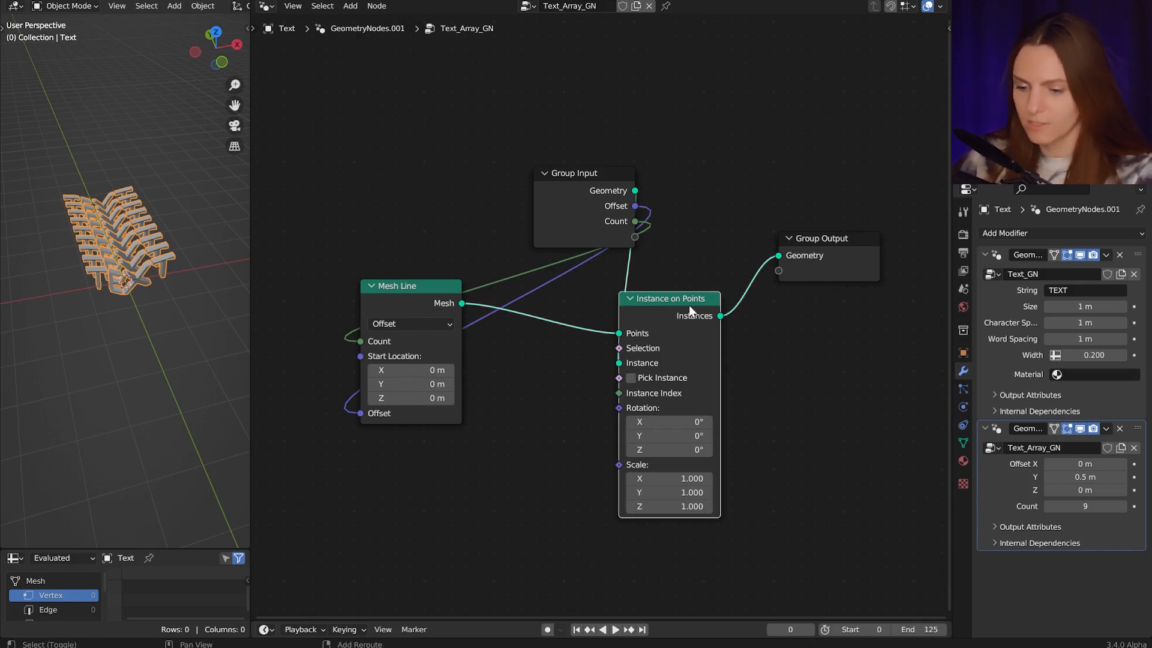
{"action": "key", "text": "shift+d"}
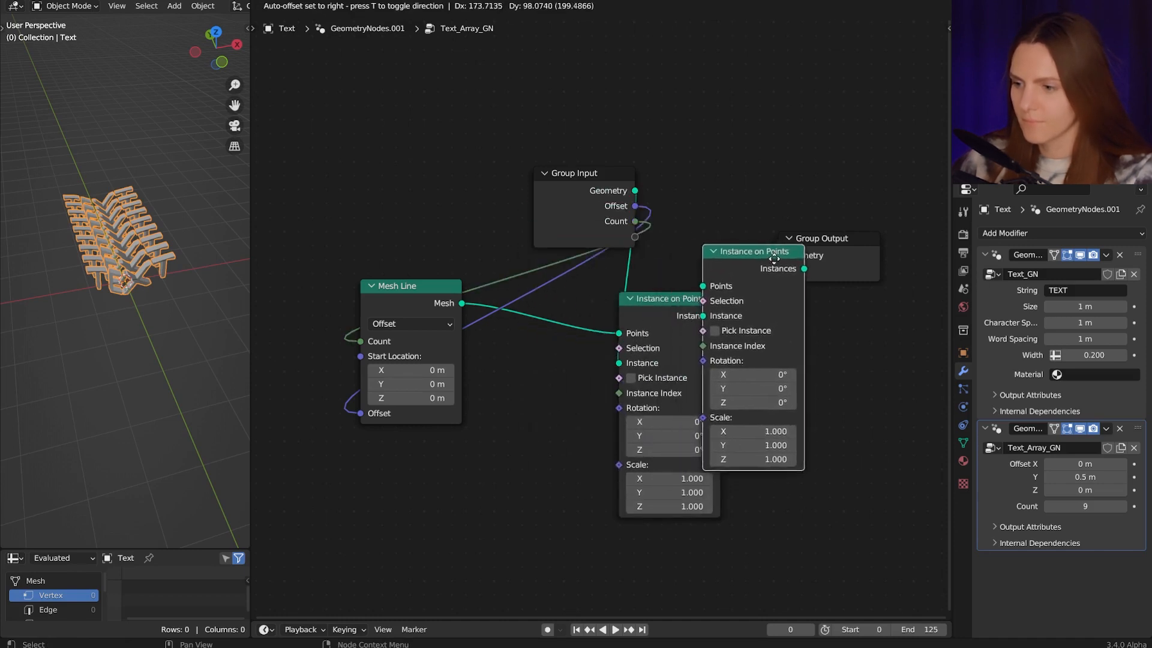
{"action": "left_click", "coordinate": [845, 265]}
{"action": "left_click_drag", "start_coordinate": [778, 287], "coordinate": [783, 317]}
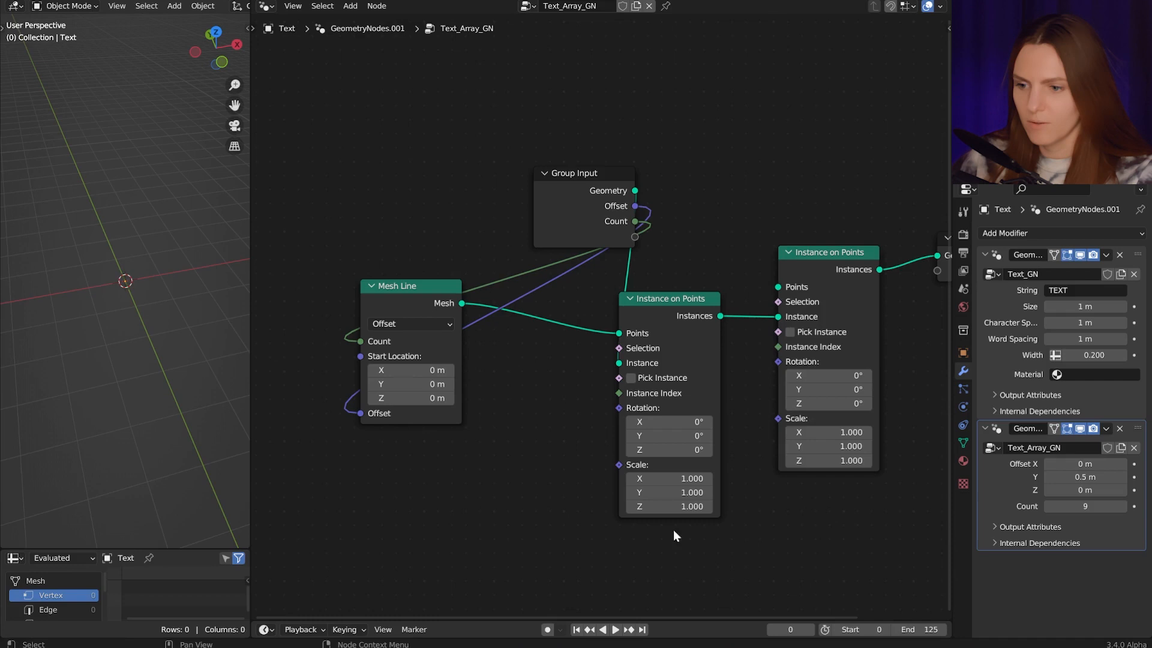
Duplicate the Mesh Line node and connect the copy's Mesh output to the second Instance on Points' Points input.
{"action": "left_click", "coordinate": [424, 288]}
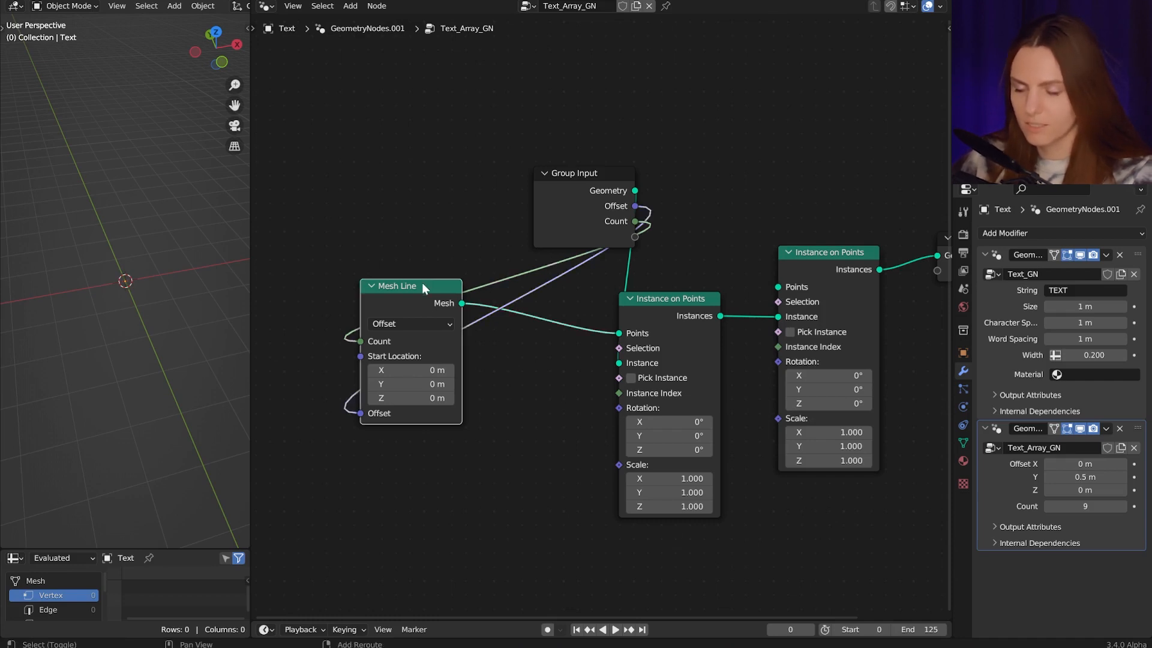
{"action": "key", "text": "shift+d"}
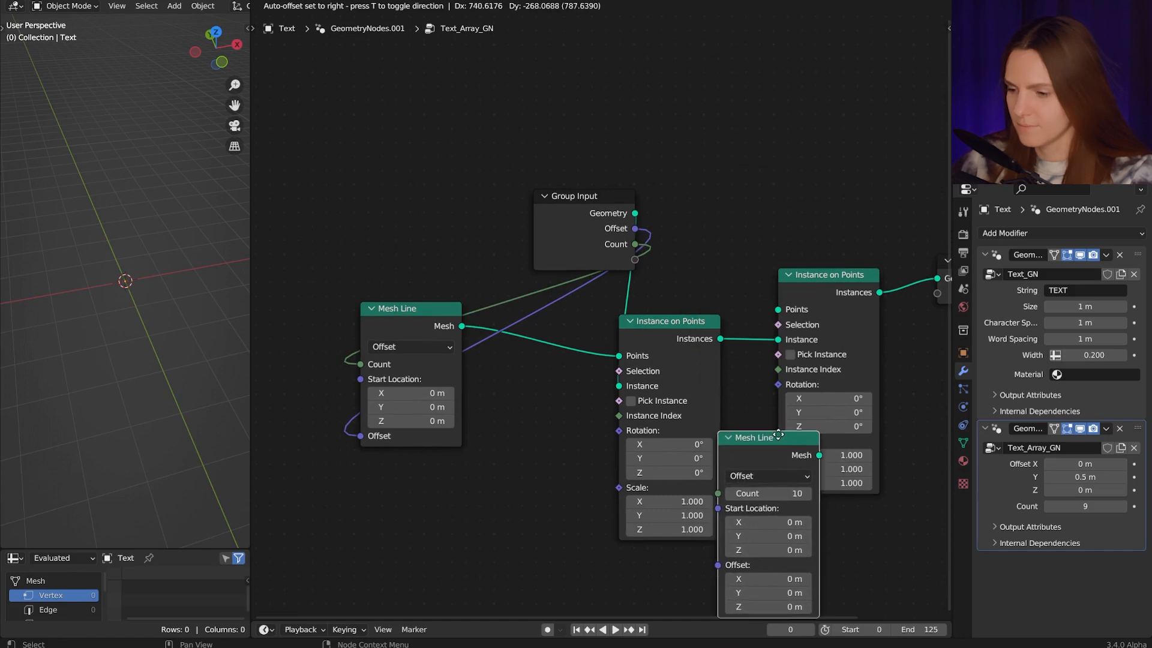
{"action": "left_click", "coordinate": [778, 434]}
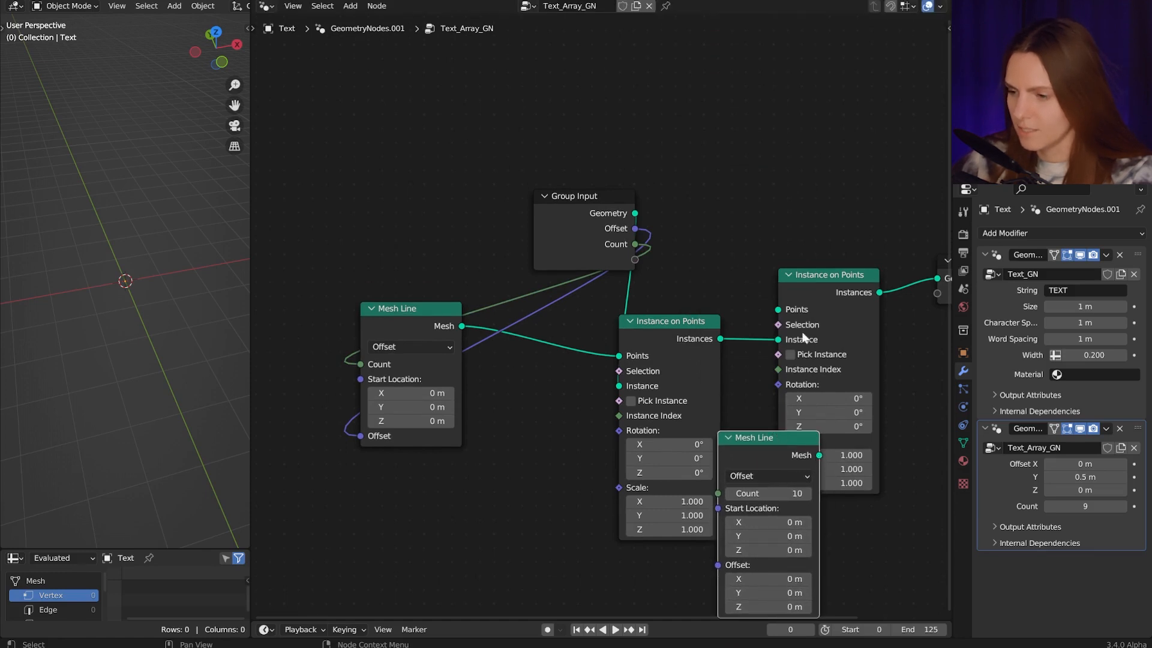
{"action": "left_click_drag", "start_coordinate": [826, 276], "coordinate": [890, 275]}
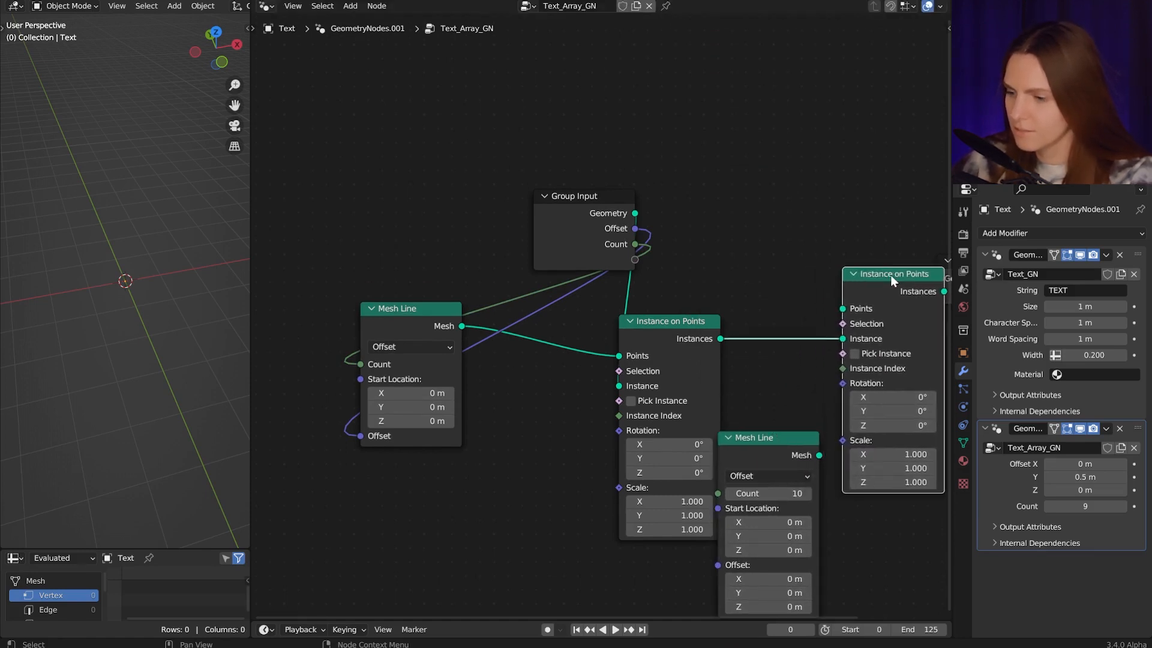
{"action": "left_click_drag", "start_coordinate": [777, 438], "coordinate": [839, 312]}
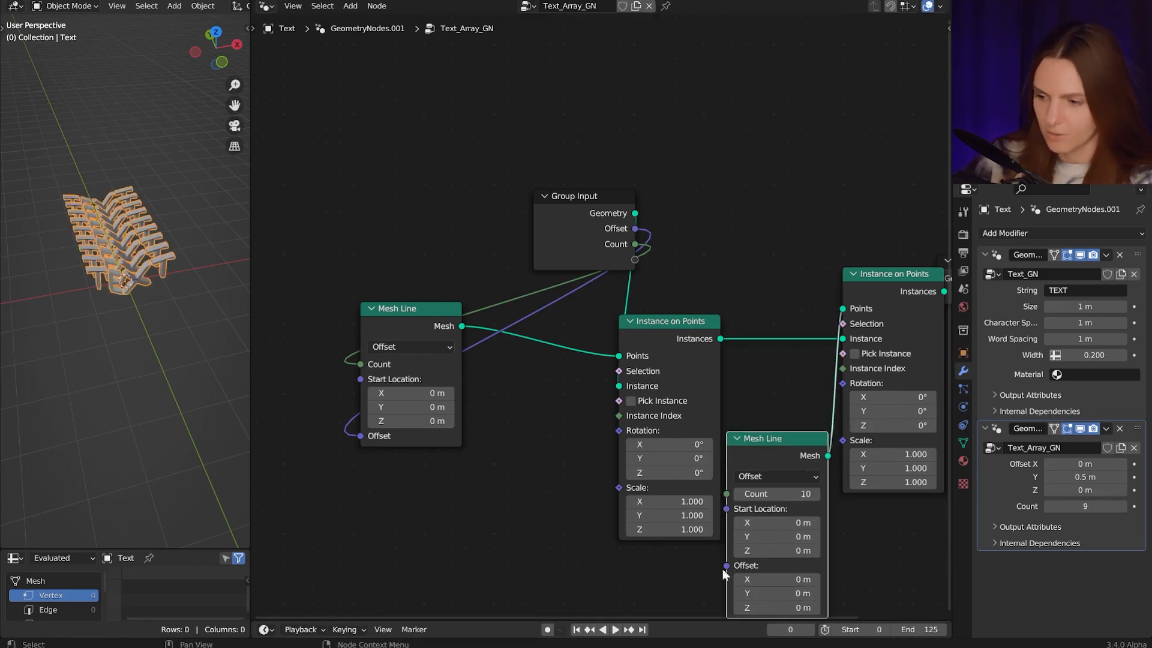
Expose the second Mesh Line's Offset as a Group Input parameter and set its X to about 2.93 m in the modifier.
{"action": "left_click_drag", "start_coordinate": [727, 565], "coordinate": [632, 262]}
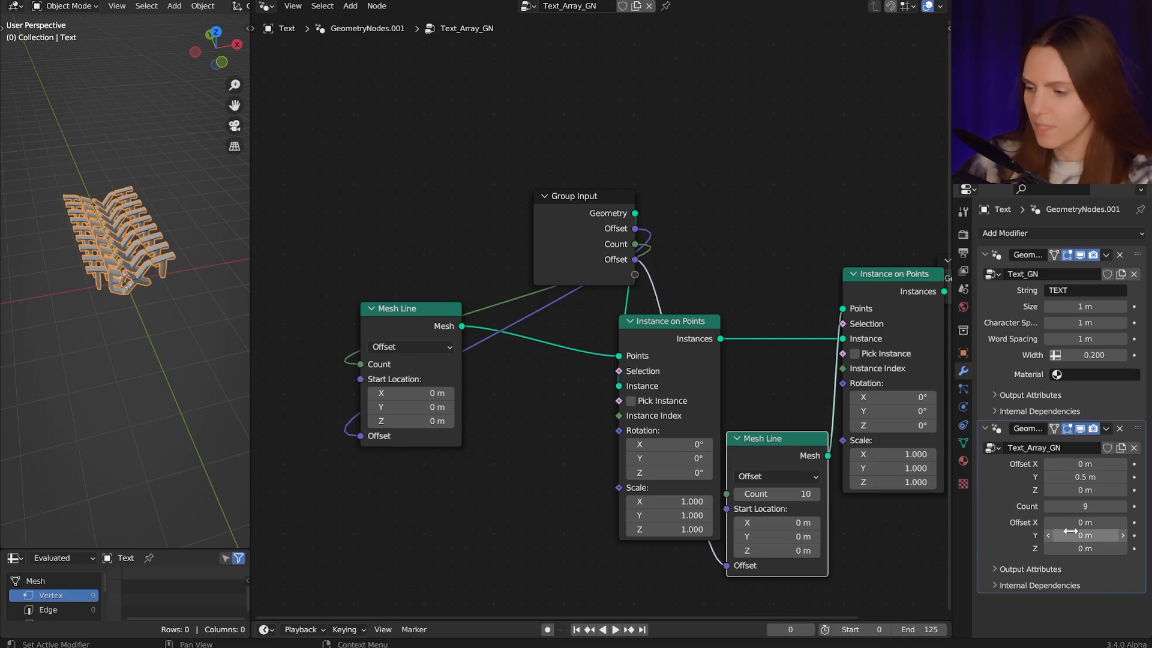
{"action": "left_click_drag", "start_coordinate": [1071, 522], "coordinate": [1110, 522]}
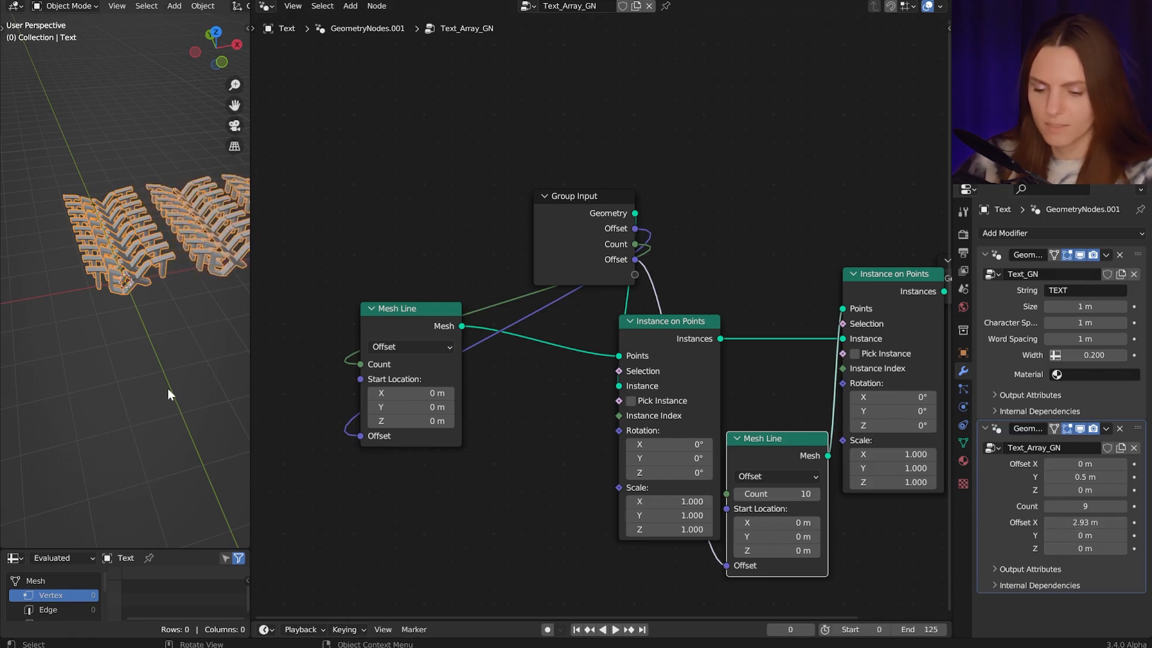
{"action": "middle_click_drag", "start_coordinate": [168, 389], "coordinate": [18, 415], "text": "shift"}
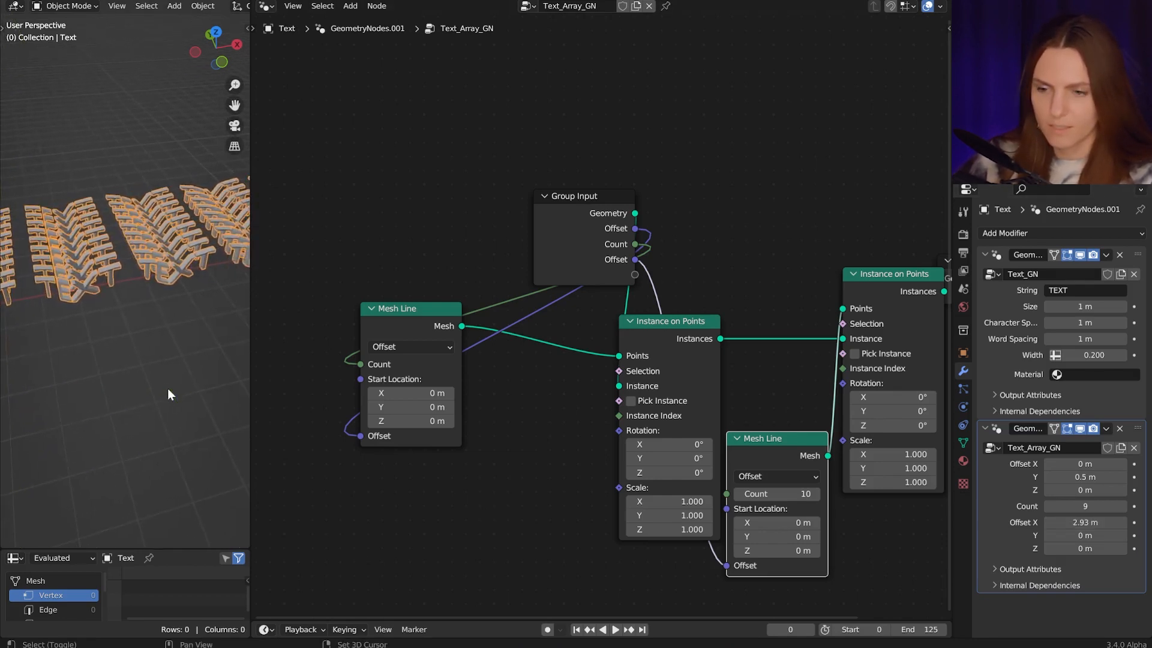
{"action": "scroll", "coordinate": [168, 387], "scroll_direction": "down", "scroll_amount": 3}
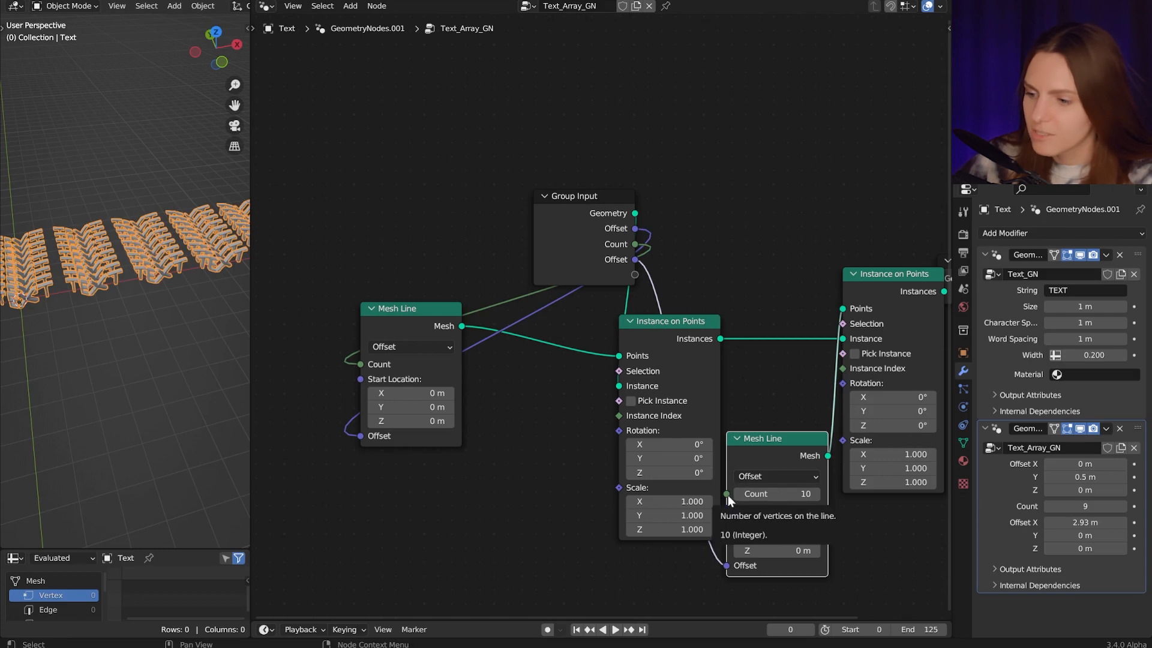
Expose the second Mesh Line's Count as a Group Input parameter and set it to 3 in the modifier.
{"action": "left_click_drag", "start_coordinate": [727, 494], "coordinate": [635, 276]}
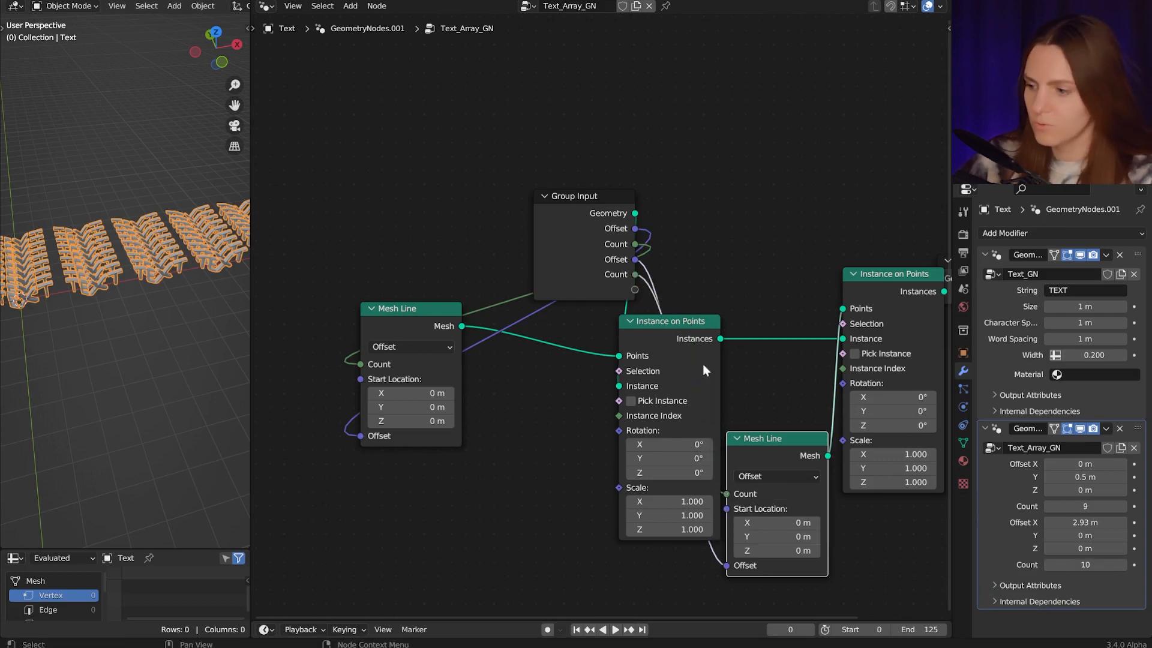
{"action": "left_click", "coordinate": [1085, 565]}
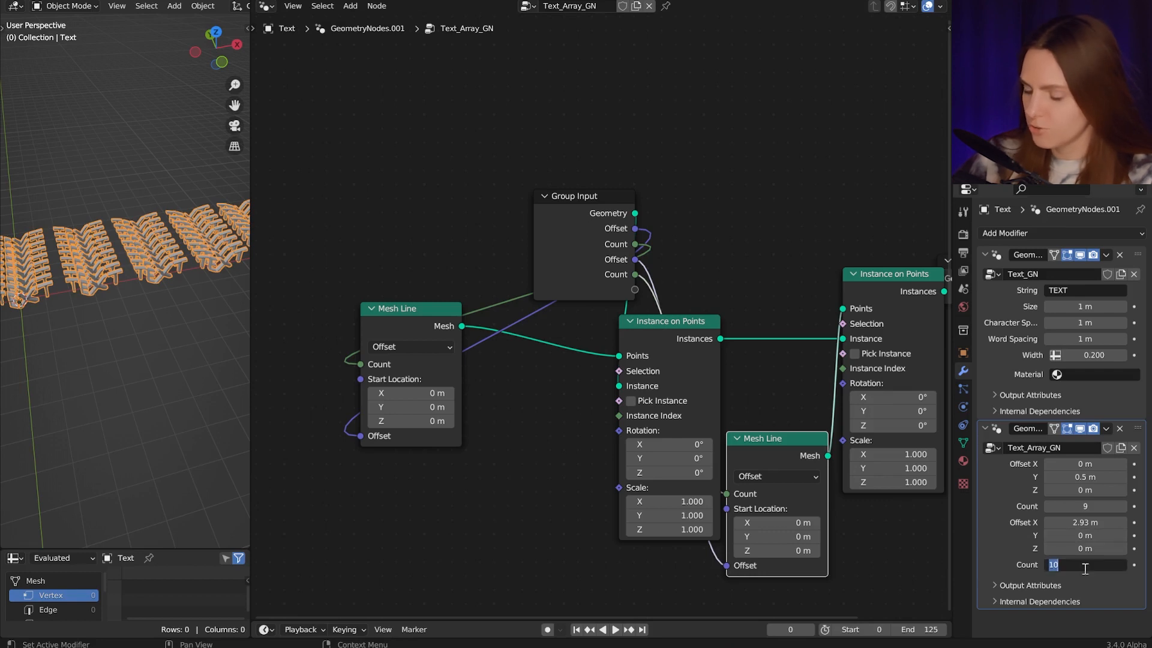
{"action": "type", "text": "3"}
{"action": "key", "text": "Return"}
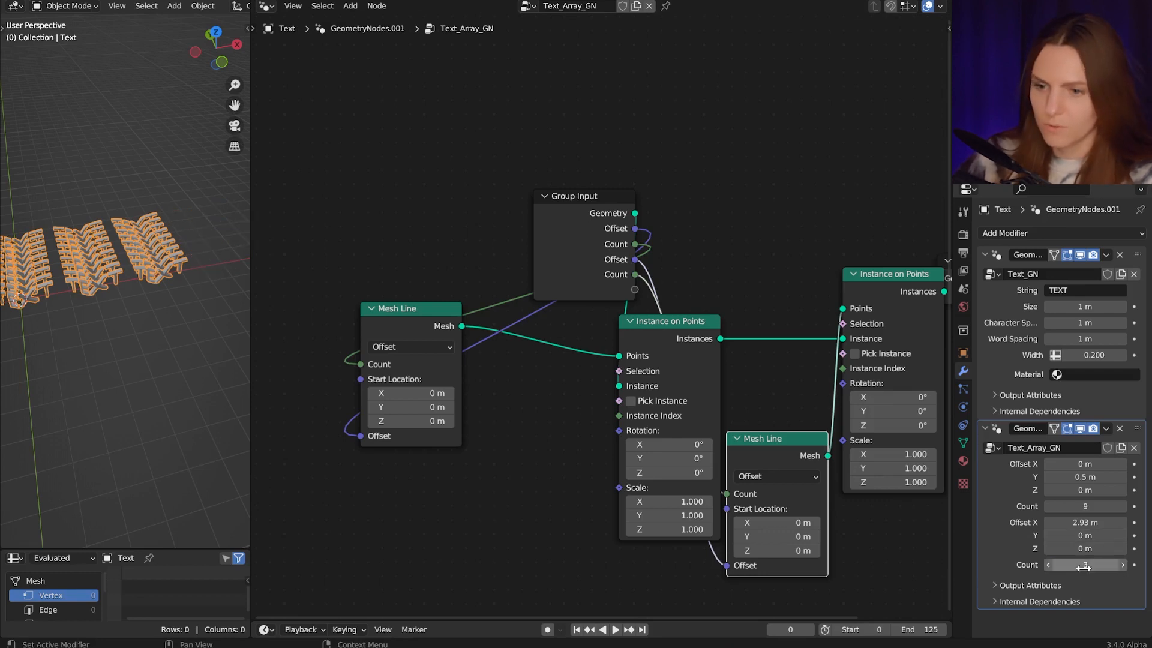
Rearrange the nodes into a row from Group Input through both Mesh Line and Instance on Points pairs to Group Output.
{"action": "middle_click_drag", "start_coordinate": [102, 448], "coordinate": [137, 427]}
{"action": "middle_click_drag", "start_coordinate": [48, 311], "coordinate": [109, 344], "text": "shift"}
{"action": "middle_click_drag", "start_coordinate": [890, 518], "coordinate": [719, 507]}
{"action": "left_click_drag", "start_coordinate": [829, 250], "coordinate": [884, 249]}
{"action": "left_click_drag", "start_coordinate": [723, 262], "coordinate": [753, 262]}
{"action": "left_click_drag", "start_coordinate": [610, 431], "coordinate": [649, 252]}
{"action": "scroll", "coordinate": [416, 190], "scroll_direction": "down", "scroll_amount": 2}
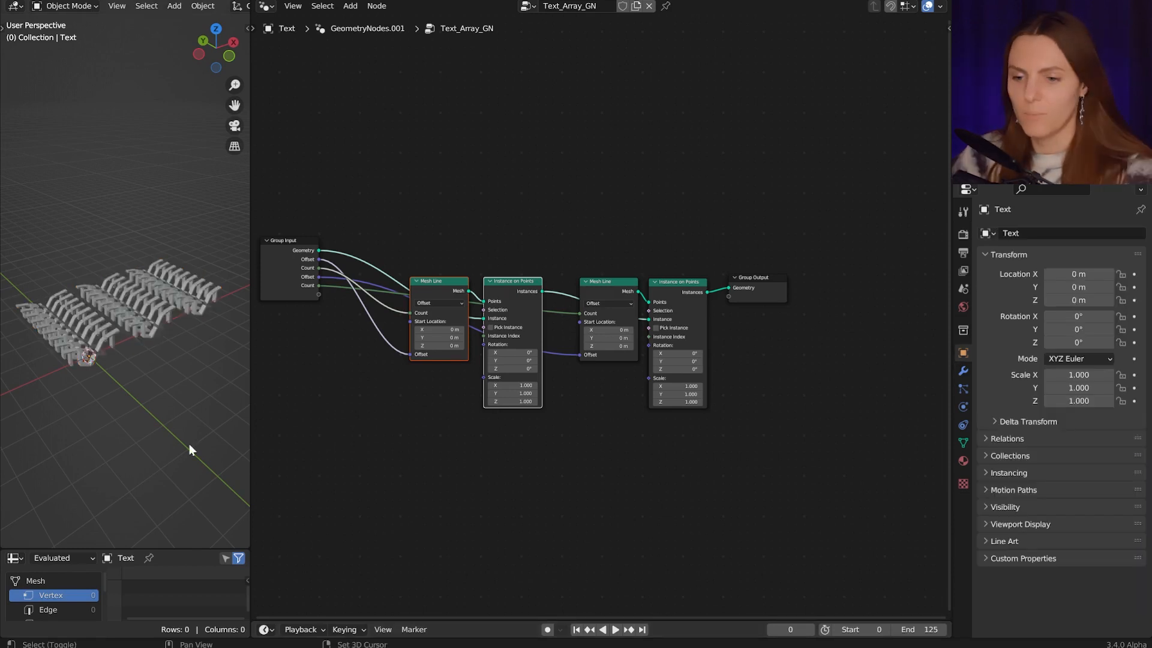
Add a camera to the scene and set its X, Y and Z rotation to 0°.
{"action": "key", "text": "shift+a"}
{"action": "left_click", "coordinate": [191, 448]}
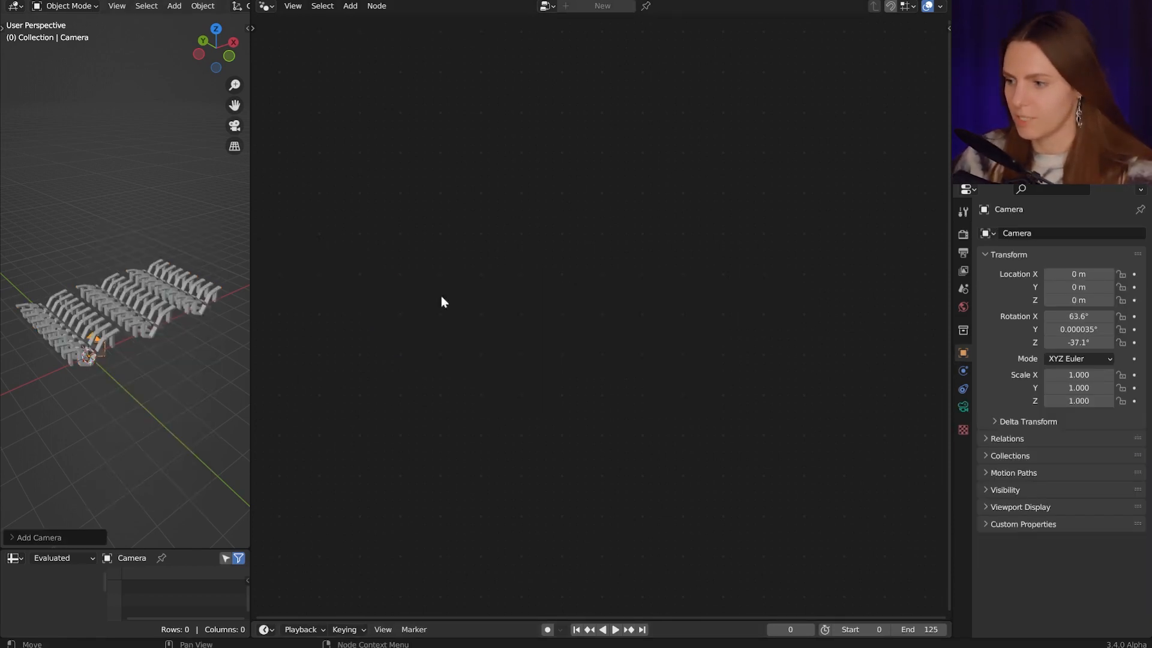
{"action": "left_click_drag", "start_coordinate": [1085, 319], "coordinate": [1085, 342]}
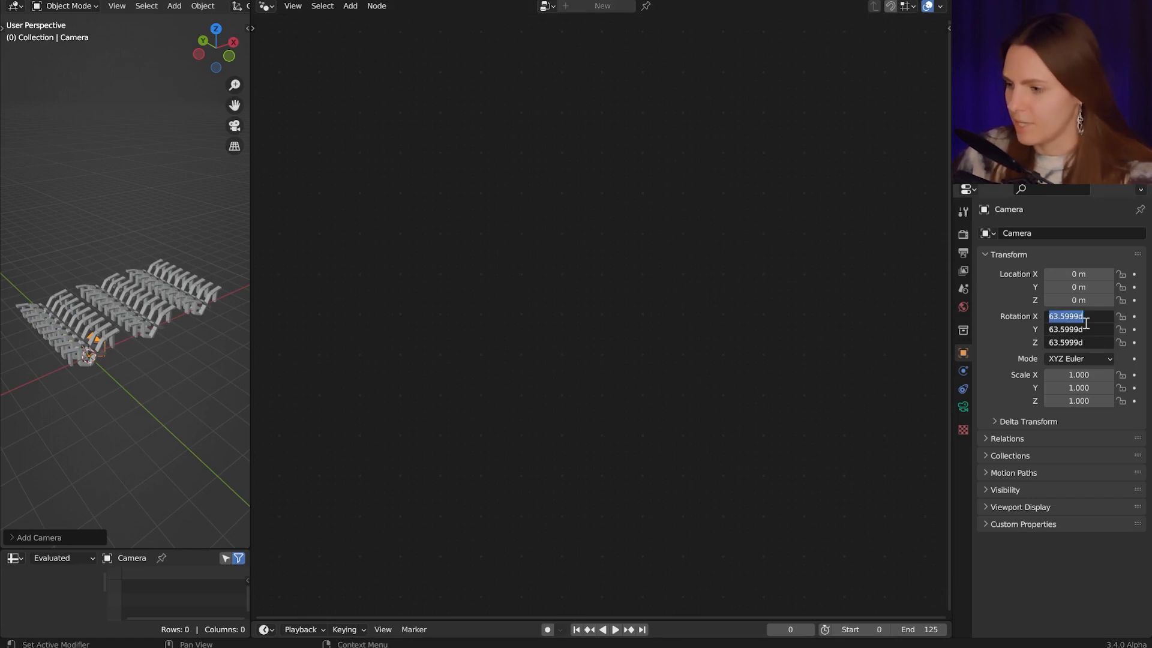
{"action": "type", "text": "0"}
{"action": "key", "text": "Return"}
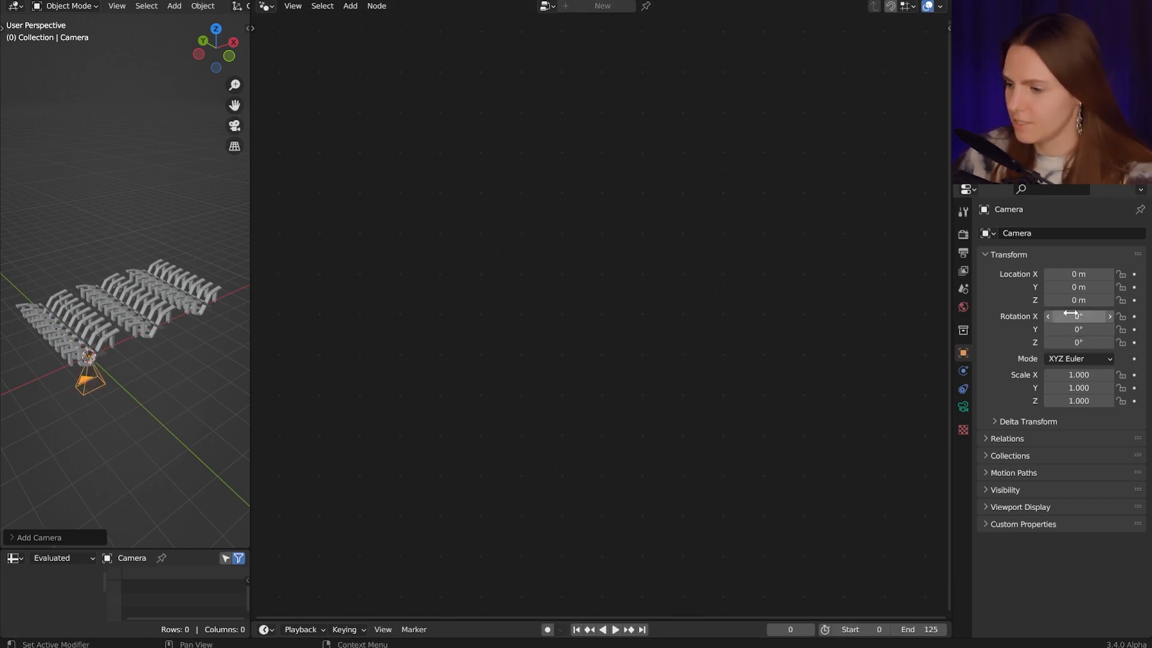
Set the camera's rotation to 60° on X and -45° on Z.
{"action": "left_click", "coordinate": [1072, 315]}
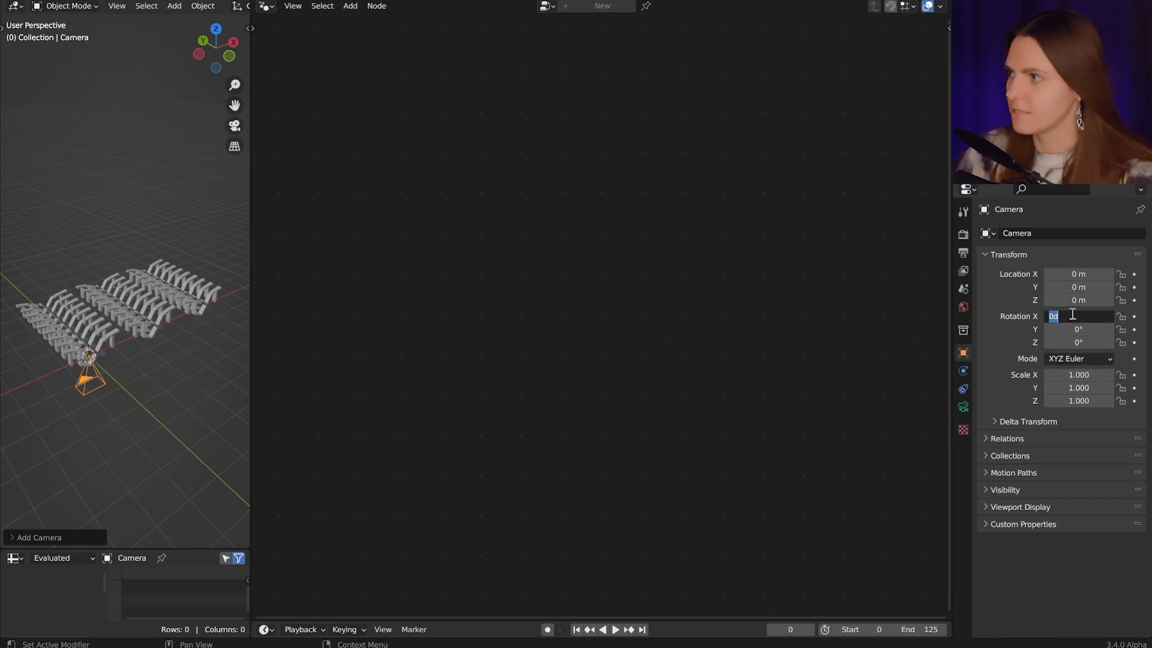
{"action": "type", "text": "6"}
{"action": "key", "text": "Return"}
{"action": "left_click", "coordinate": [1082, 340]}
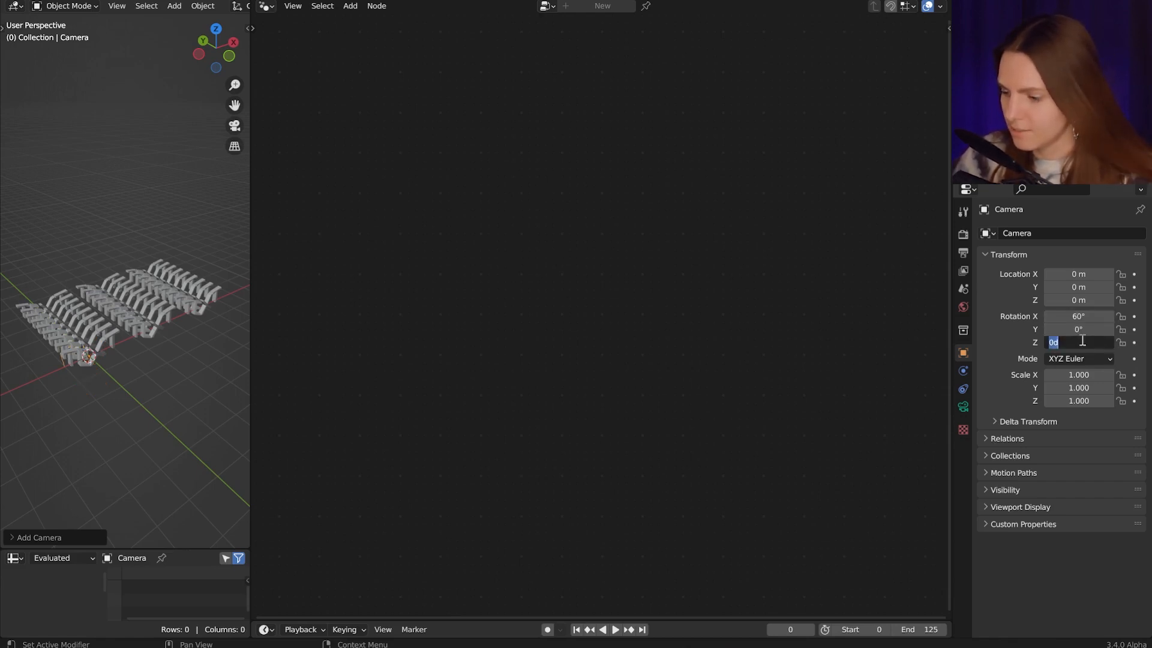
{"action": "type", "text": "-45"}
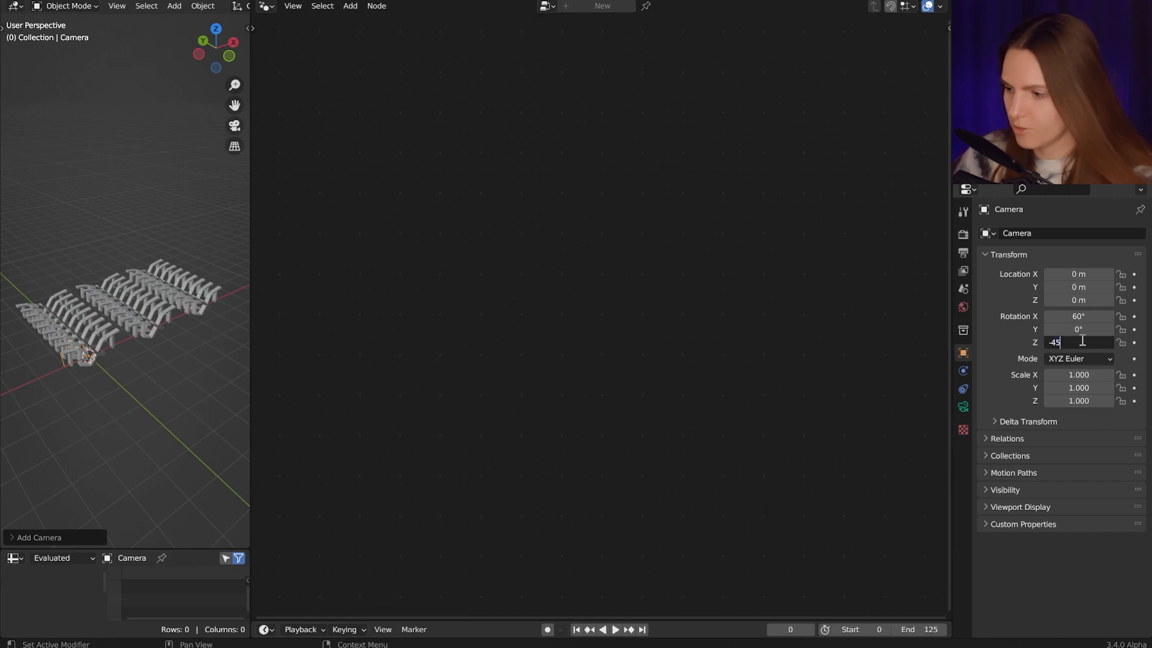
{"action": "key", "text": "Return"}
Set the camera's location to X -5 m, Y -5 m and Z 5 m.
{"action": "left_click", "coordinate": [1080, 273]}
{"action": "type", "text": "5"}
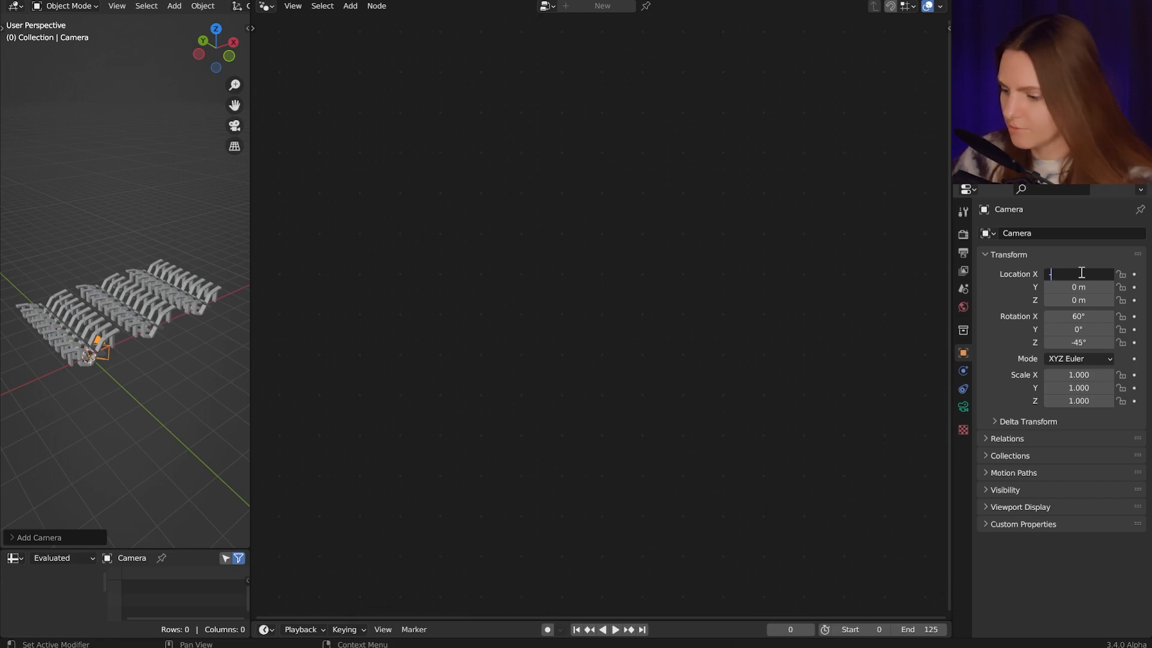
{"action": "left_click", "coordinate": [1081, 287]}
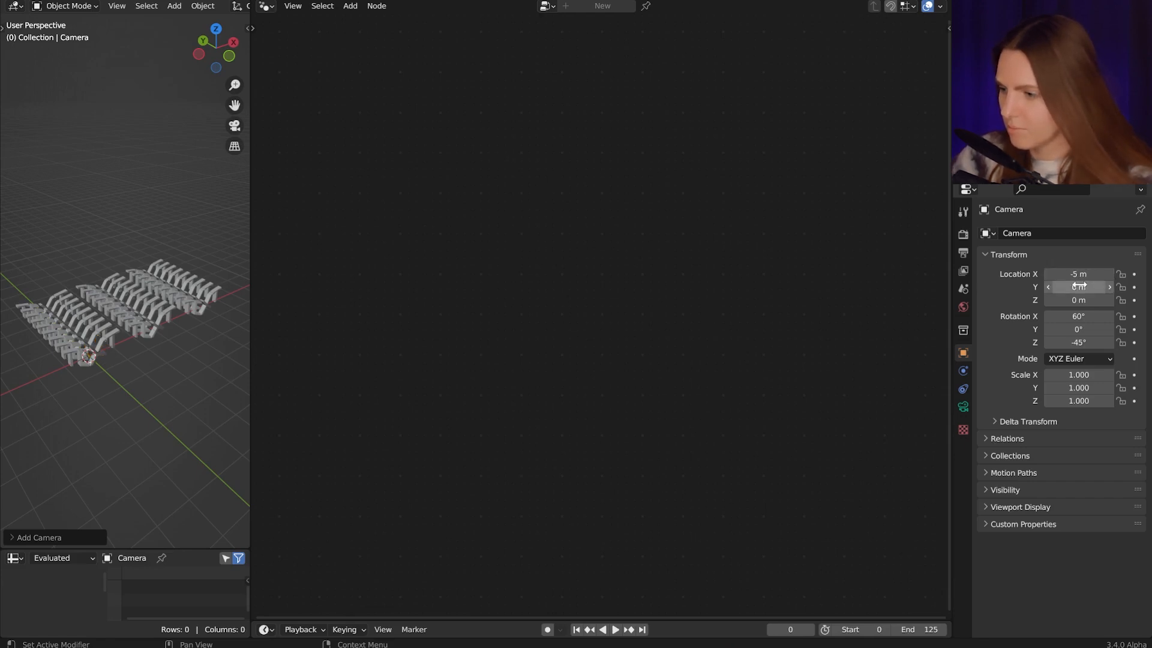
{"action": "type", "text": "-"}
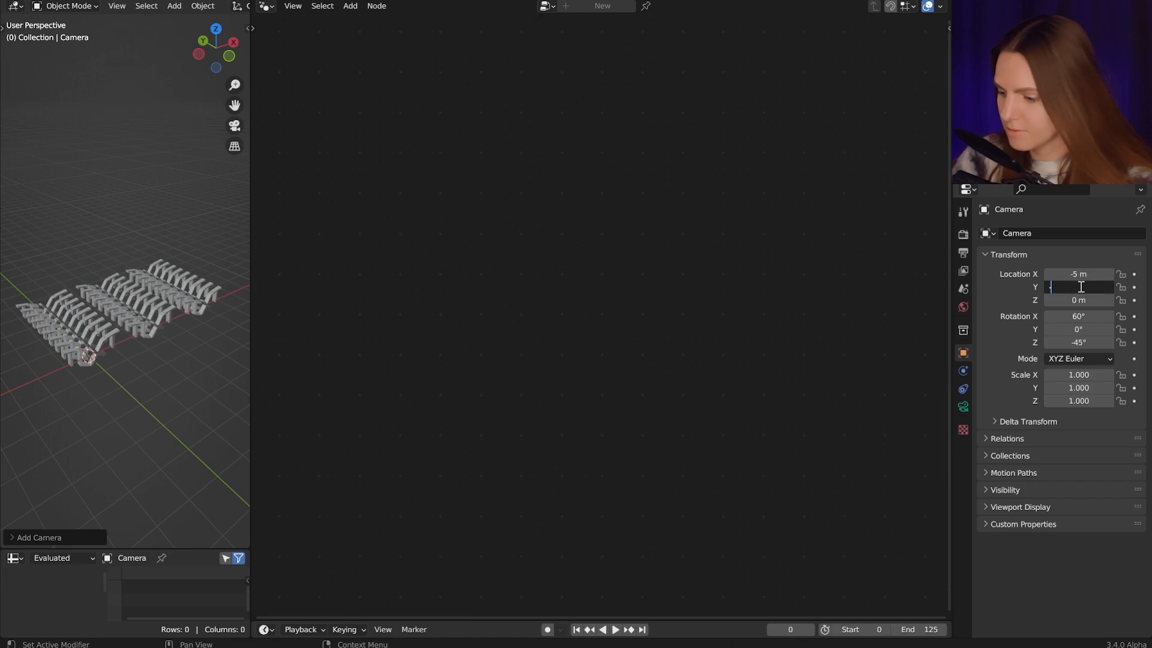
{"action": "type", "text": "5"}
{"action": "key", "text": "Return"}
{"action": "left_click", "coordinate": [1075, 300]}
{"action": "type", "text": "5"}
{"action": "key", "text": "Return"}
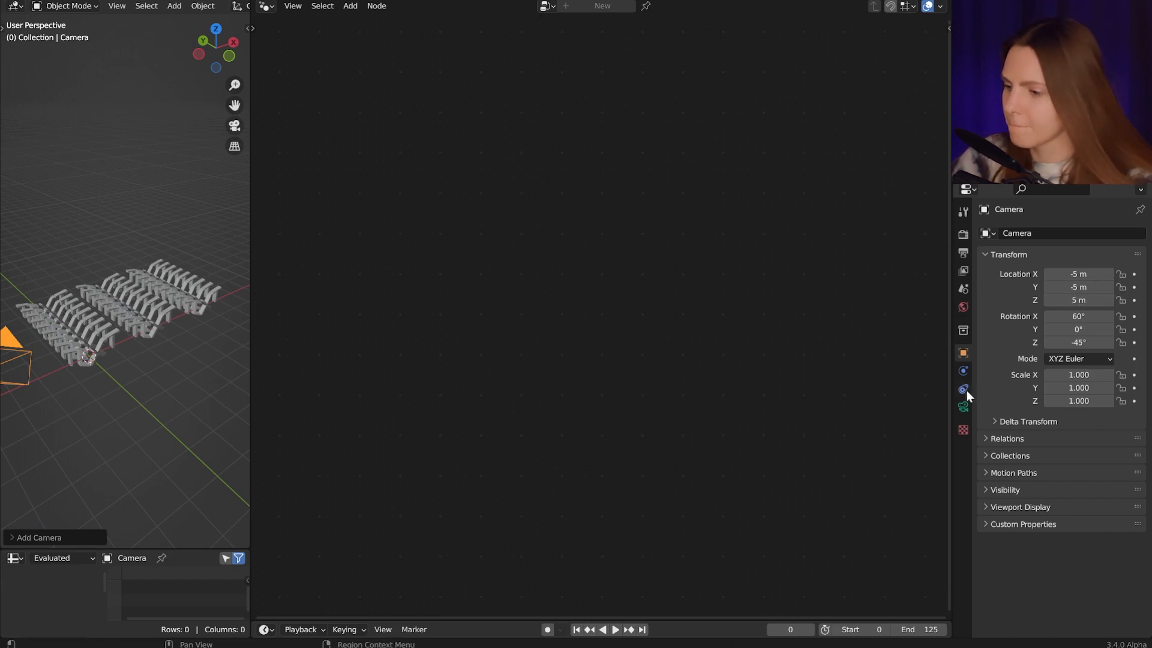
Change the camera's lens type to Orthographic and switch the viewport to the camera view.
{"action": "left_click", "coordinate": [962, 407]}
{"action": "left_click", "coordinate": [1093, 275]}
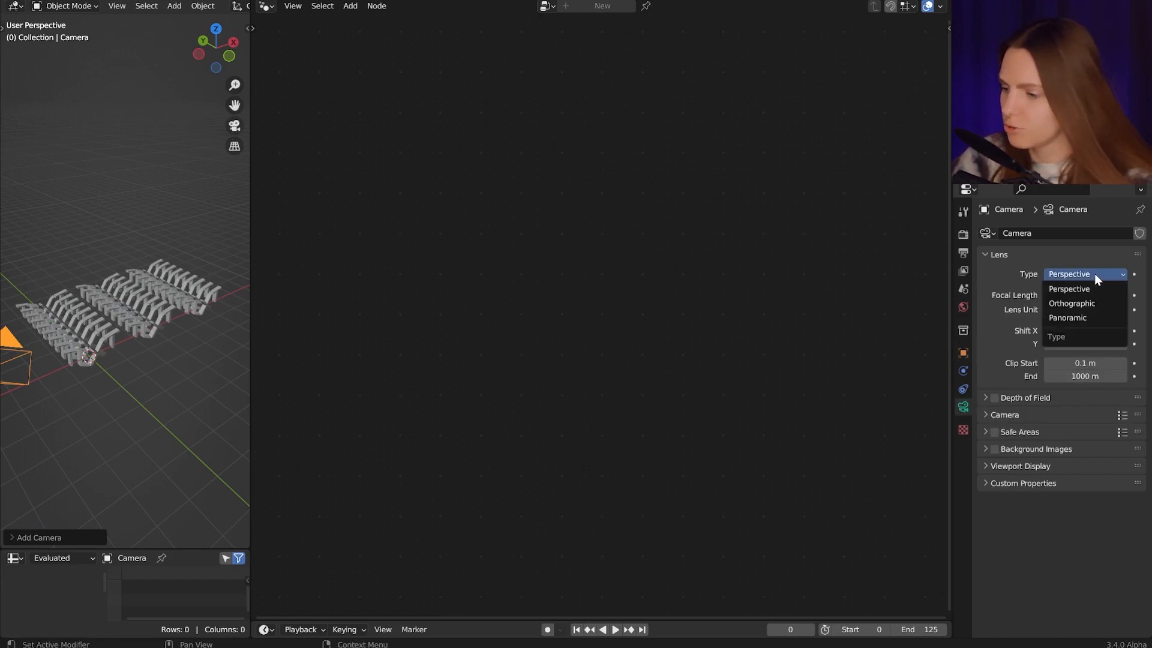
{"action": "left_click", "coordinate": [1095, 303]}
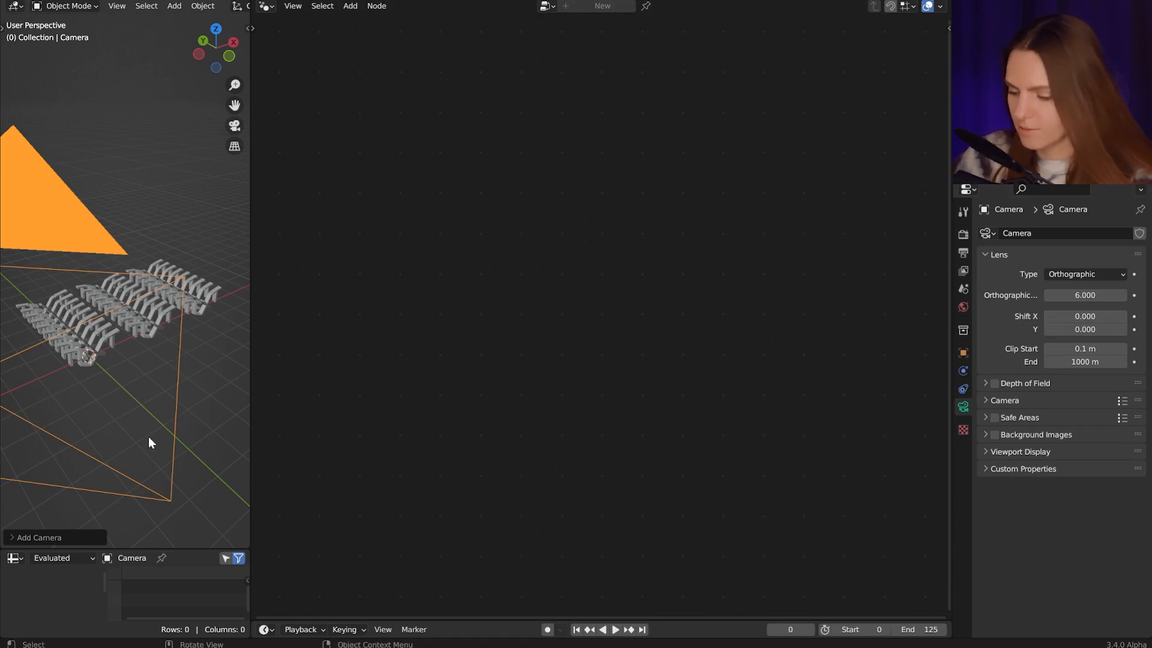
{"action": "key", "text": "KP_0"}
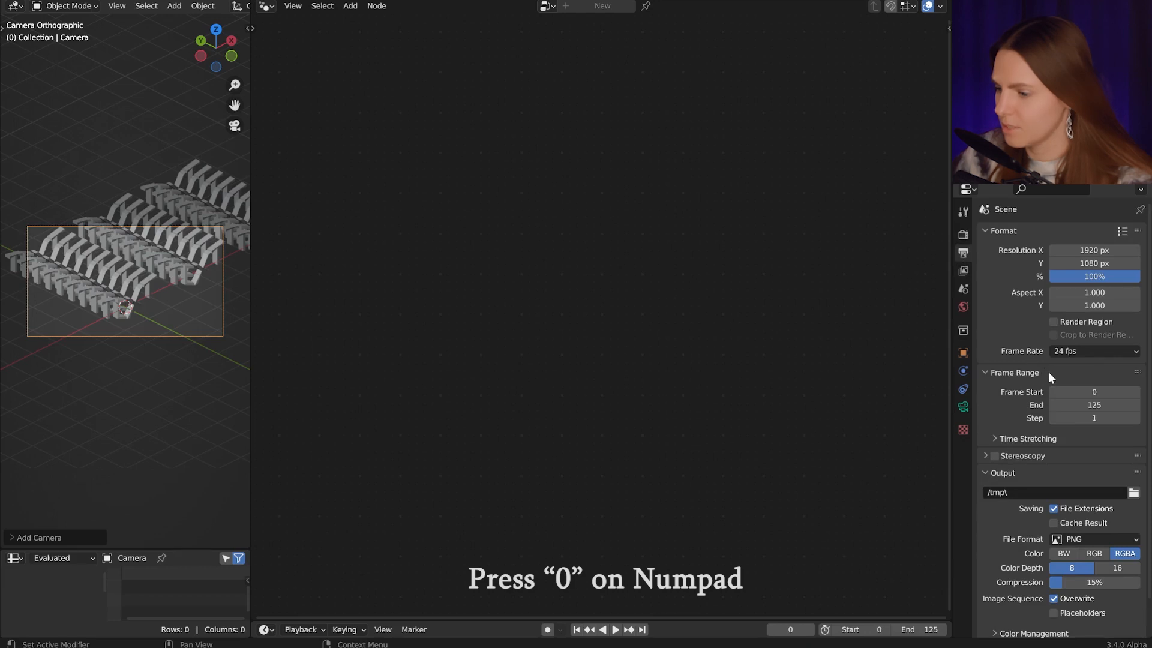
Set the render resolution to 1080 px by 1920 px and the frame rate to 30 fps.
{"action": "left_click", "coordinate": [1089, 251]}
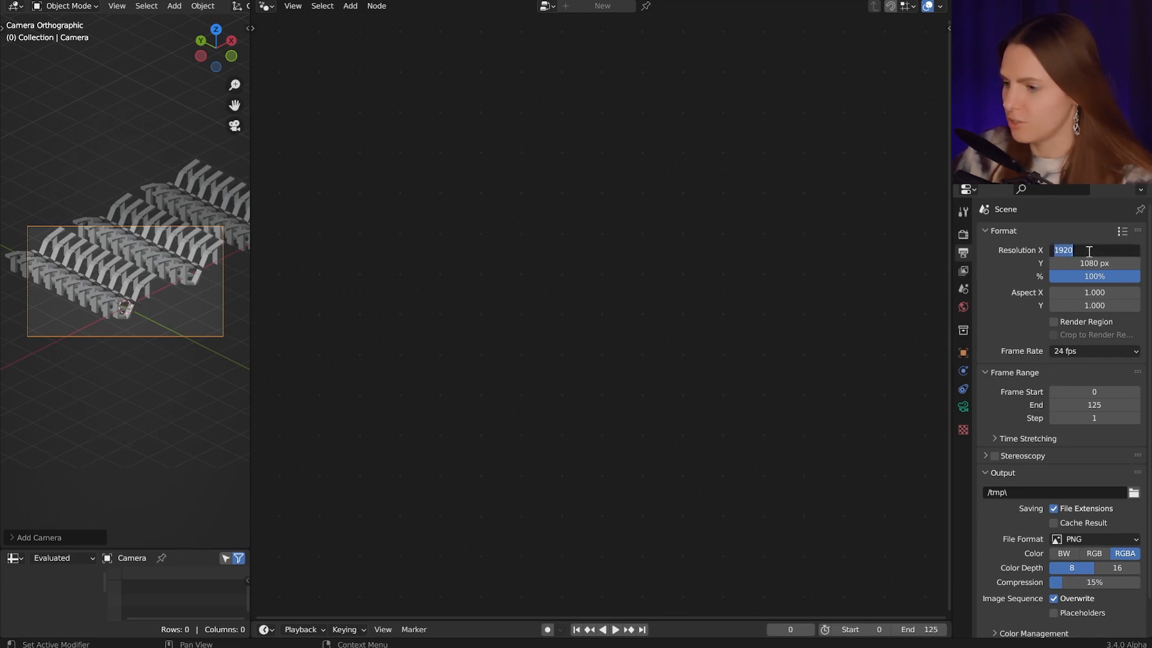
{"action": "type", "text": "1080"}
{"action": "key", "text": "Return"}
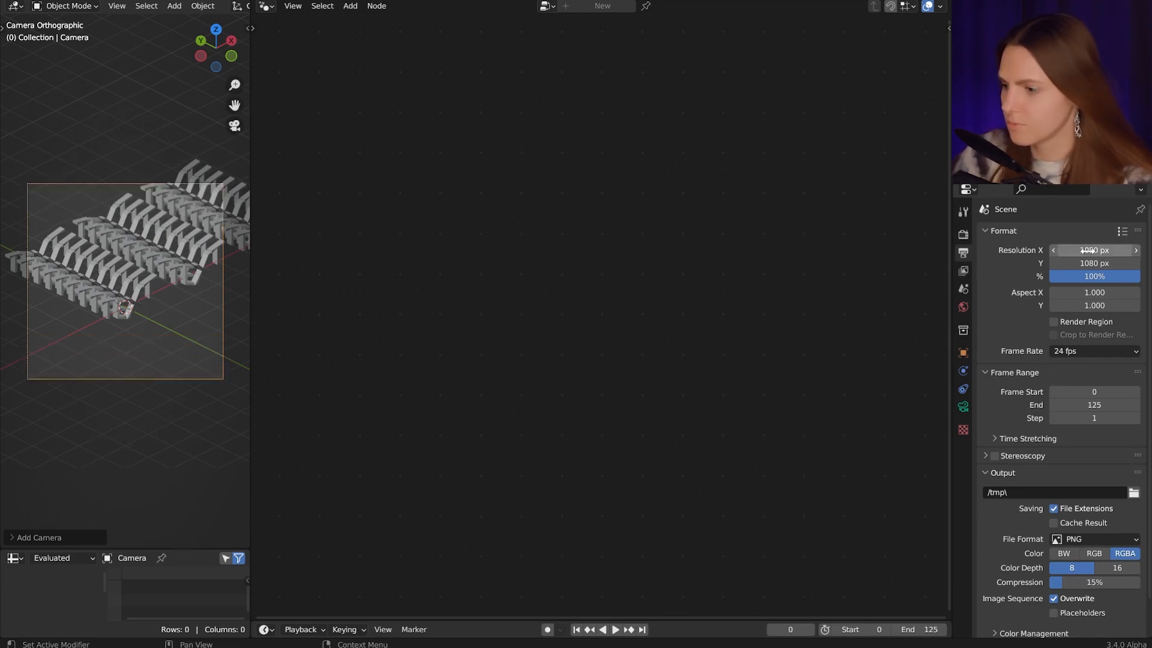
{"action": "left_click", "coordinate": [1092, 262]}
{"action": "type", "text": "1"}
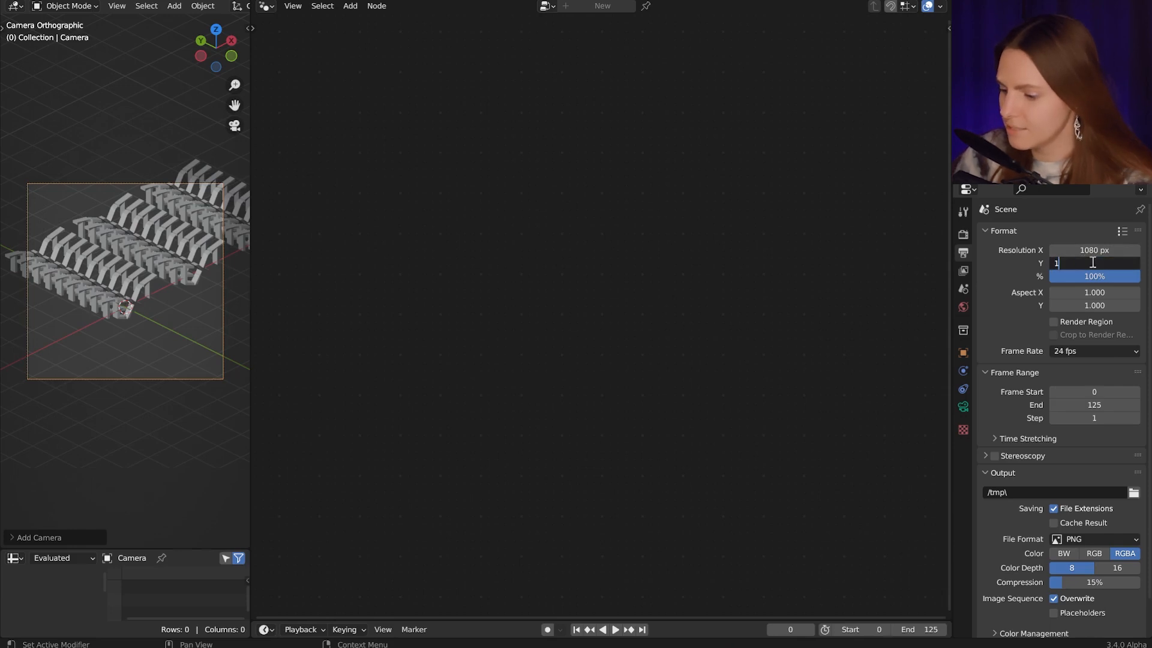
{"action": "type", "text": "920"}
{"action": "key", "text": "Return"}
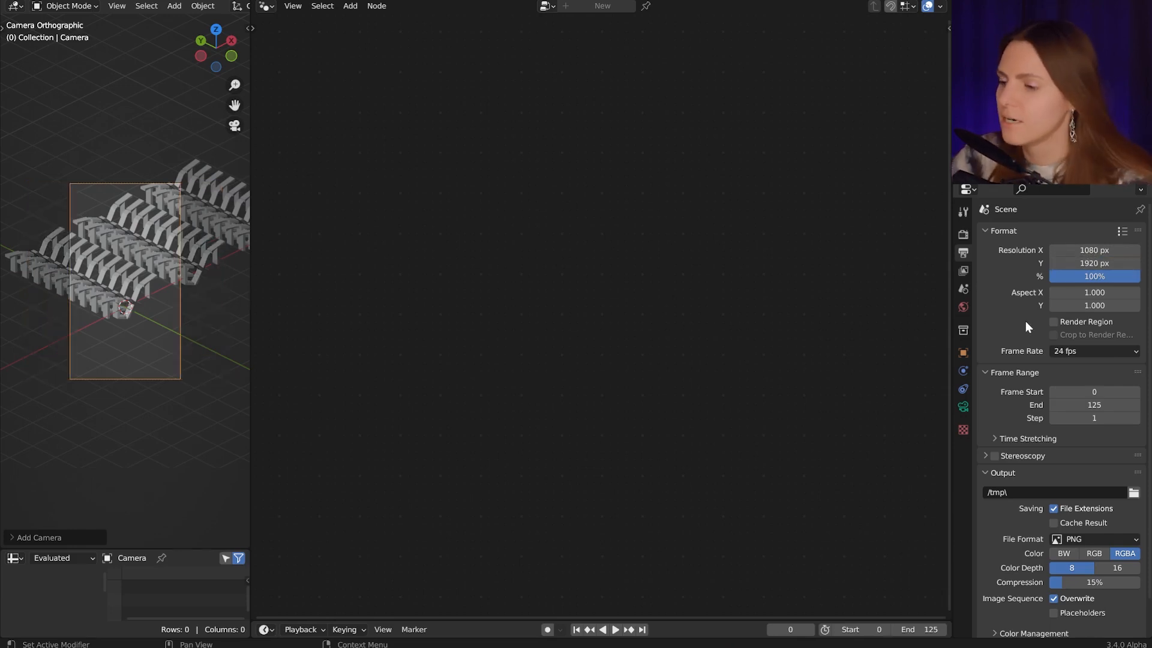
{"action": "left_click", "coordinate": [1086, 351]}
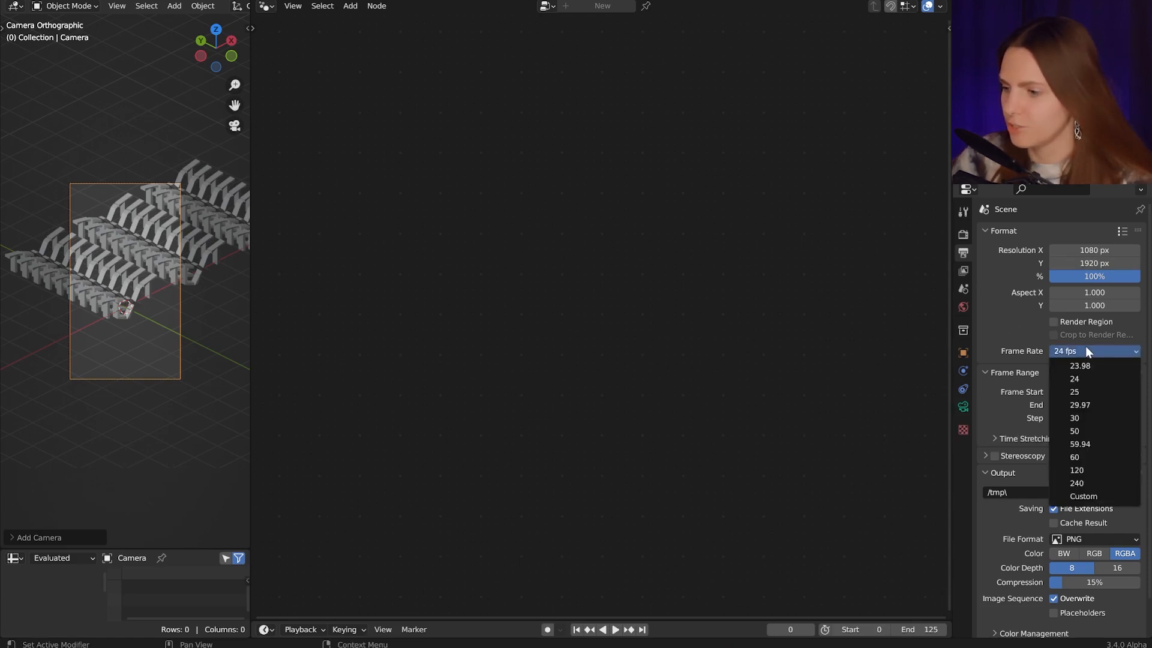
{"action": "left_click", "coordinate": [1105, 419]}
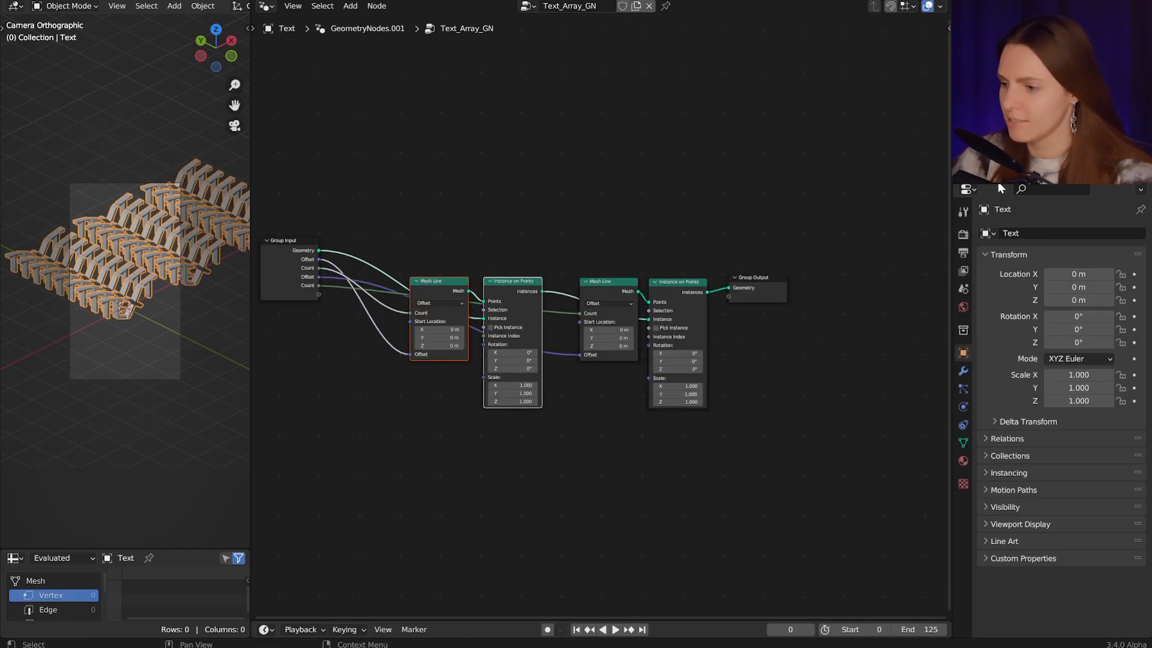
Insert a Transform node between the second Instance on Points and the Group Output, and expose its Translation as a group input.
{"action": "left_click", "coordinate": [962, 371]}
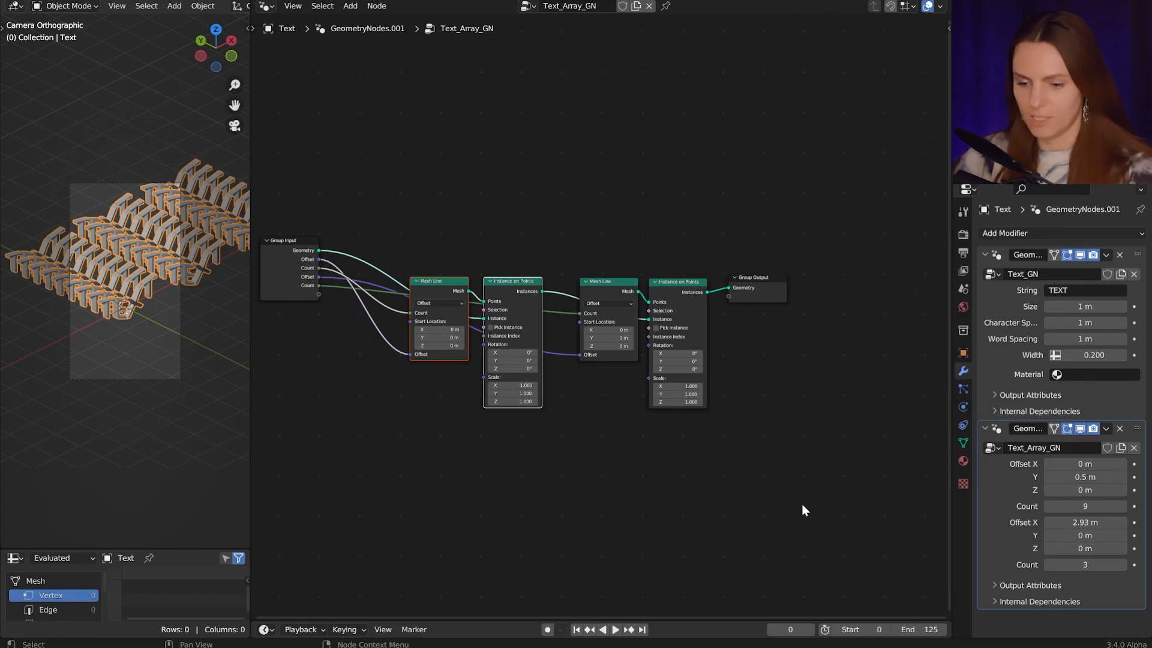
{"action": "key", "text": "shift+a"}
{"action": "mouse_move", "coordinate": [805, 509]}
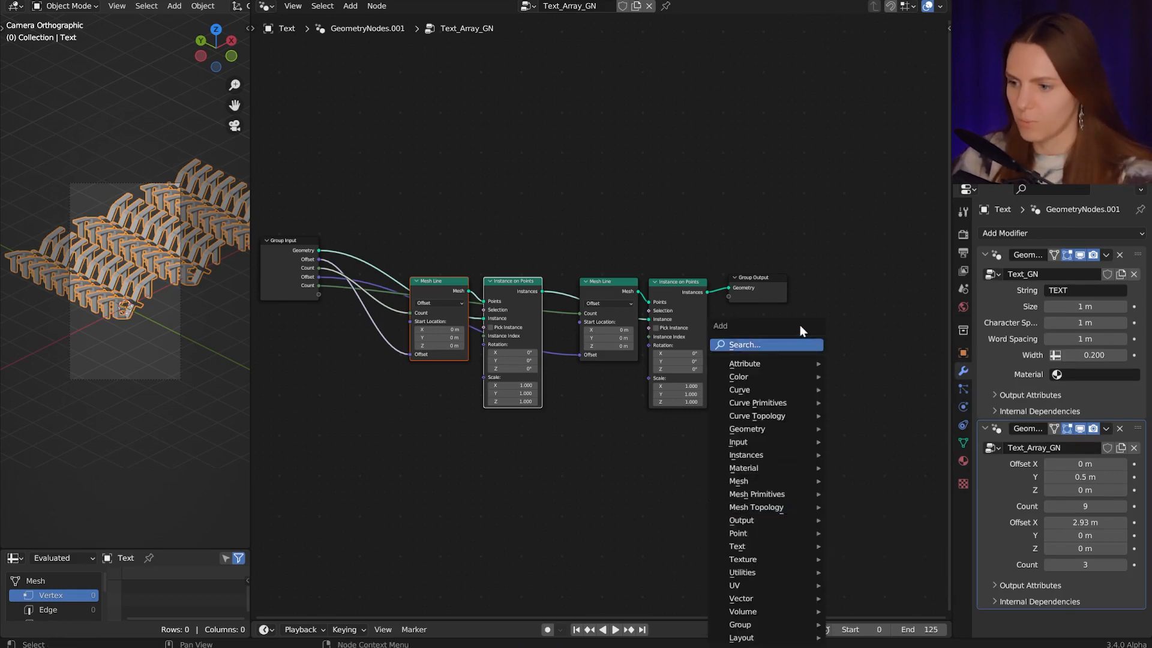
{"action": "left_click", "coordinate": [800, 346]}
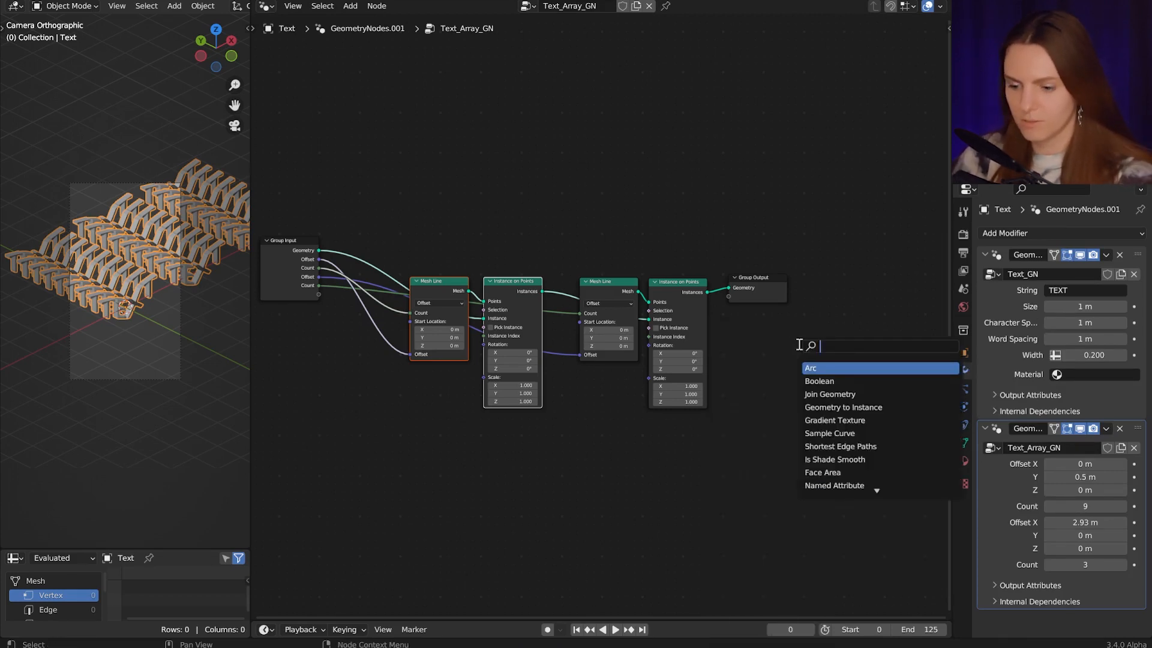
{"action": "type", "text": "tran"}
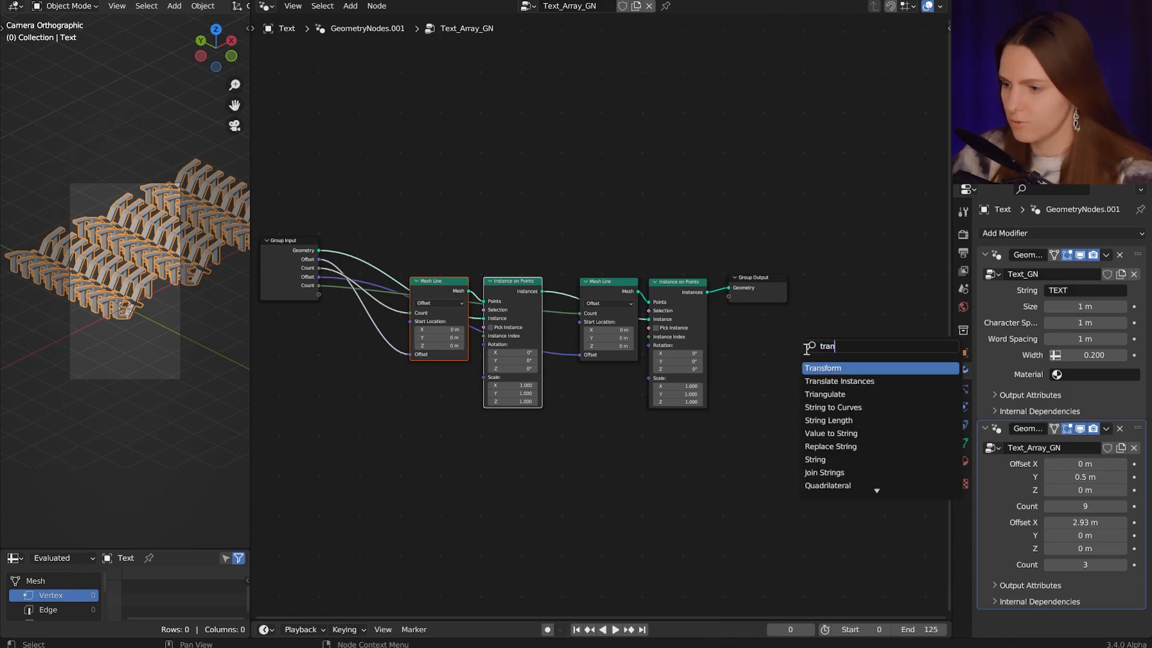
{"action": "left_click", "coordinate": [823, 367]}
{"action": "left_click", "coordinate": [717, 307]}
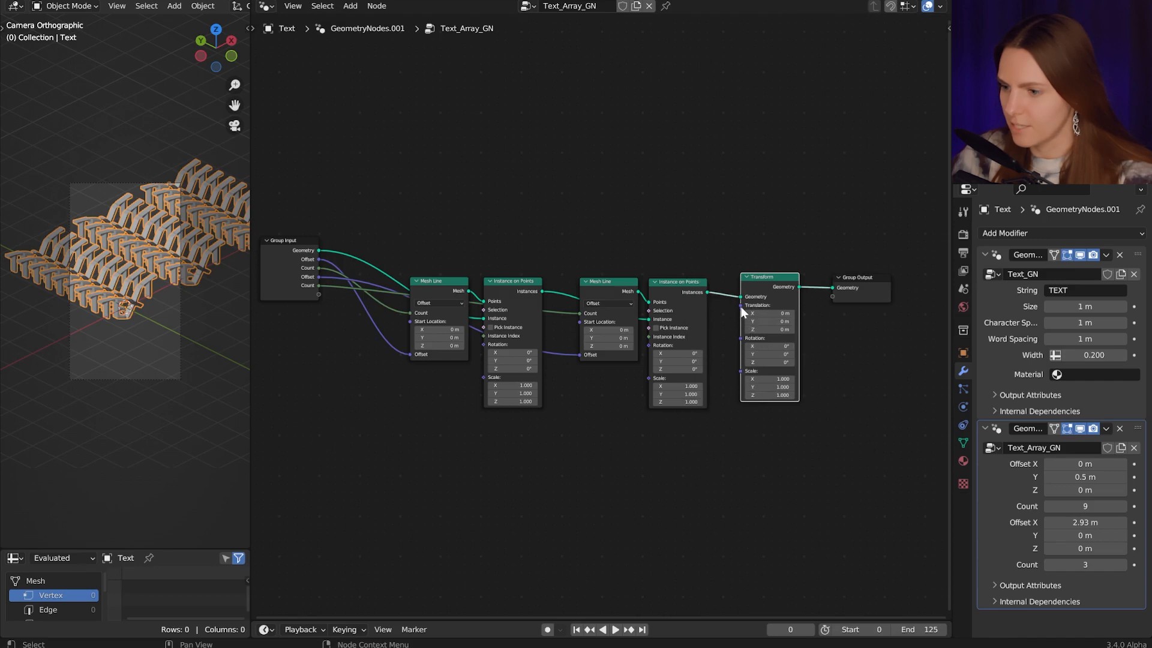
{"action": "left_click_drag", "start_coordinate": [742, 306], "coordinate": [318, 293]}
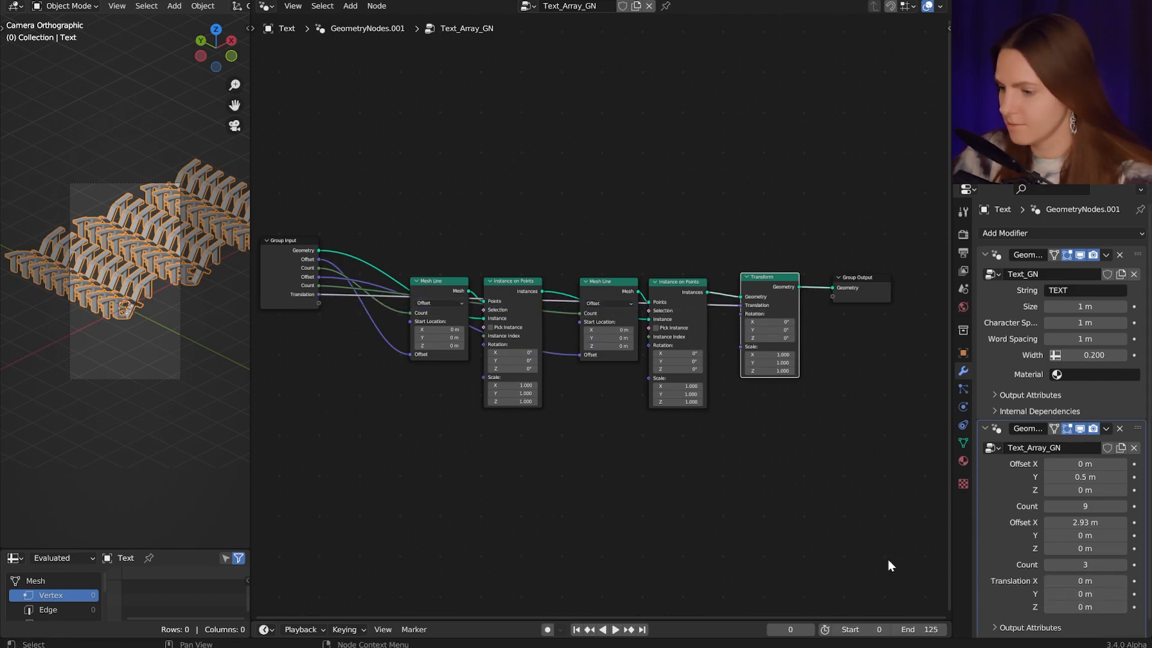
Set the Text_Array_GN modifier's Translation to X -2.62 m and Y -4.42 m, first Count to 23 and second Offset X to 3.35 m.
{"action": "scroll", "coordinate": [996, 574], "scroll_direction": "down", "scroll_amount": 1}
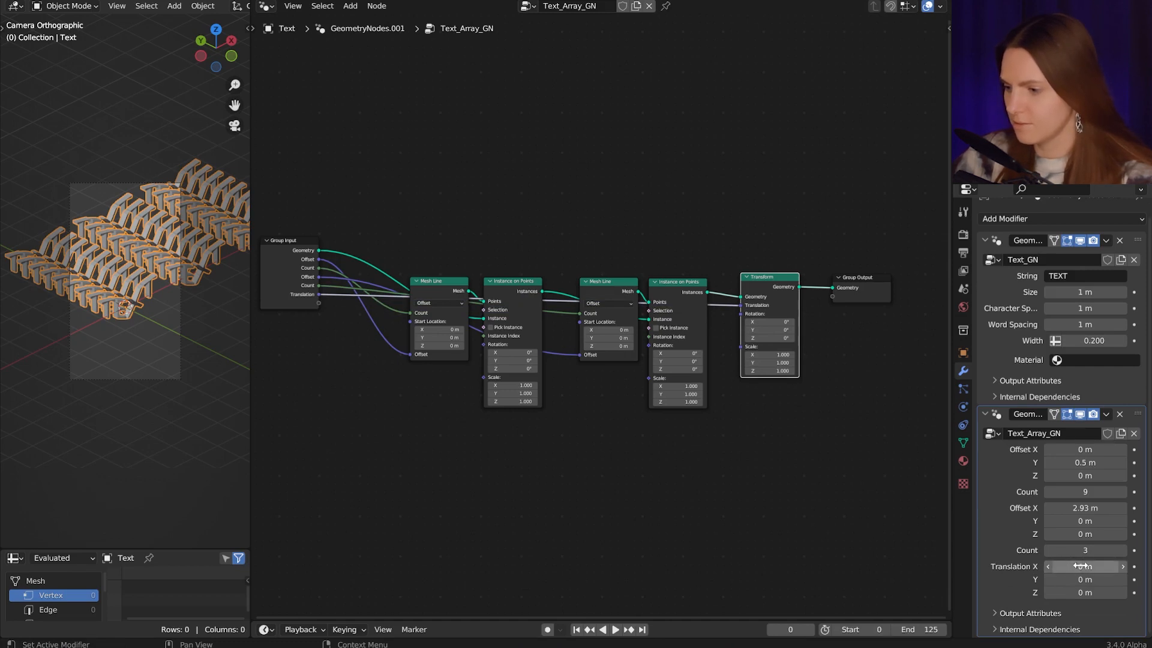
{"action": "left_click_drag", "start_coordinate": [1080, 566], "coordinate": [990, 566]}
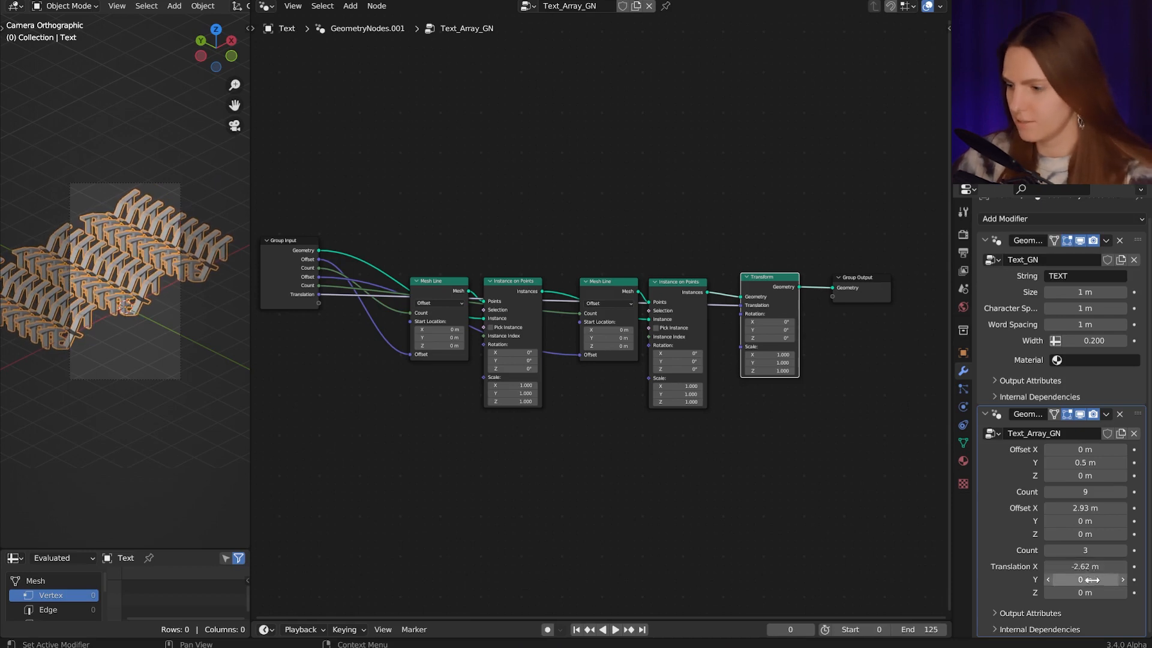
{"action": "left_click_drag", "start_coordinate": [1087, 581], "coordinate": [978, 580]}
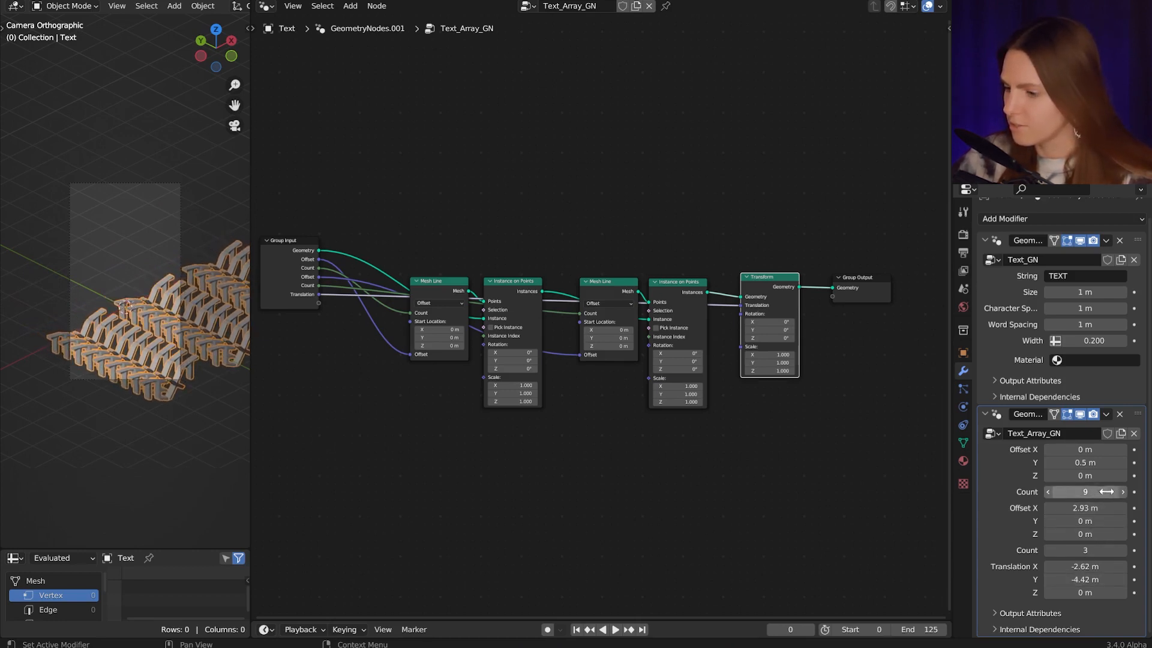
{"action": "left_click_drag", "start_coordinate": [1089, 493], "coordinate": [1107, 492]}
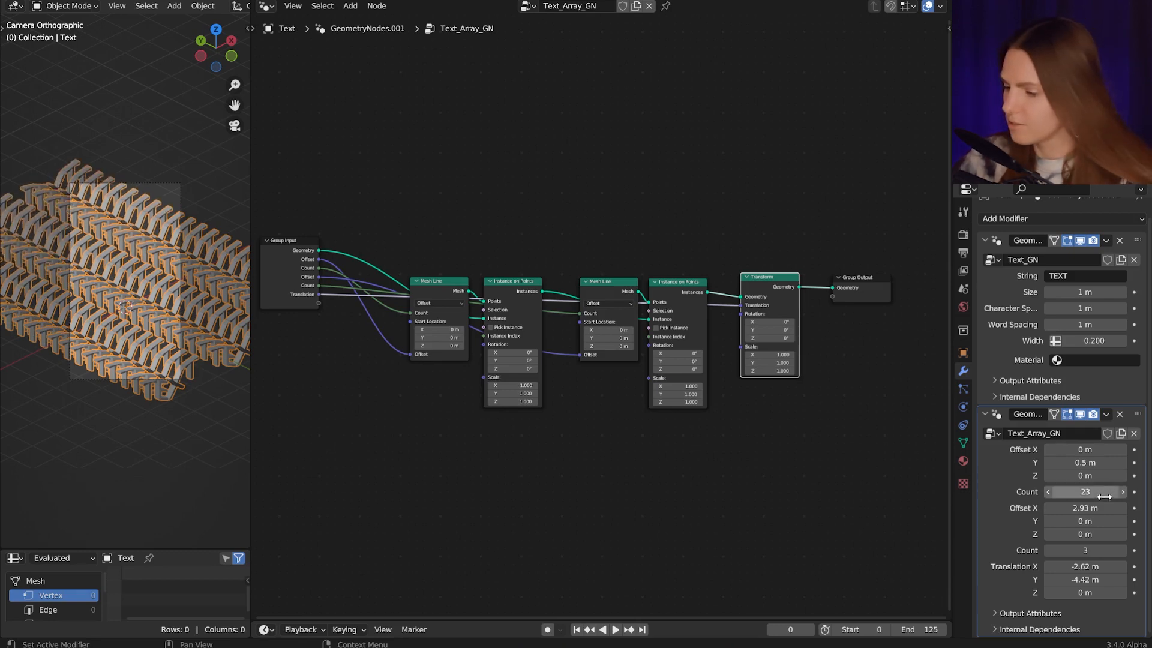
{"action": "left_click_drag", "start_coordinate": [1089, 508], "coordinate": [1109, 508]}
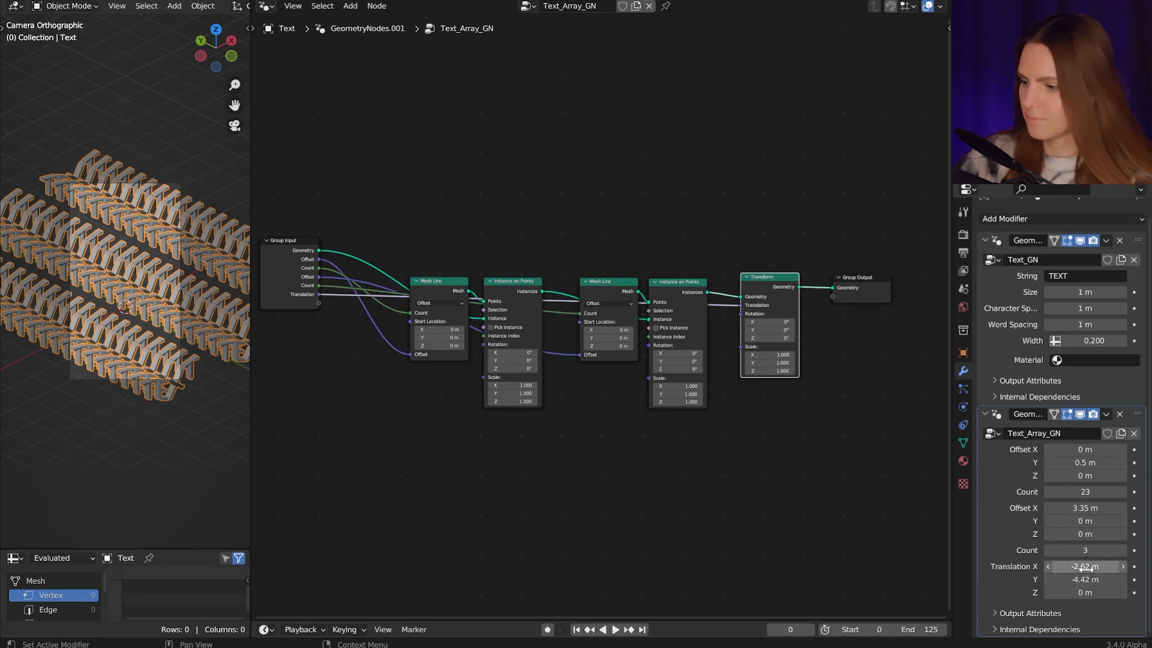
Set the text array's Translation to X -2.6 m and Y -4.65 m, and its first Offset Y to 0.95 m.
{"action": "left_click_drag", "start_coordinate": [1085, 567], "coordinate": [1071, 580]}
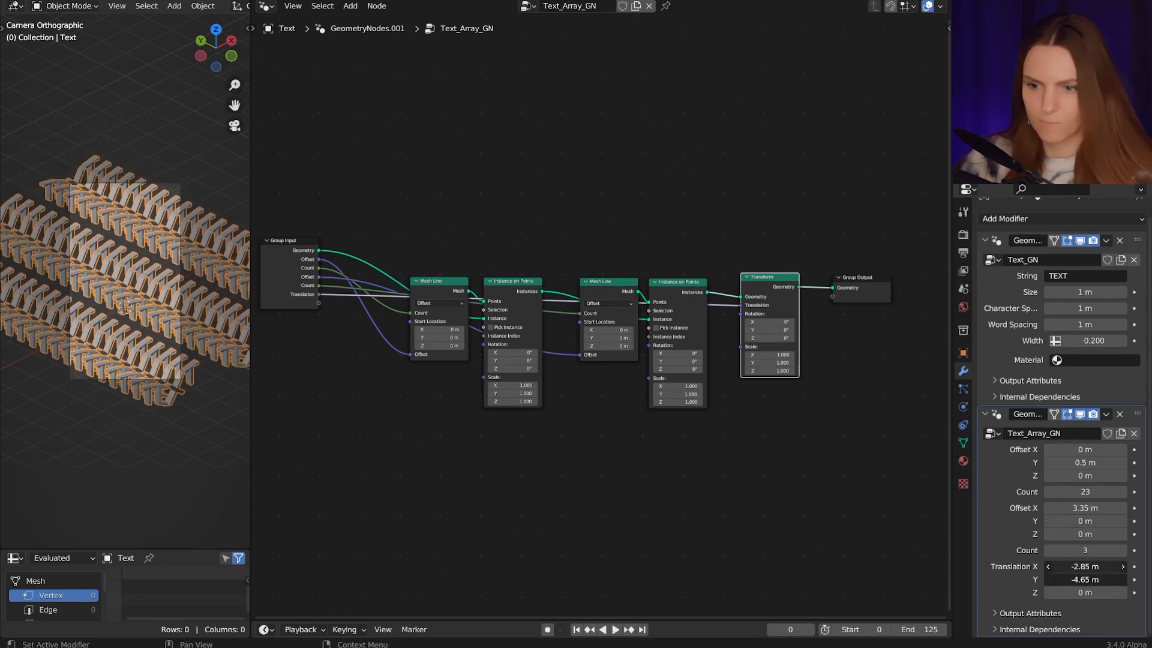
{"action": "left_click", "coordinate": [1086, 566]}
{"action": "type", "text": "-2.6"}
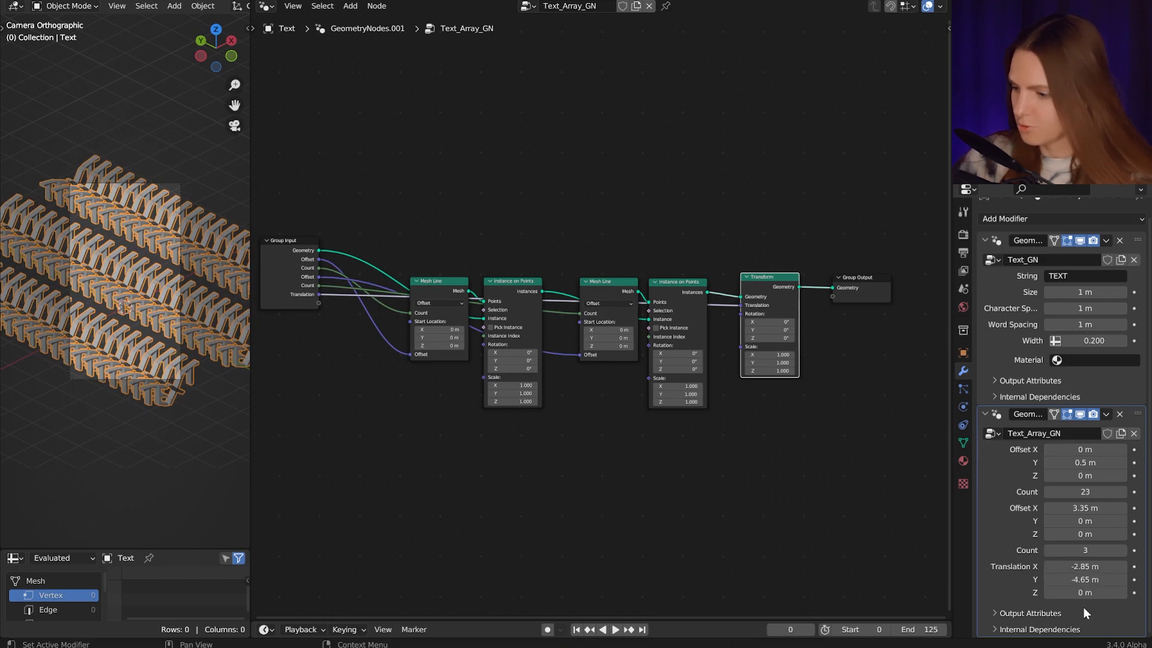
{"action": "key", "text": "Return"}
{"action": "key", "text": "space"}
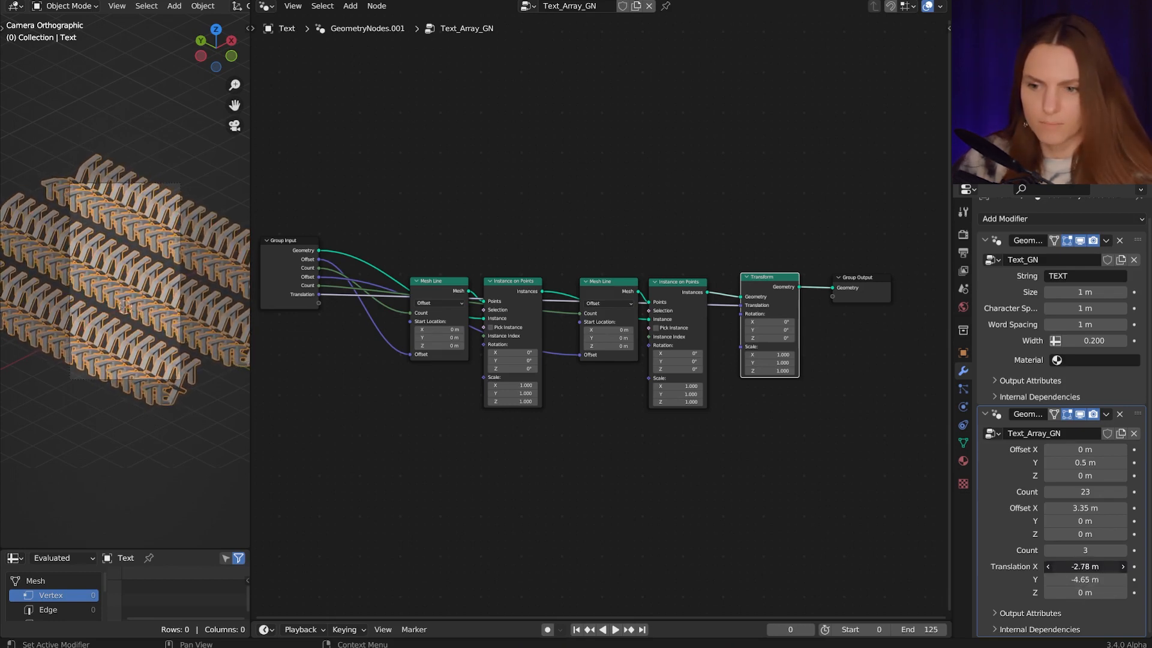
{"action": "left_click_drag", "start_coordinate": [1072, 463], "coordinate": [1116, 463]}
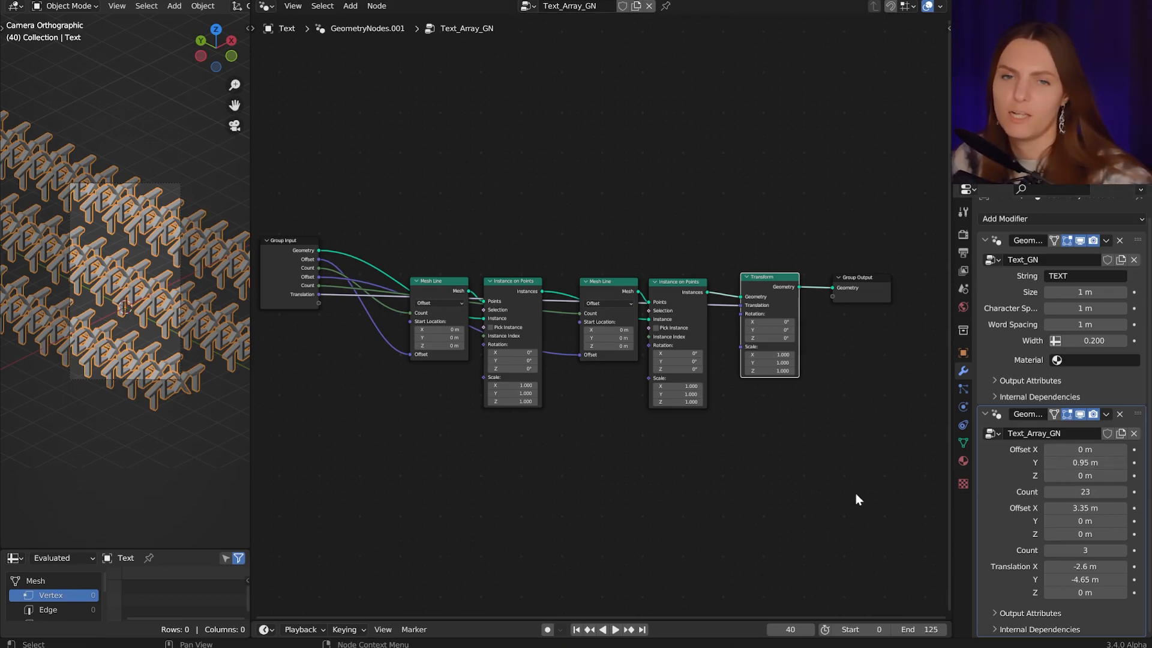
Insert a second Transform node between the existing Transform node and the Group Output.
{"action": "key", "text": "shift+a"}
{"action": "mouse_move", "coordinate": [798, 513]}
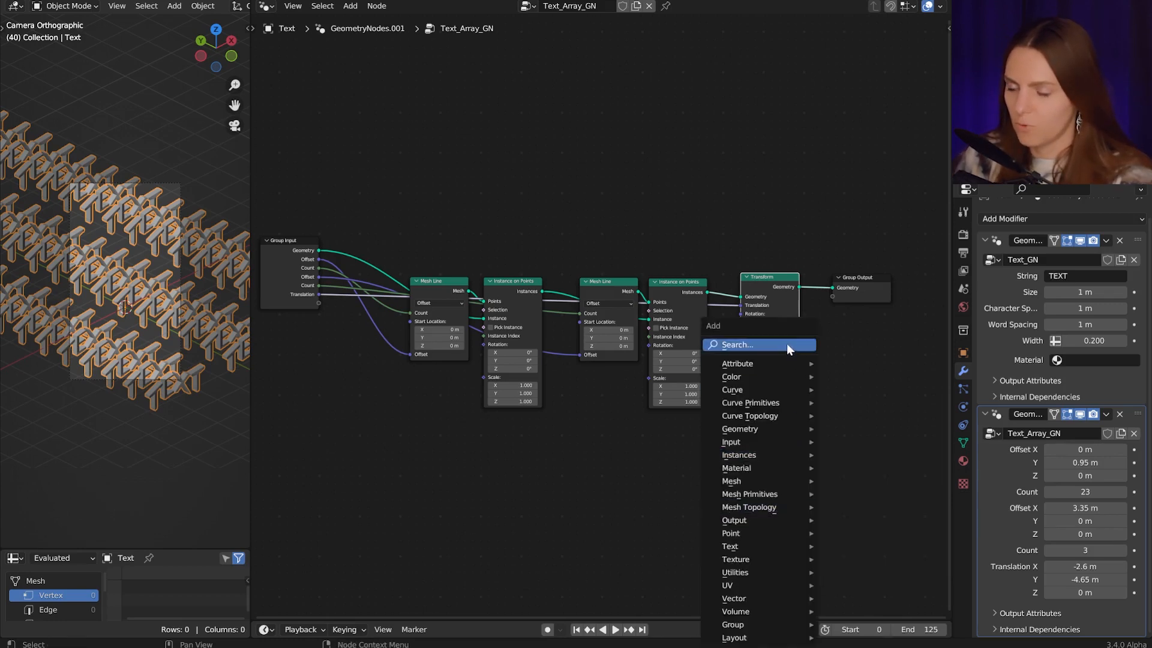
{"action": "left_click", "coordinate": [787, 344]}
{"action": "type", "text": "tran"}
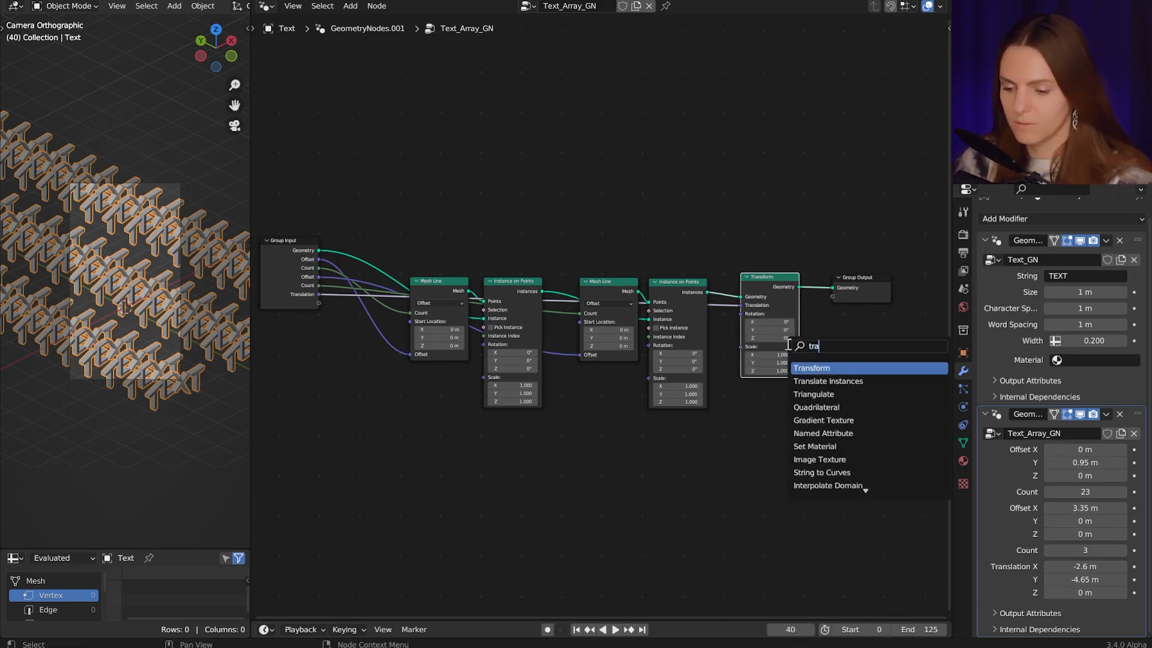
{"action": "left_click", "coordinate": [812, 368]}
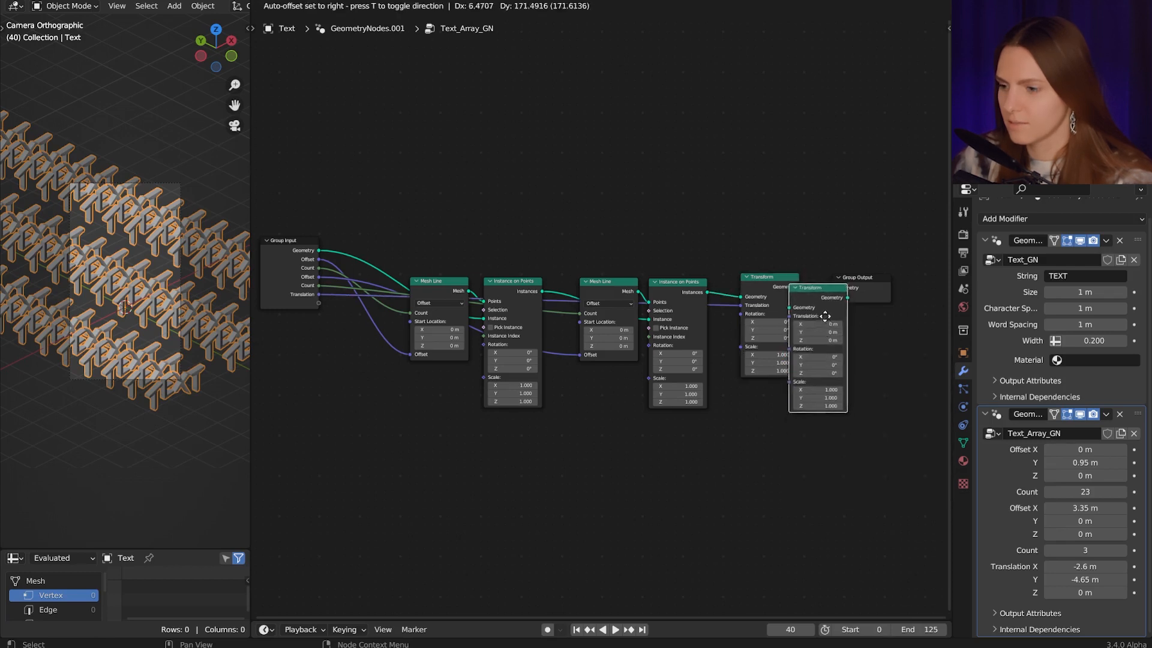
{"action": "left_click", "coordinate": [828, 308]}
Add a Combine XYZ node above the Transform nodes and connect its Vector to the second Transform's Translation.
{"action": "key", "text": "shift+a"}
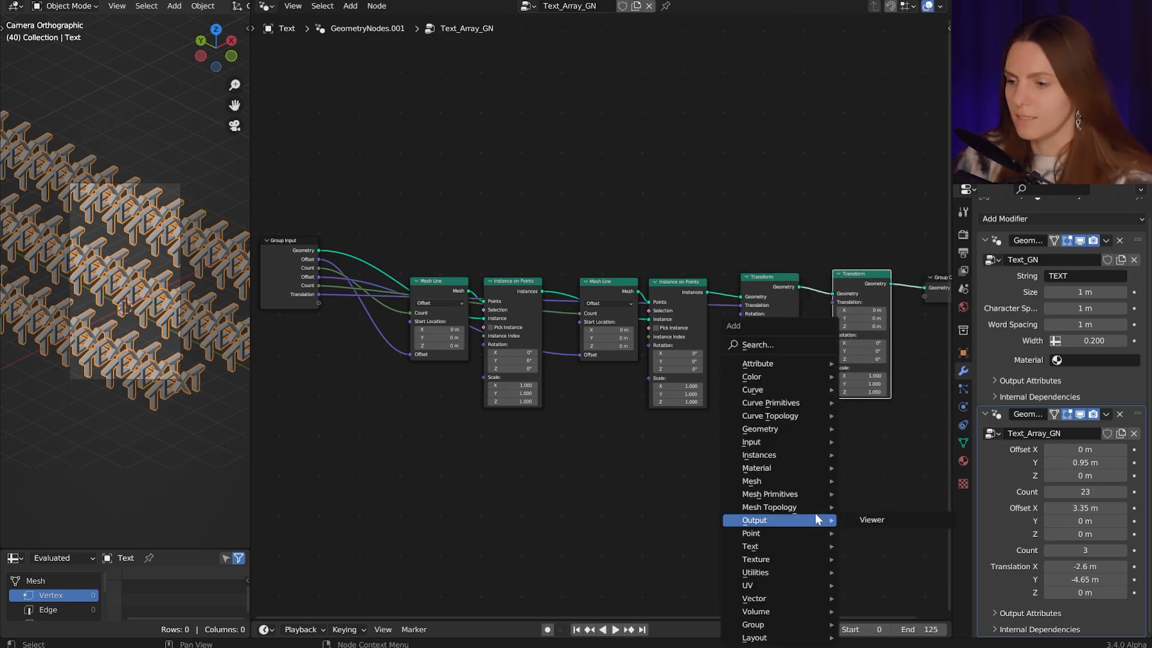
{"action": "left_click", "coordinate": [789, 346]}
{"action": "type", "text": "com"}
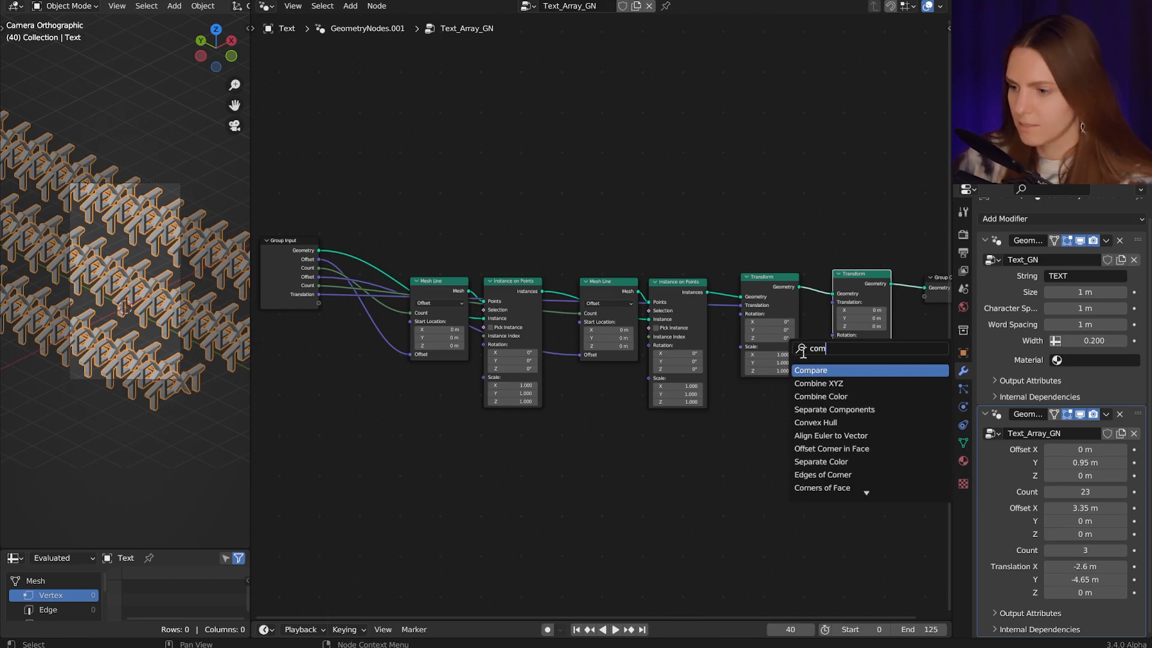
{"action": "left_click", "coordinate": [819, 383]}
{"action": "left_click", "coordinate": [807, 242]}
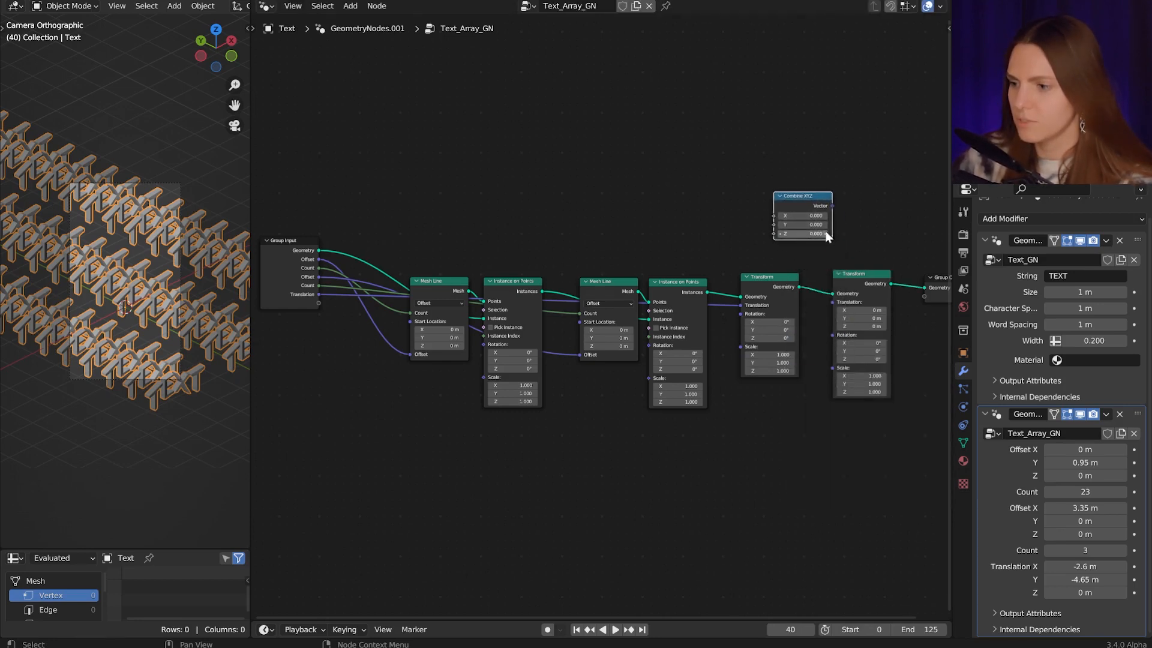
{"action": "left_click_drag", "start_coordinate": [832, 205], "coordinate": [831, 302]}
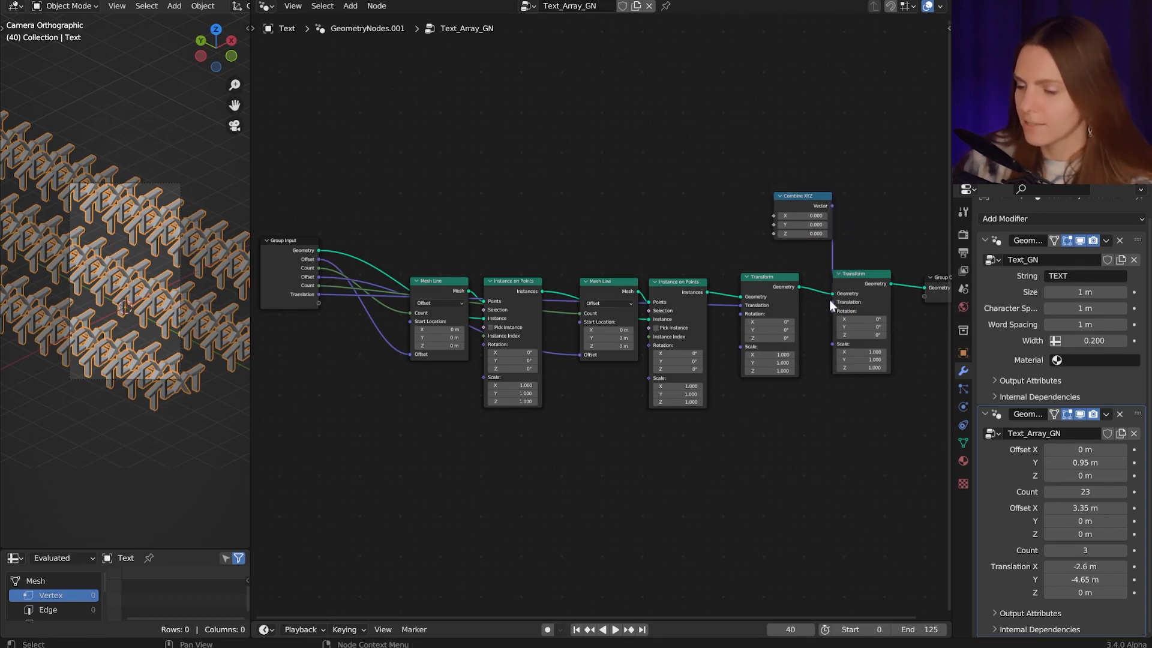
Add a Scene Time node above the node chain, well before the Combine XYZ node.
{"action": "key", "text": "shift+a"}
{"action": "left_click", "coordinate": [703, 169]}
{"action": "type", "text": "sc"}
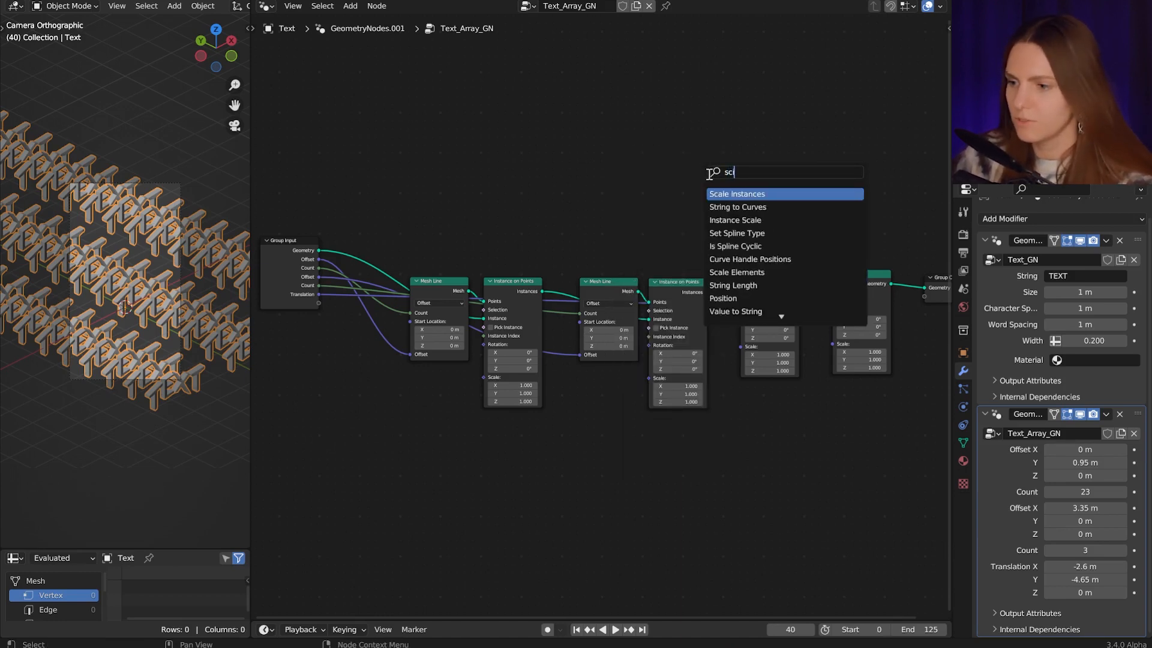
{"action": "type", "text": "e"}
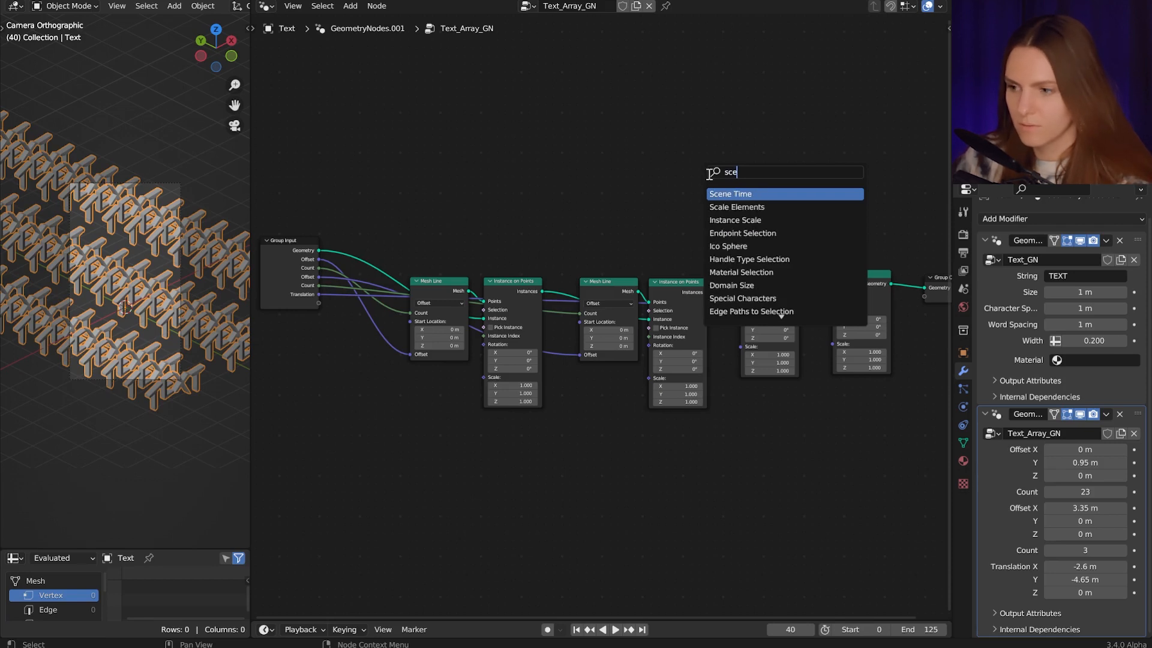
{"action": "key", "text": "Return"}
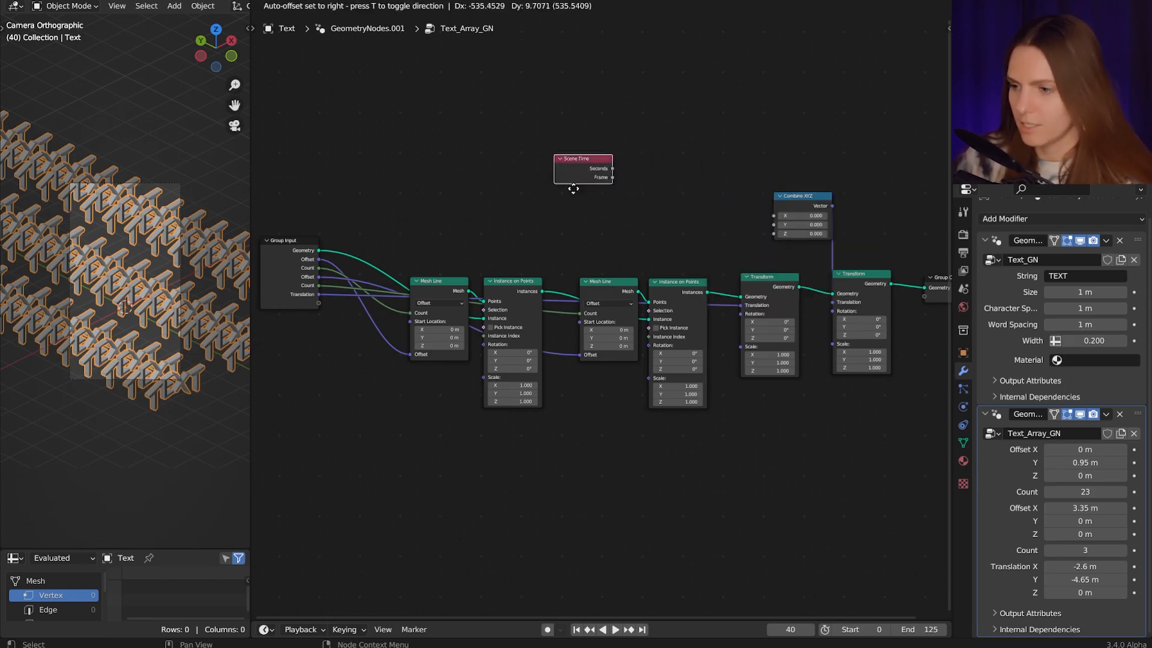
{"action": "left_click", "coordinate": [545, 190]}
Add a Map Range node fed by Scene Time's Frame output, and connect its Result to the Y input of Combine XYZ.
{"action": "key", "text": "shift+a"}
{"action": "left_click", "coordinate": [654, 181]}
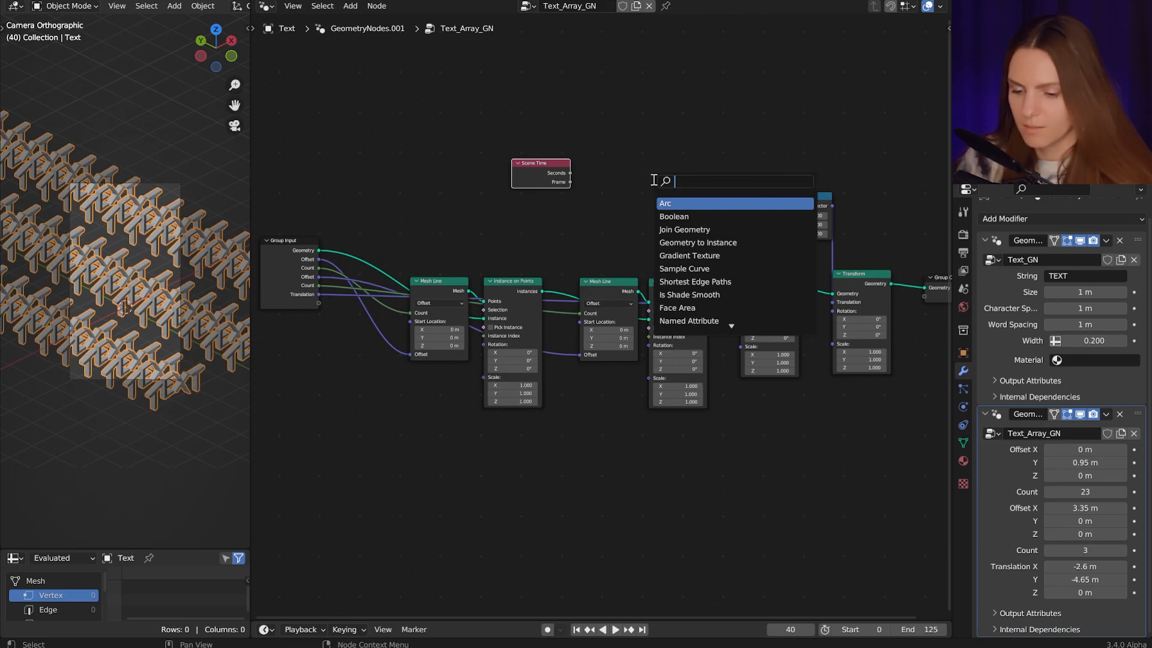
{"action": "type", "text": "map"}
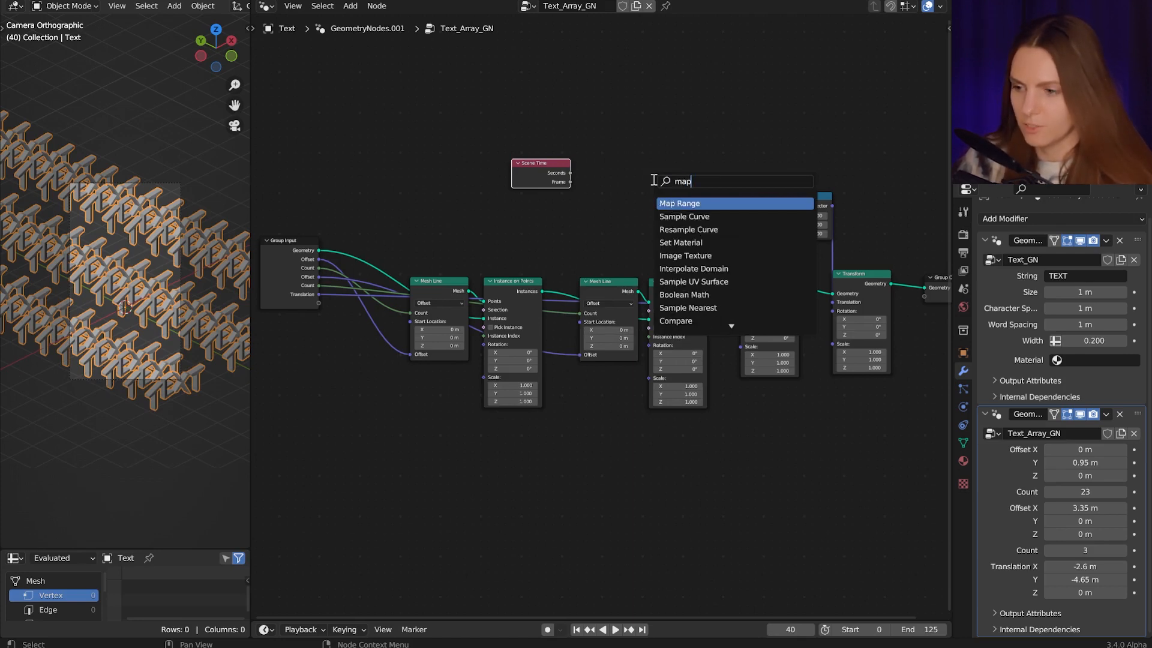
{"action": "left_click", "coordinate": [691, 204]}
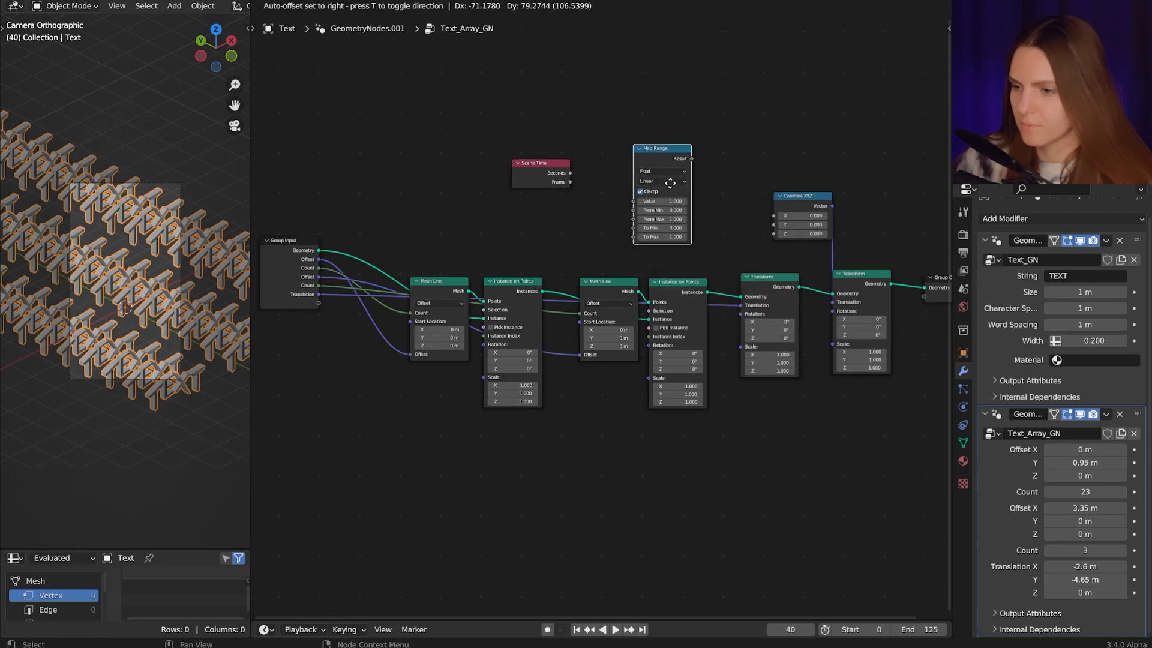
{"action": "left_click", "coordinate": [671, 182]}
{"action": "left_click_drag", "start_coordinate": [692, 159], "coordinate": [775, 224]}
Set the Map Range node's From Max to 125.
{"action": "left_click", "coordinate": [670, 219]}
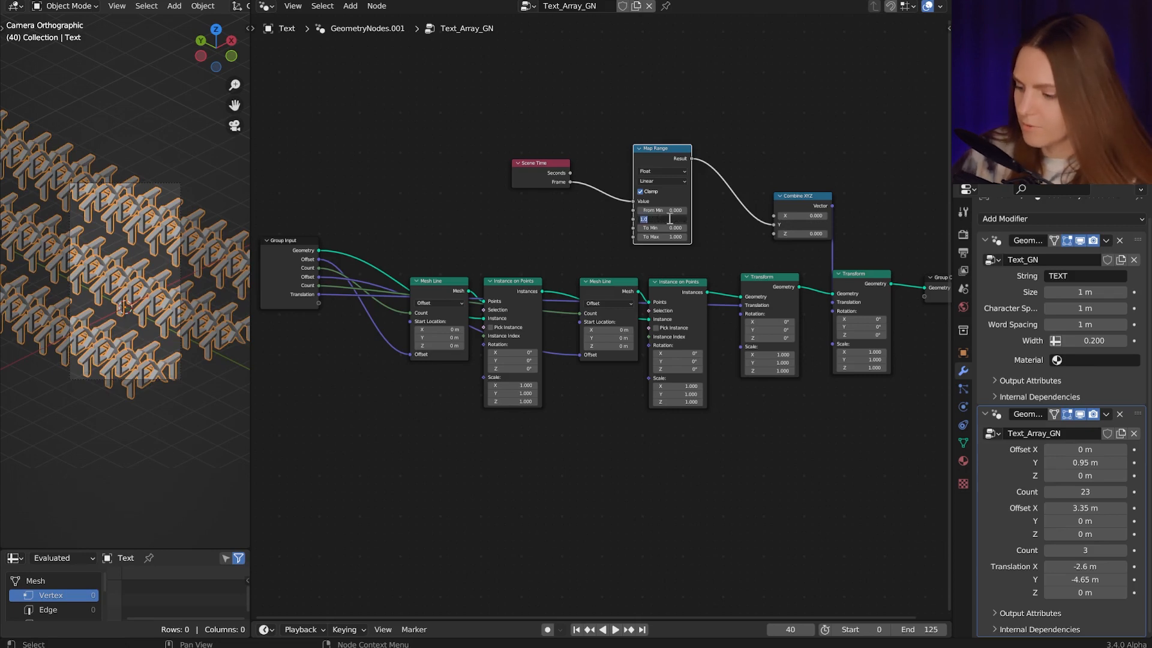
{"action": "type", "text": "125"}
{"action": "key", "text": "Return"}
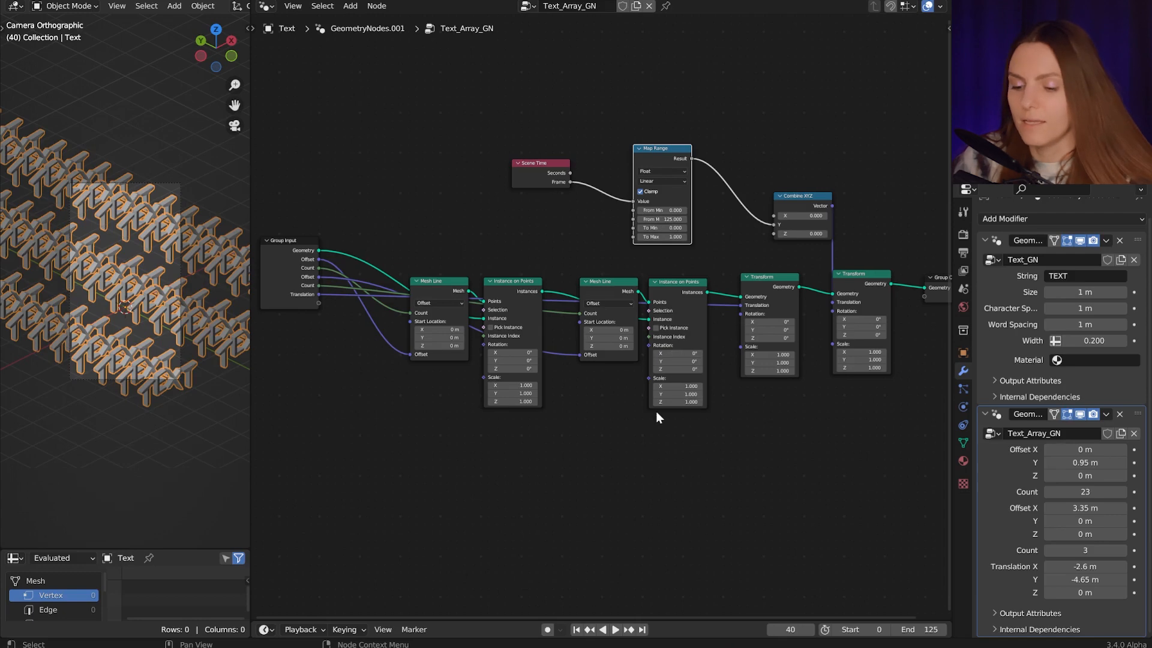
Raise the Map Range node's To Max to 12.8 while the animation plays, and stop playback.
{"action": "key", "text": "space"}
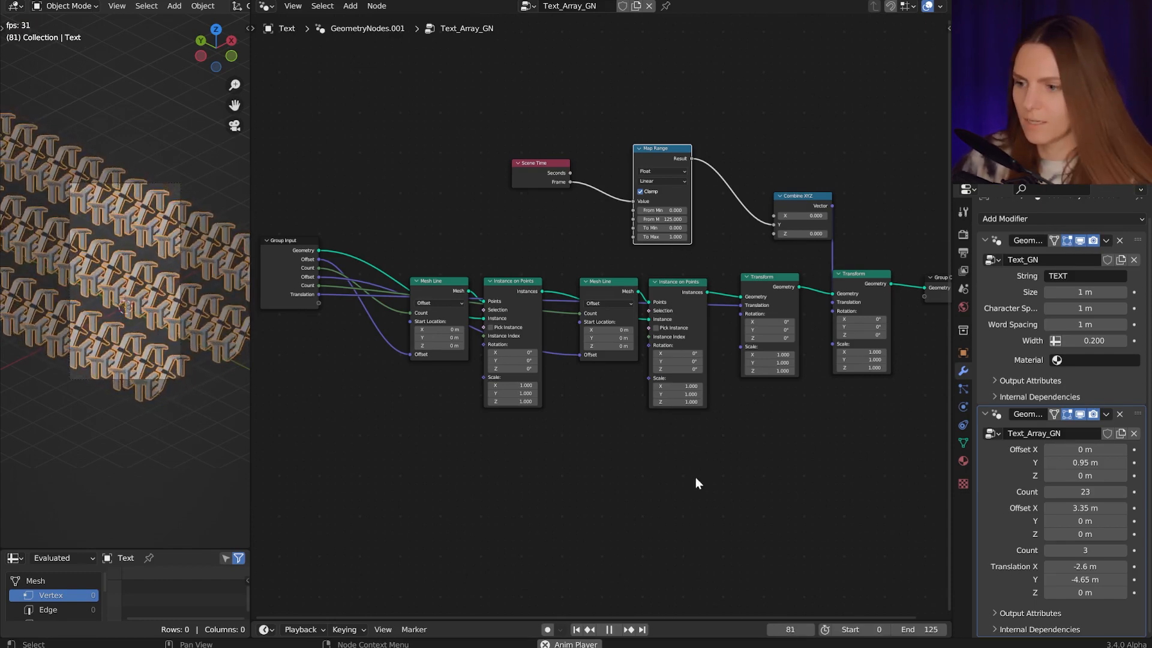
{"action": "left_click_drag", "start_coordinate": [660, 236], "coordinate": [708, 236]}
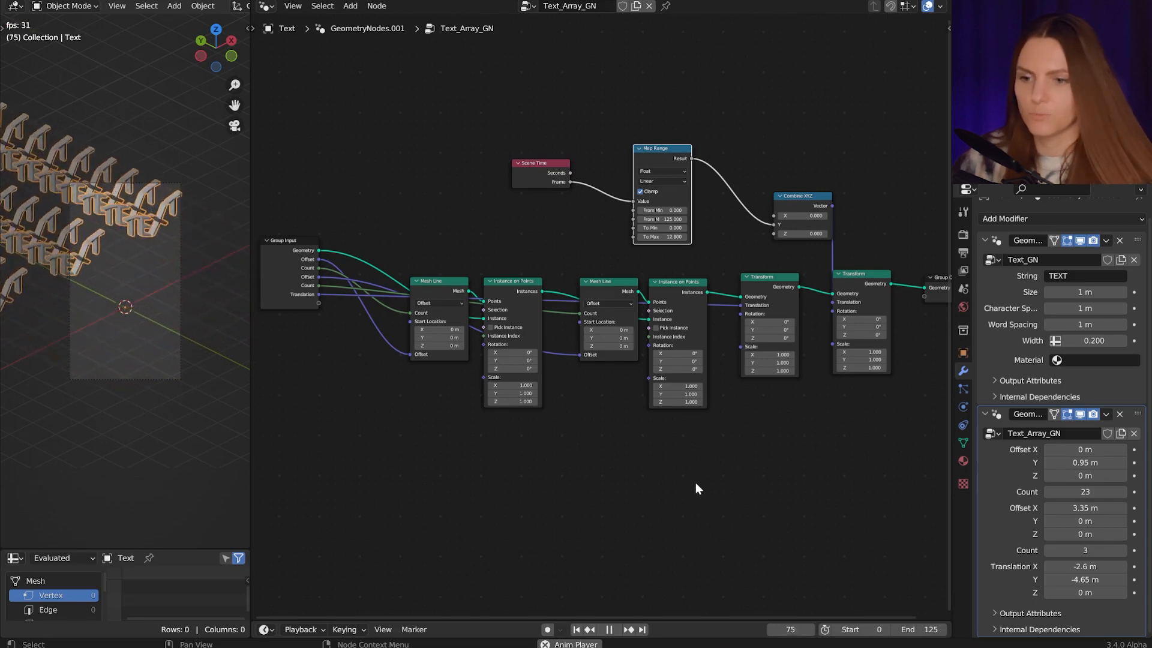
{"action": "key", "text": "space"}
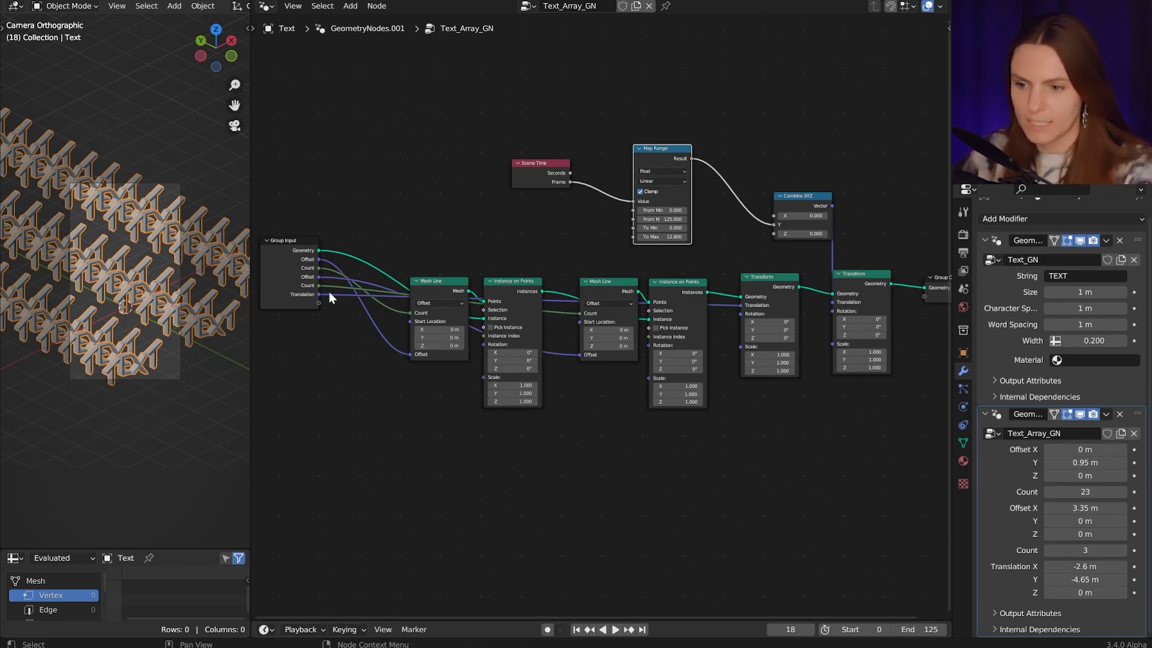
Add a Separate XYZ node above the first Mesh Line, fed by the first Offset output of Group Input.
{"action": "left_click", "coordinate": [318, 257]}
{"action": "left_click_drag", "start_coordinate": [318, 258], "coordinate": [427, 200]}
{"action": "type", "text": "sep"}
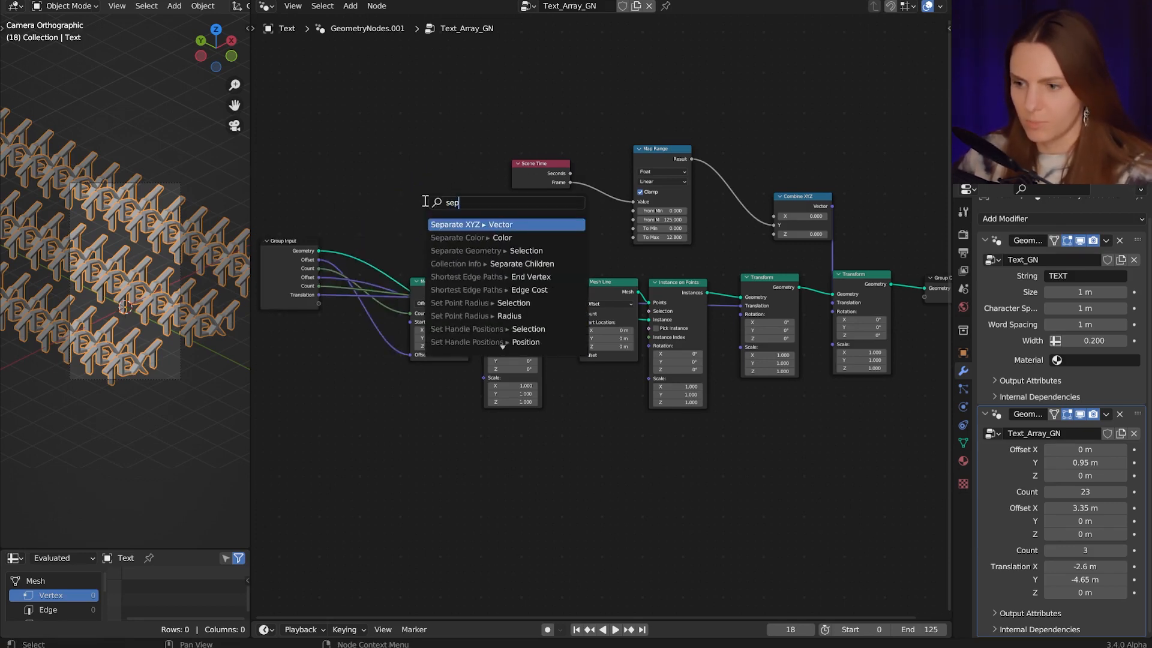
{"action": "left_click", "coordinate": [473, 224]}
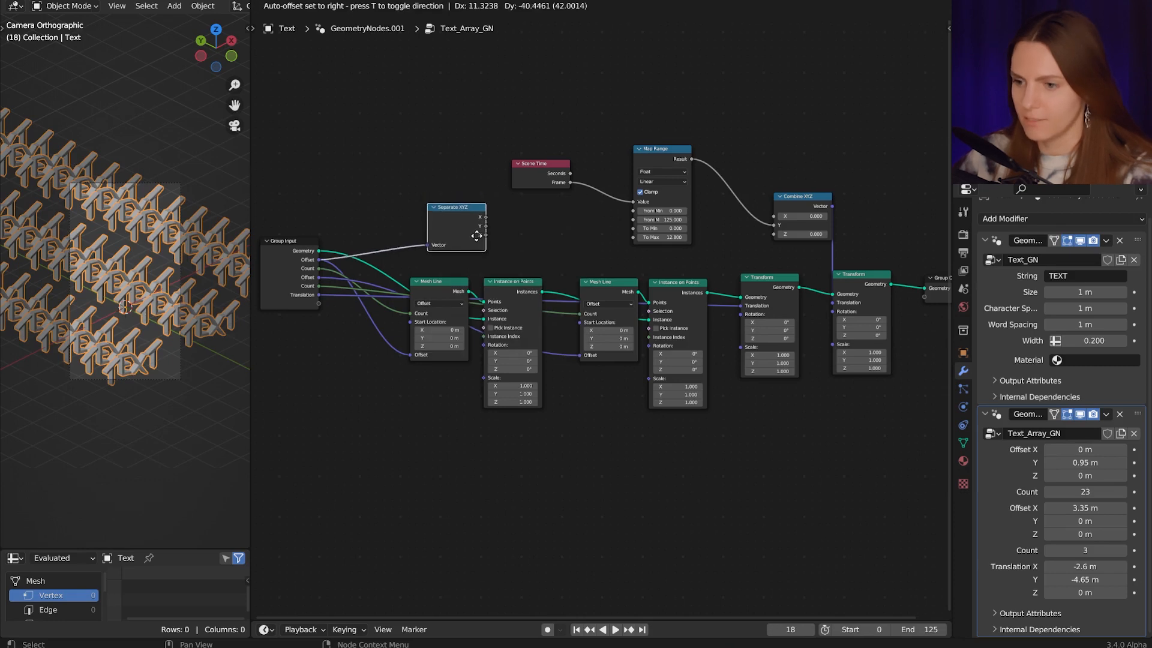
{"action": "left_click", "coordinate": [477, 236]}
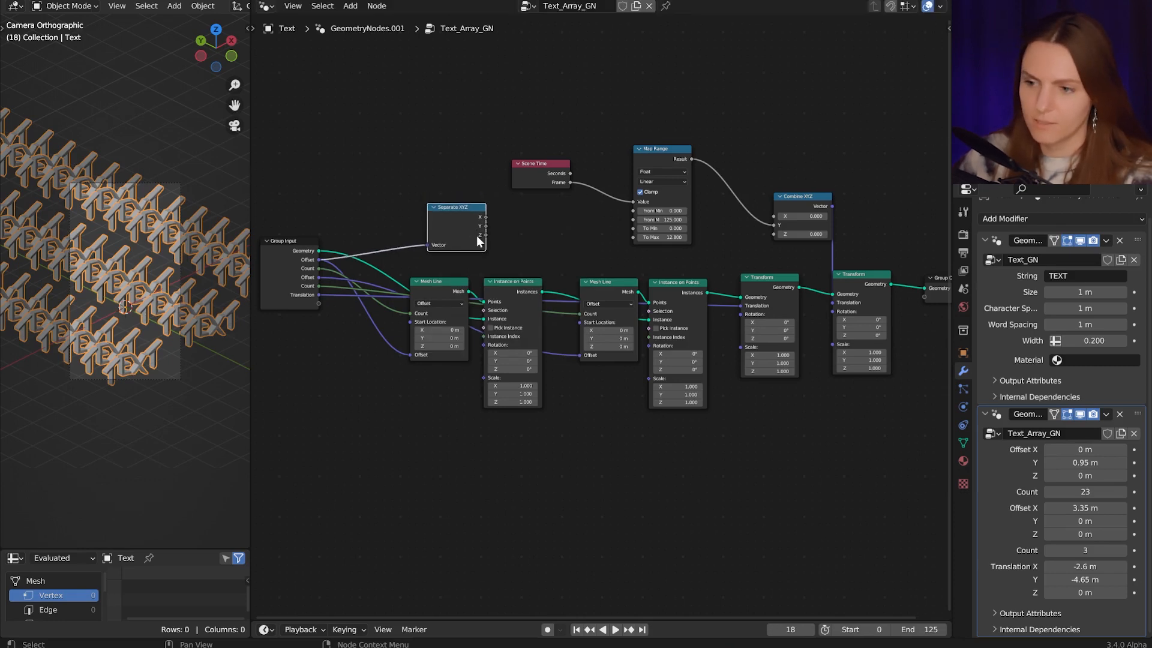
Insert a Math node set to Multiply between Map Range and Combine XYZ, and feed Separate XYZ's Y output into its second value.
{"action": "key", "text": "shift+a"}
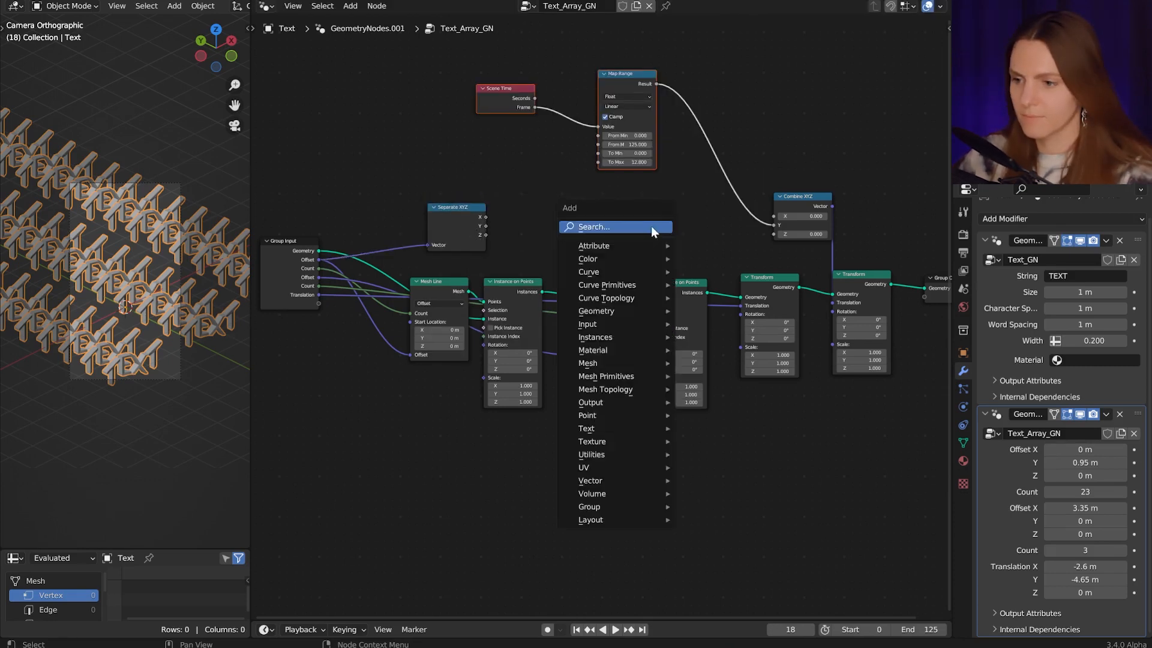
{"action": "left_click", "coordinate": [652, 227]}
{"action": "type", "text": "at"}
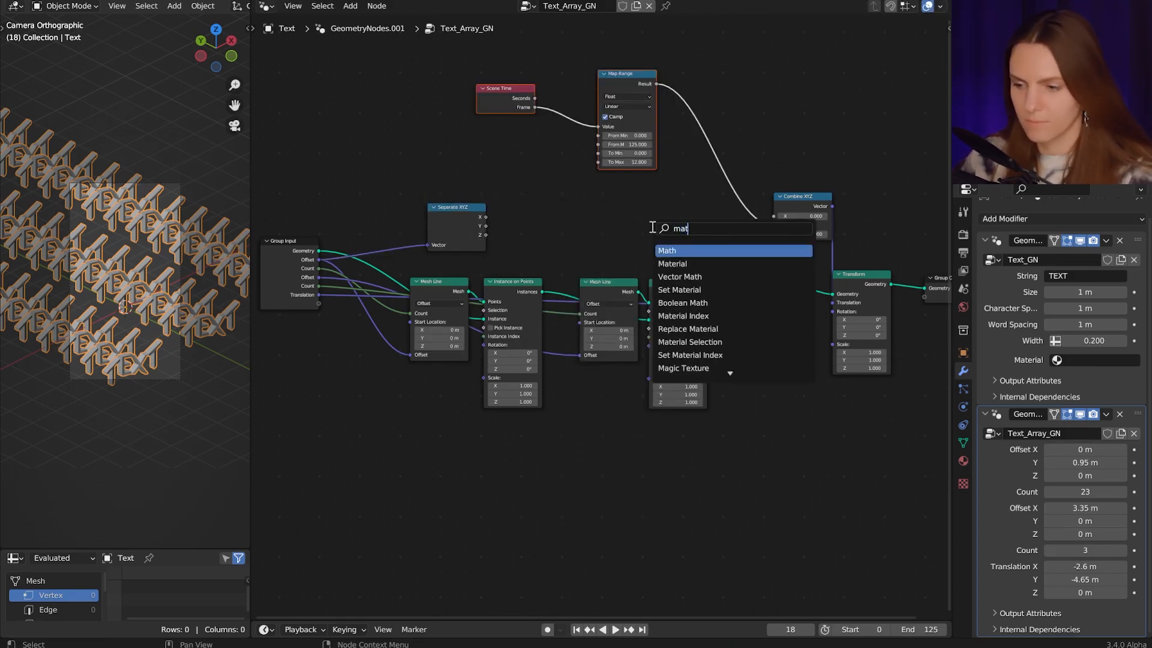
{"action": "left_click", "coordinate": [682, 251]}
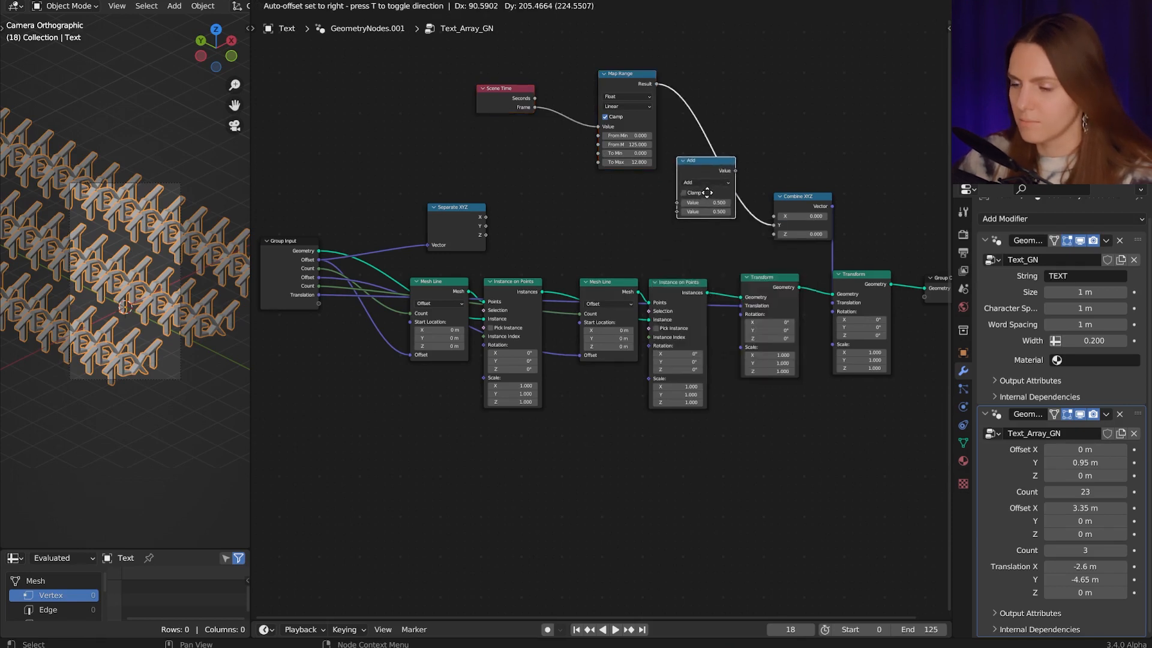
{"action": "left_click", "coordinate": [696, 248]}
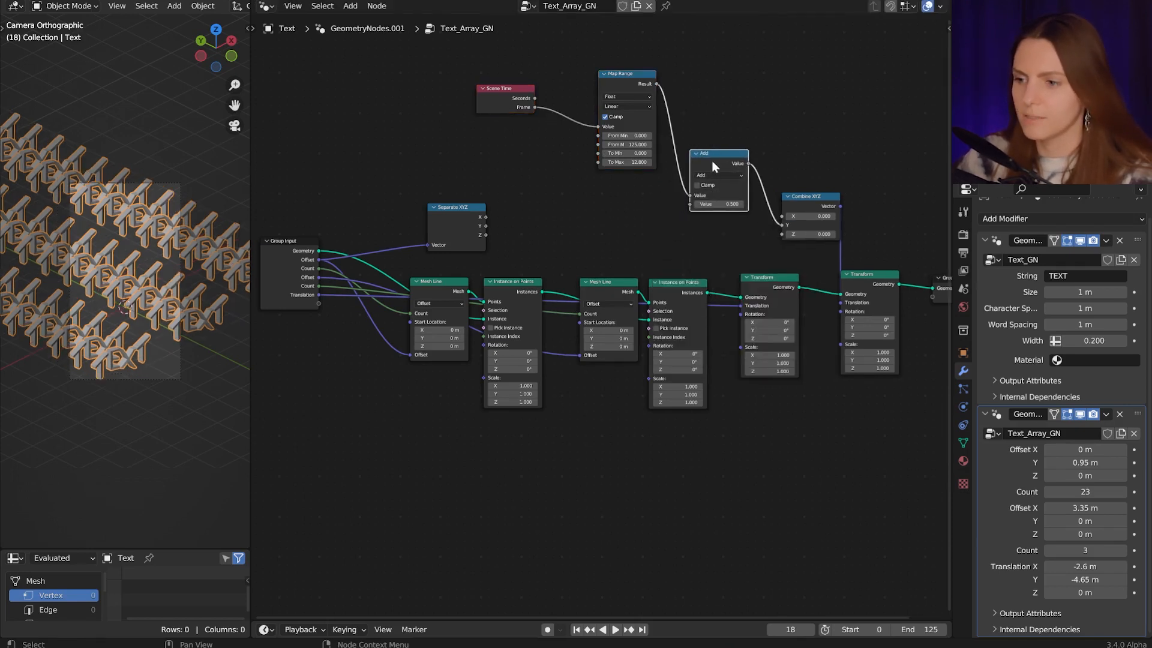
{"action": "left_click", "coordinate": [714, 179]}
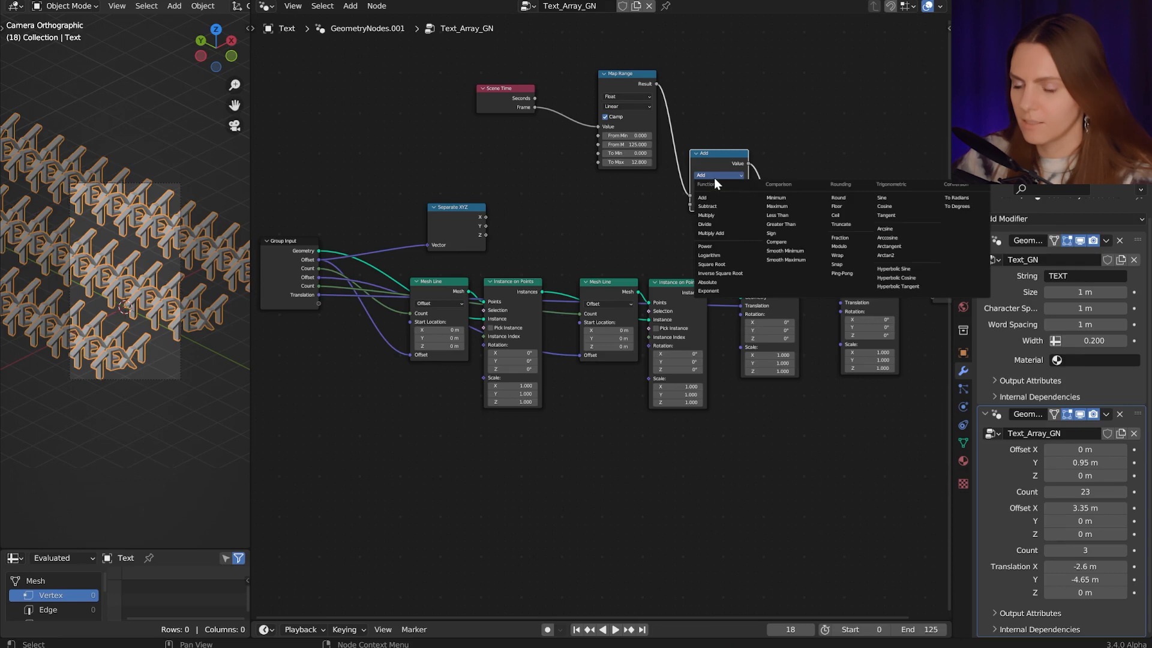
{"action": "left_click", "coordinate": [720, 216]}
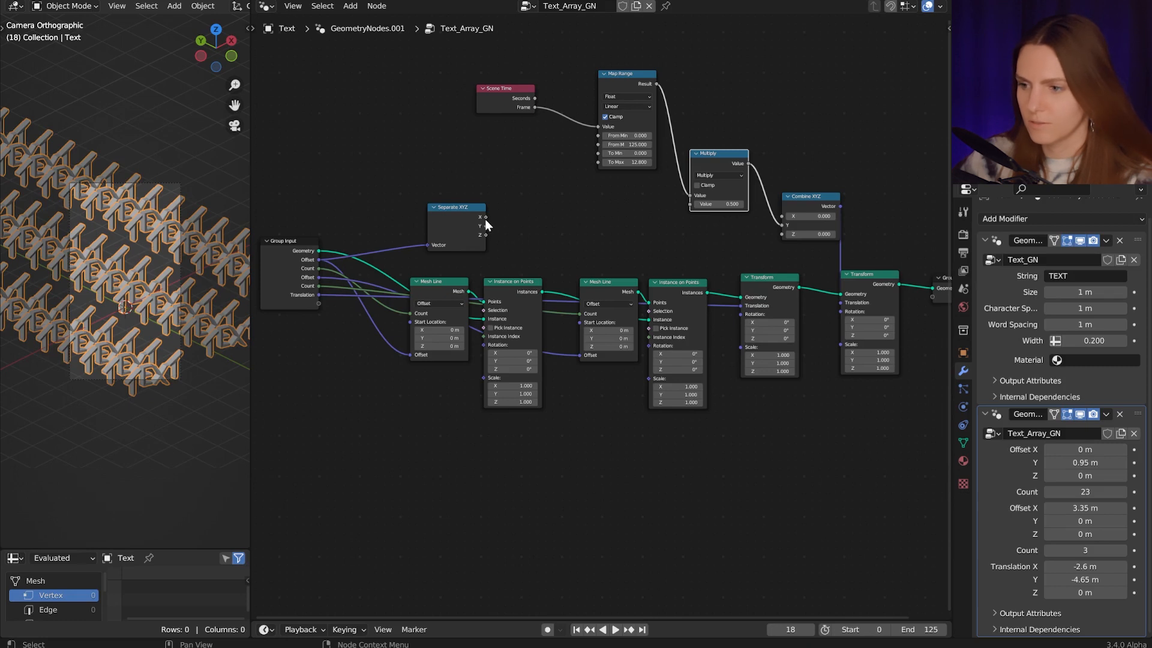
{"action": "left_click_drag", "start_coordinate": [486, 226], "coordinate": [694, 207]}
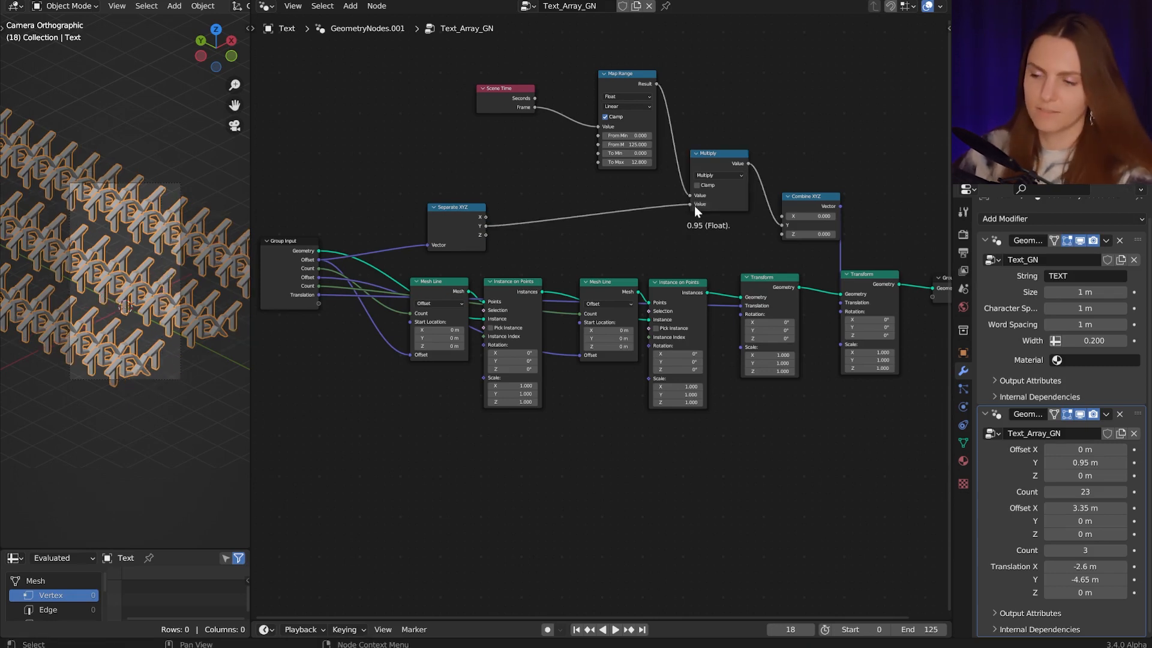
Add an Integer node below Scene Time and connect it to the Map Range node's To Max input.
{"action": "key", "text": "shift+a"}
{"action": "left_click", "coordinate": [560, 203]}
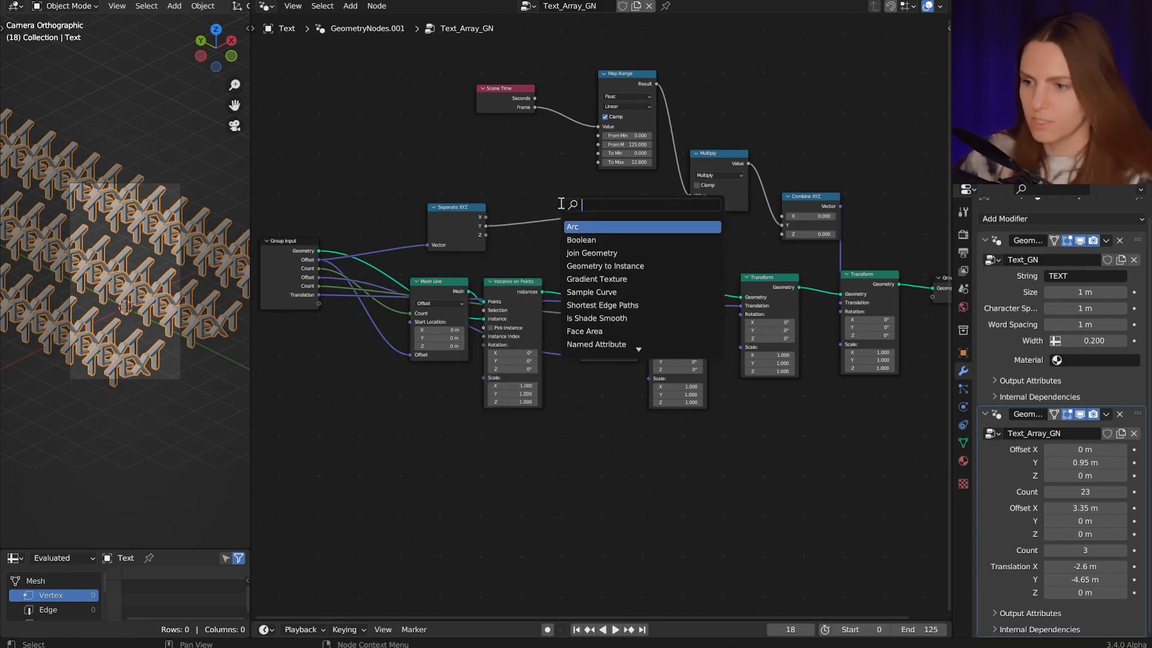
{"action": "type", "text": "int"}
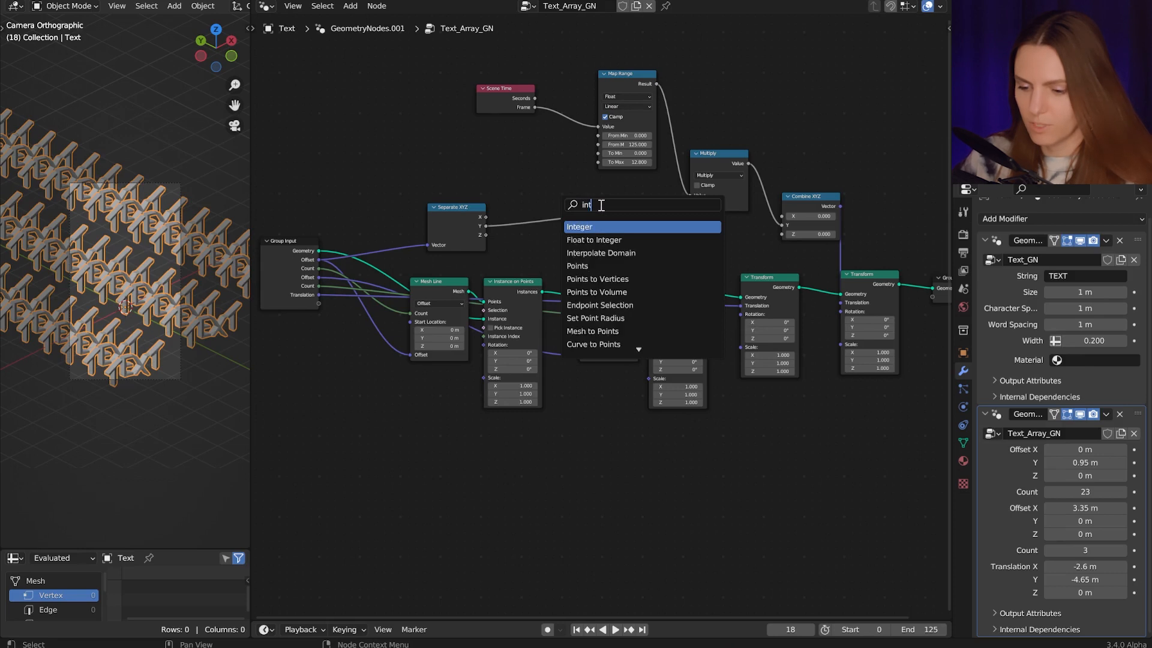
{"action": "left_click", "coordinate": [611, 226]}
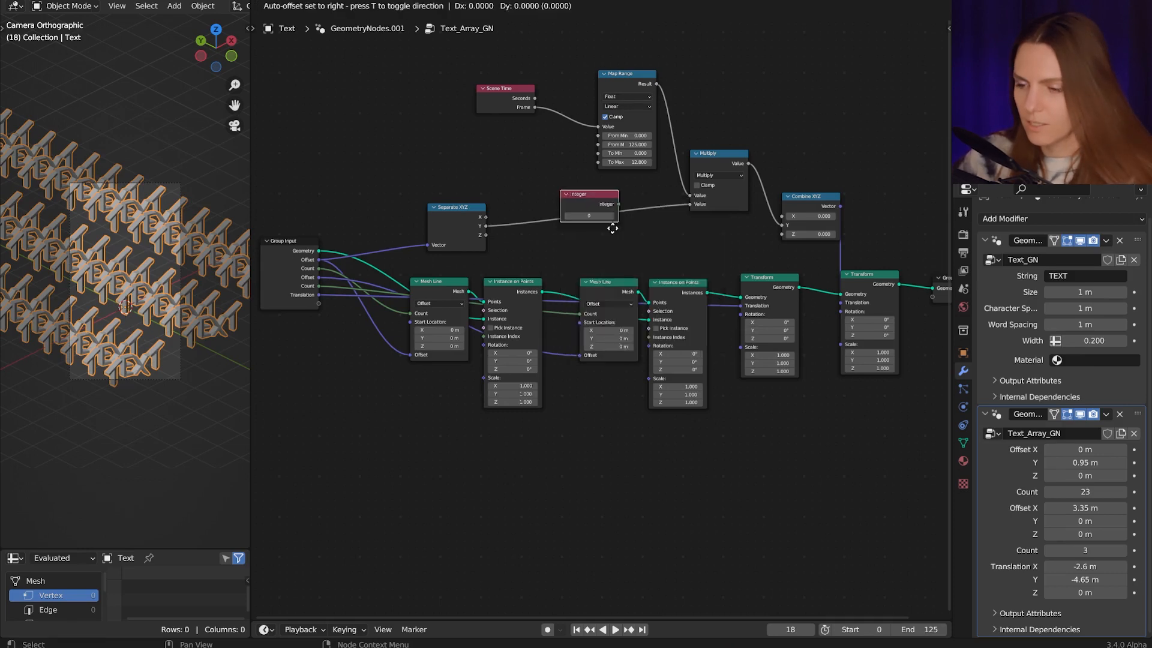
{"action": "left_click", "coordinate": [535, 193]}
{"action": "left_click_drag", "start_coordinate": [541, 167], "coordinate": [602, 164]}
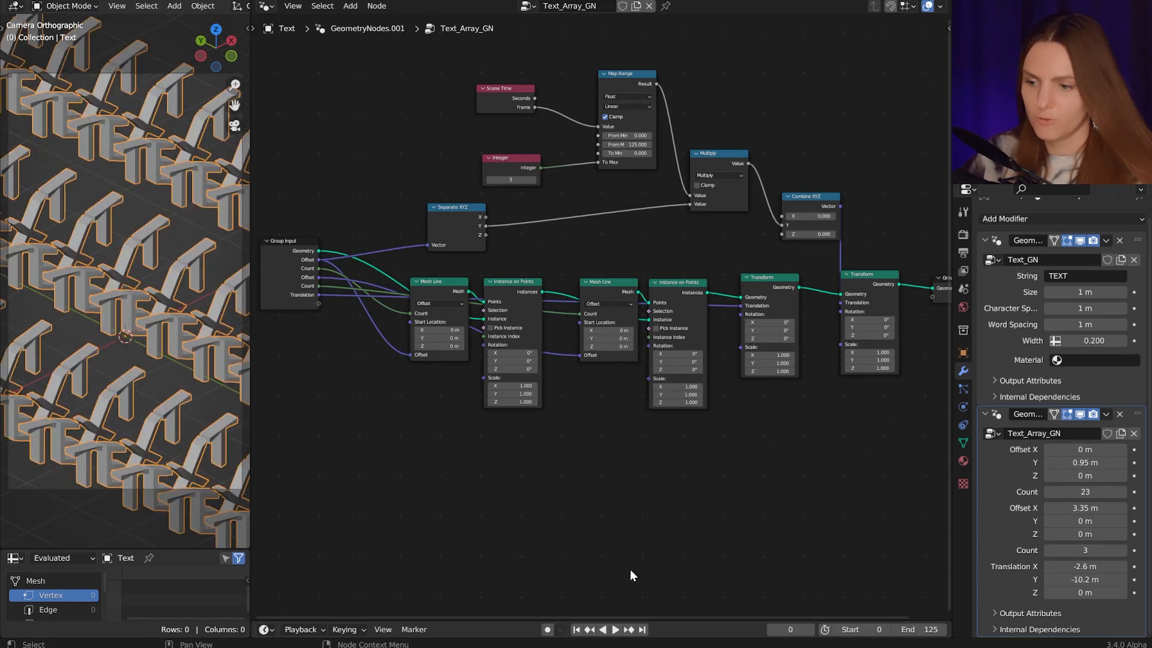
Play the animation from the last frame, set the Integer node's value to 3 while watching the loop, and stop playback.
{"action": "left_click", "coordinate": [643, 629]}
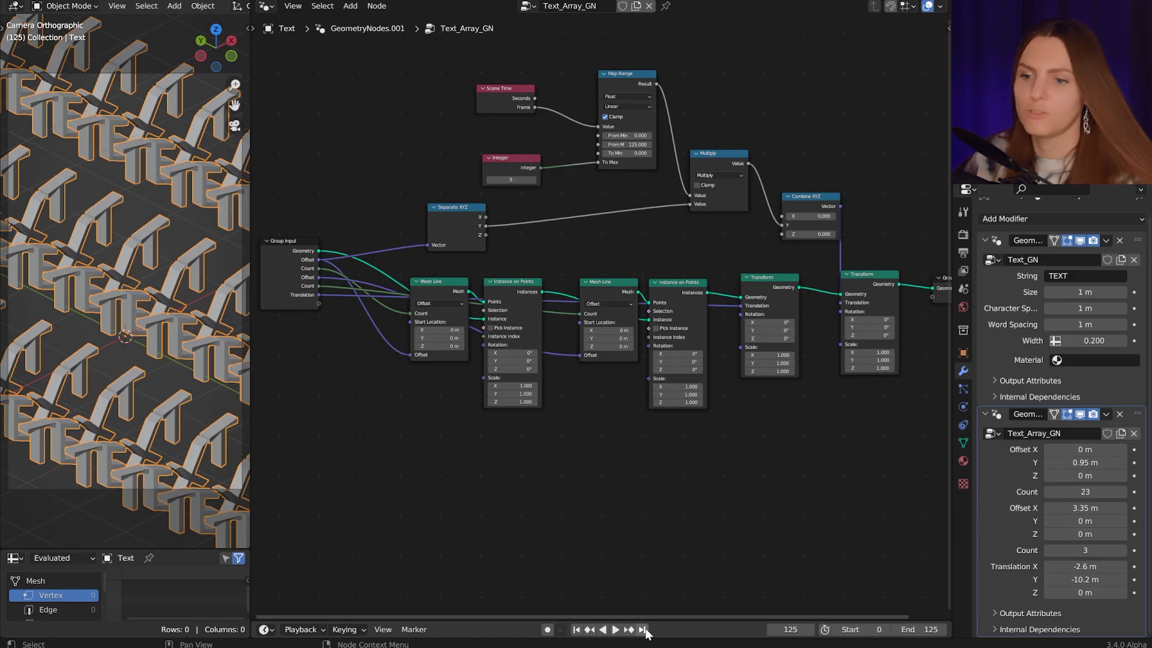
{"action": "key", "text": "space"}
{"action": "left_click", "coordinate": [533, 179]}
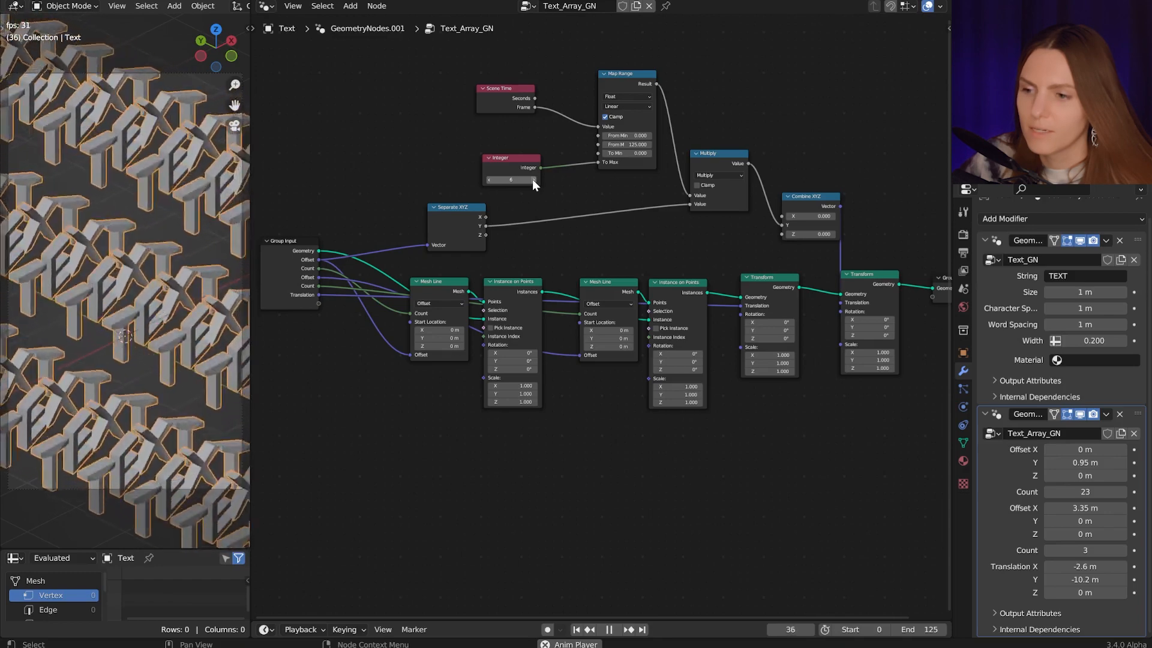
{"action": "left_click", "coordinate": [486, 180]}
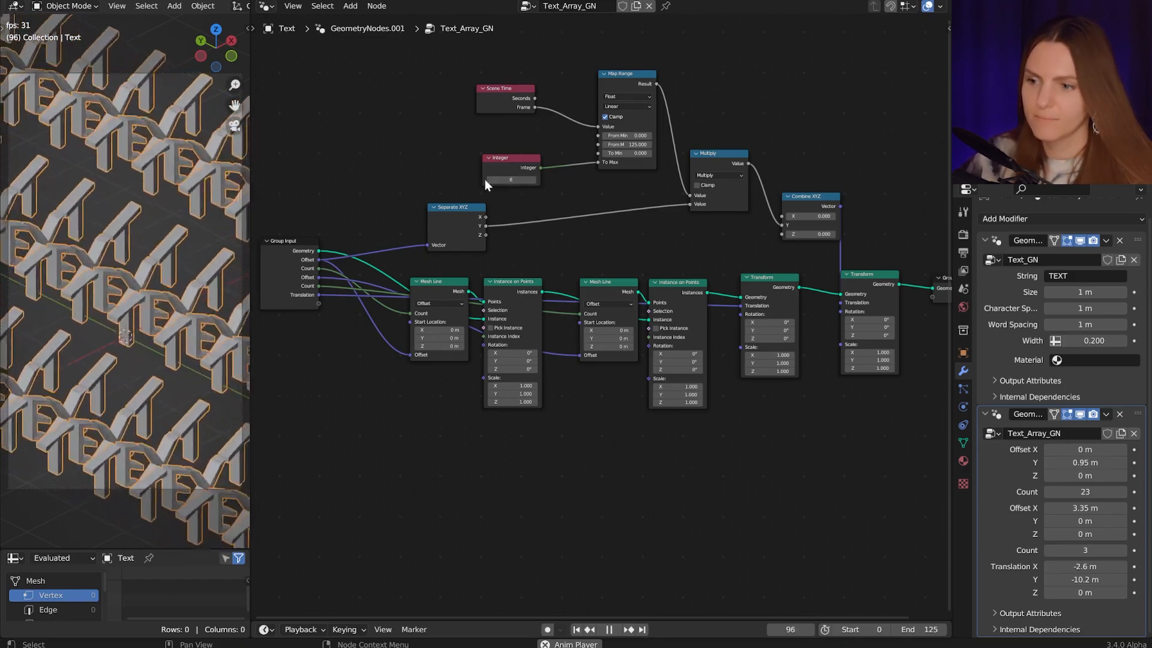
{"action": "left_click", "coordinate": [490, 181]}
{"action": "left_click", "coordinate": [490, 181]}
{"action": "left_click", "coordinate": [490, 181]}
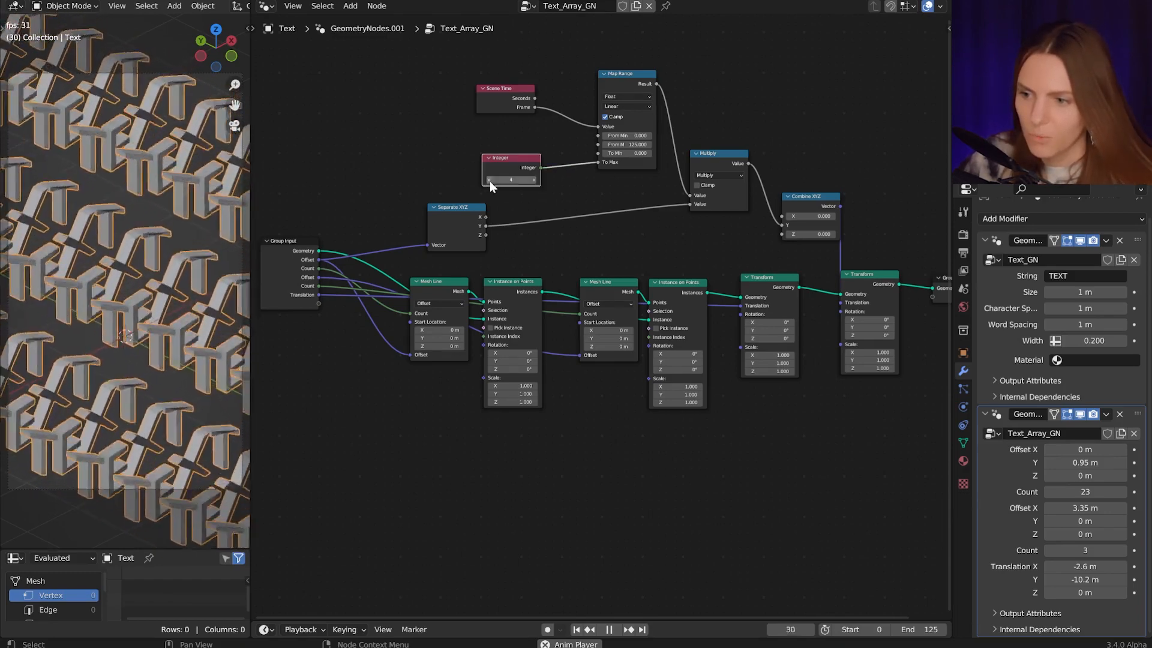
{"action": "key", "text": "Escape"}
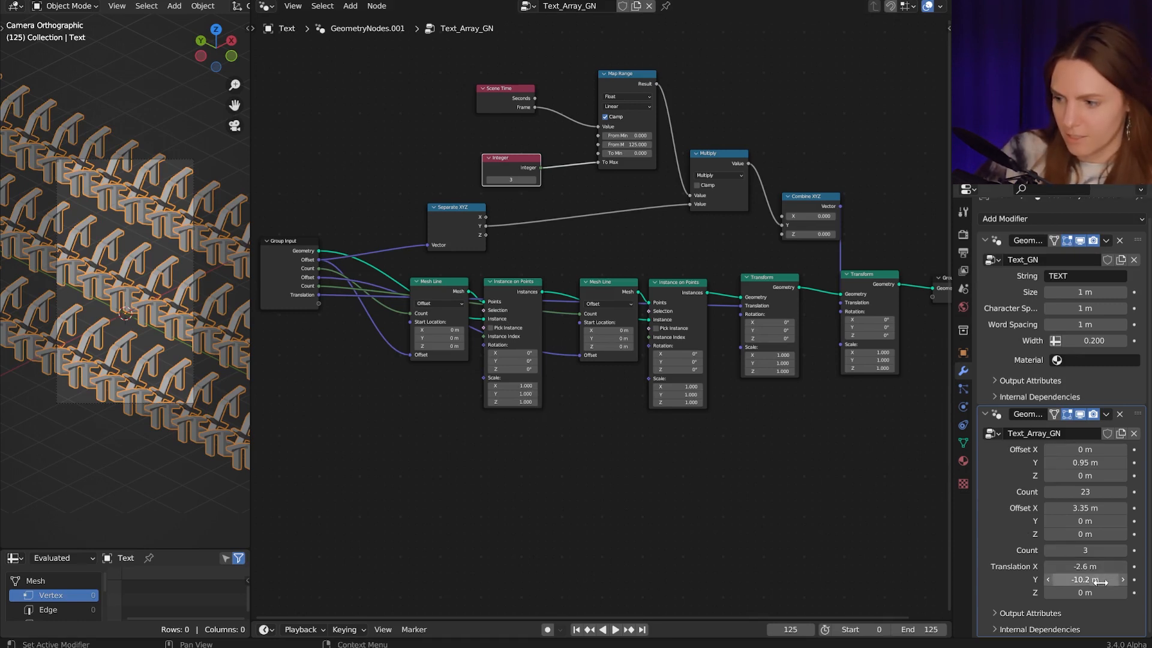
Try a Translation Y of -22.3 m on the Text_Array_GN modifier and play the animation to judge coverage.
{"action": "left_click_drag", "start_coordinate": [1098, 579], "coordinate": [1045, 579]}
{"action": "key", "text": "space"}
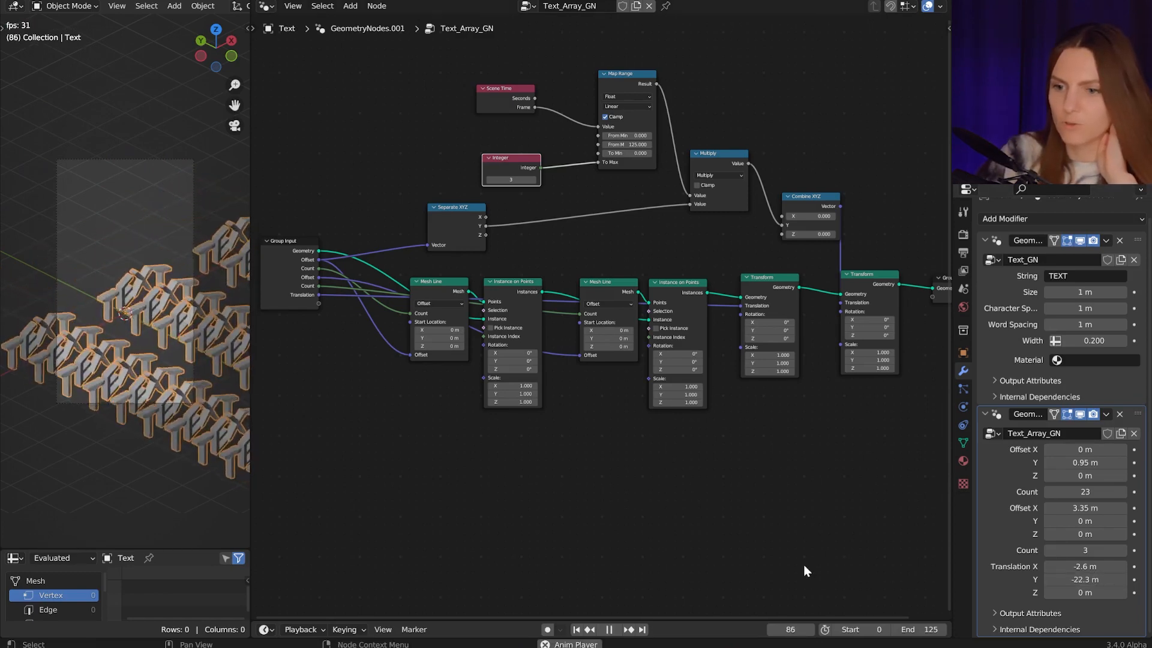
{"action": "key", "text": "Escape"}
Add a mesh plane at the world origin beneath the text array and set its size to 15.5 m.
{"action": "key", "text": "shift+a"}
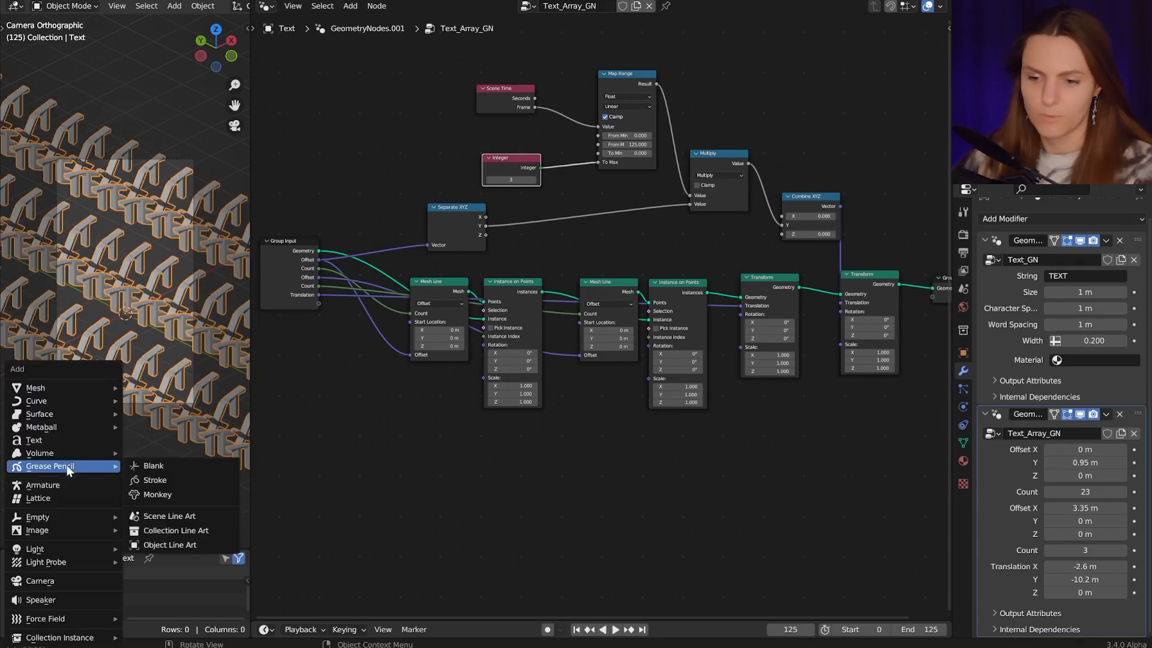
{"action": "mouse_move", "coordinate": [70, 387]}
{"action": "left_click", "coordinate": [150, 388]}
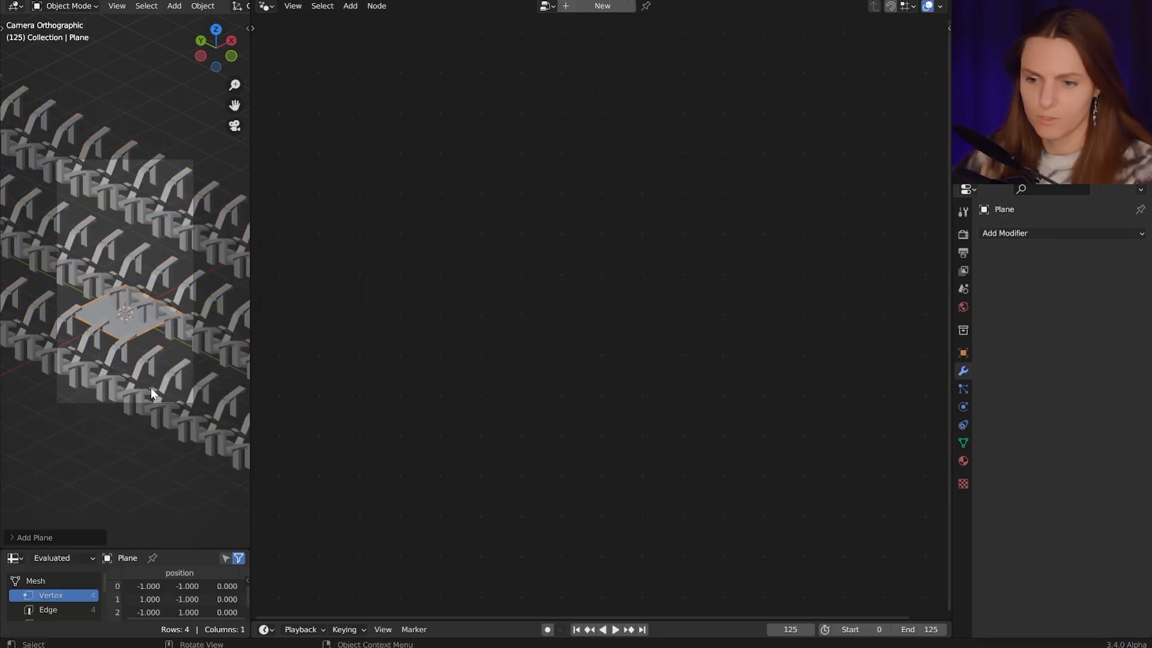
{"action": "left_click", "coordinate": [11, 537]}
{"action": "left_click_drag", "start_coordinate": [123, 423], "coordinate": [738, 643]}
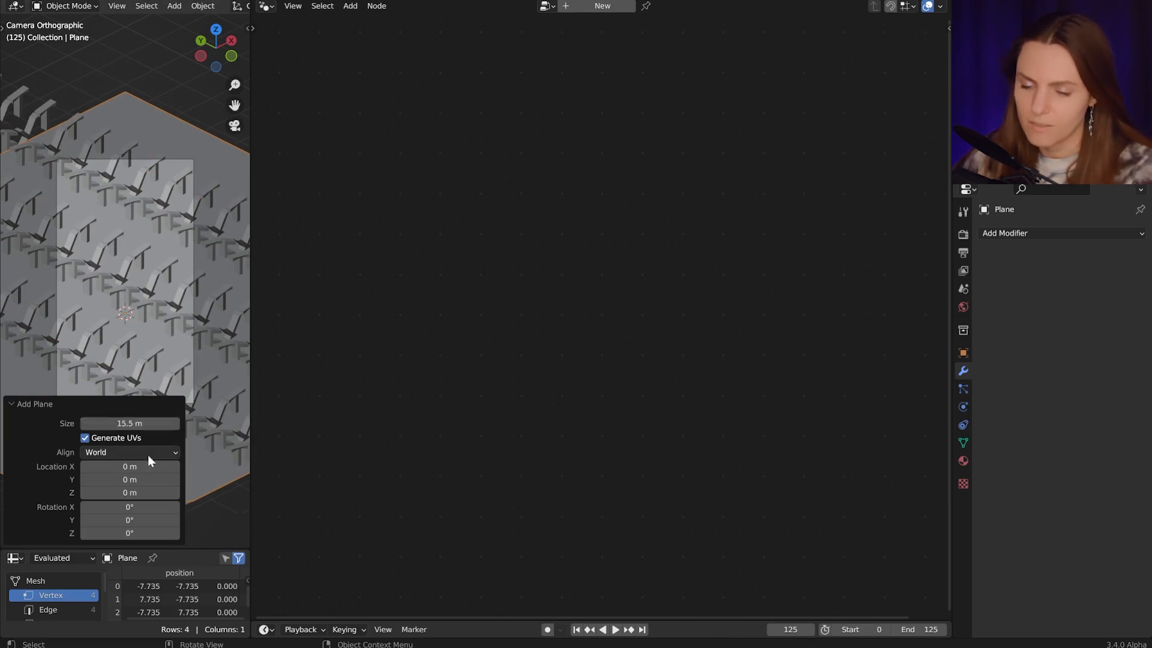
{"action": "left_click", "coordinate": [200, 110]}
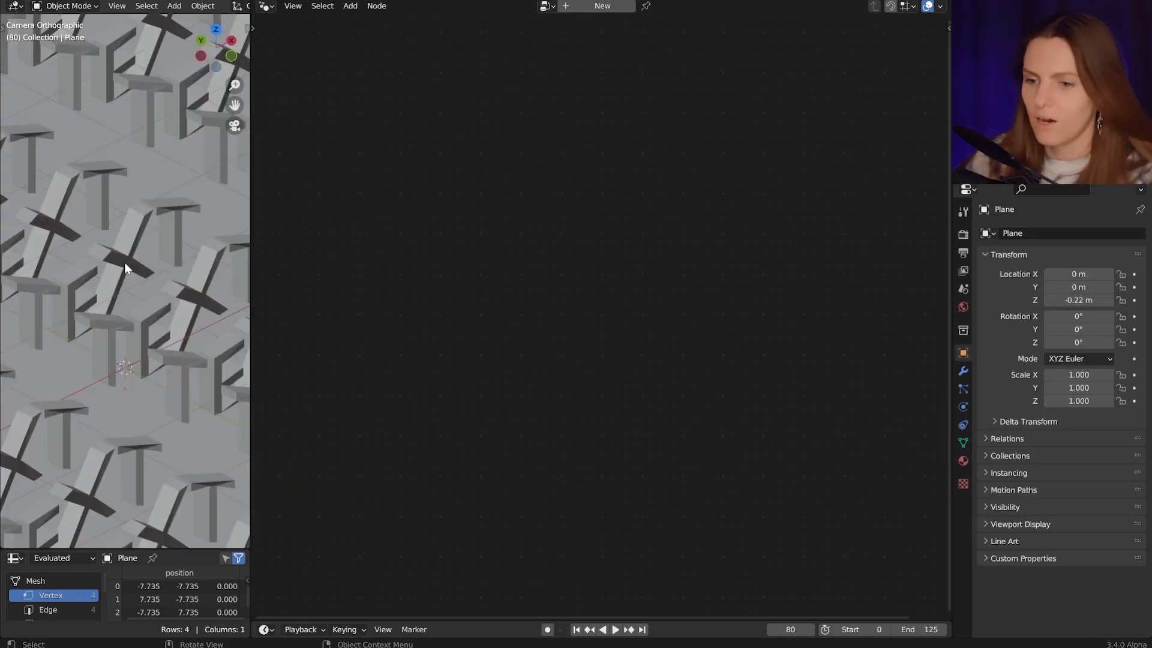
Select the text object and display the node tree of its Text_GN modifier.
{"action": "left_click", "coordinate": [124, 261]}
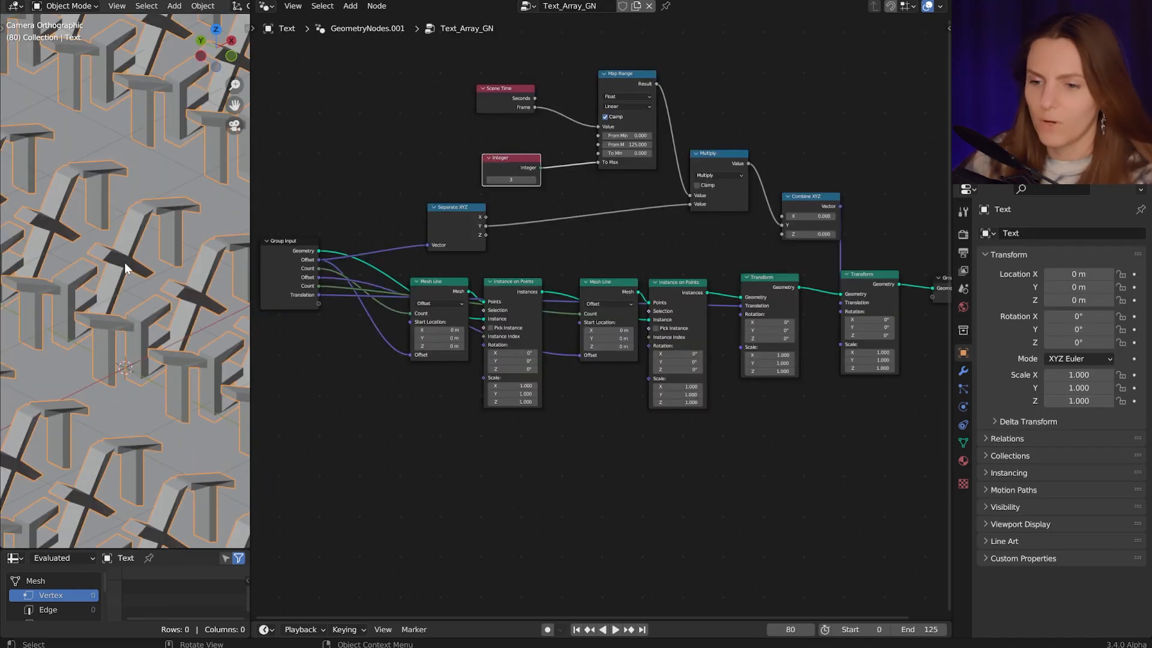
{"action": "left_click", "coordinate": [963, 370]}
{"action": "left_click", "coordinate": [1115, 391]}
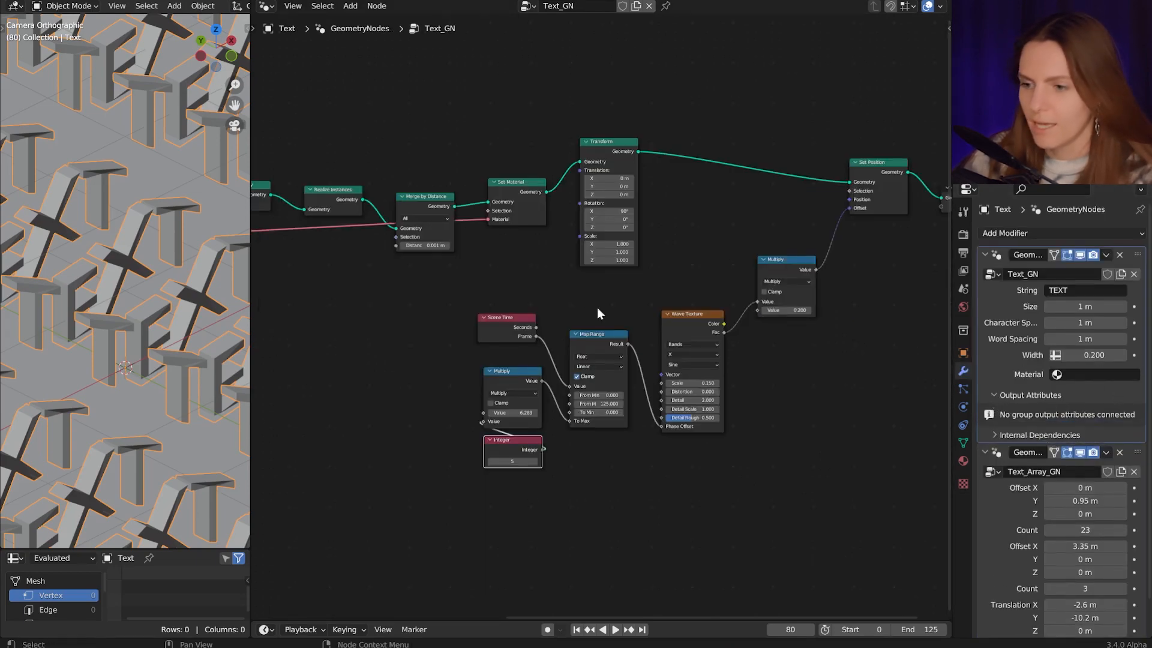
Insert a Subdivide Curve node with 2 cuts between String to Curves and Fill Curve, and play the animation.
{"action": "scroll", "coordinate": [358, 359], "scroll_direction": "left", "scroll_amount": 10}
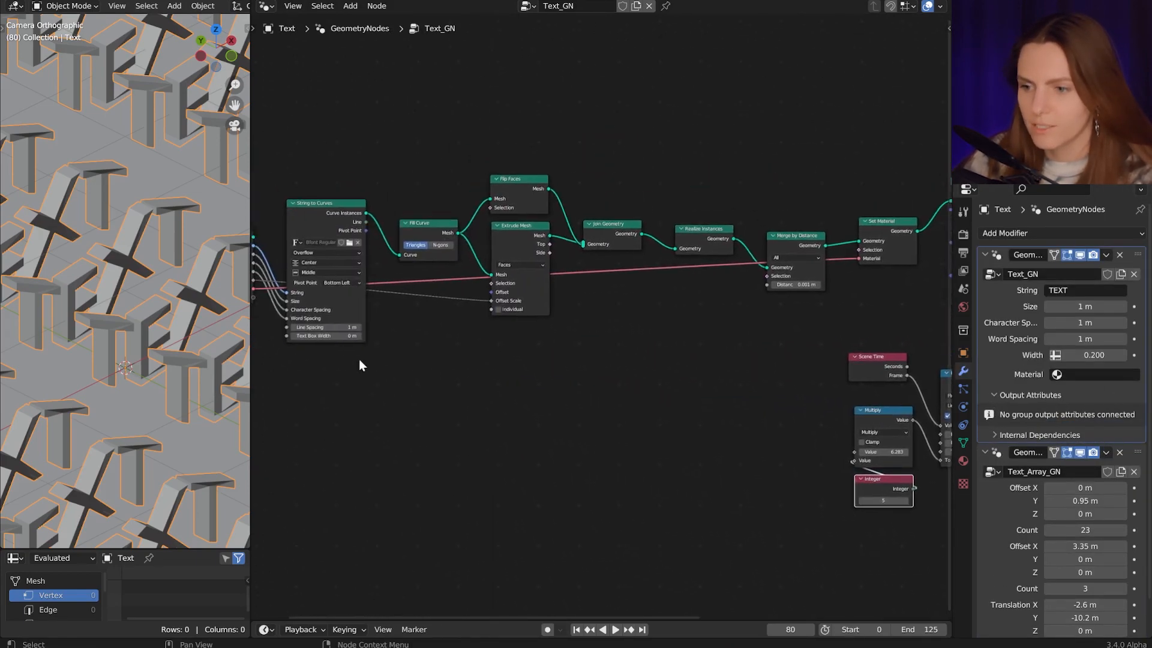
{"action": "key", "text": "shift+a"}
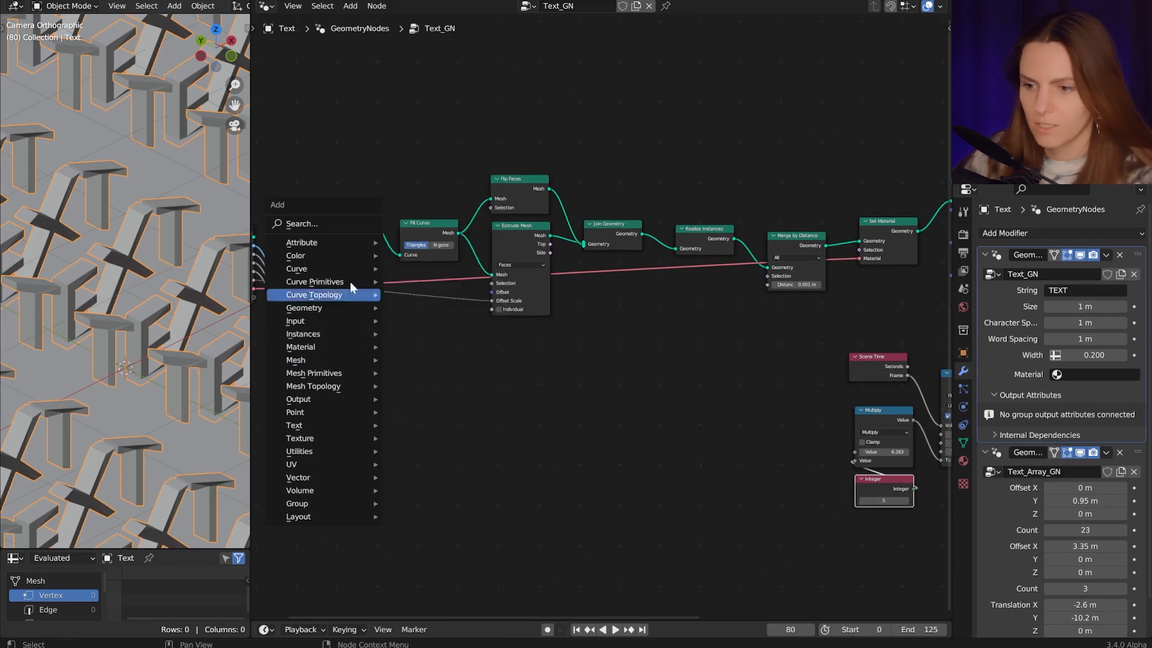
{"action": "left_click", "coordinate": [326, 224]}
{"action": "type", "text": "sub"}
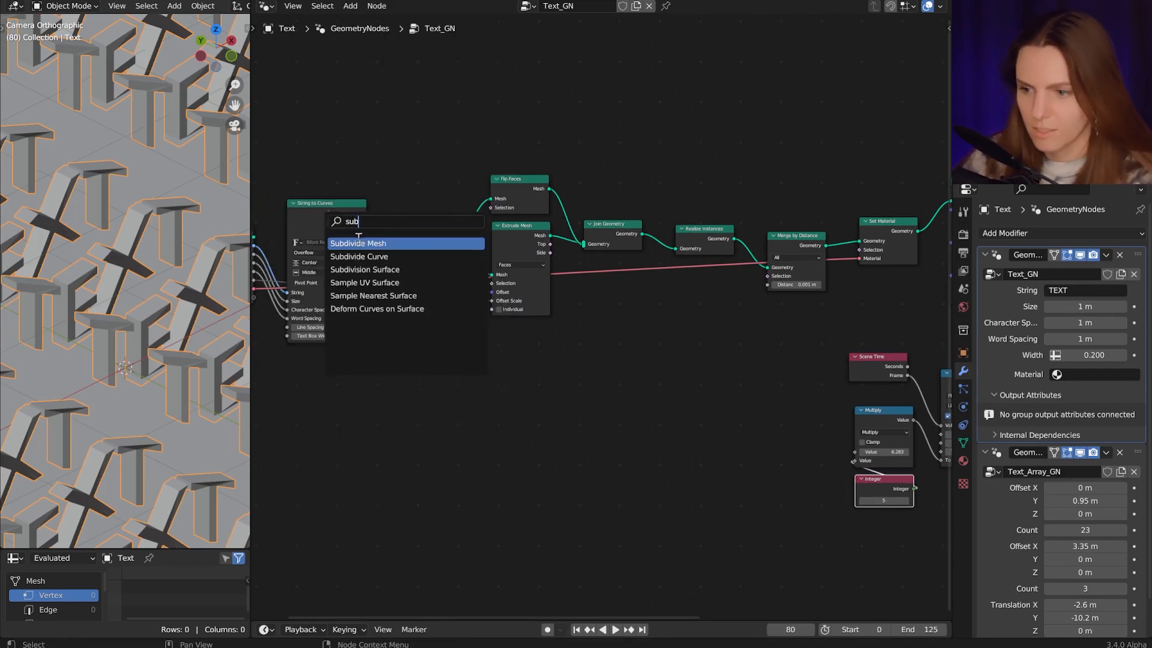
{"action": "left_click", "coordinate": [359, 256]}
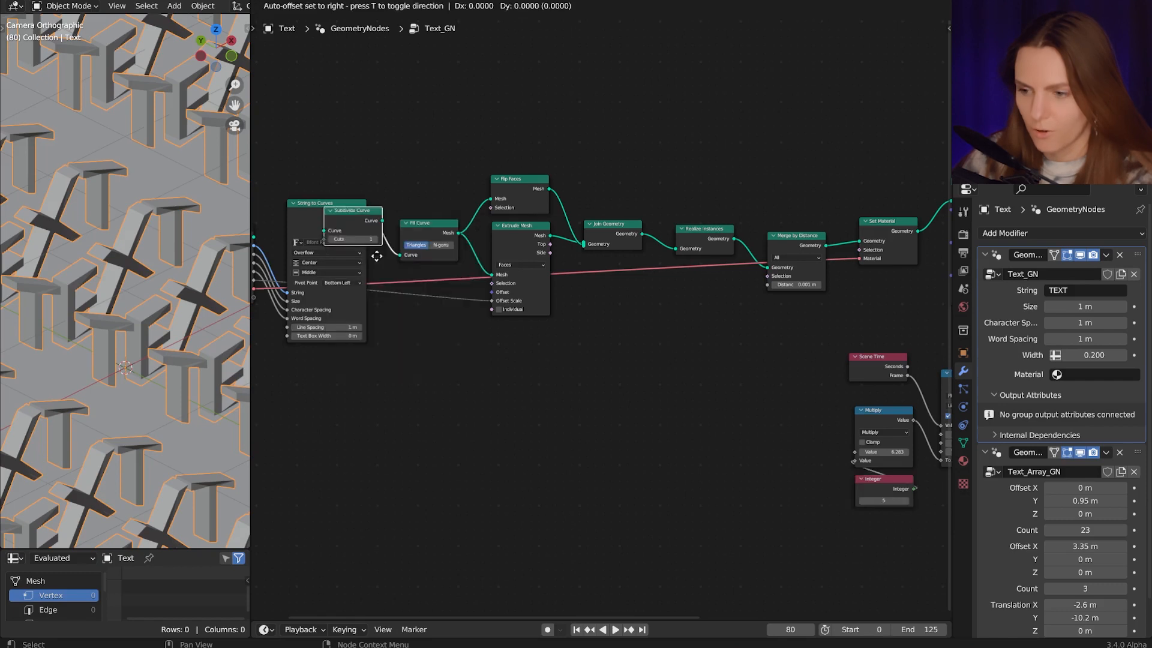
{"action": "left_click", "coordinate": [418, 269]}
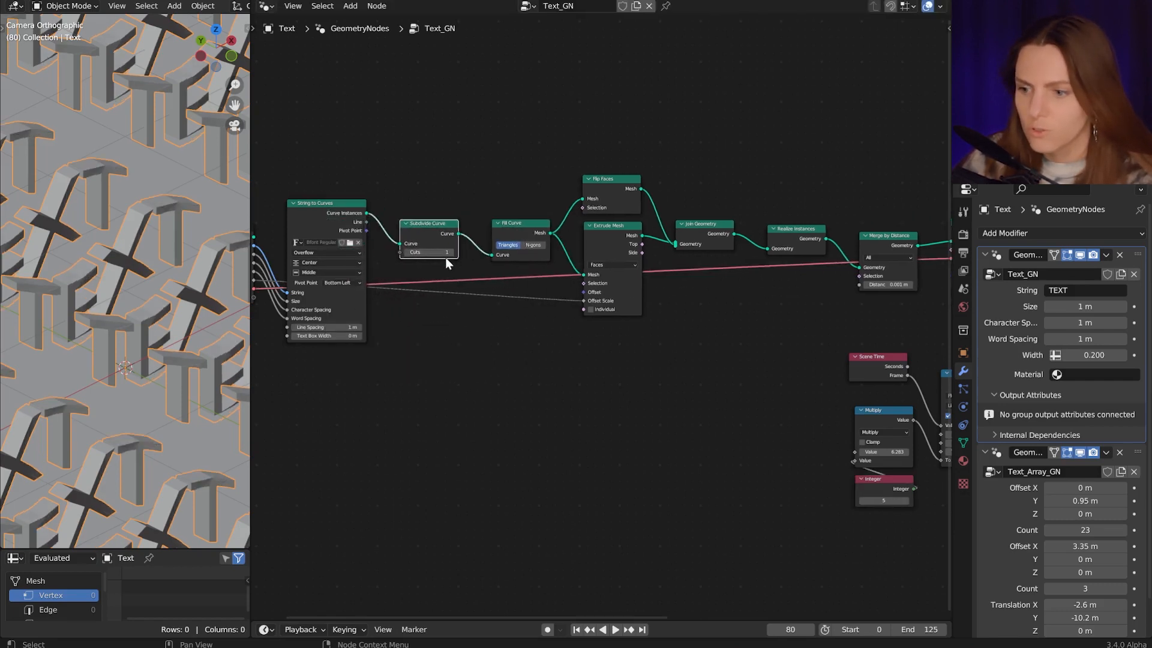
{"action": "left_click", "coordinate": [449, 252]}
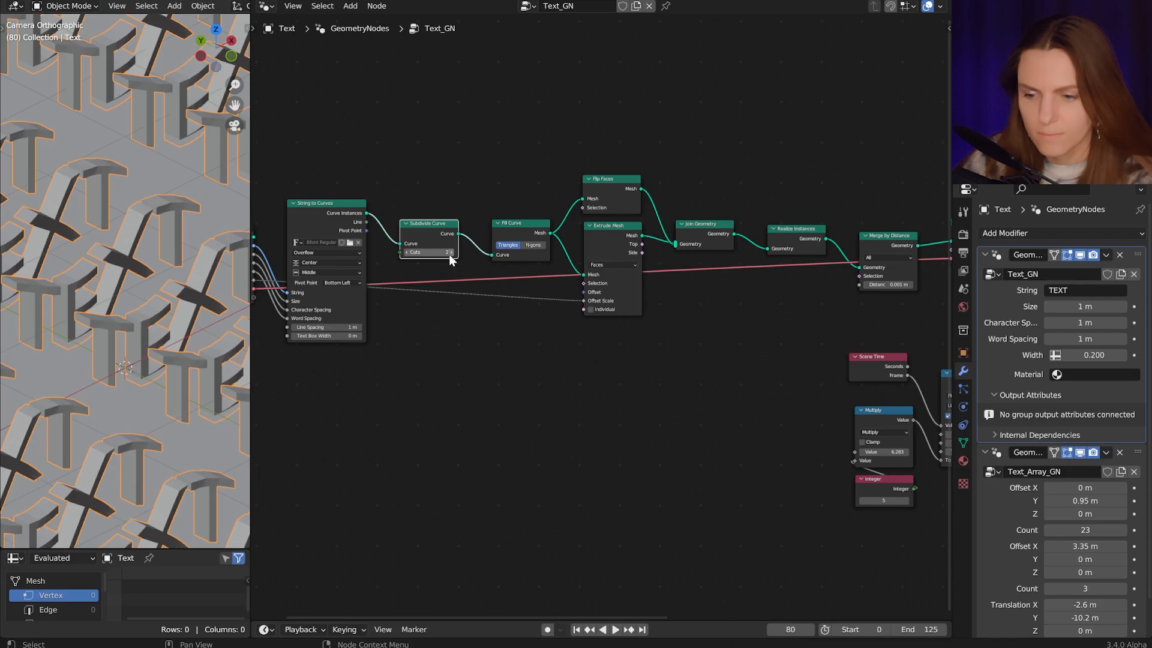
{"action": "key", "text": "space"}
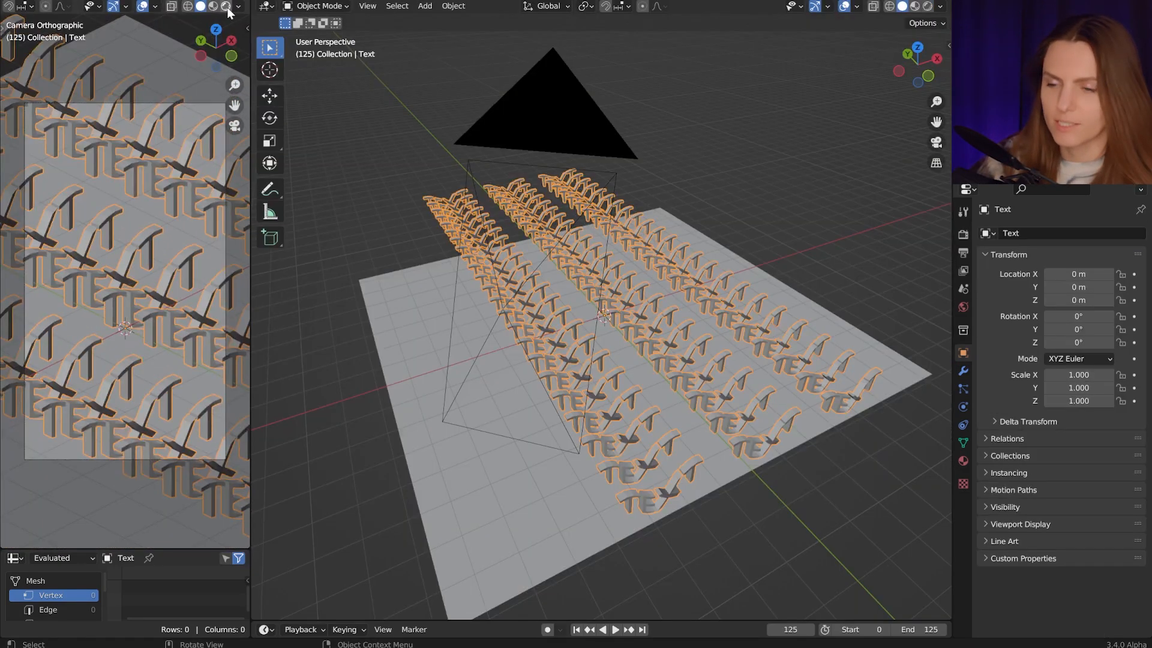
Show the camera viewport in rendered shading and set the render engine to Cycles with GPU Compute as the device.
{"action": "left_click", "coordinate": [226, 7]}
{"action": "left_click", "coordinate": [964, 235]}
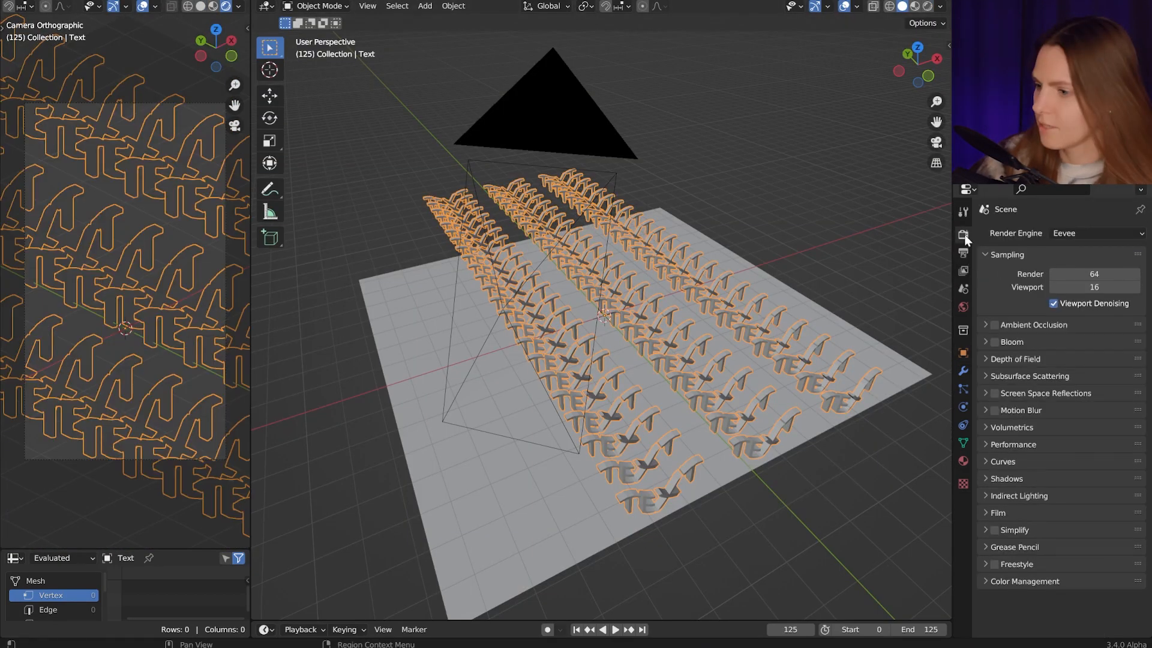
{"action": "left_click", "coordinate": [1086, 232]}
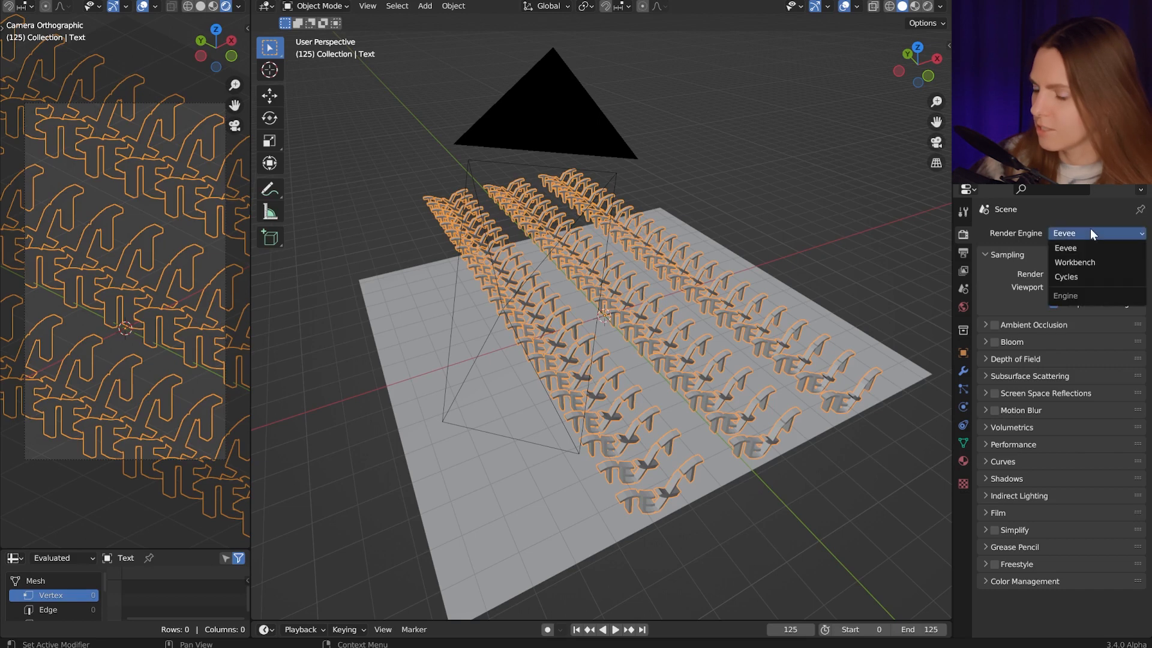
{"action": "left_click", "coordinate": [1095, 281]}
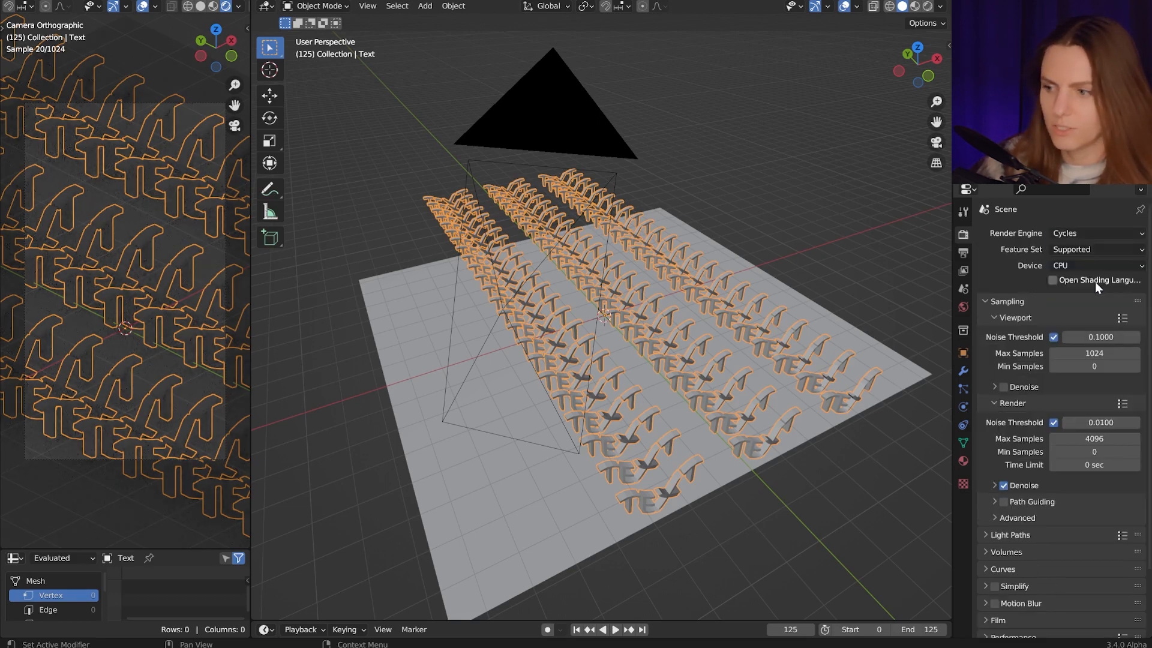
{"action": "left_click", "coordinate": [1075, 265]}
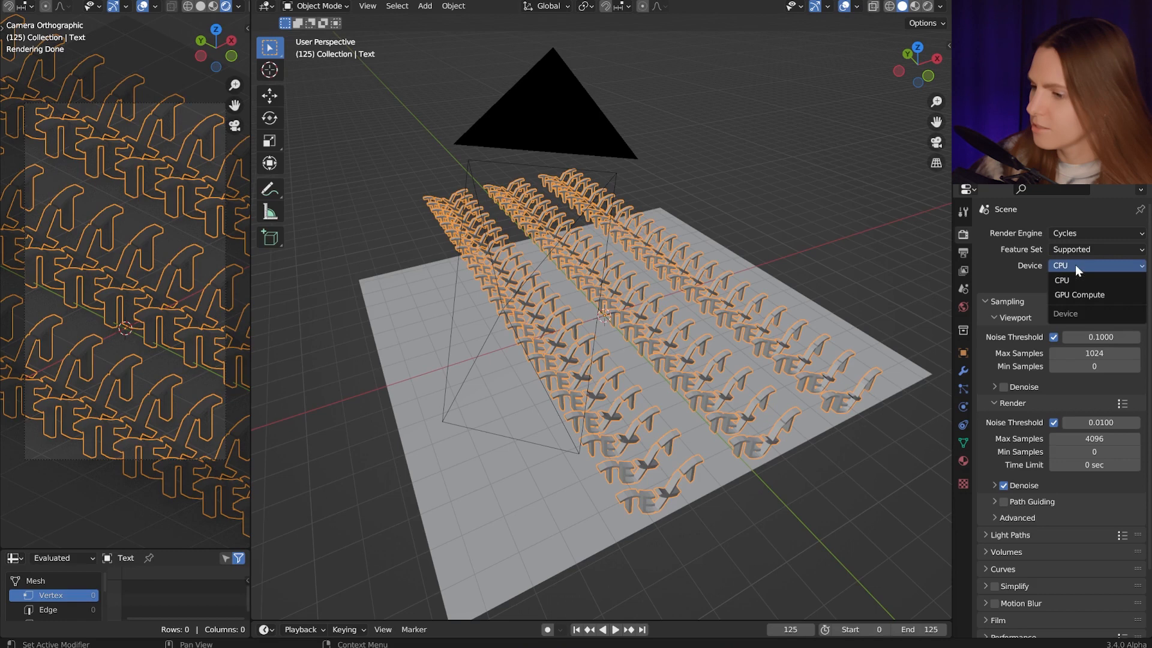
{"action": "left_click", "coordinate": [1079, 294]}
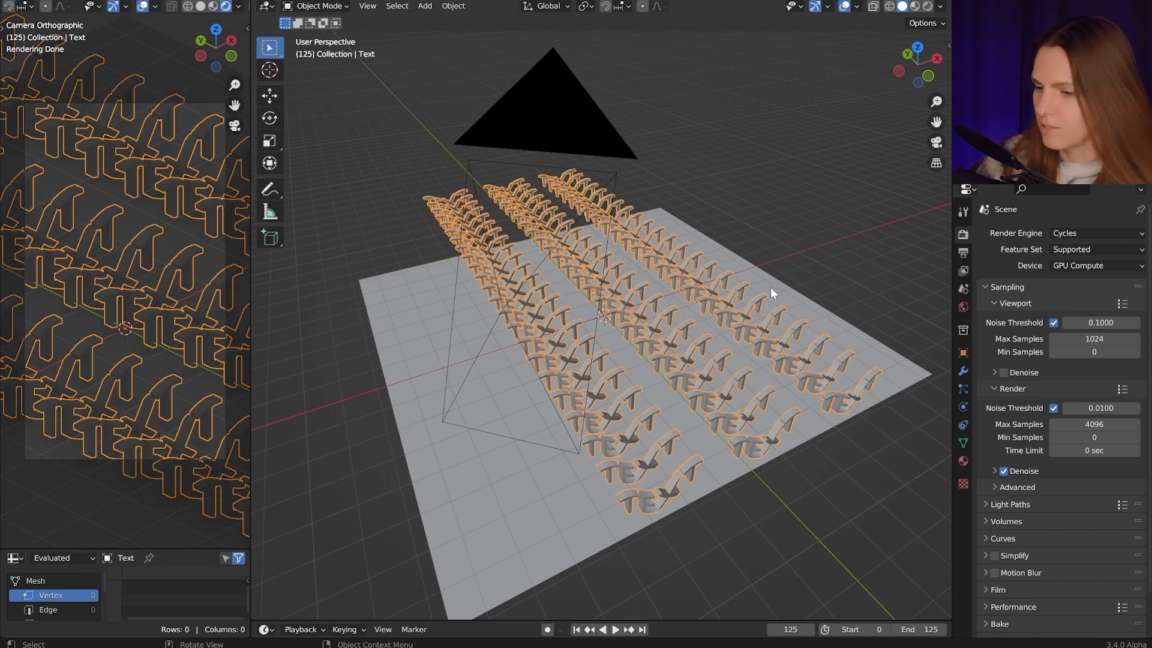
Add an area light at the world origin with a size of 16.5 m and a power of 1000 W.
{"action": "key", "text": "shift+a"}
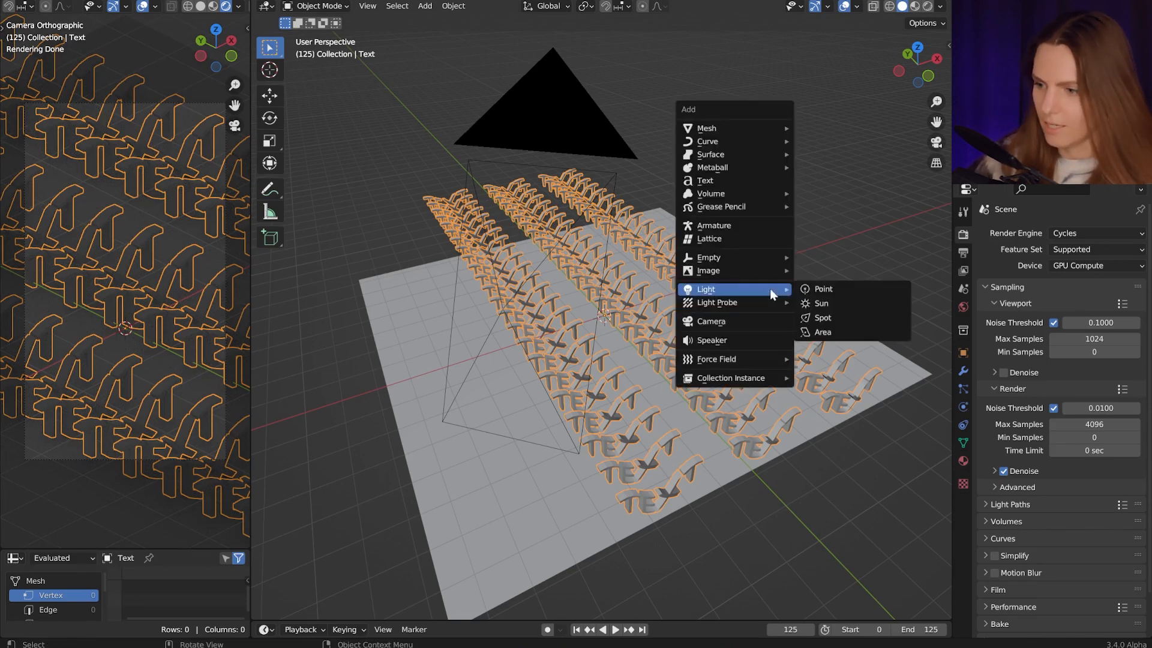
{"action": "left_click", "coordinate": [849, 333]}
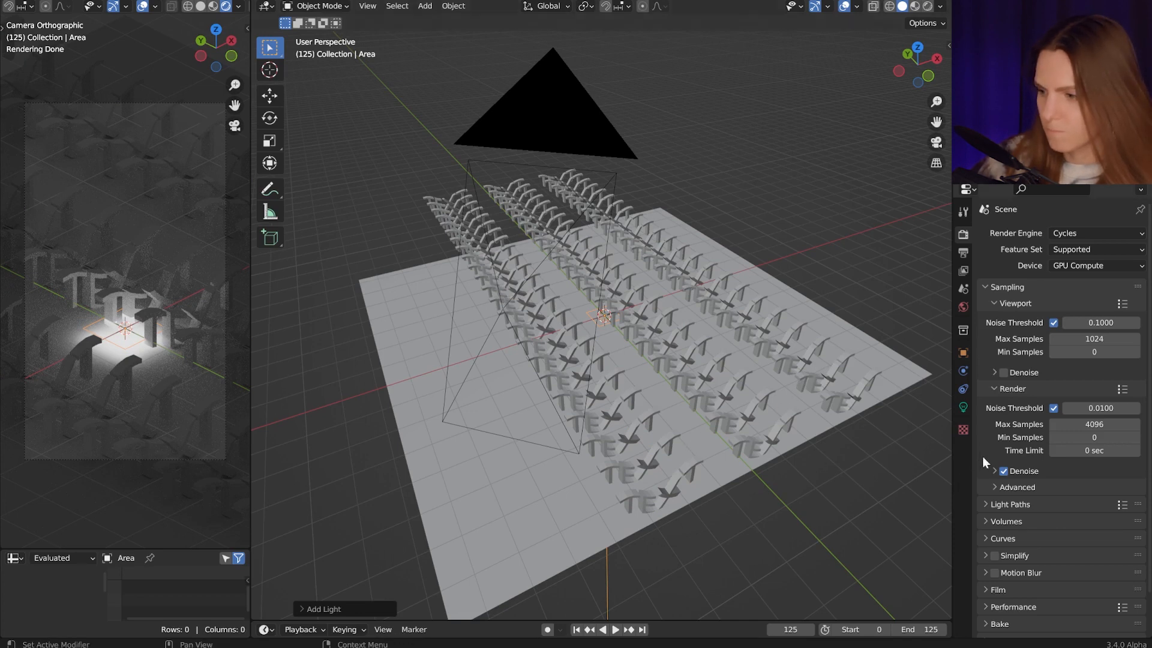
{"action": "left_click", "coordinate": [963, 407]}
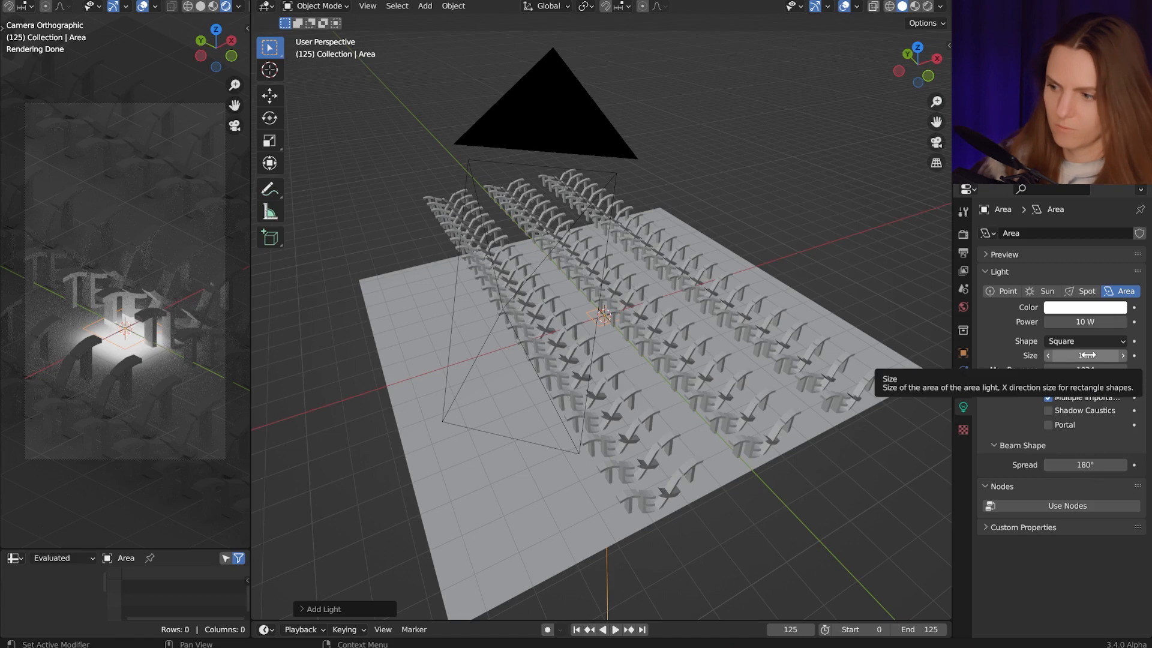
{"action": "mouse_move", "coordinate": [1087, 356]}
{"action": "left_mouse_down"}
{"action": "mouse_move", "coordinate": [1147, 355]}
{"action": "mouse_move", "coordinate": [1086, 355]}
{"action": "left_mouse_up"}
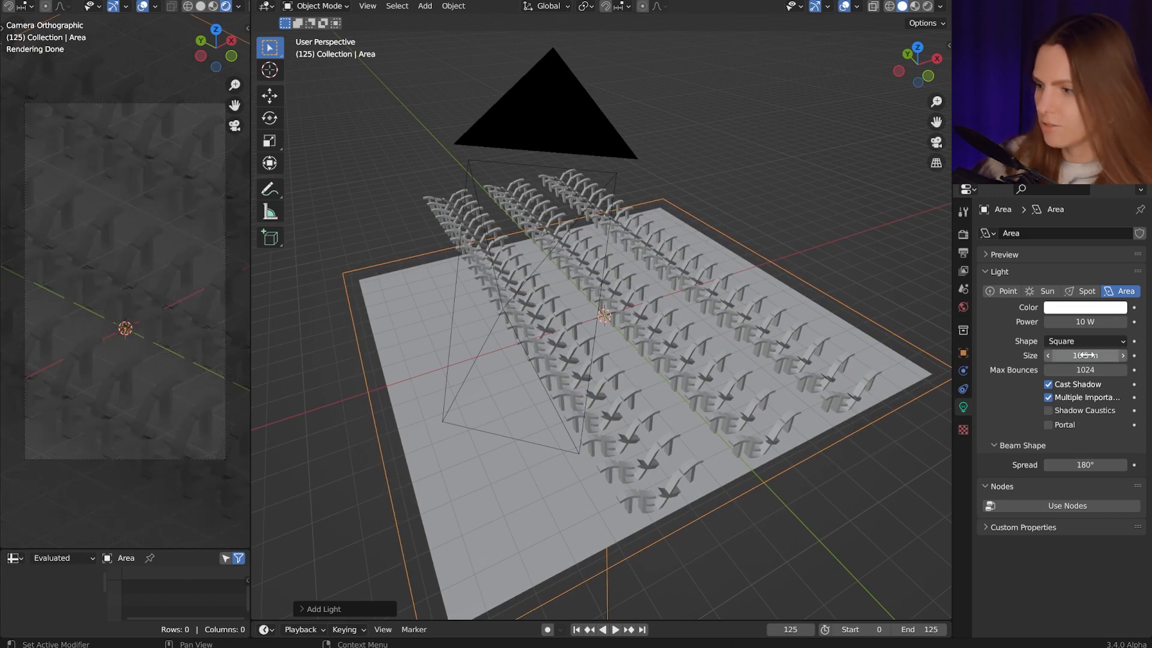
{"action": "left_click", "coordinate": [1074, 322]}
{"action": "type", "text": "1000"}
{"action": "key", "text": "Return"}
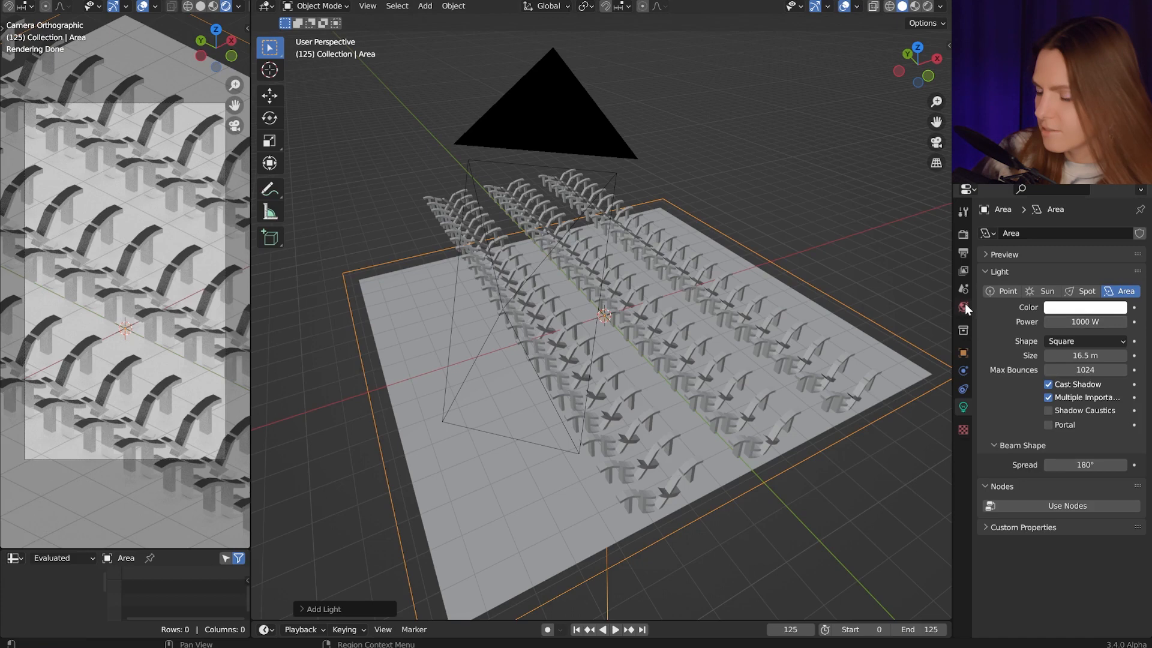
Raise the area light to Z 5.45 m above the text array and tilt it about its X axis.
{"action": "left_click", "coordinate": [963, 353]}
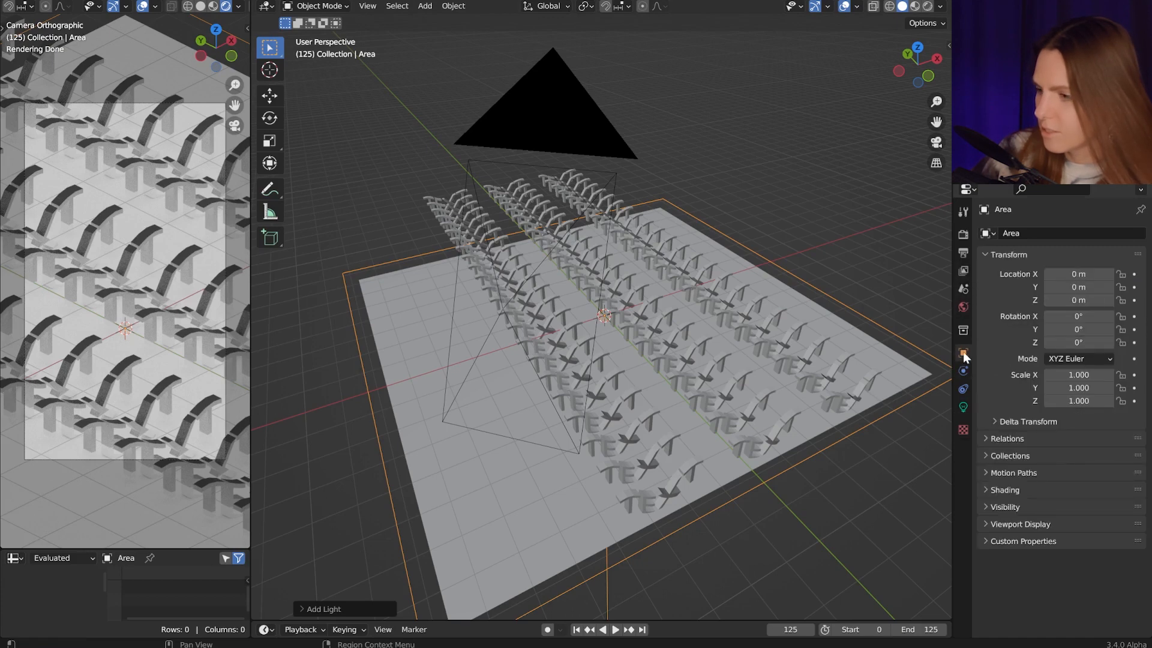
{"action": "left_click_drag", "start_coordinate": [1067, 300], "coordinate": [1132, 300]}
{"action": "mouse_move", "coordinate": [617, 407]}
{"action": "middle_mouse_down"}
{"action": "mouse_move", "coordinate": [666, 406]}
{"action": "mouse_move", "coordinate": [699, 388]}
{"action": "mouse_move", "coordinate": [628, 393]}
{"action": "middle_mouse_up"}
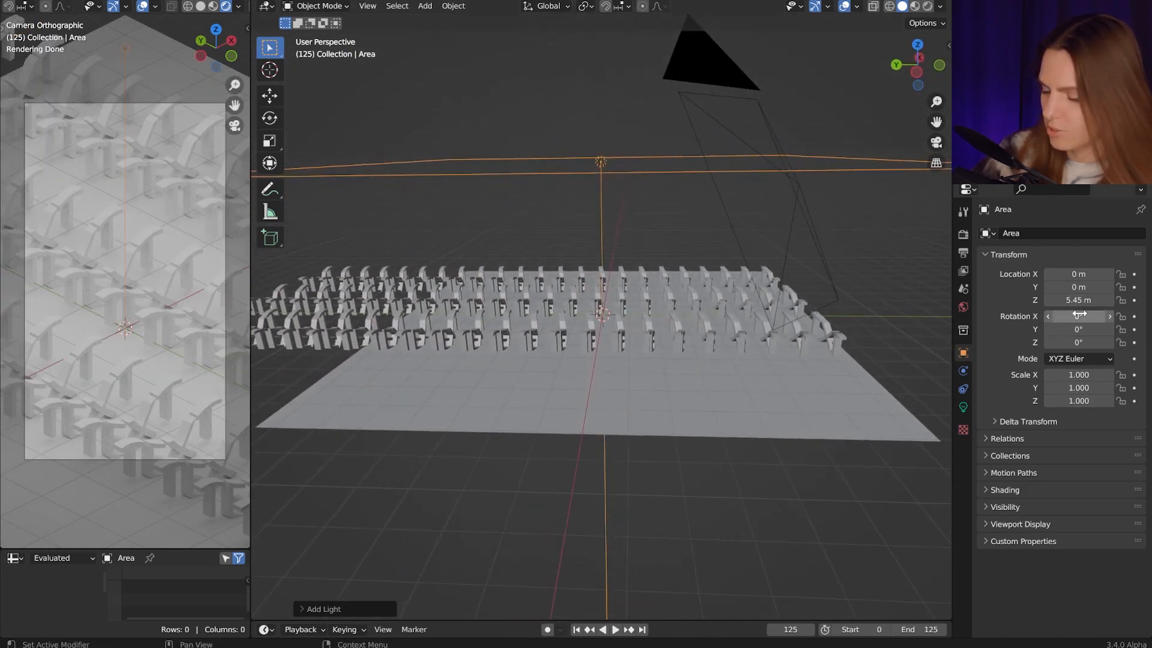
{"action": "left_click_drag", "start_coordinate": [1079, 314], "coordinate": [1093, 314]}
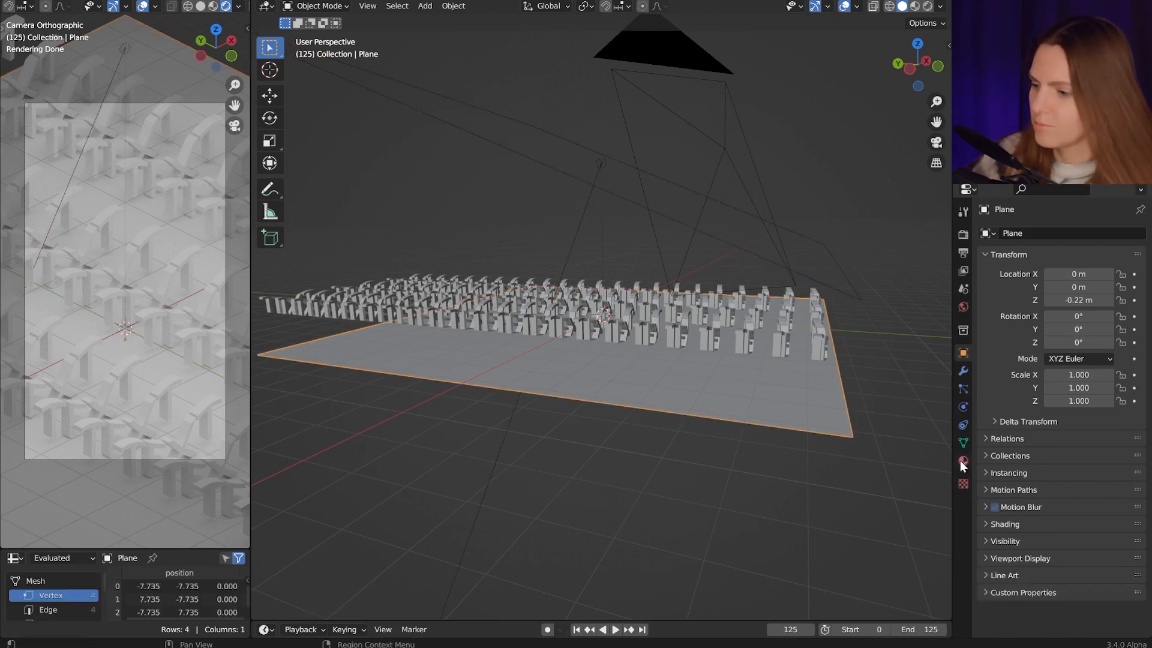
Create a new material on the ground plane and name it PlaneMaterial.
{"action": "left_click", "coordinate": [962, 461]}
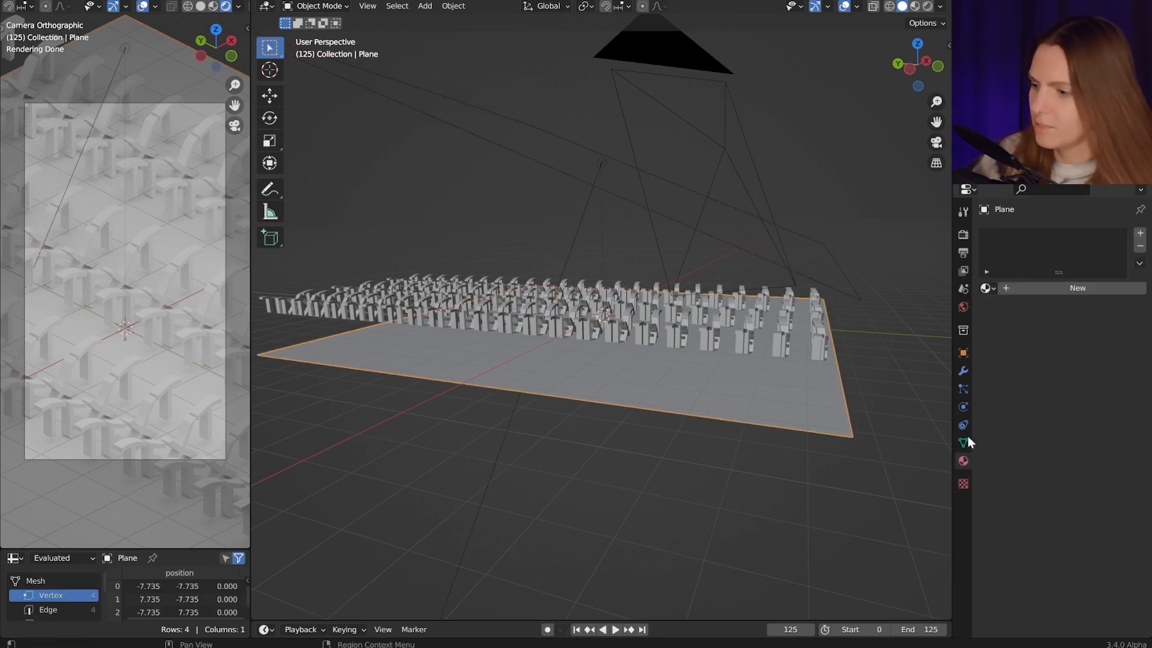
{"action": "left_click", "coordinate": [1046, 287]}
{"action": "double_click", "coordinate": [1016, 233]}
{"action": "key", "text": "End"}
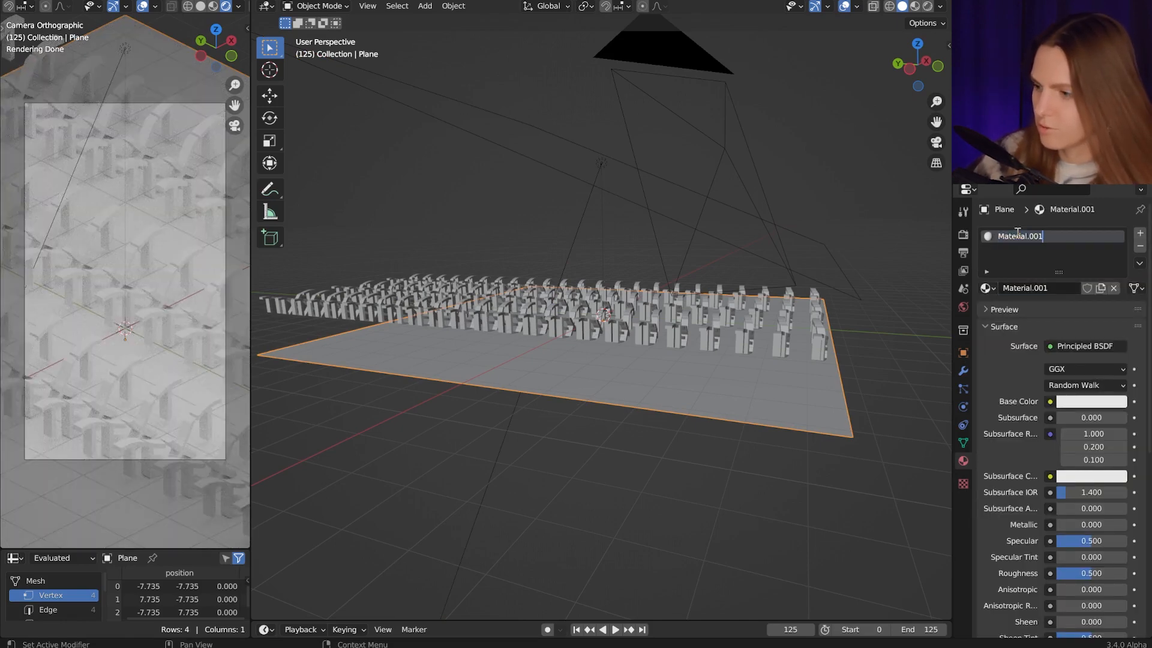
{"action": "key", "text": "BackSpace"}
{"action": "key", "text": "BackSpace"}
{"action": "key", "text": "BackSpace"}
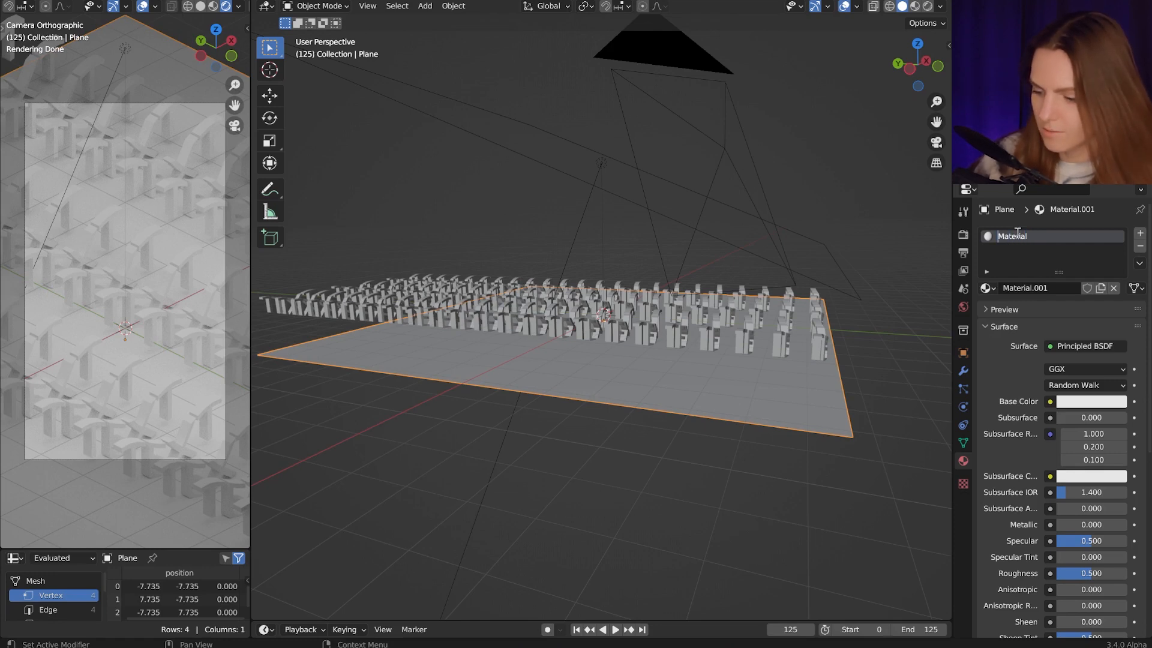
{"action": "type", "text": "Pl"}
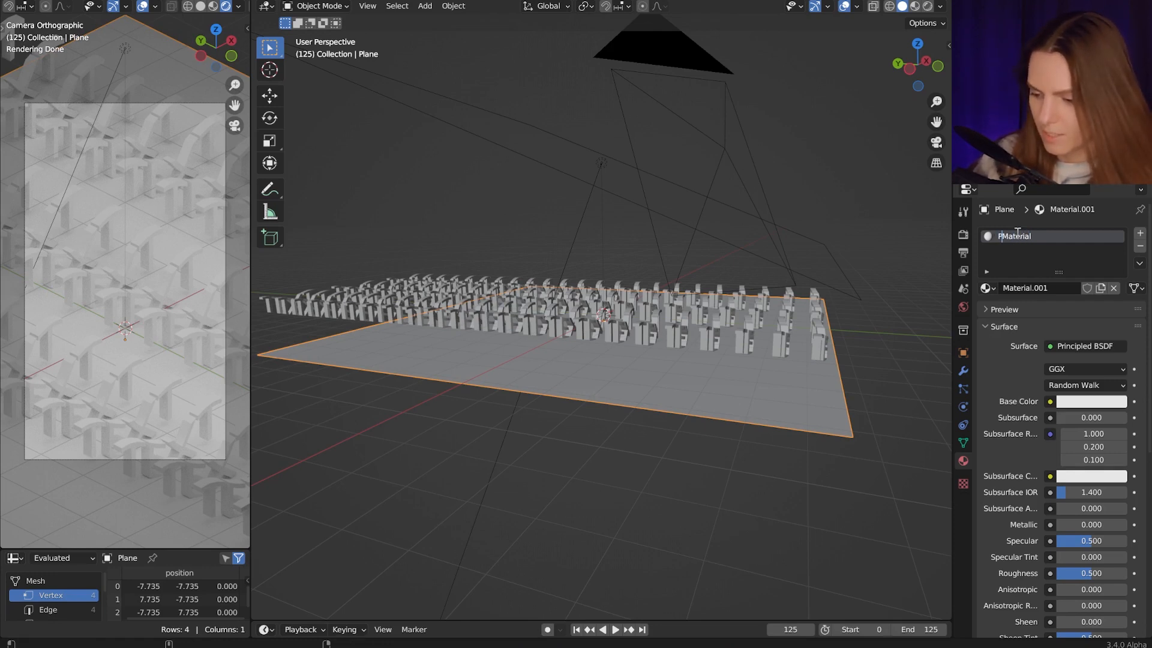
{"action": "type", "text": "ane"}
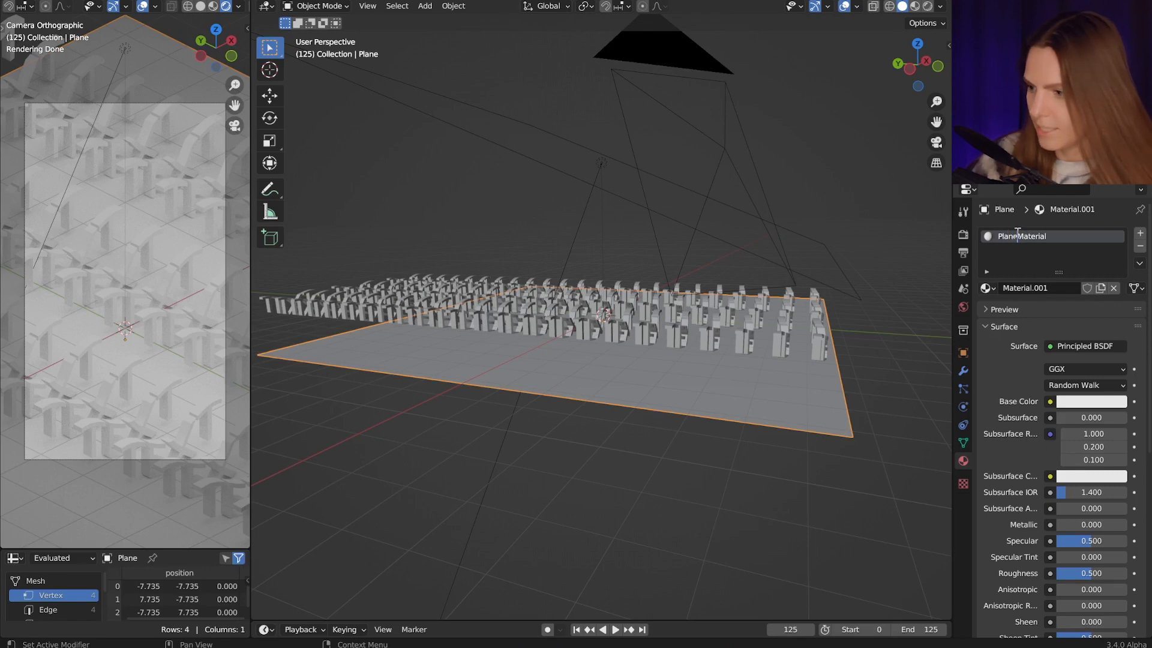
{"action": "key", "text": "Return"}
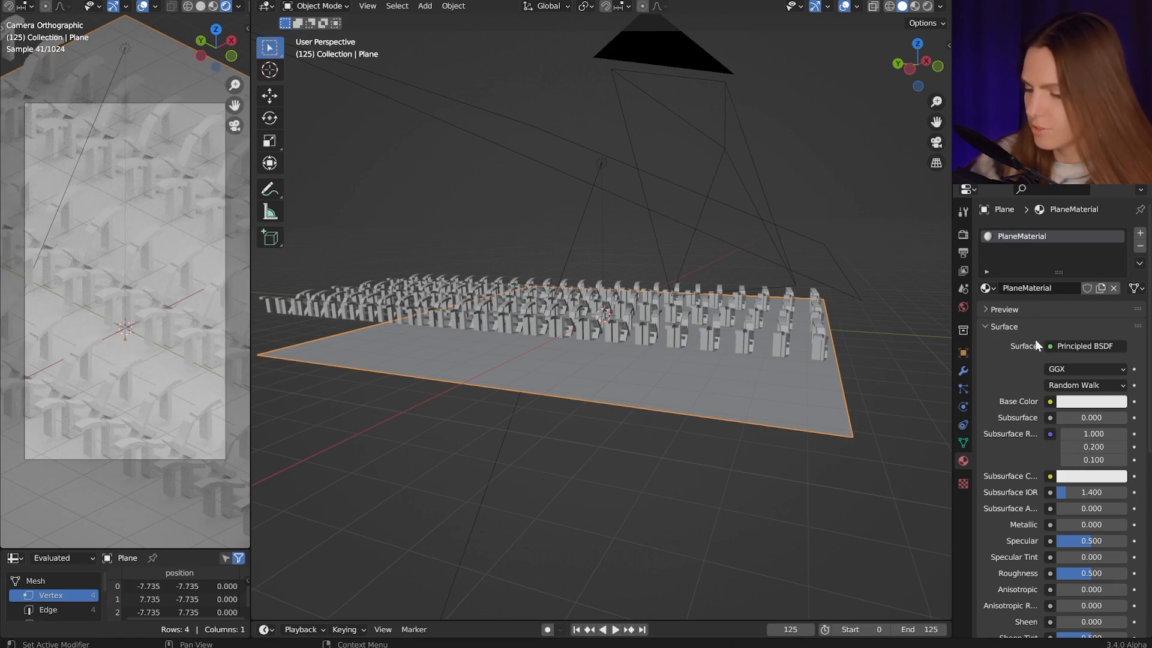
Set the base color of PlaneMaterial to a salmon pink.
{"action": "left_click", "coordinate": [1089, 401]}
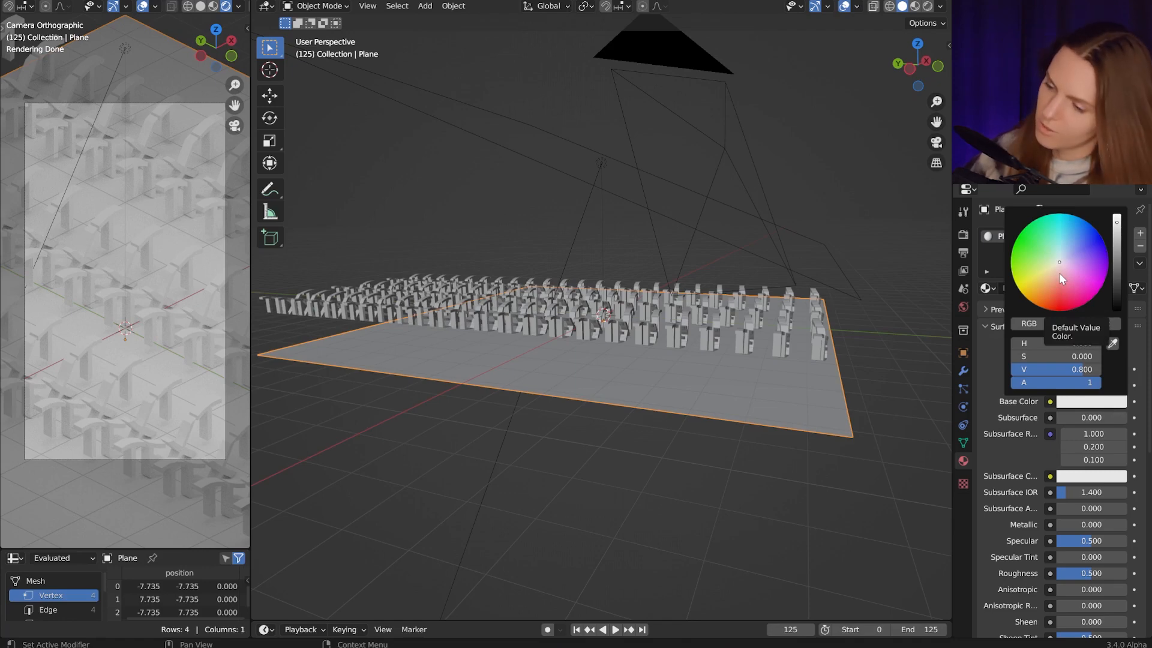
{"action": "left_click", "coordinate": [1055, 274]}
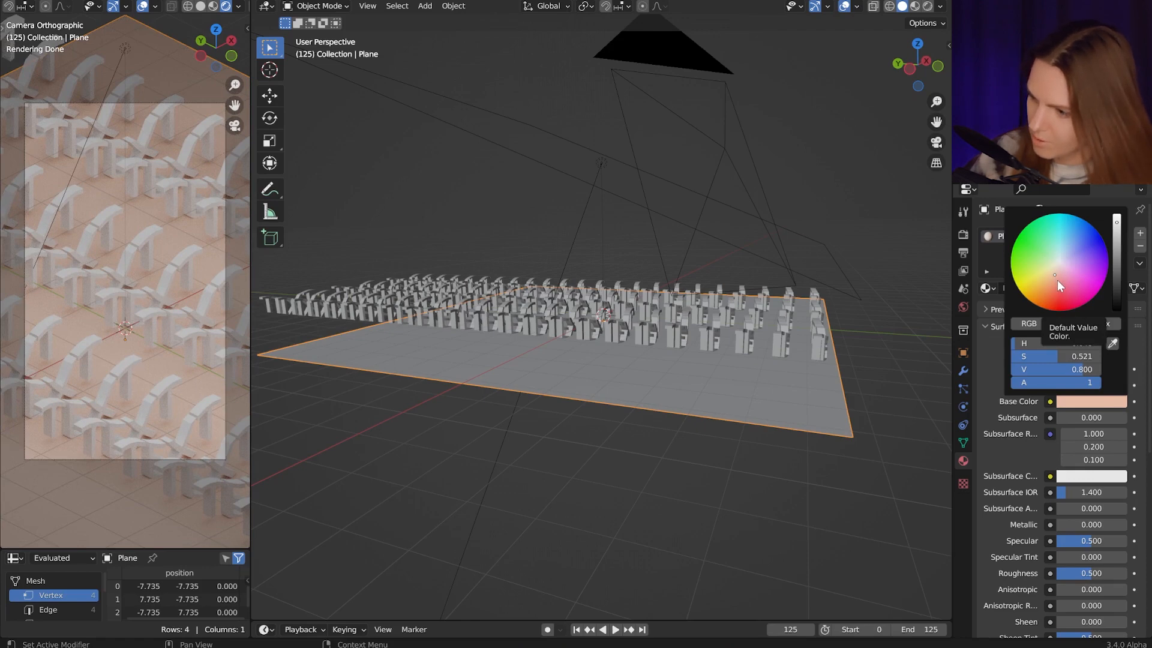
{"action": "left_click", "coordinate": [1058, 280]}
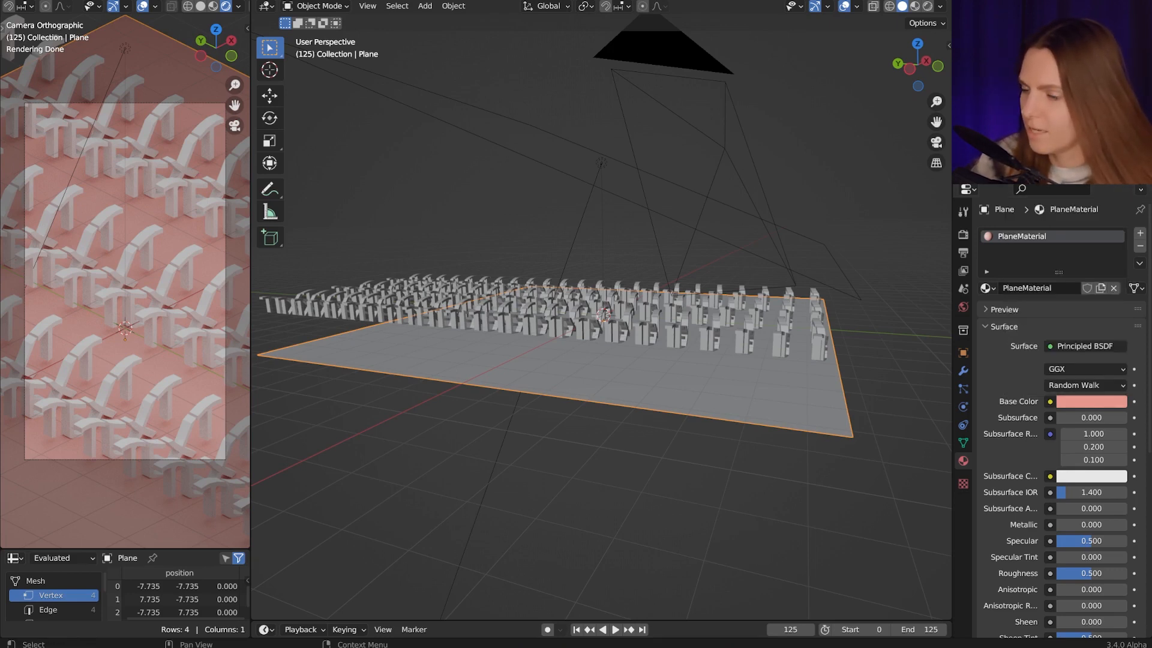
Select the area light and set its color to a light pinkish purple.
{"action": "left_click", "coordinate": [1029, 51]}
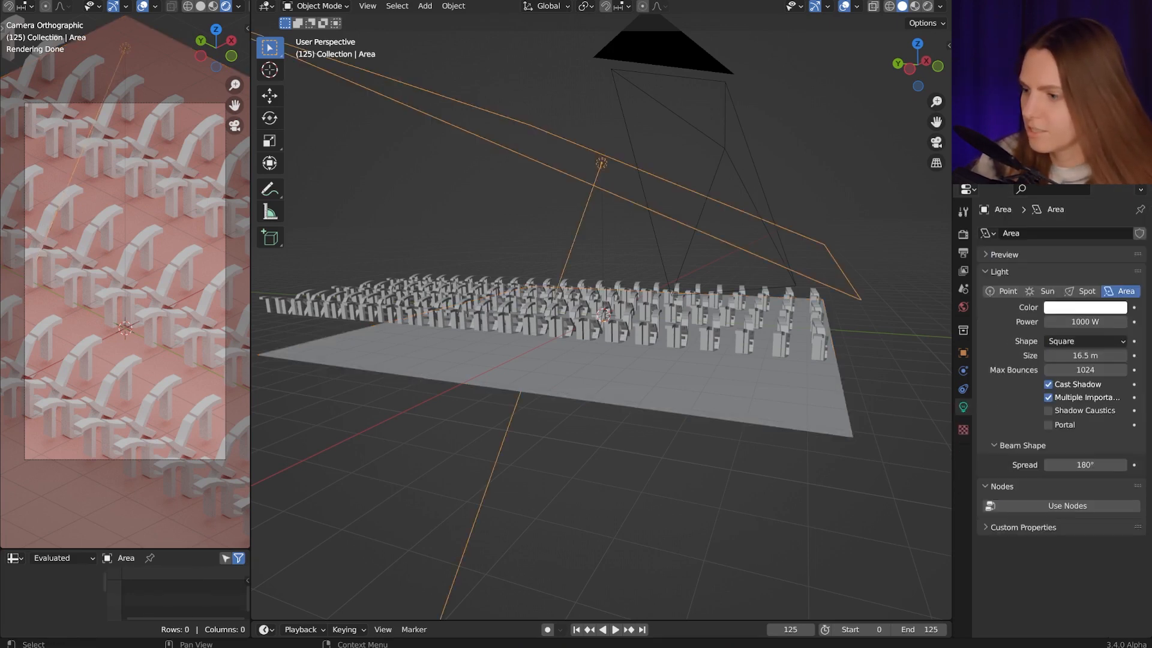
{"action": "left_click", "coordinate": [1090, 316]}
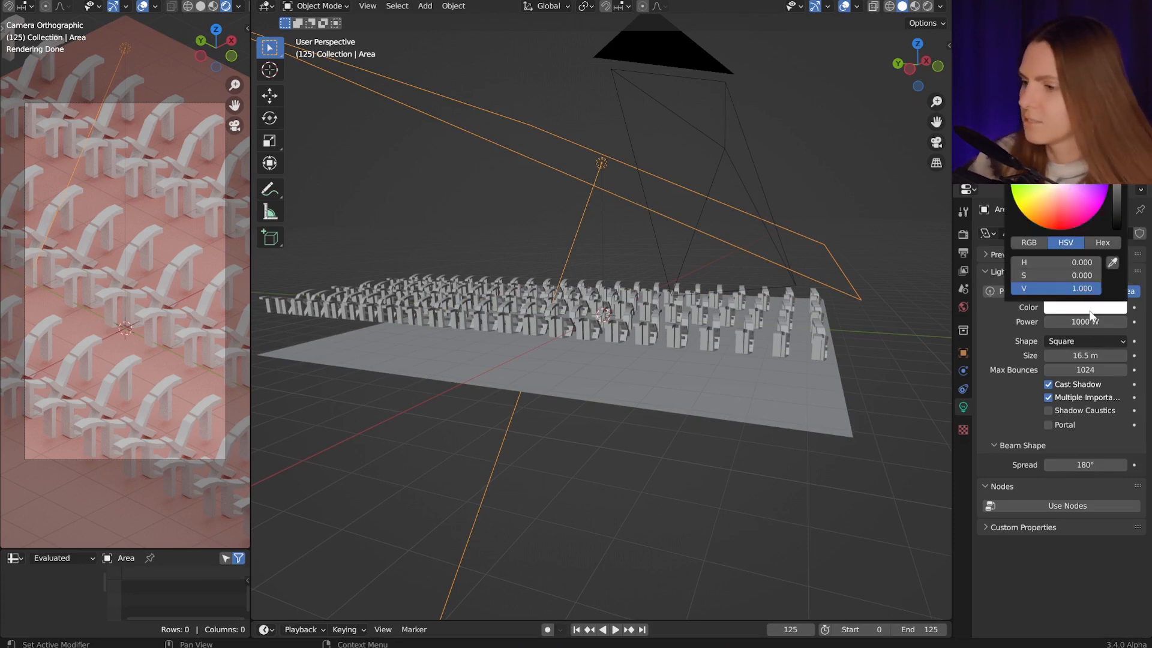
{"action": "left_click", "coordinate": [1077, 183]}
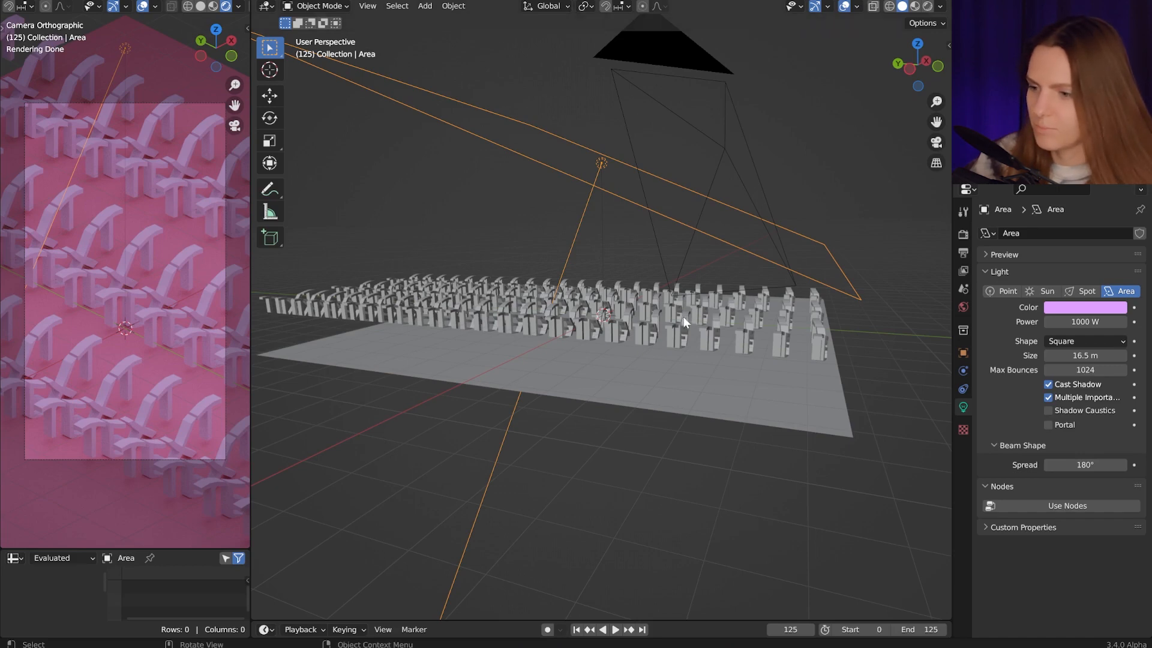
Select the text array and assign the existing material named Material to its Text_GN modifier's material input.
{"action": "left_click", "coordinate": [679, 337]}
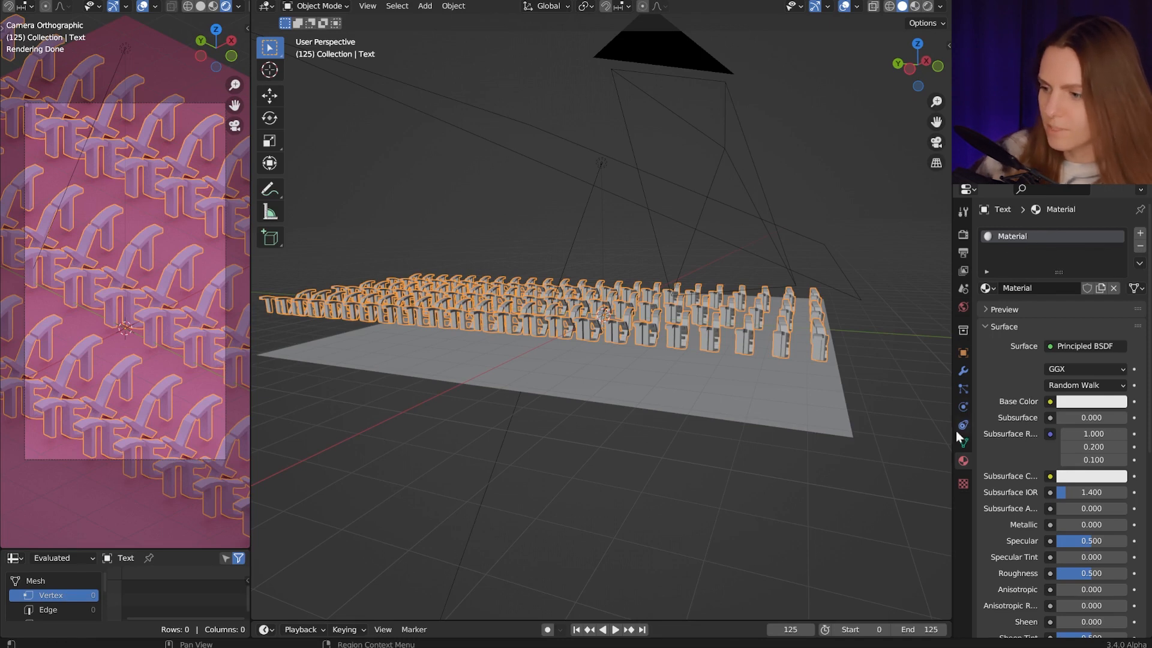
{"action": "left_click", "coordinate": [963, 370]}
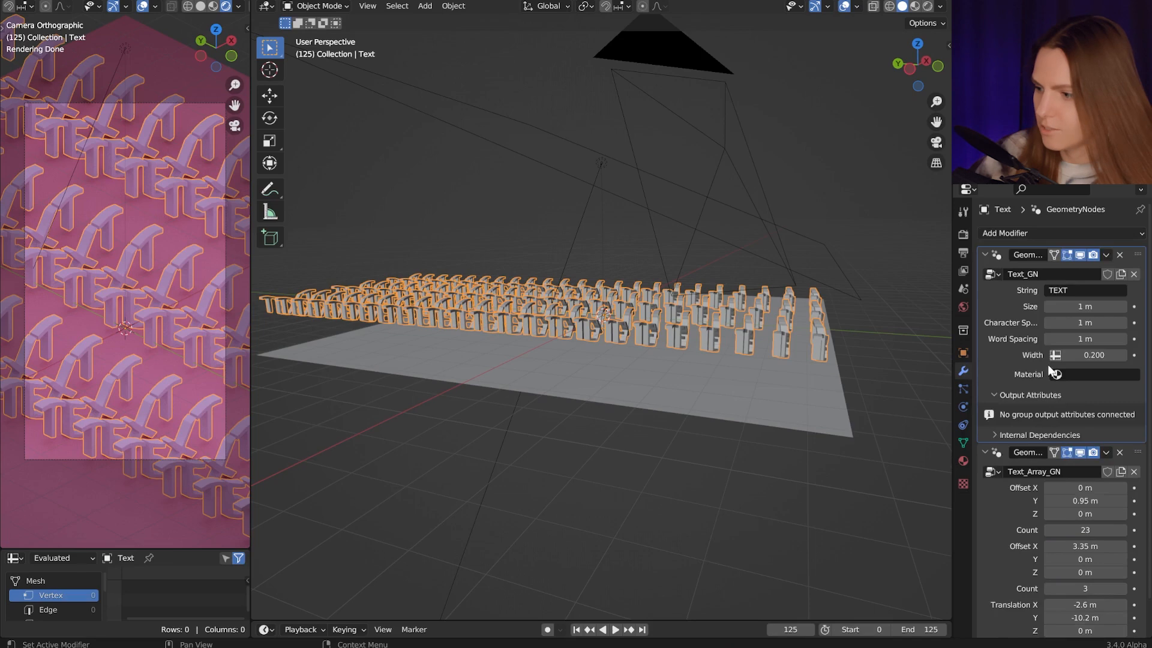
{"action": "left_click", "coordinate": [1064, 378]}
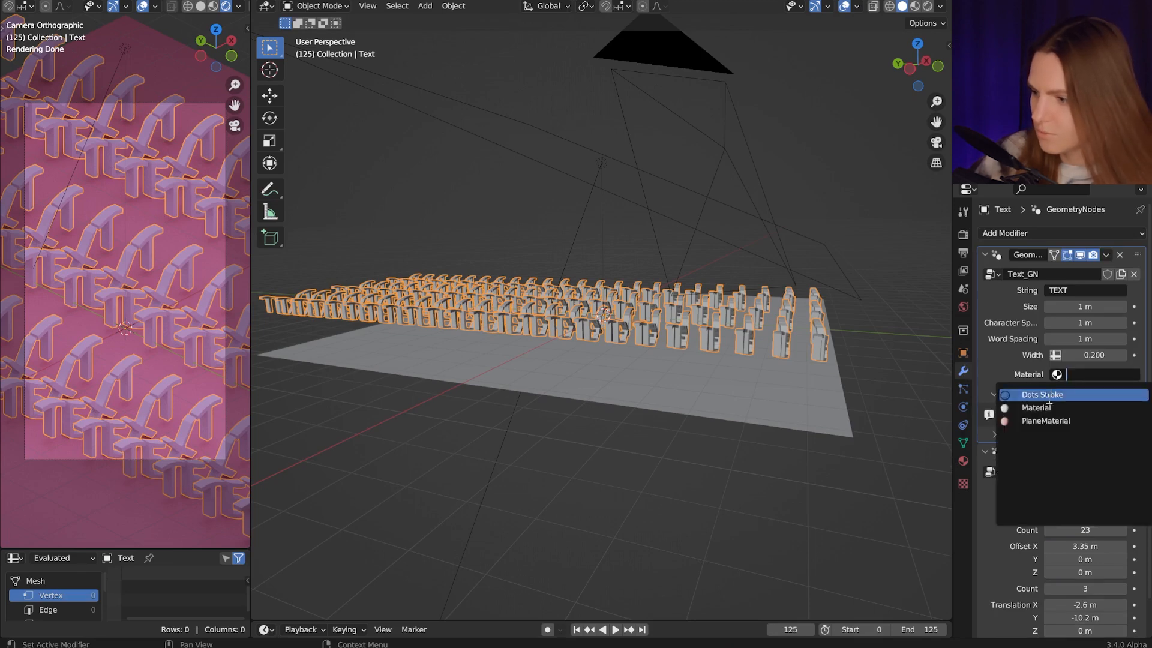
{"action": "left_click", "coordinate": [1037, 406]}
Open the text's material in the Shader Editor and set its base color to a salmon pink.
{"action": "left_click", "coordinate": [265, 6]}
{"action": "left_click", "coordinate": [319, 129]}
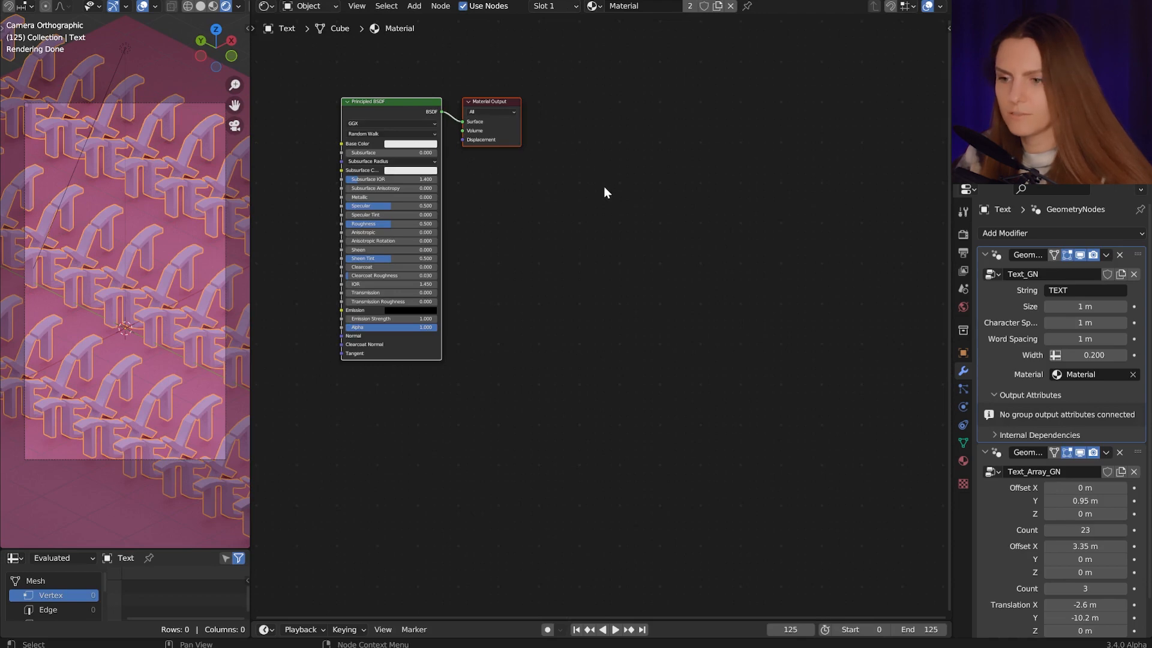
{"action": "key", "text": "Home"}
{"action": "left_click", "coordinate": [573, 137]}
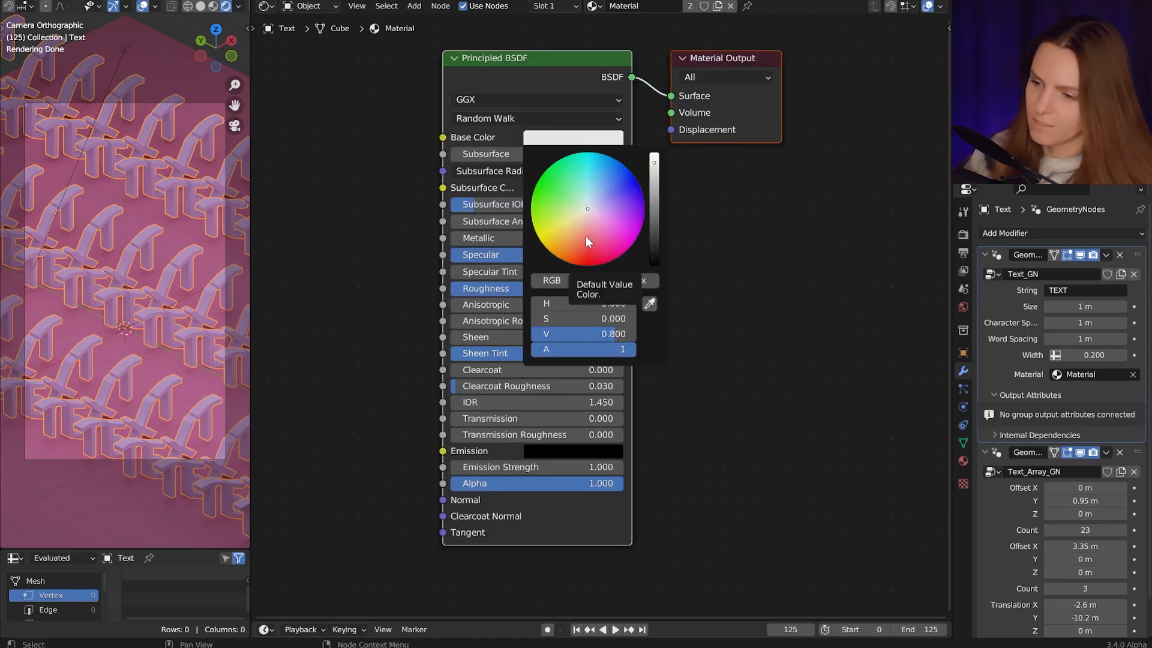
{"action": "left_click", "coordinate": [585, 233]}
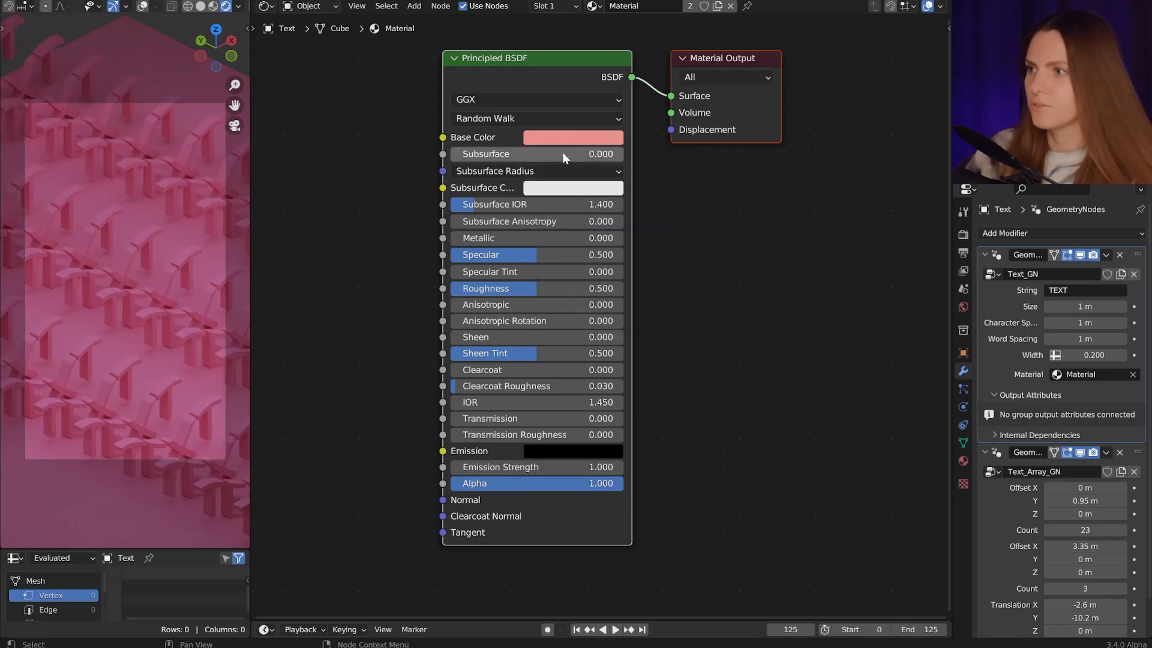
Set the text material's subsurface to 0.160 and its subsurface color to a saturated red.
{"action": "left_click_drag", "start_coordinate": [563, 153], "coordinate": [477, 153]}
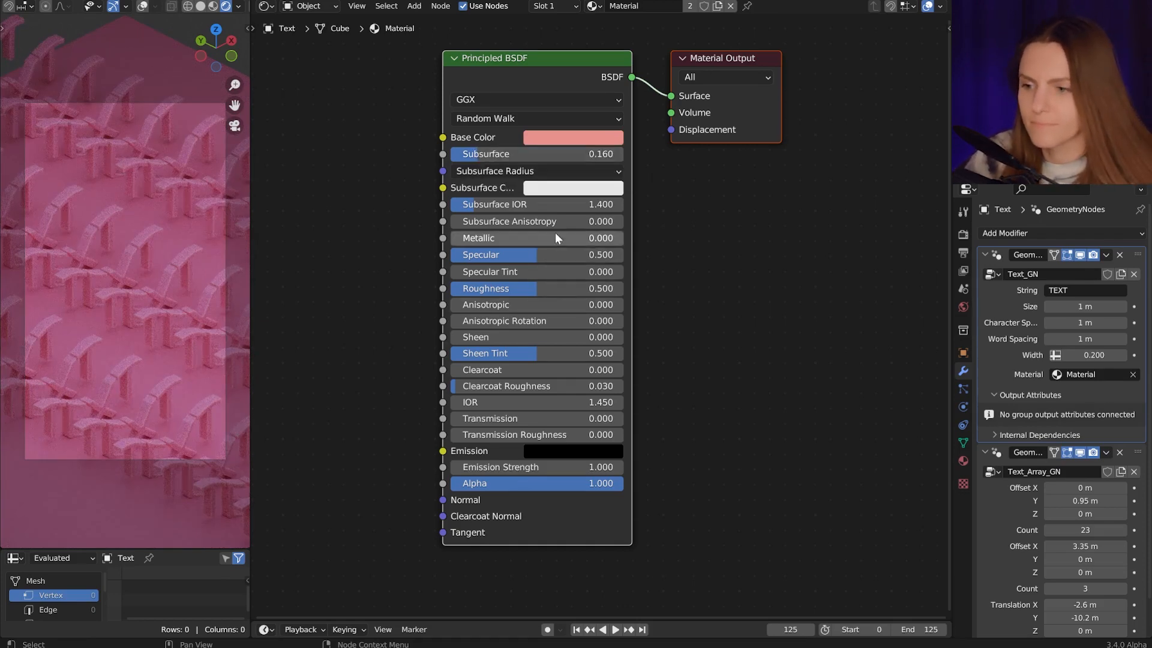
{"action": "left_click", "coordinate": [586, 189]}
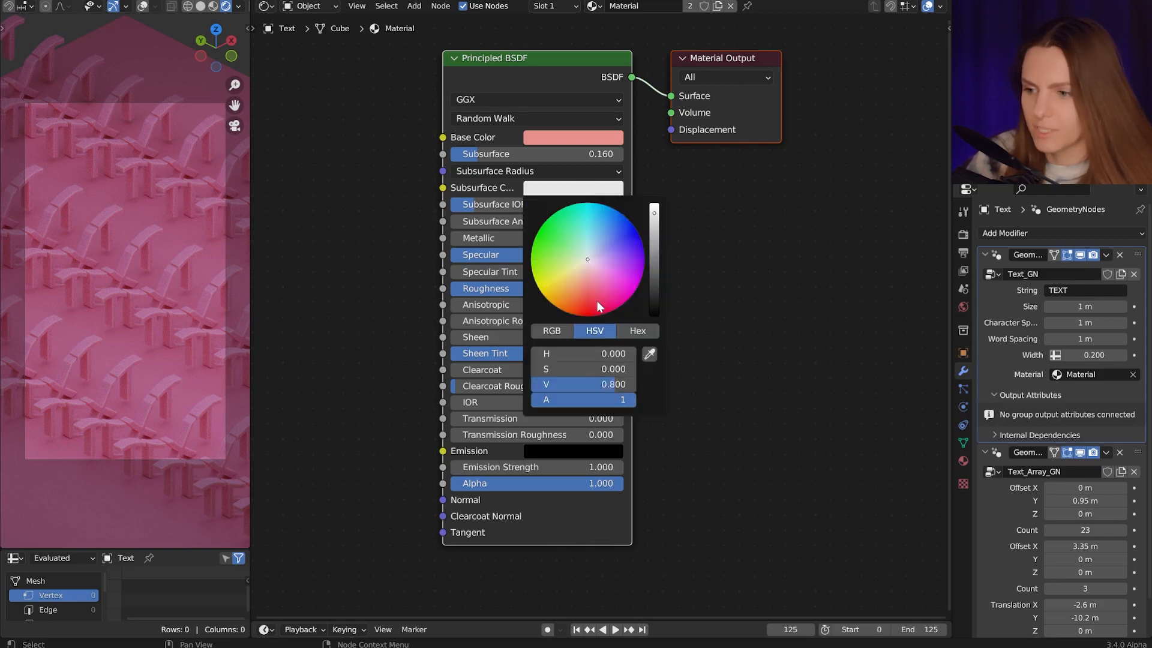
{"action": "left_click_drag", "start_coordinate": [593, 310], "coordinate": [590, 316]}
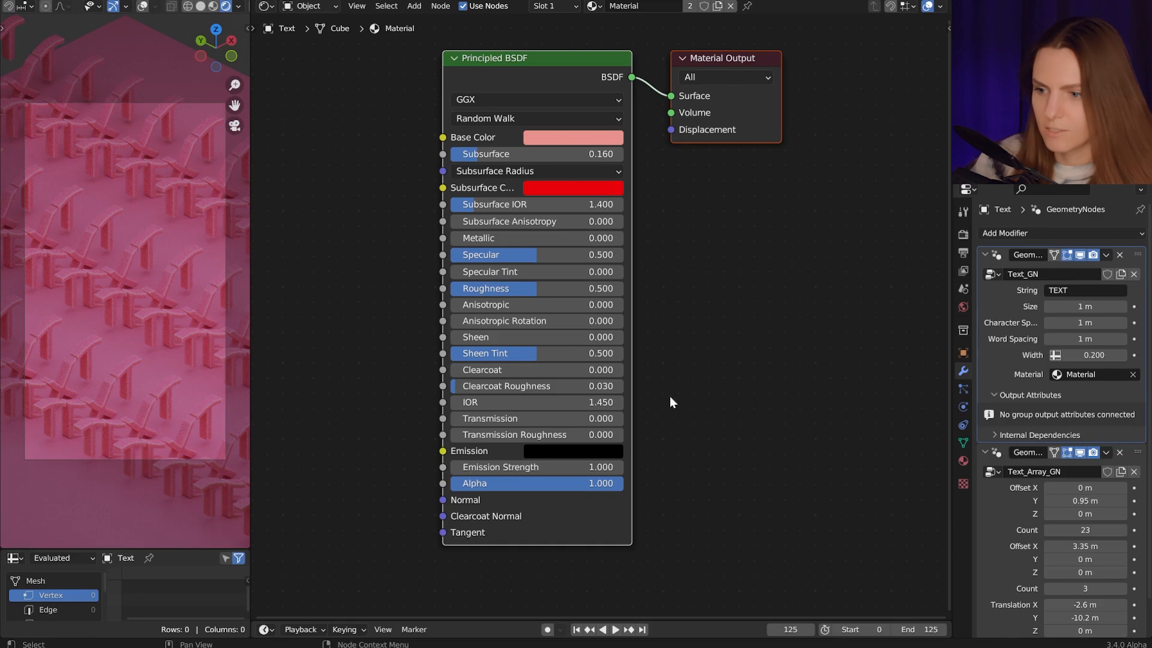
Set the specular value of the text material's Principled BSDF to 0.
{"action": "left_click", "coordinate": [544, 256]}
{"action": "type", "text": "0"}
{"action": "key", "text": "Return"}
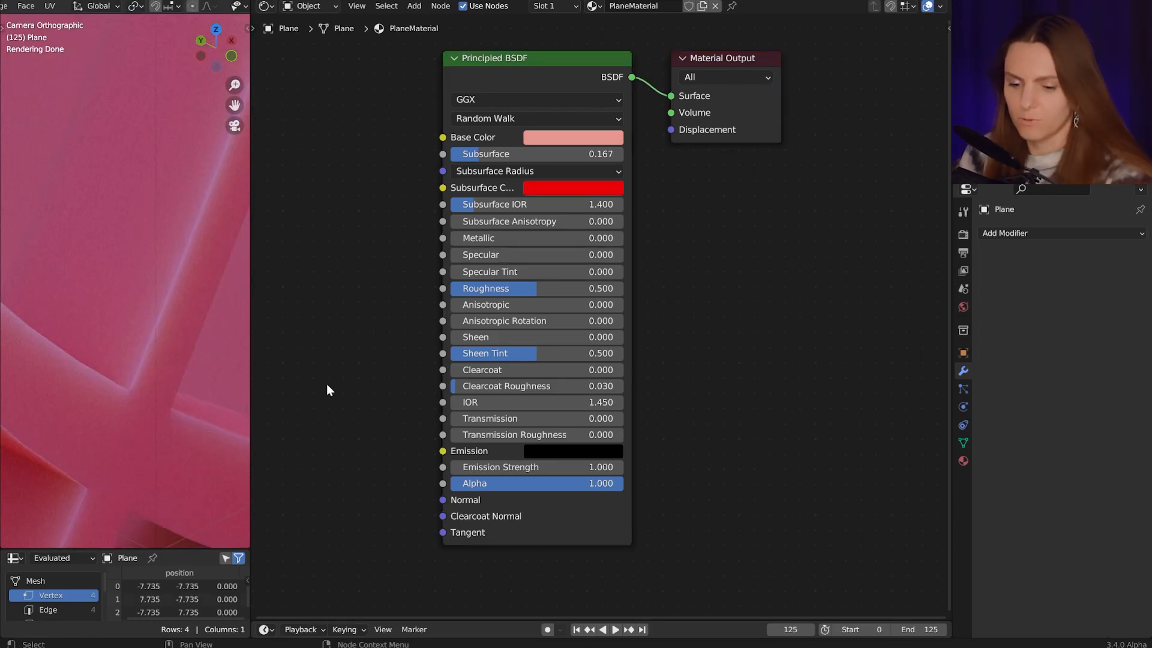
Add a Bevel node to PlaneMaterial beside the lower part of the Principled BSDF node.
{"action": "key", "text": "shift+a"}
{"action": "left_click", "coordinate": [326, 384]}
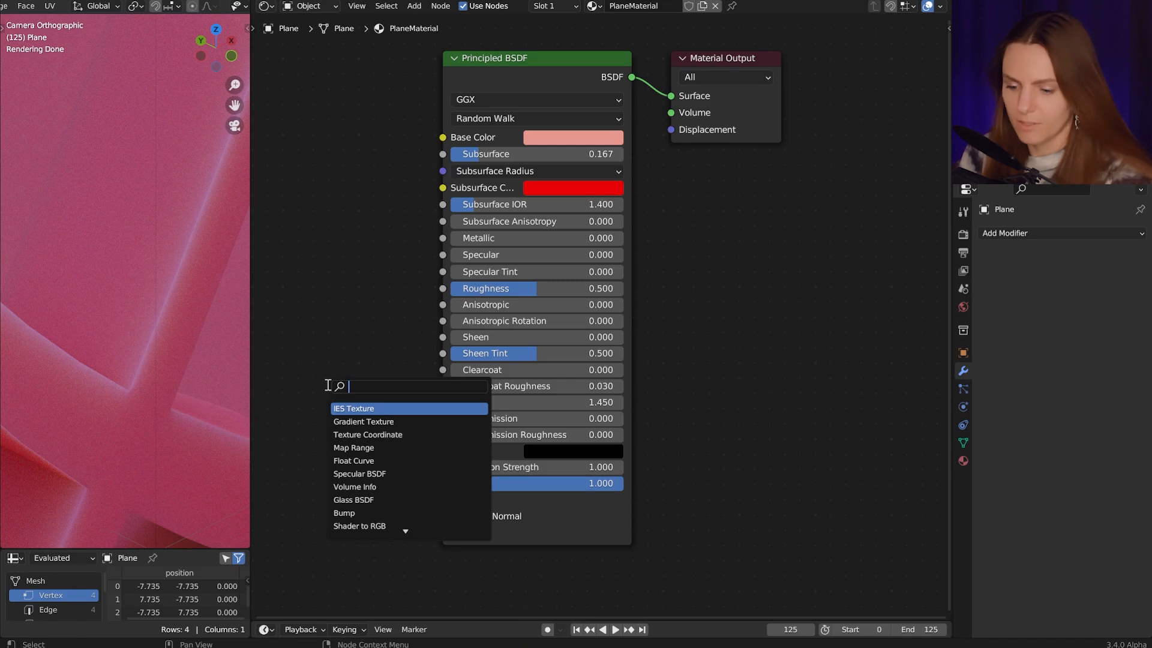
{"action": "type", "text": "bev"}
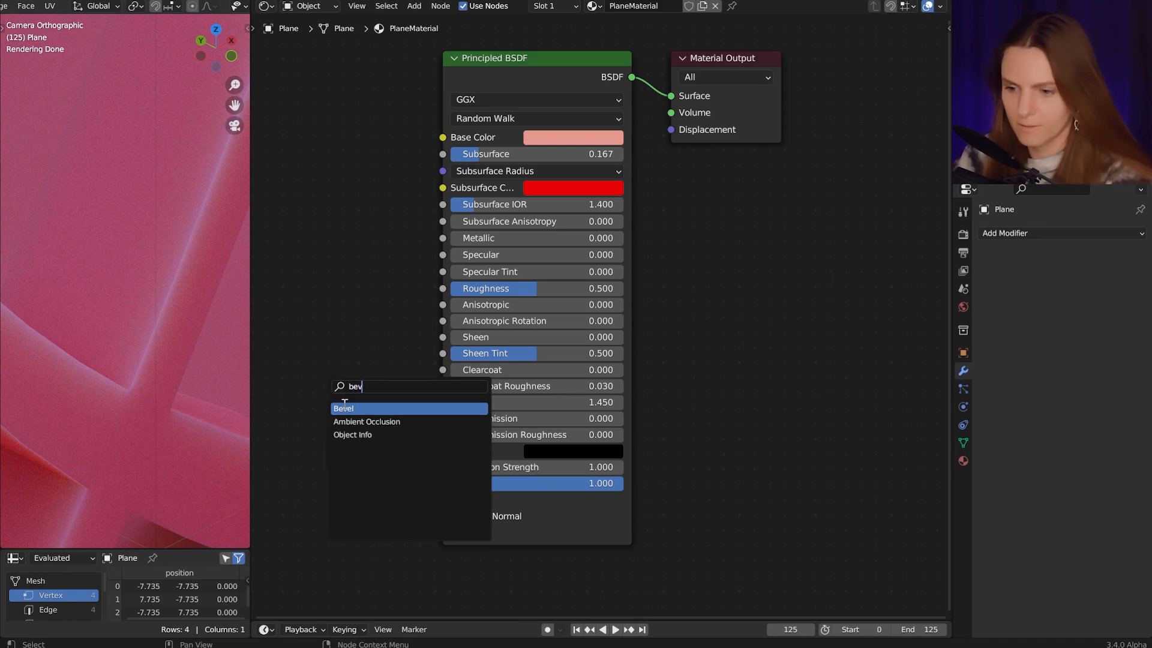
{"action": "key", "text": "Return"}
{"action": "left_click", "coordinate": [315, 457]}
Set the Bevel radius to 0.01 and connect its Normal output to the Principled BSDF's Normal input.
{"action": "left_click", "coordinate": [356, 480]}
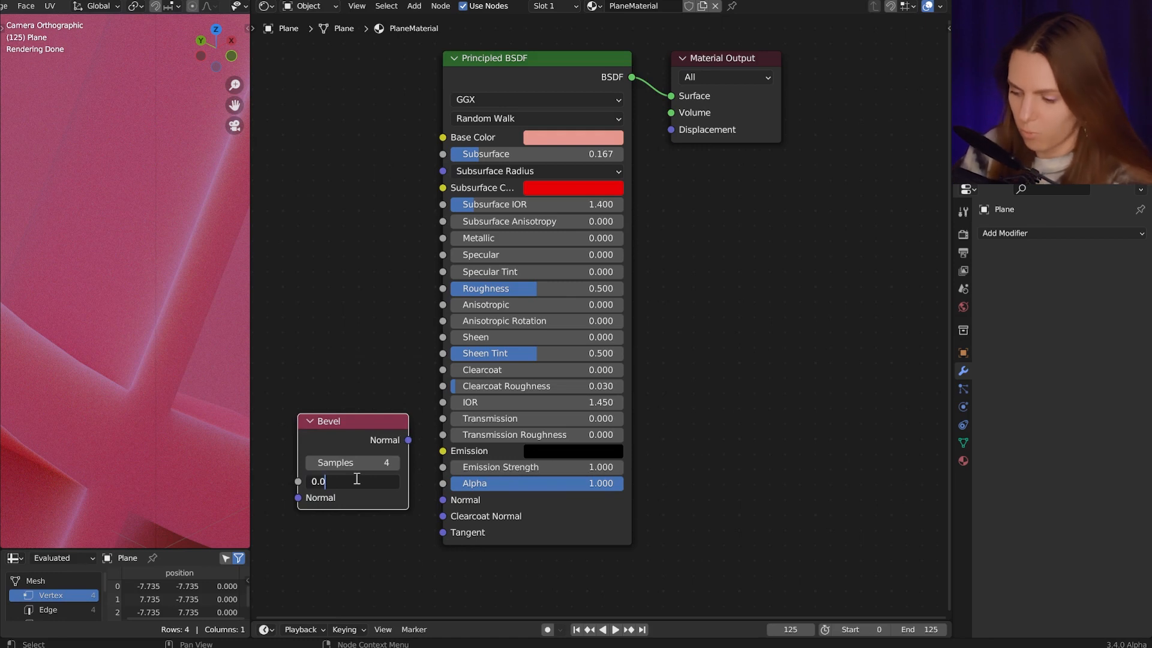
{"action": "type", "text": "0.01"}
{"action": "key", "text": "Return"}
{"action": "left_click_drag", "start_coordinate": [408, 444], "coordinate": [445, 502]}
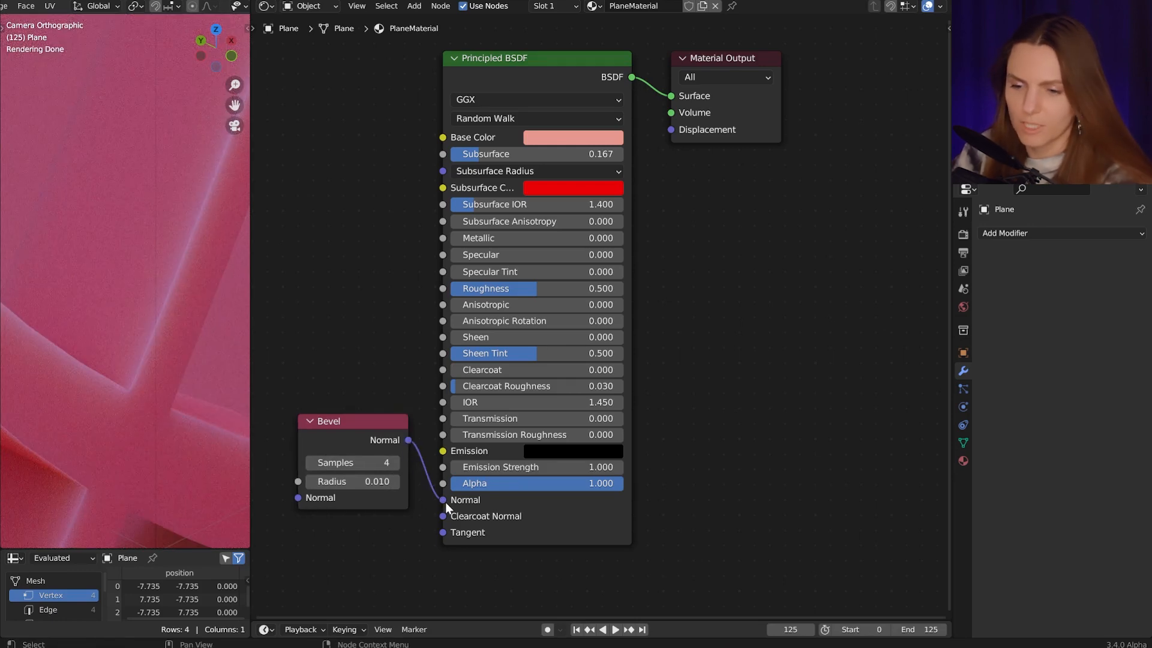